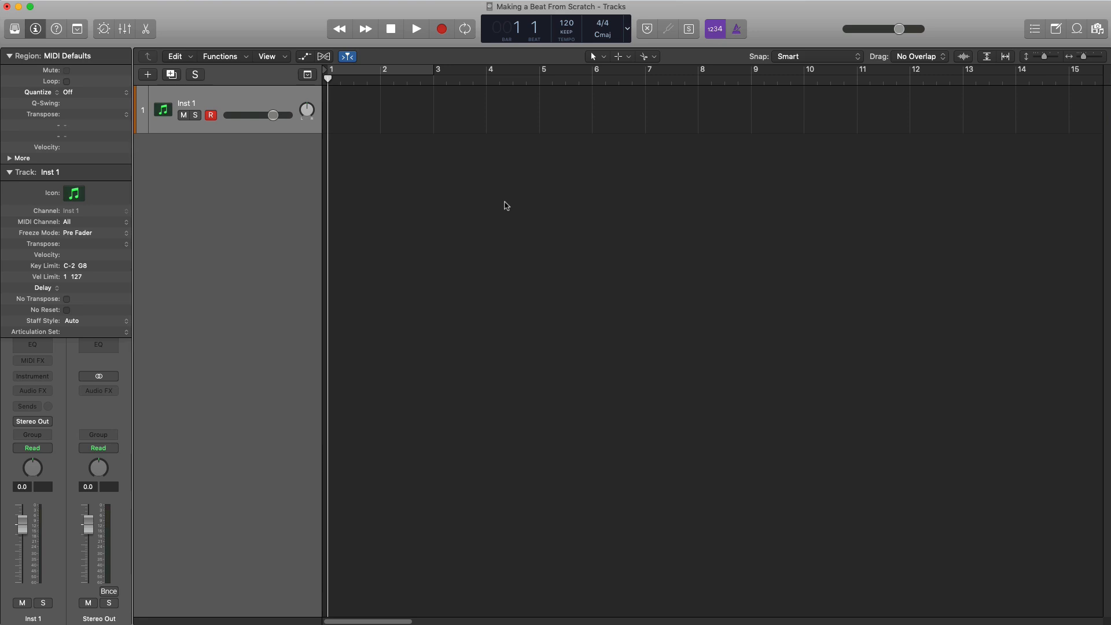
# Switch to Loopcloud and look through its eight sample tracks, ending on Track 1
pyautogui.press('super+Tab')
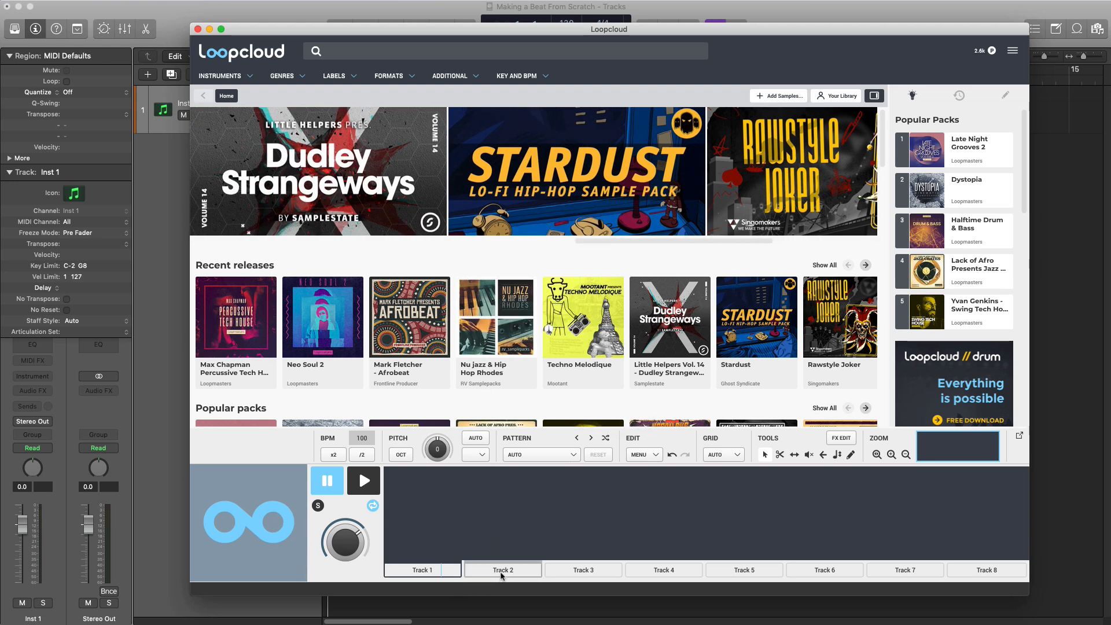
pyautogui.click(663, 572)
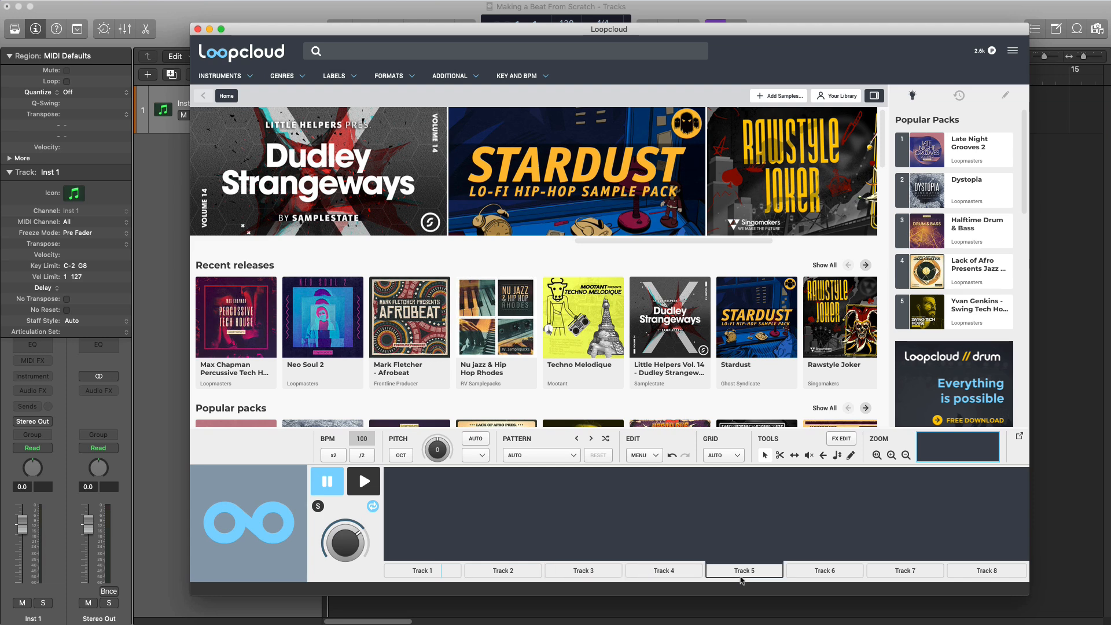
pyautogui.click(986, 571)
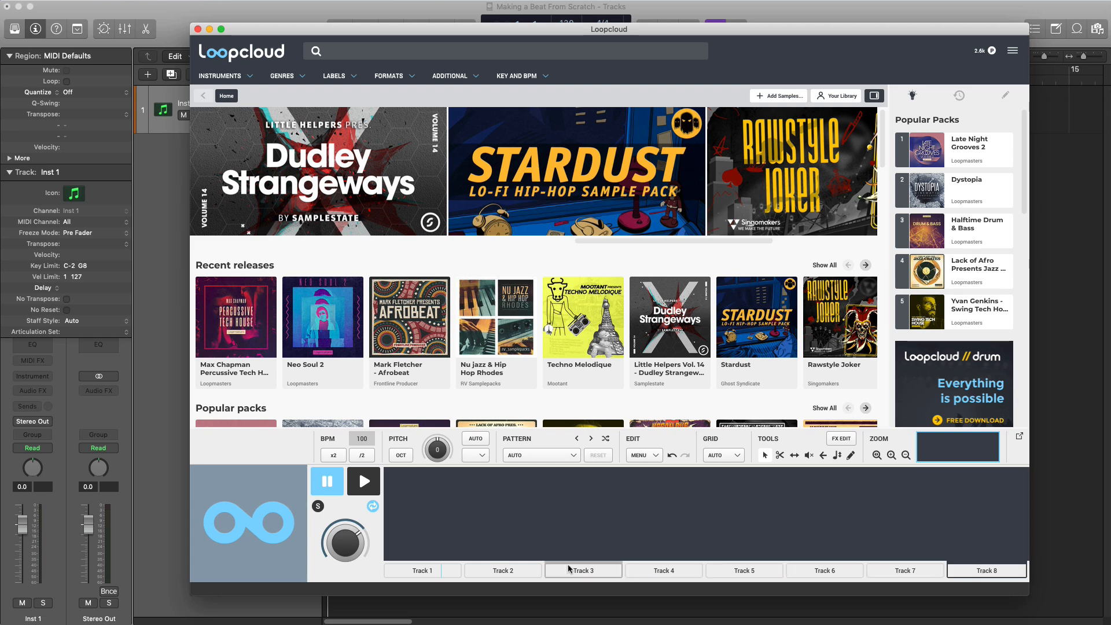
pyautogui.click(419, 570)
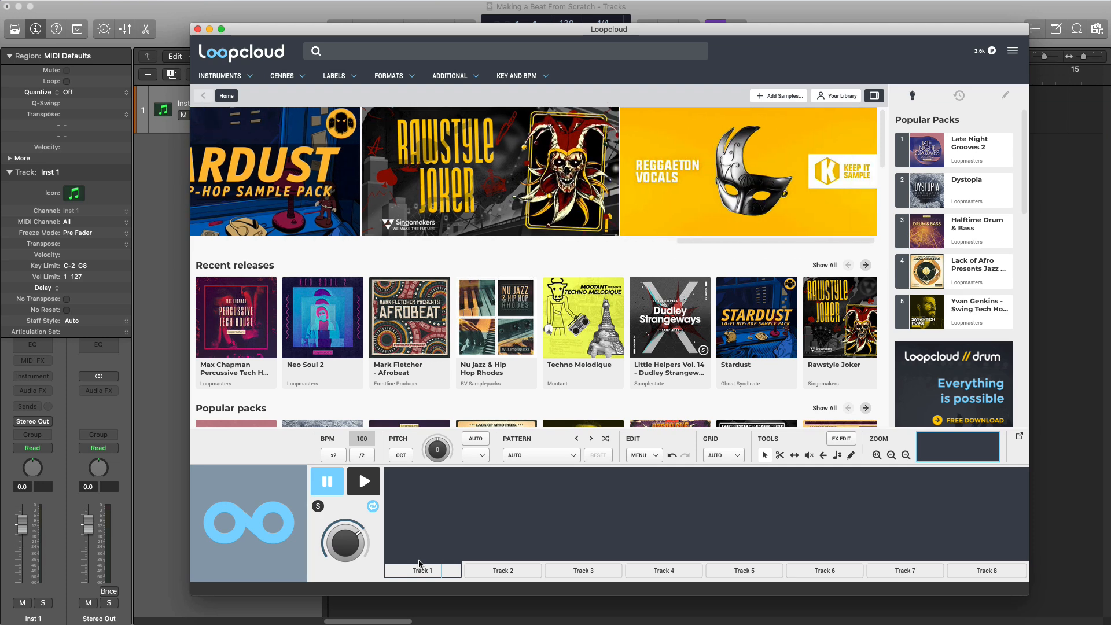
pyautogui.press('super+Tab')
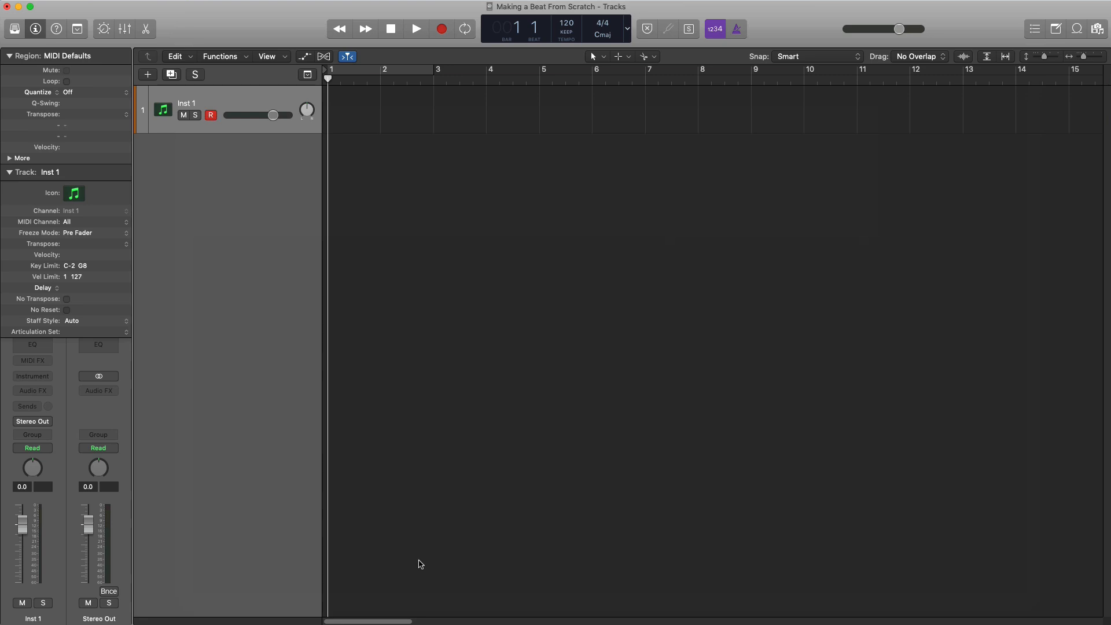
pyautogui.press('super+Tab')
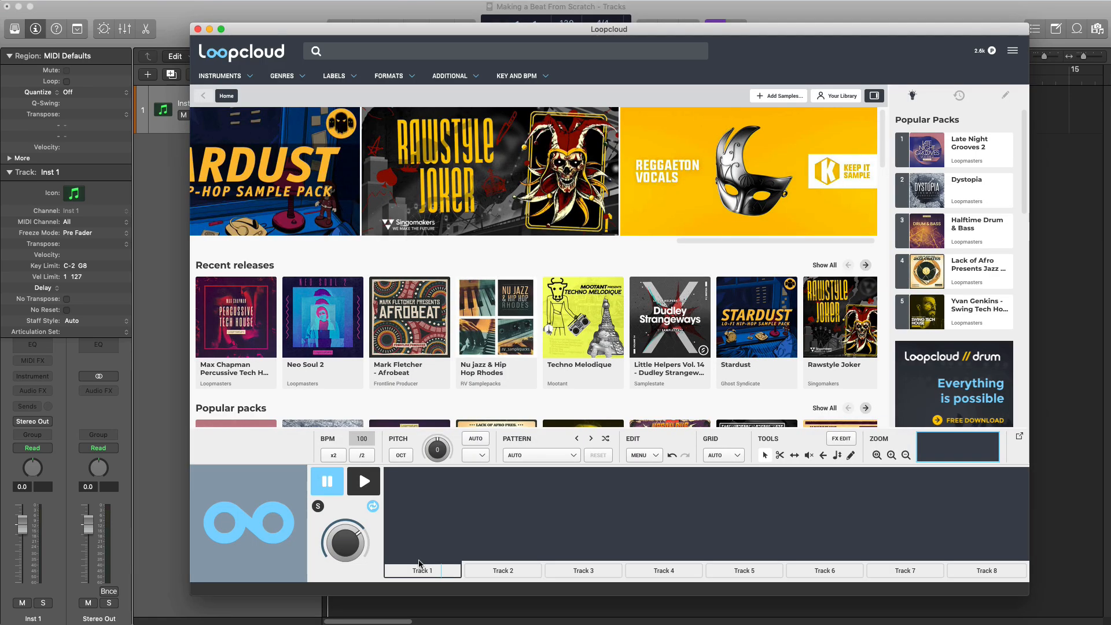
# Switch back to Logic Pro and set the project tempo to 141 BPM
pyautogui.press('super+Tab')
pyautogui.doubleClick(567, 23)
pyautogui.write('141')
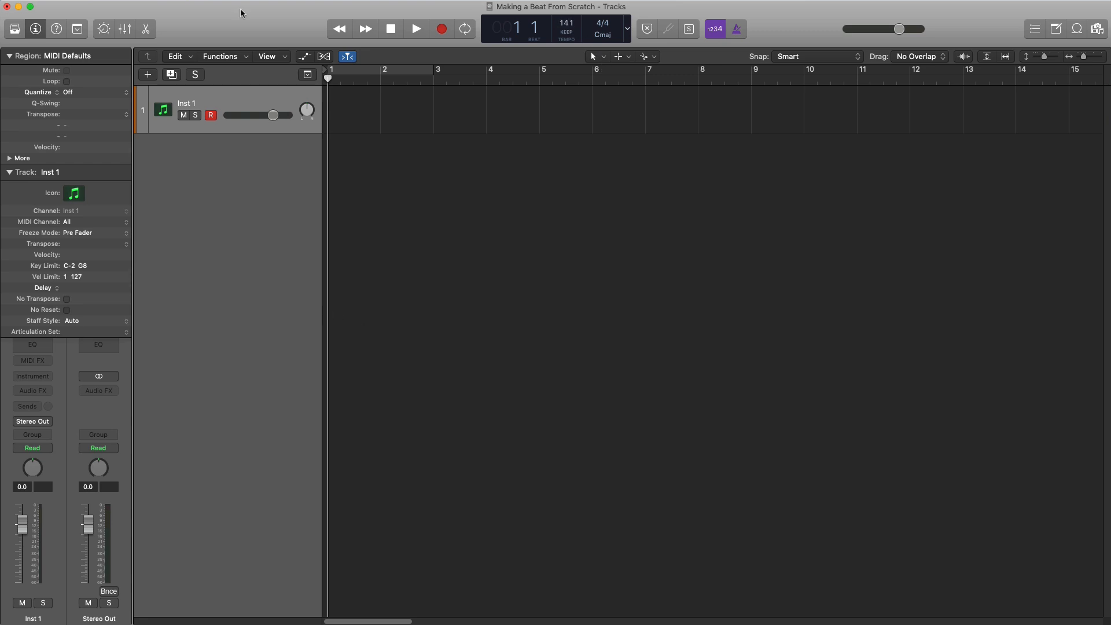
# Load the Loopcloud instrument plug-in on Inst 1, and widen and reposition the Loopcloud window to fit its DAW section
pyautogui.click(32, 376)
pyautogui.click(36, 405)
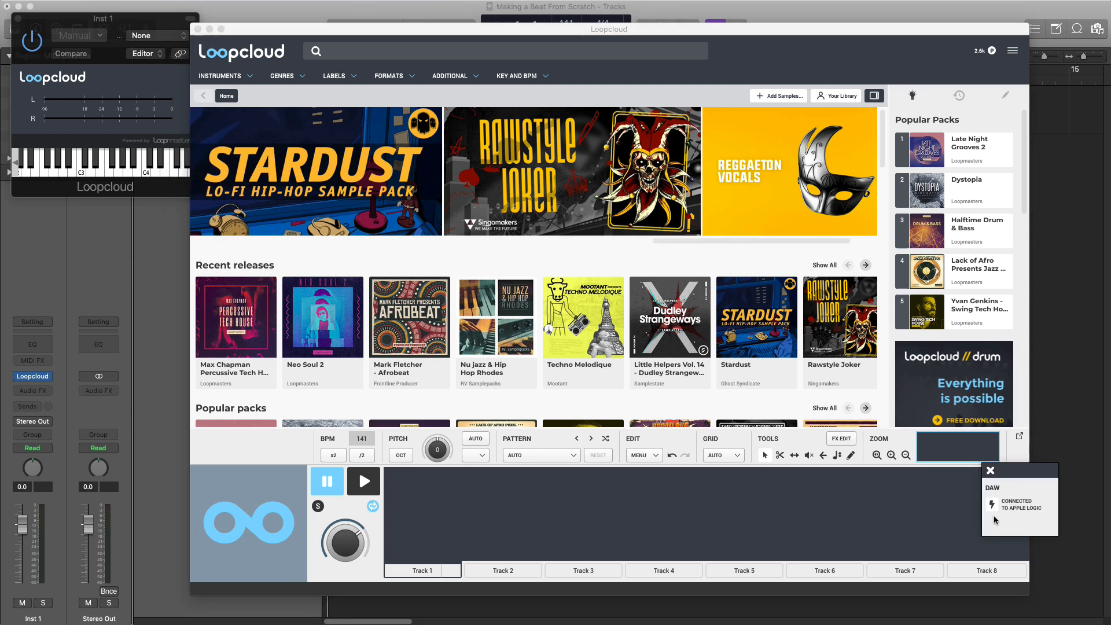
pyautogui.click(941, 524)
pyautogui.moveTo(1028, 594); pyautogui.dragTo(1063, 572)
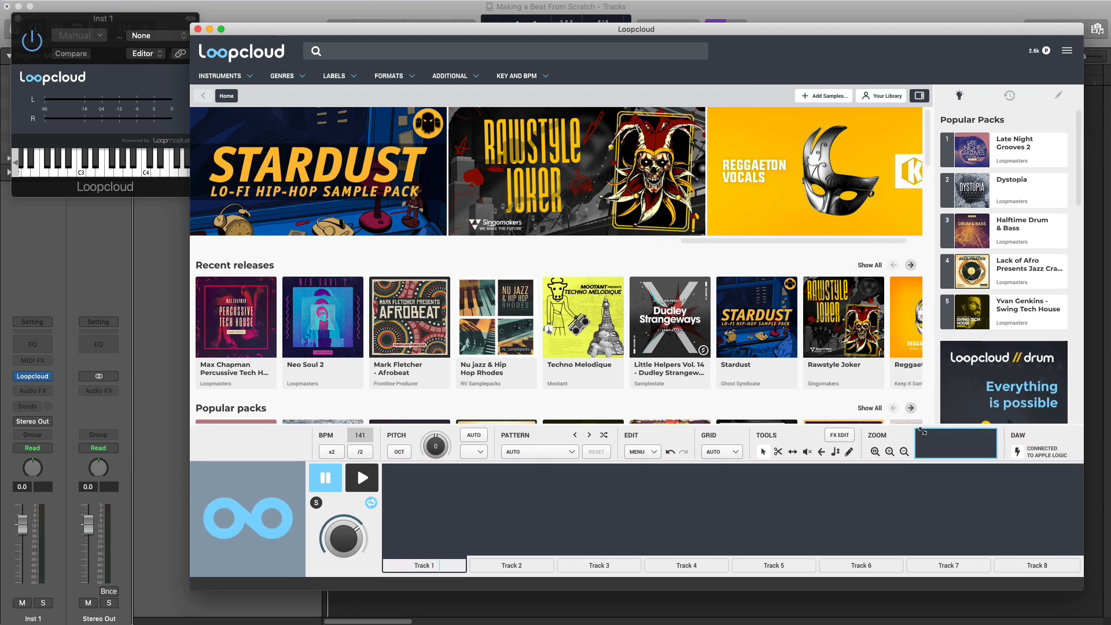
pyautogui.moveTo(619, 36); pyautogui.dragTo(559, 34)
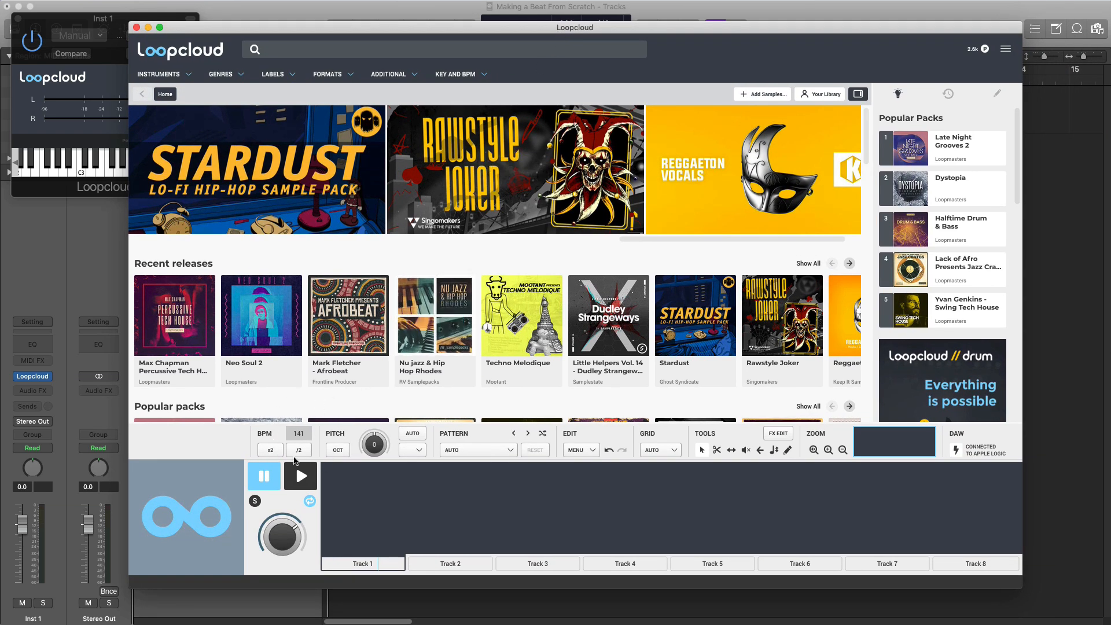
pyautogui.moveTo(510, 292)
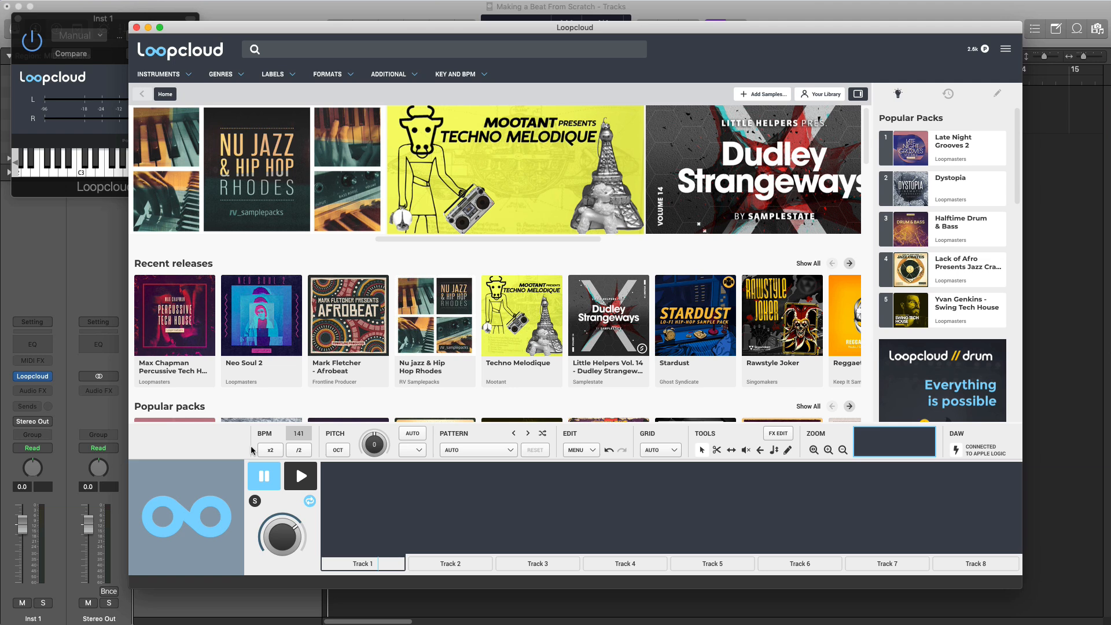
# Return to Logic Pro, add a second software instrument track, and load Loopcloud Play in stereo on it
pyautogui.press('super+Tab')
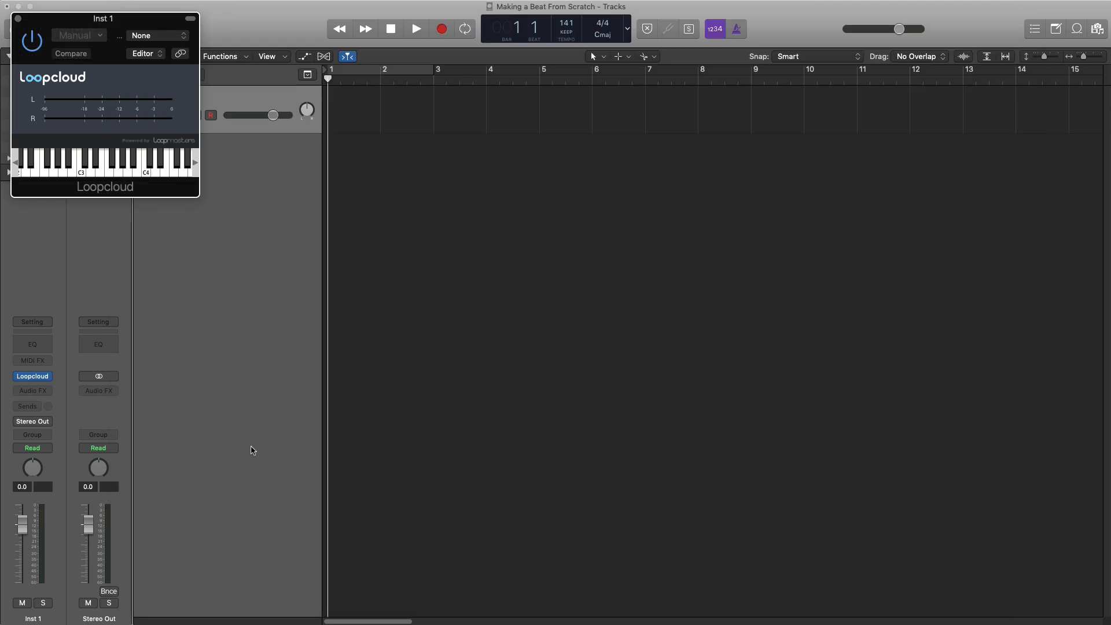
pyautogui.click(18, 19)
pyautogui.click(148, 74)
pyautogui.press('Return')
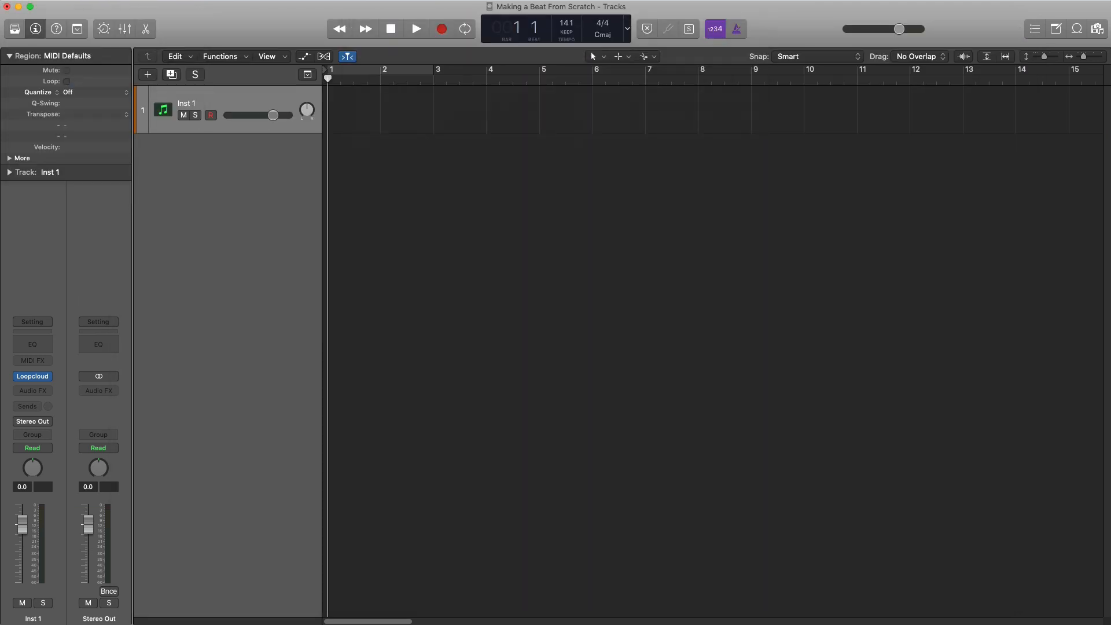
pyautogui.click(48, 378)
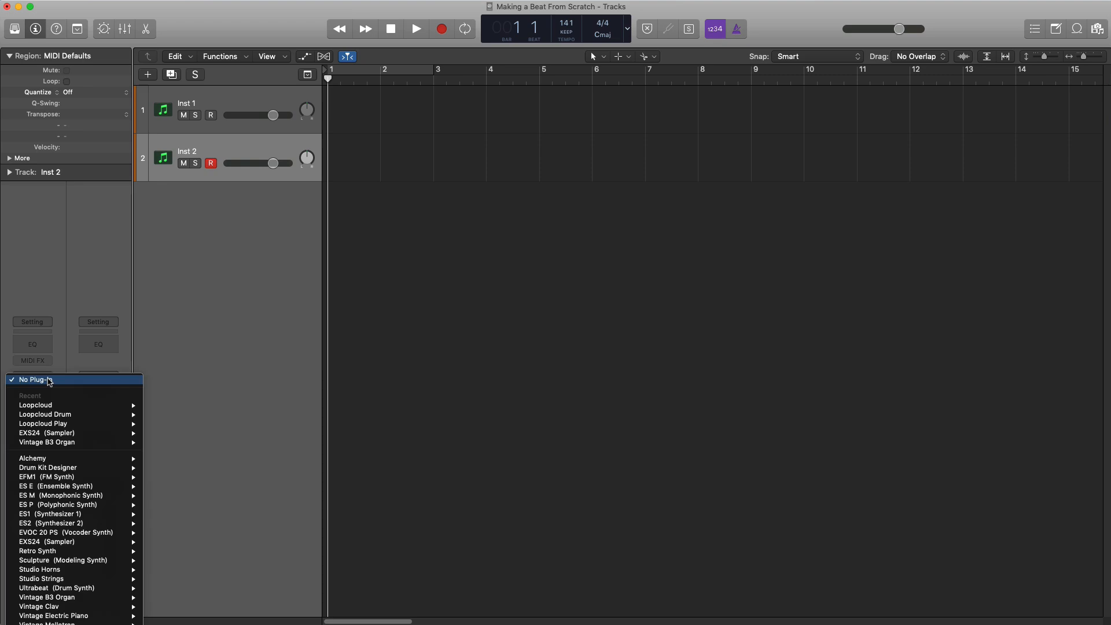
pyautogui.moveTo(87, 424)
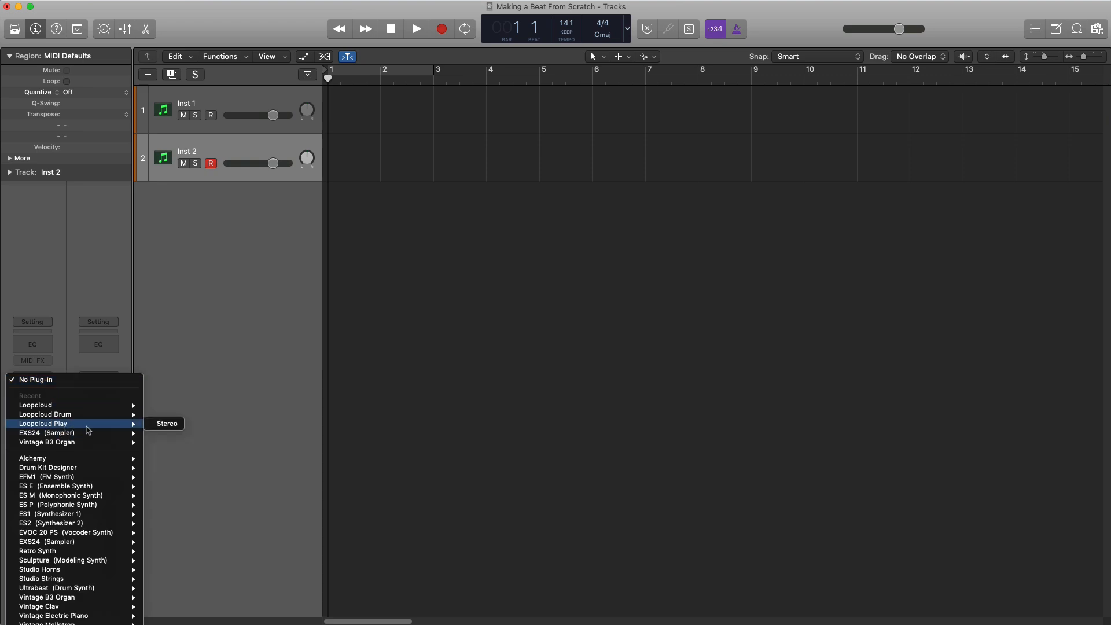
pyautogui.click(167, 424)
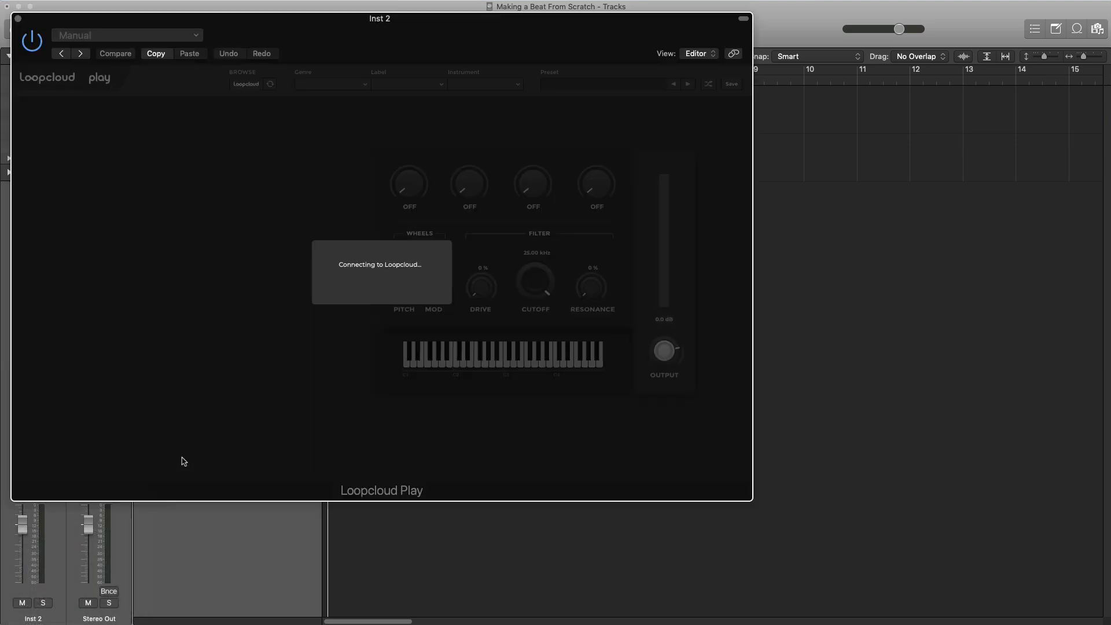
pyautogui.click(387, 293)
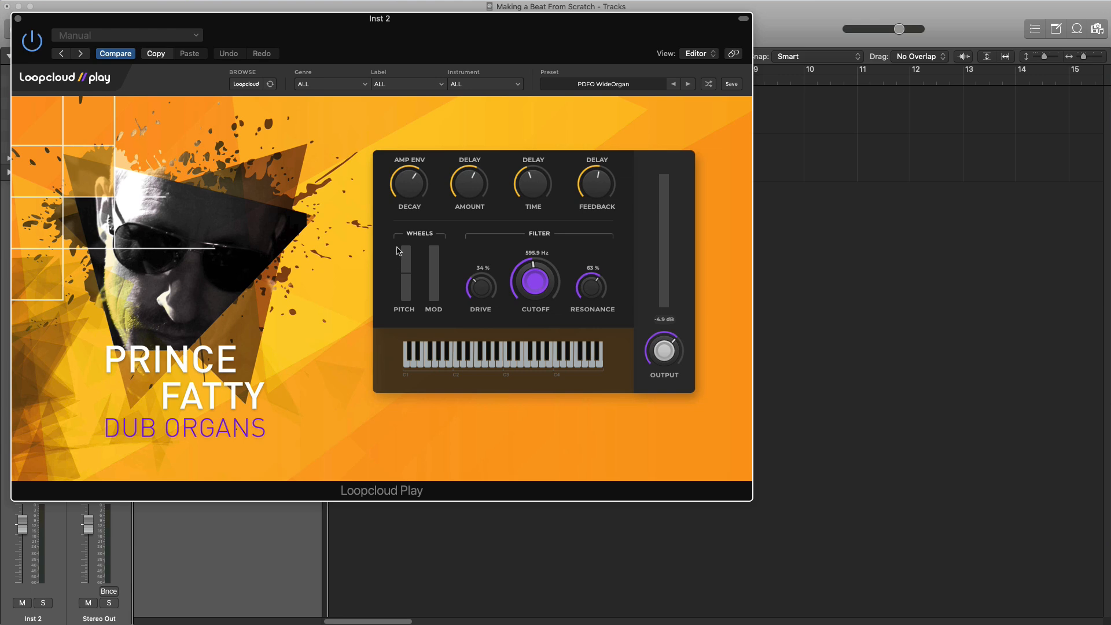
# Choose the CCDP Atmosphere Pad preset in Loopcloud Play and close the plug-in window
pyautogui.click(603, 86)
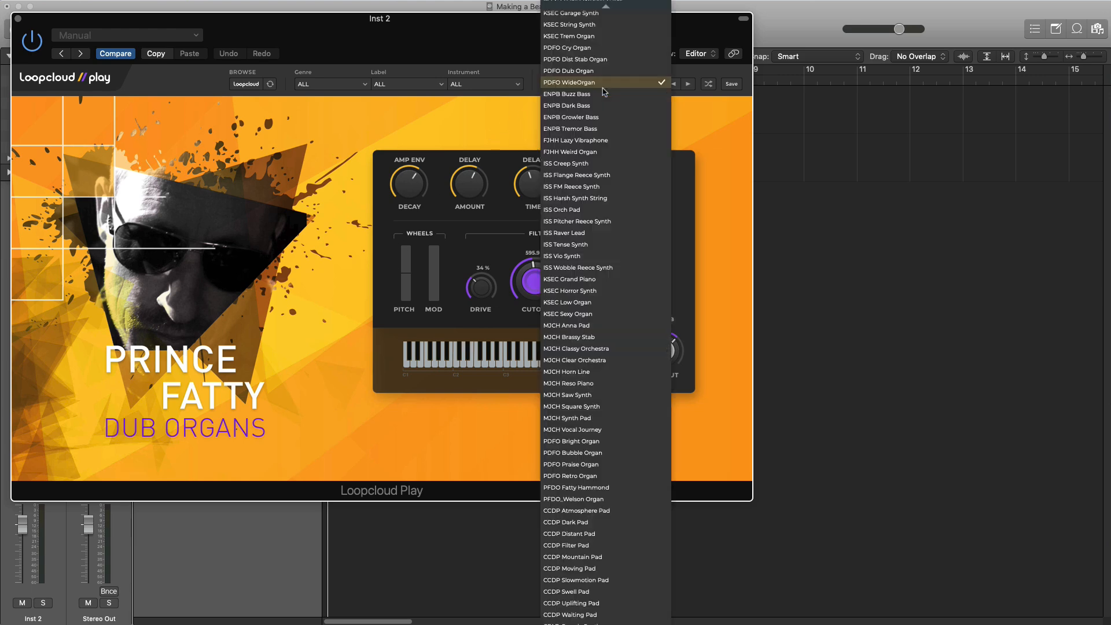
pyautogui.click(590, 234)
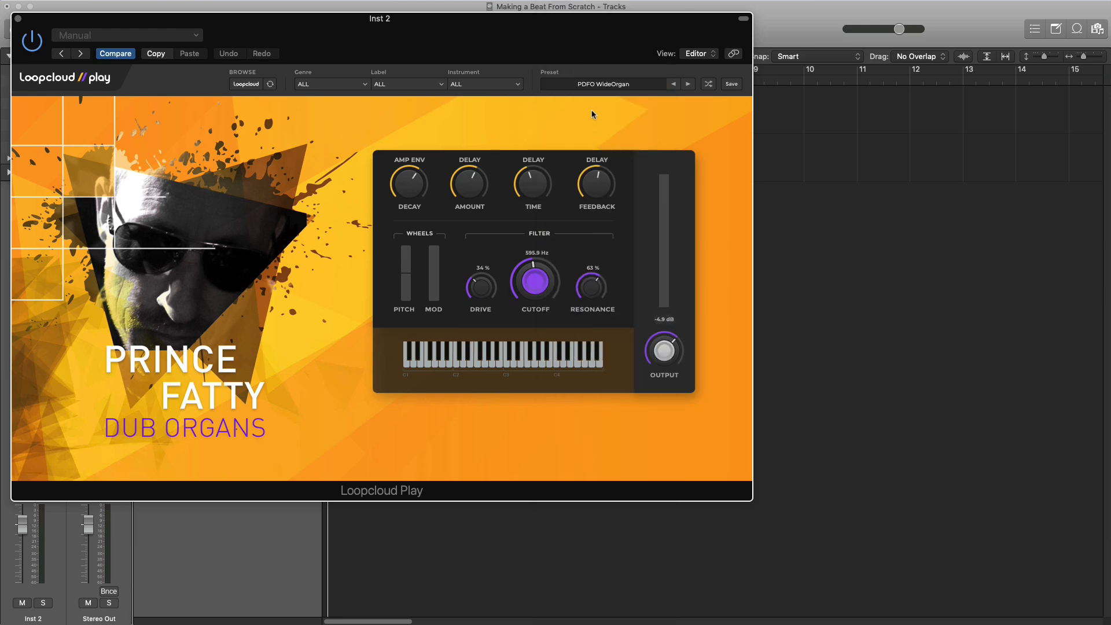
pyautogui.click(605, 87)
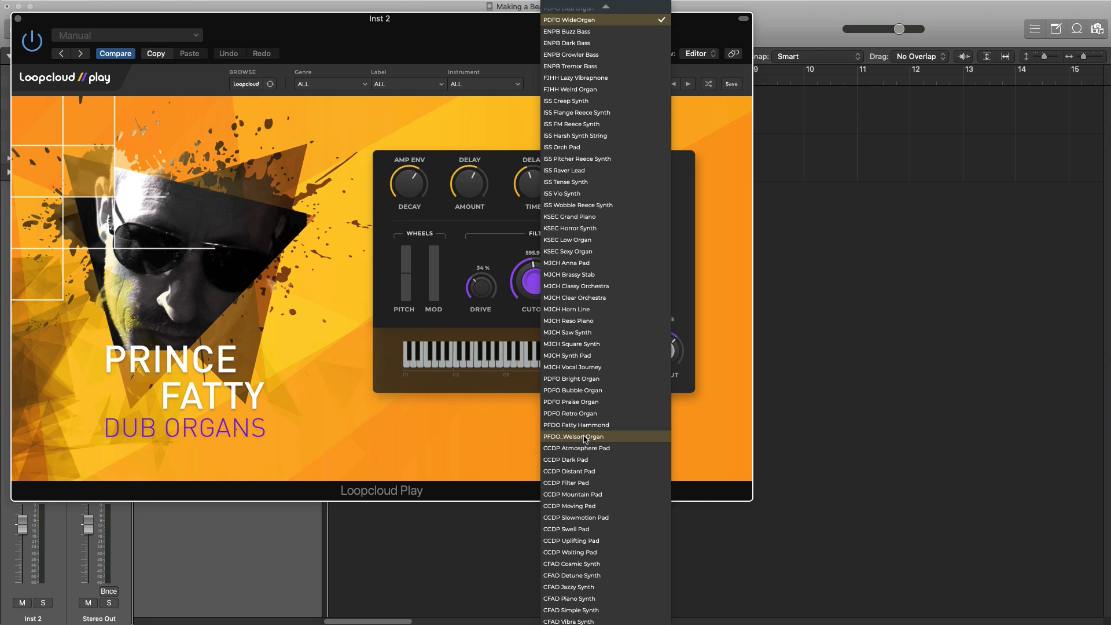
pyautogui.click(583, 449)
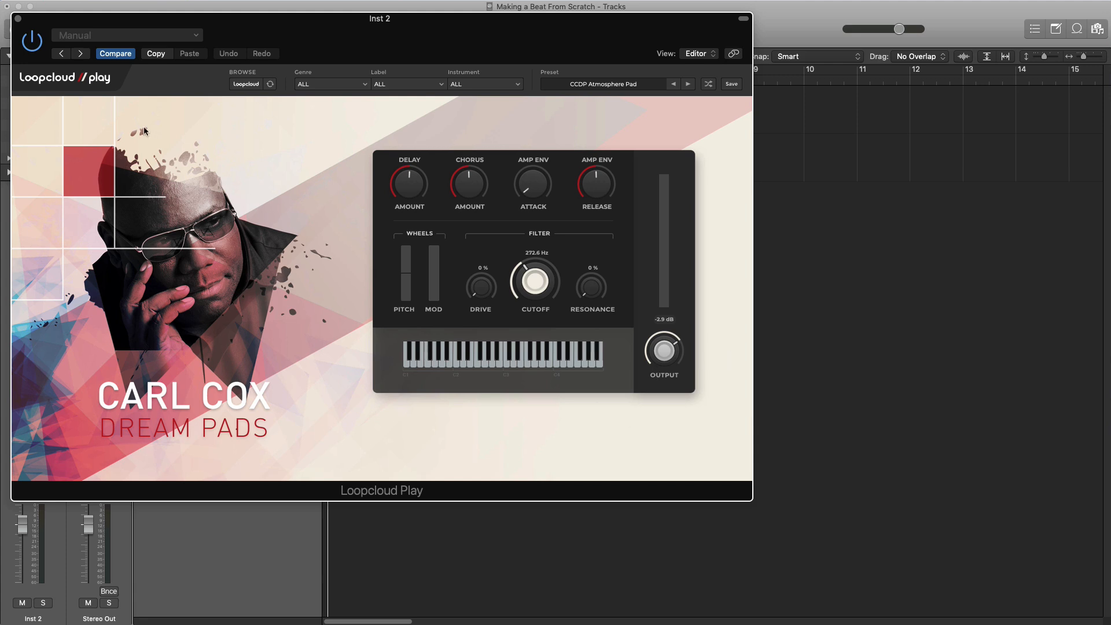
pyautogui.click(18, 19)
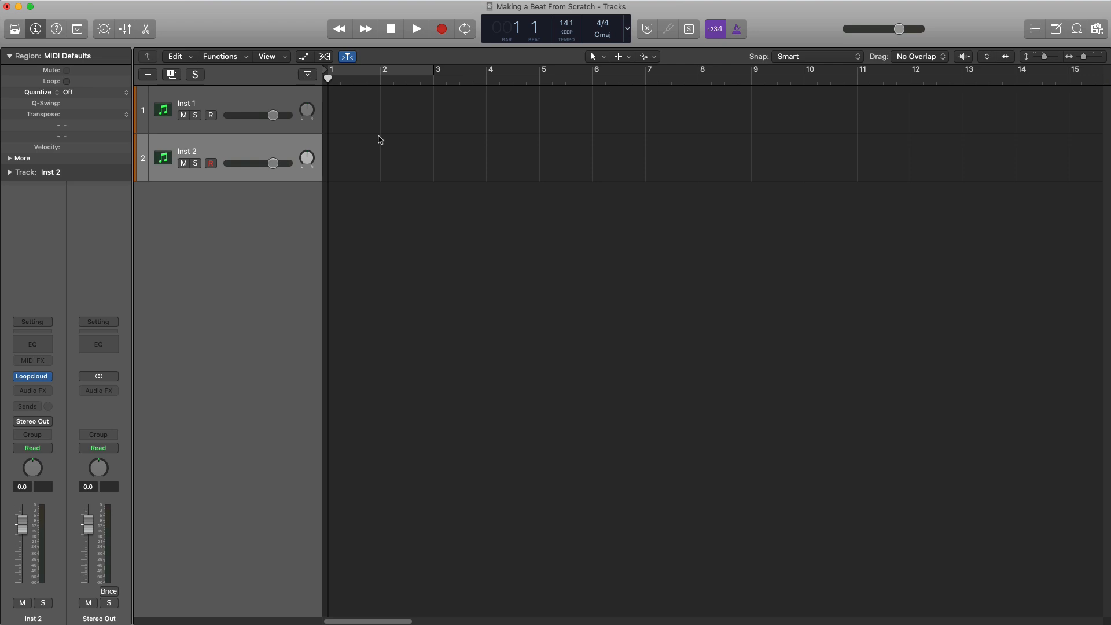
# Enable a cycle range from bar 1 to bar 5 and draw a matching four-bar region on Inst 2 with the Pencil Tool
pyautogui.click(366, 81)
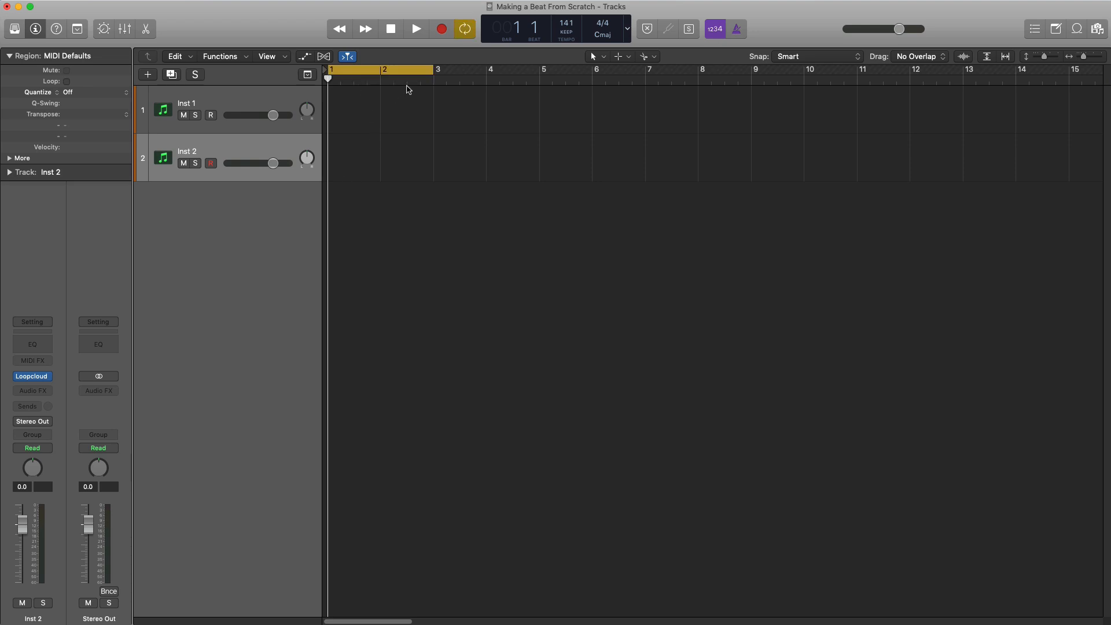
pyautogui.moveTo(431, 74); pyautogui.dragTo(541, 74)
pyautogui.click(623, 56)
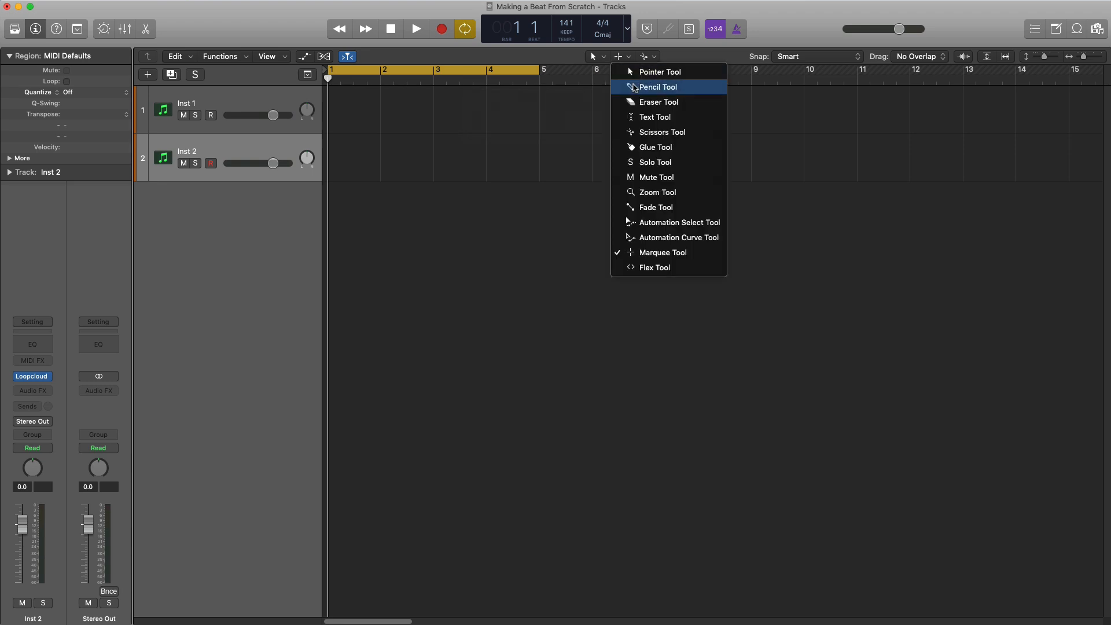
pyautogui.click(643, 89)
pyautogui.click(371, 167)
pyautogui.moveTo(381, 166); pyautogui.dragTo(538, 172)
# Draw a one-bar A1 note in bar 1 and a one-bar B1 note in bar 2 of the Inst 2 region, and play them back
pyautogui.doubleClick(519, 173)
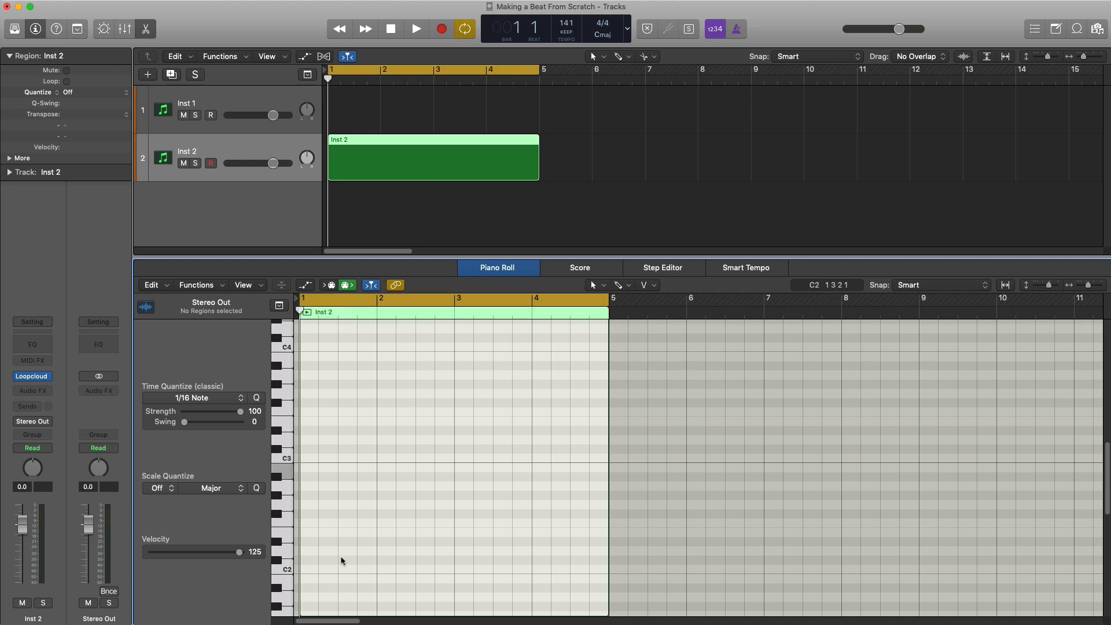
pyautogui.scroll(1, 336, 534)
pyautogui.scroll(-5, 335, 533)
pyautogui.click(315, 519)
pyautogui.moveTo(316, 521); pyautogui.dragTo(426, 502)
pyautogui.click(352, 523)
pyautogui.press('space')
pyautogui.press('space')
pyautogui.press('space')
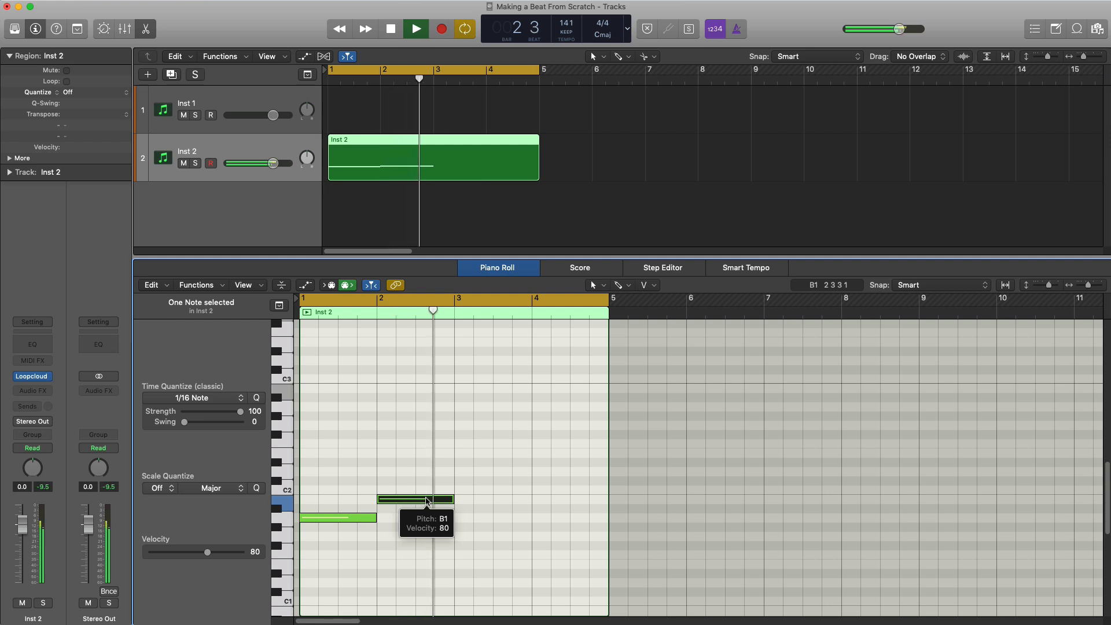
pyautogui.press('space')
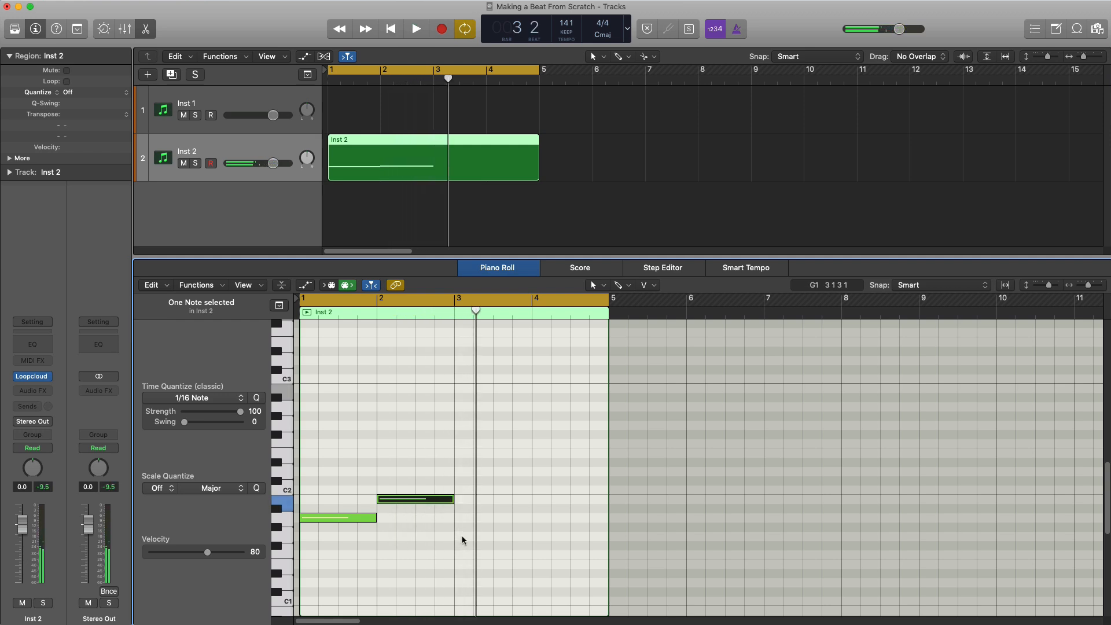
# Repeat both pad notes into bars 3 and 4 of the region and play back the progression
pyautogui.moveTo(463, 540); pyautogui.dragTo(324, 489)
pyautogui.press('super+r')
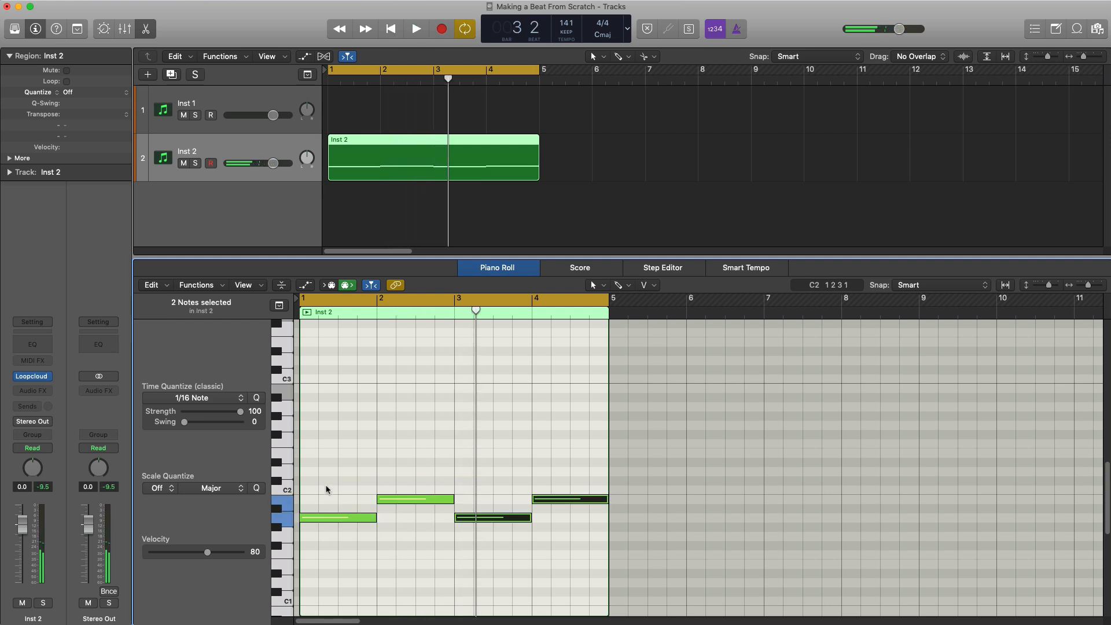
pyautogui.press('space')
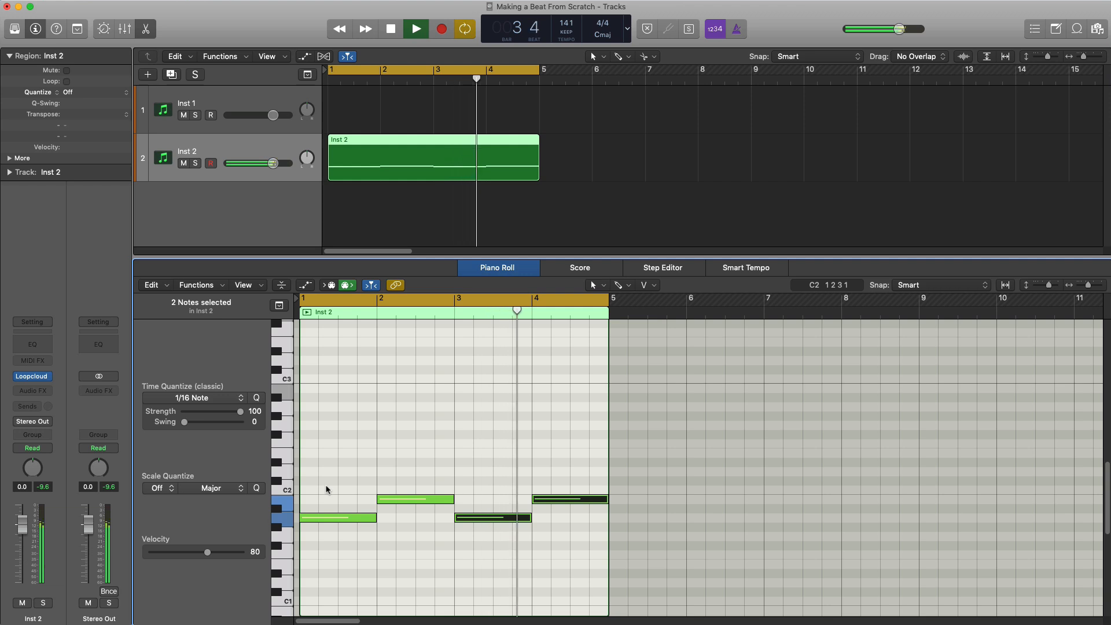
pyautogui.press('space')
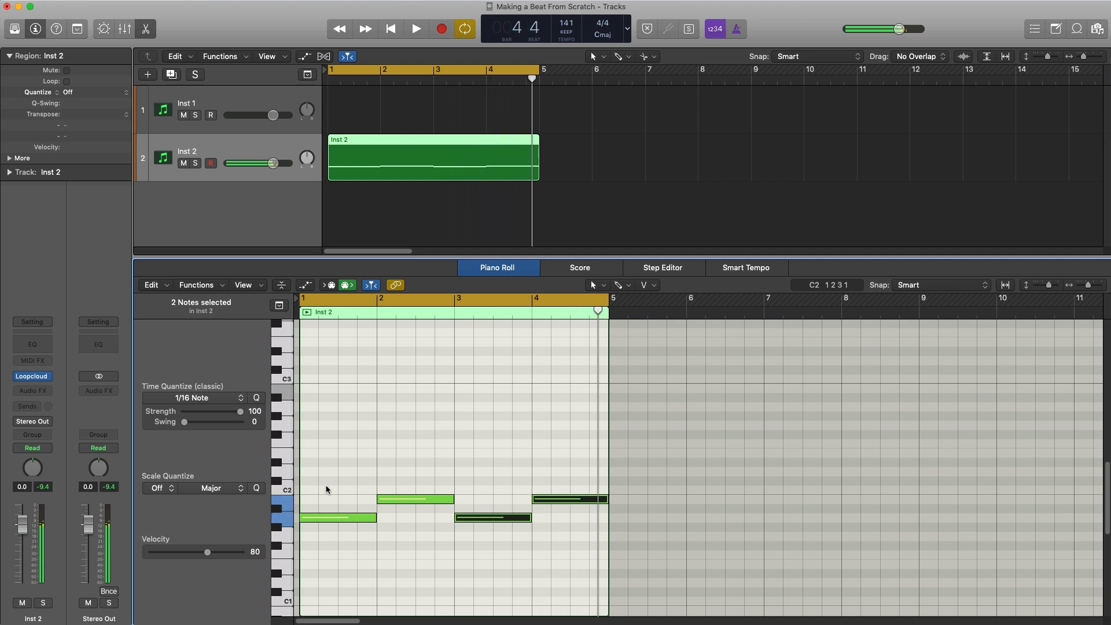
# Add a Channel EQ to Inst 2 with a 340 Hz low cut, and lower the track's volume to about -8.2 dB during playback
pyautogui.click(47, 347)
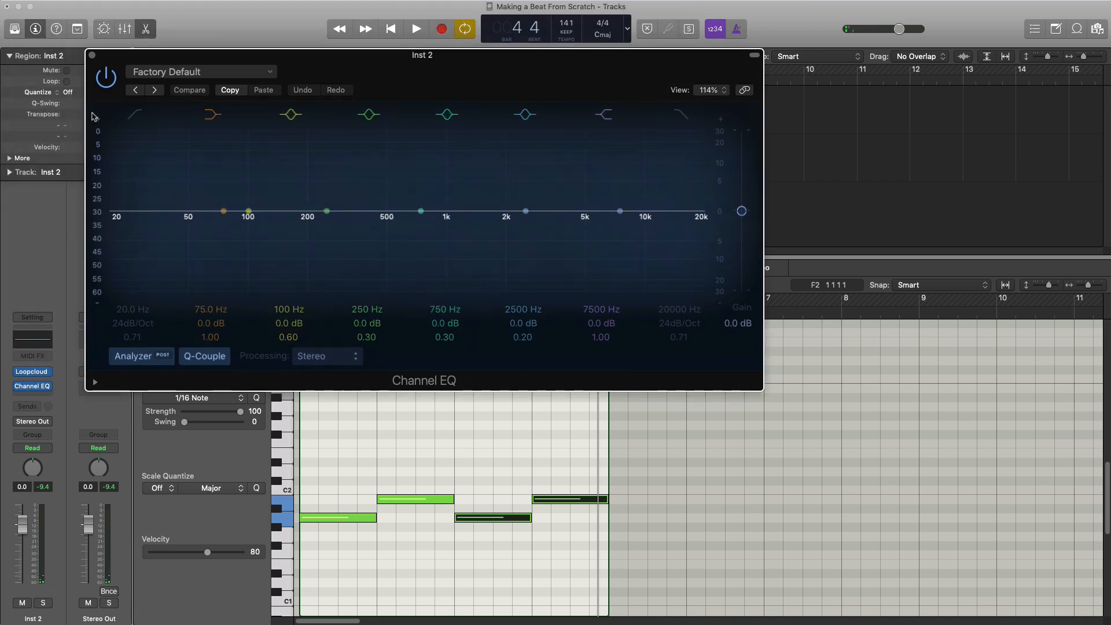
pyautogui.click(135, 116)
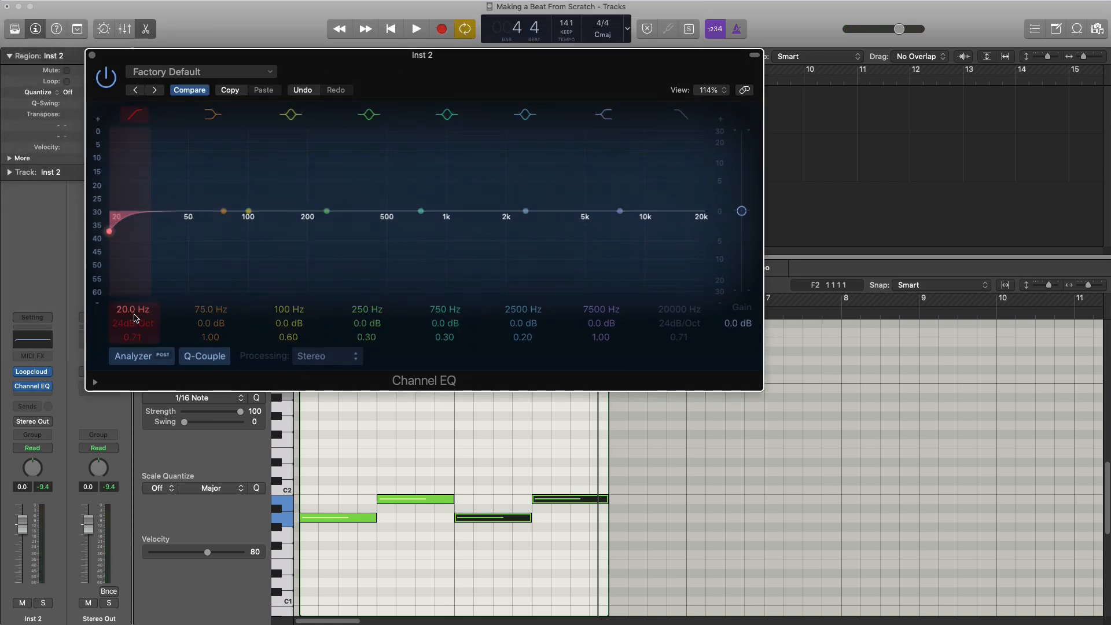
pyautogui.press('space')
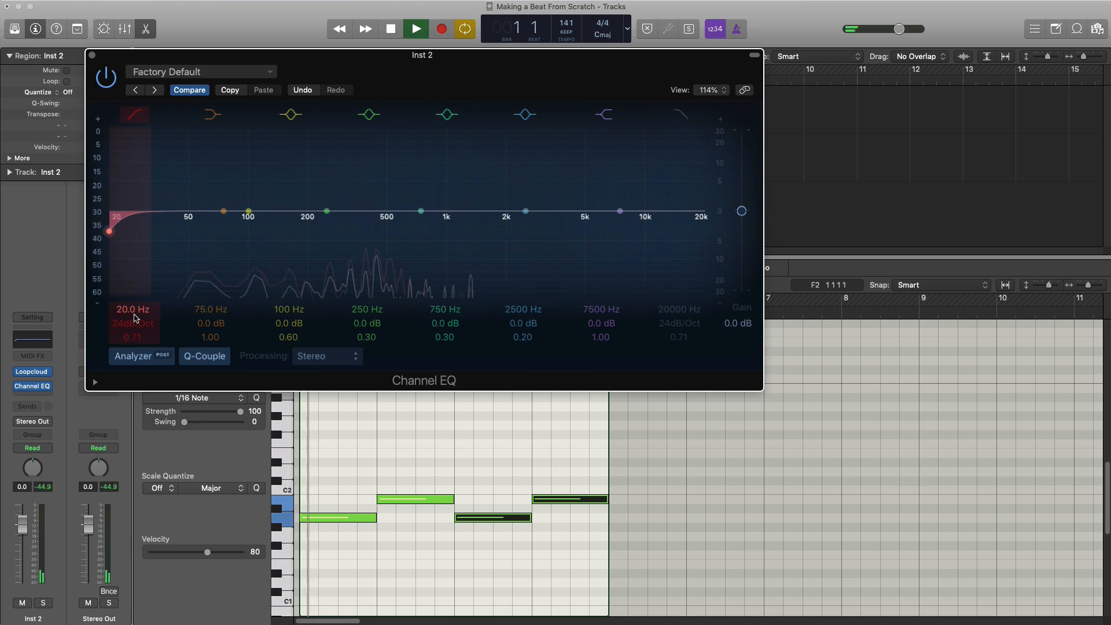
pyautogui.moveTo(130, 311)
pyautogui.mouseDown()
pyautogui.moveTo(131, 259)
pyautogui.moveTo(132, 314)
pyautogui.mouseUp()
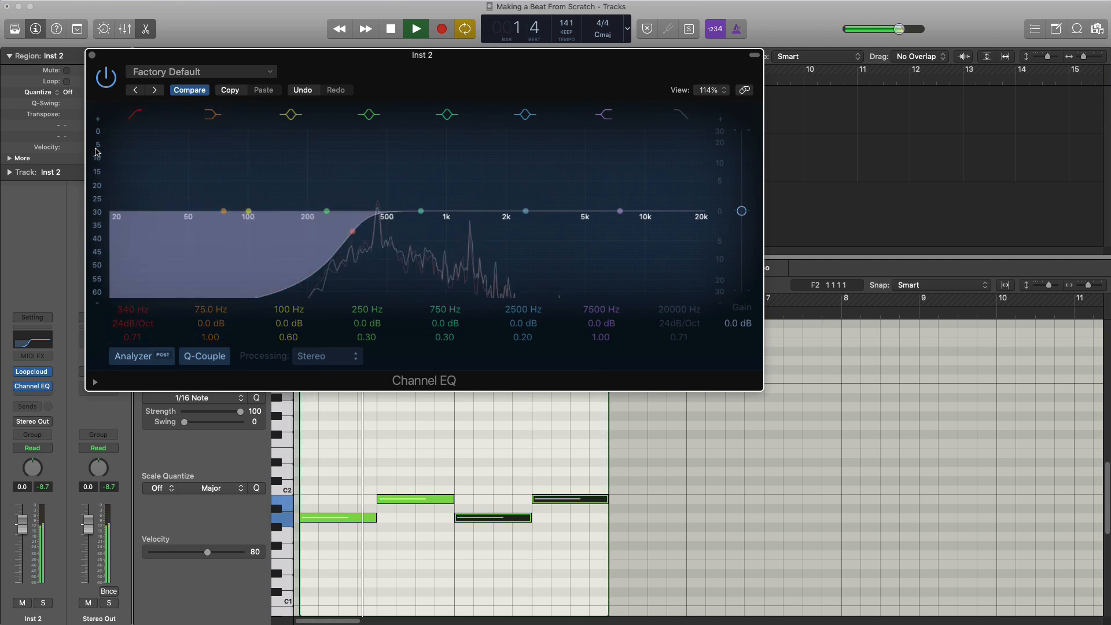
pyautogui.click(92, 55)
pyautogui.moveTo(22, 526); pyautogui.dragTo(24, 565)
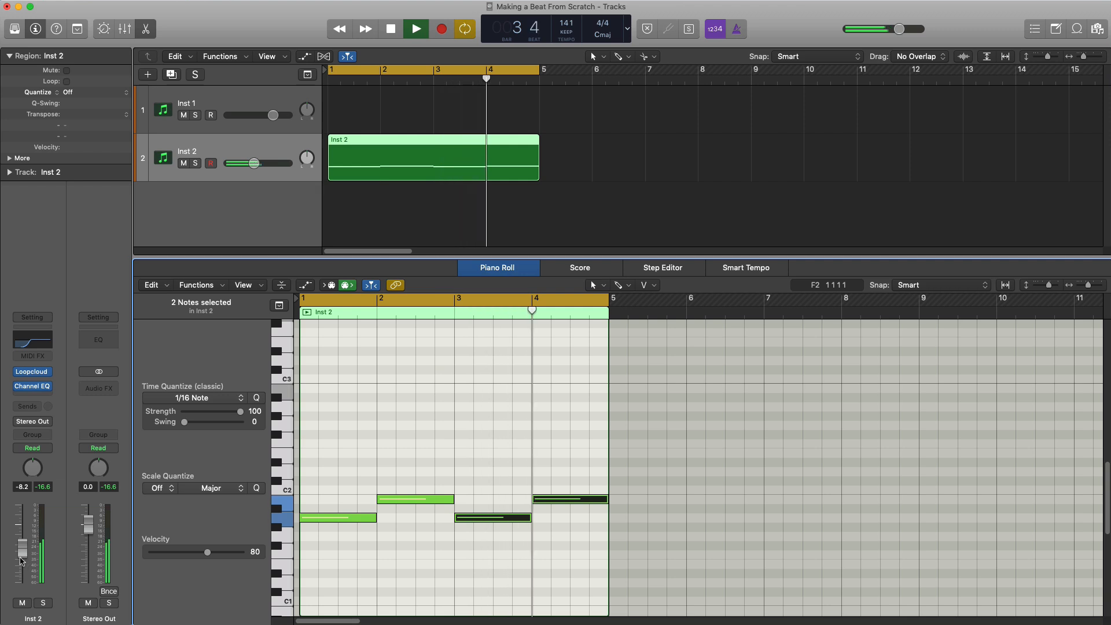
# Stop playback, duplicate the Inst 2 track with its settings, and load the CFAD Simple Synth preset on the new Inst 3
pyautogui.press('space')
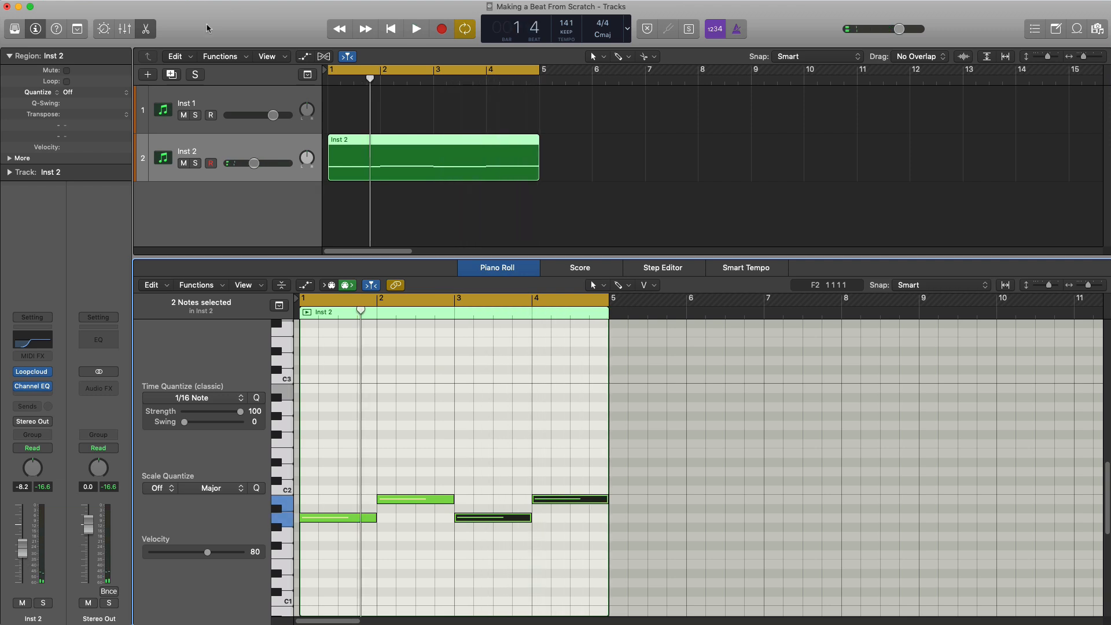
pyautogui.click(173, 76)
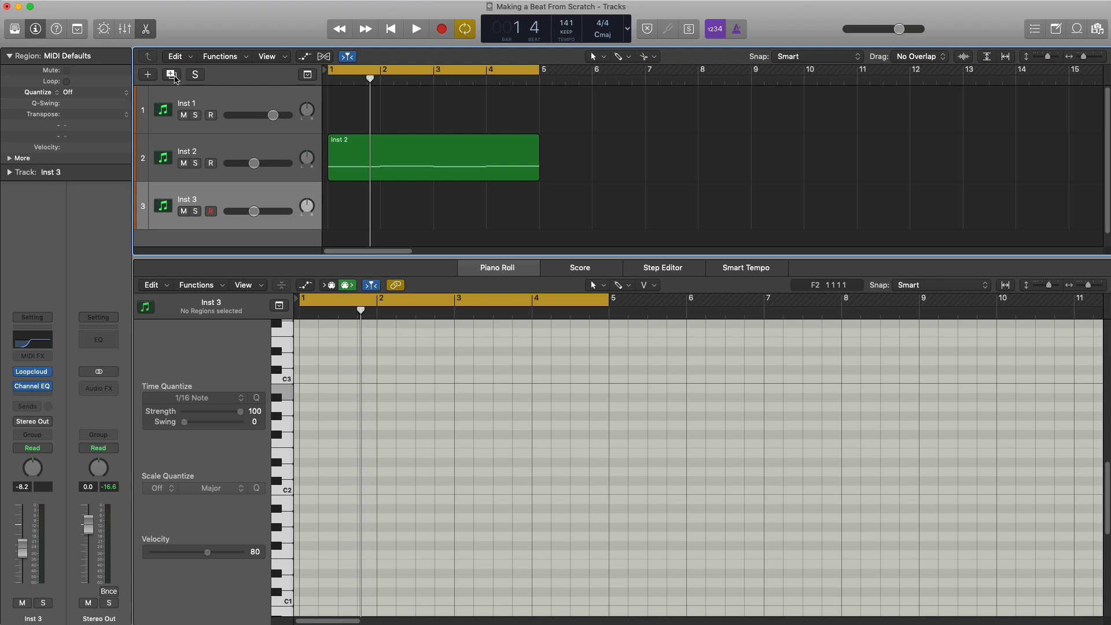
pyautogui.click(36, 373)
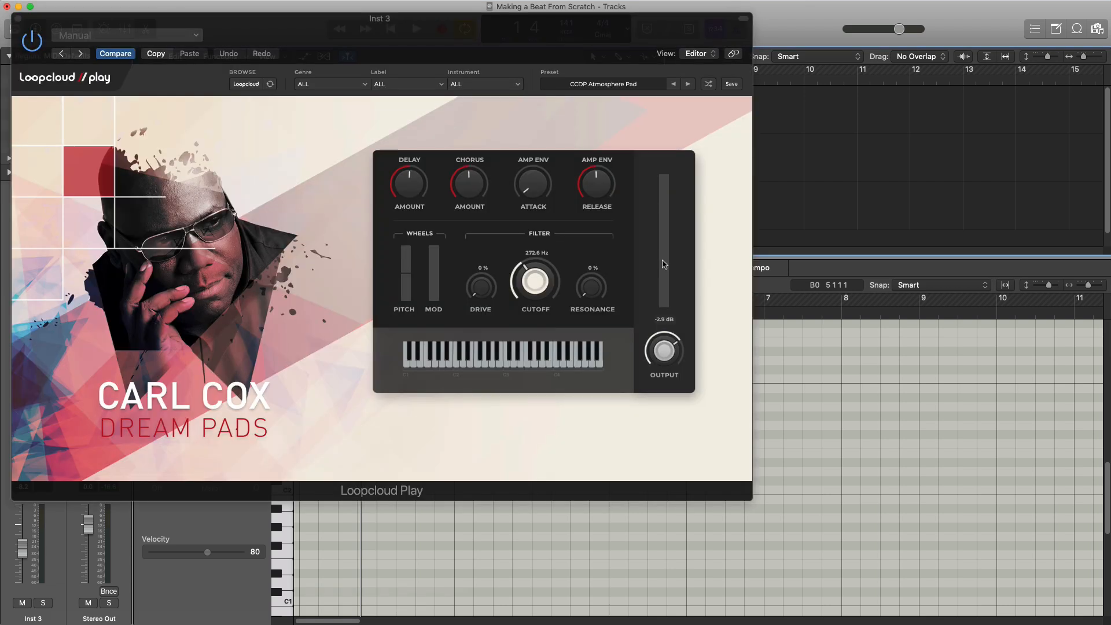
pyautogui.click(615, 87)
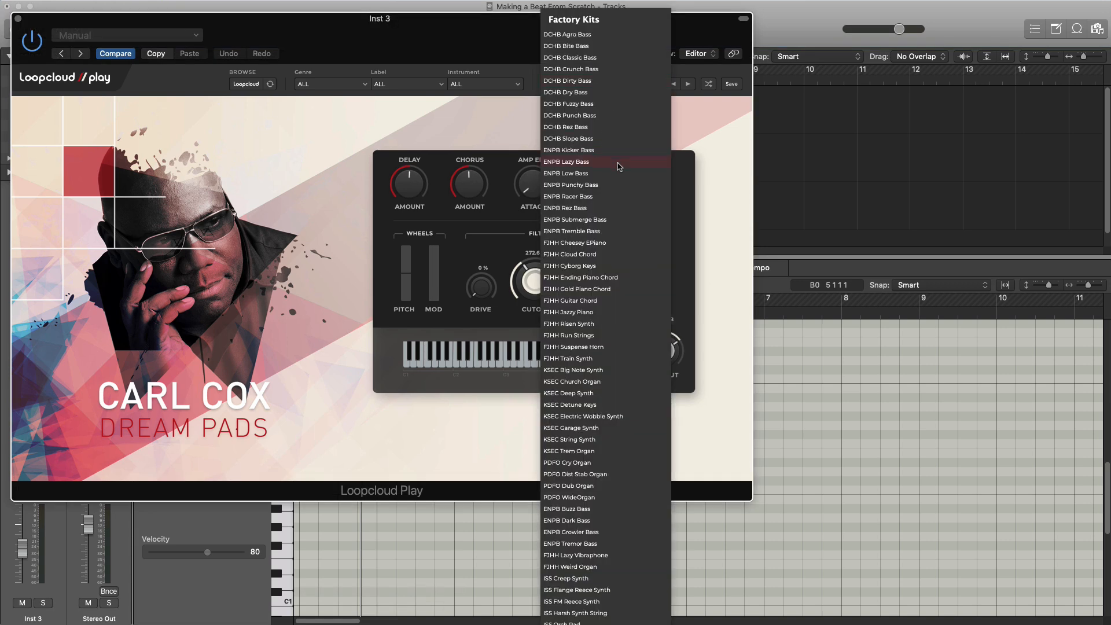
pyautogui.scroll(-10, 615, 196)
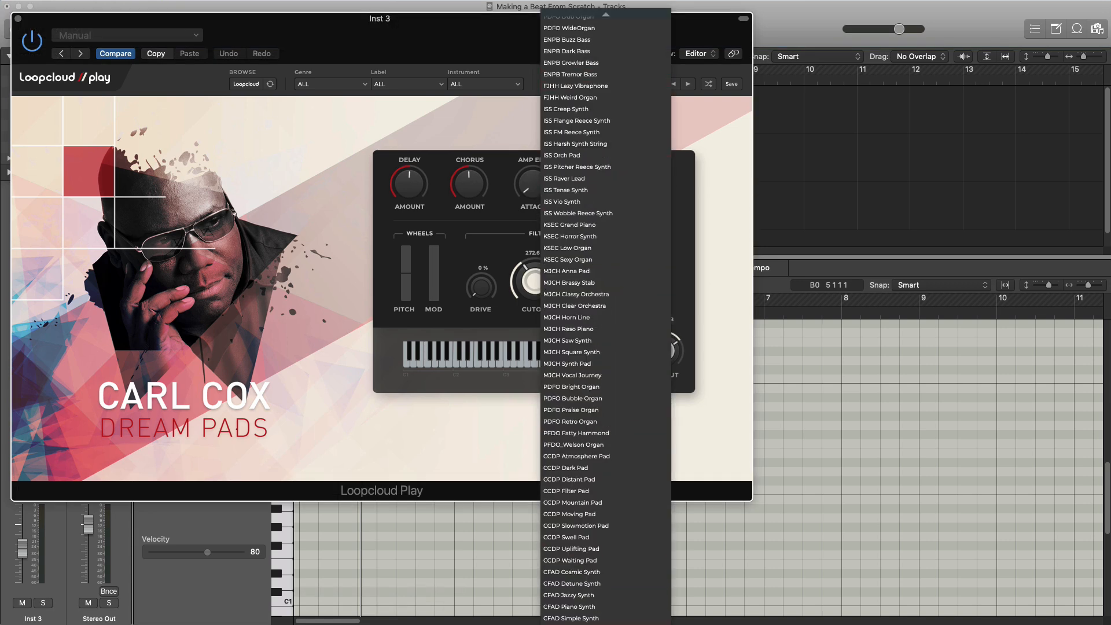
pyautogui.click(576, 619)
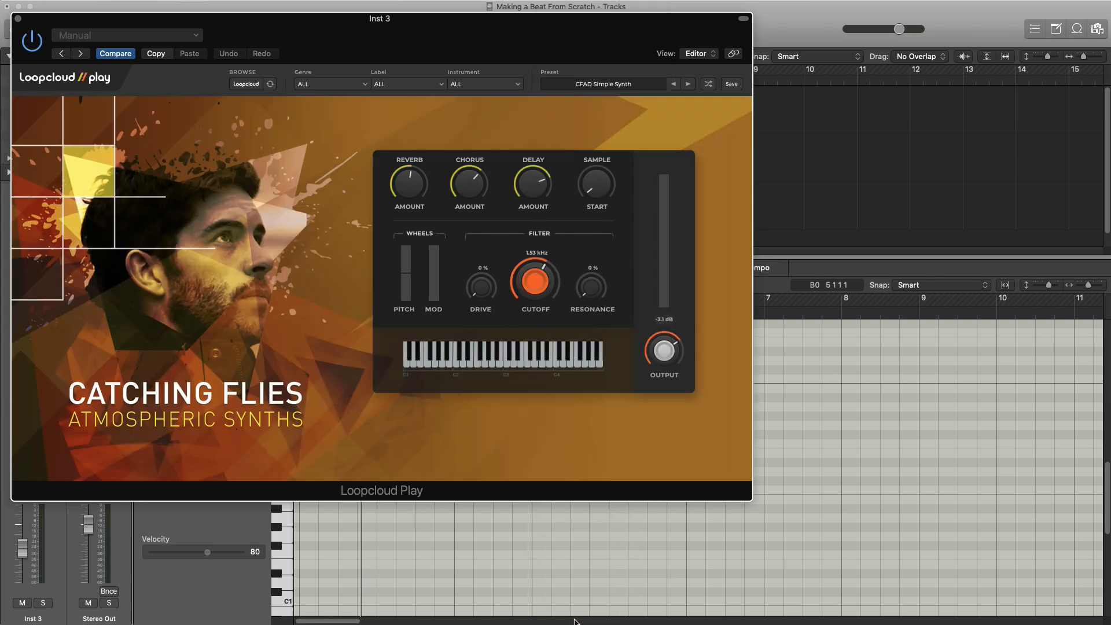
pyautogui.click(17, 18)
# Copy the Inst 2 region onto Inst 3, transpose all four notes up one octave, and play them back
pyautogui.click(403, 176)
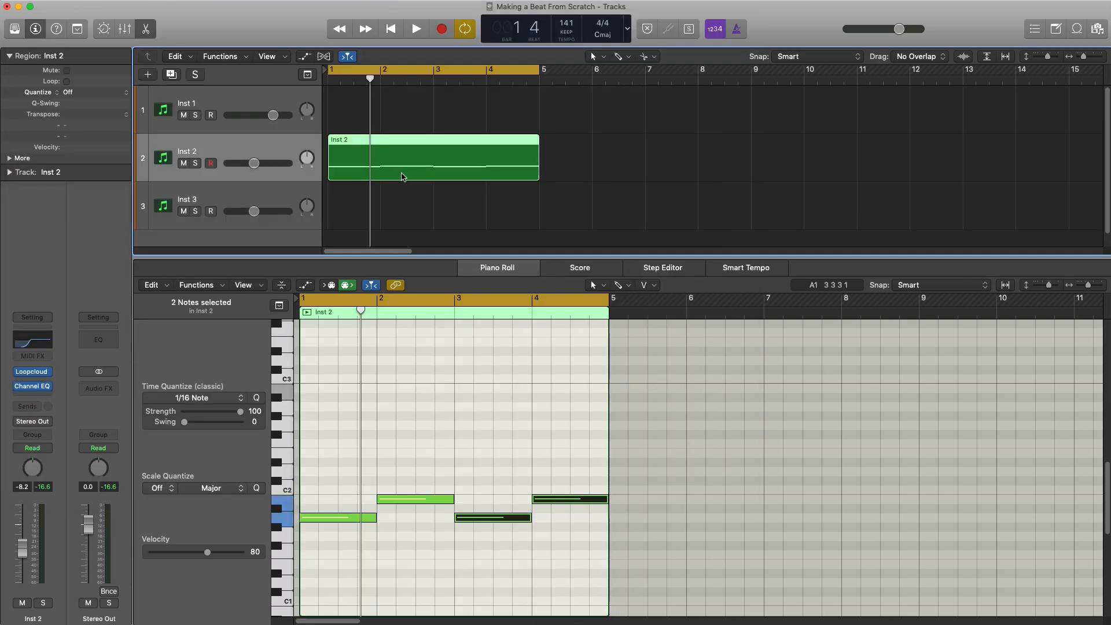
pyautogui.moveTo(404, 181); pyautogui.dragTo(404, 206)
pyautogui.moveTo(330, 471); pyautogui.dragTo(341, 538)
pyautogui.click(341, 518)
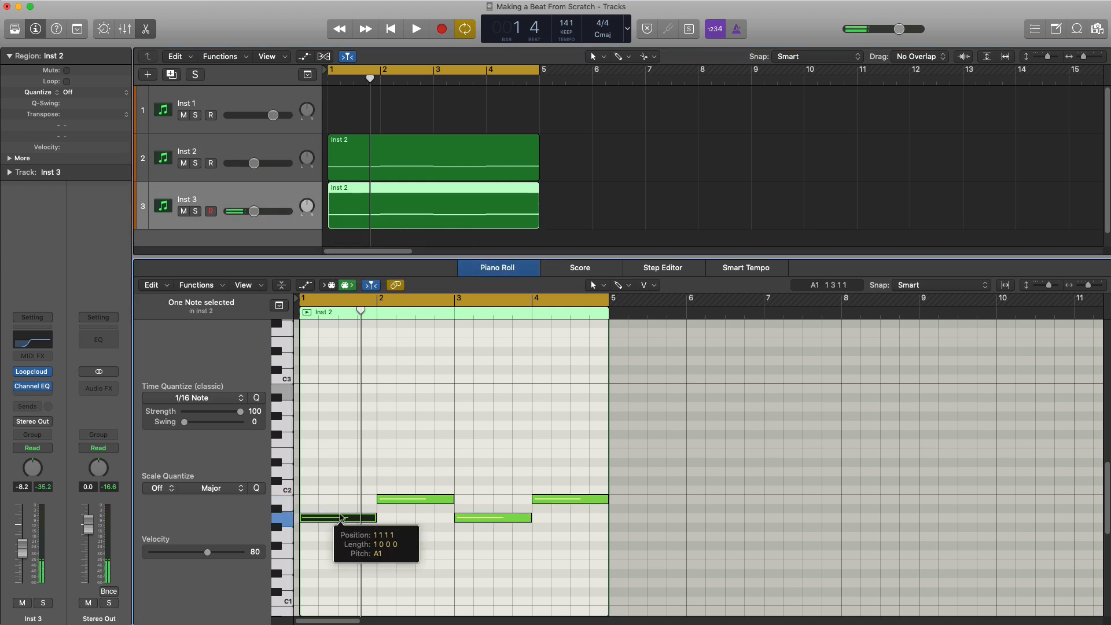
pyautogui.moveTo(715, 573); pyautogui.dragTo(298, 447)
pyautogui.hotkey('alt', 'shift', 'Up')
pyautogui.press('space')
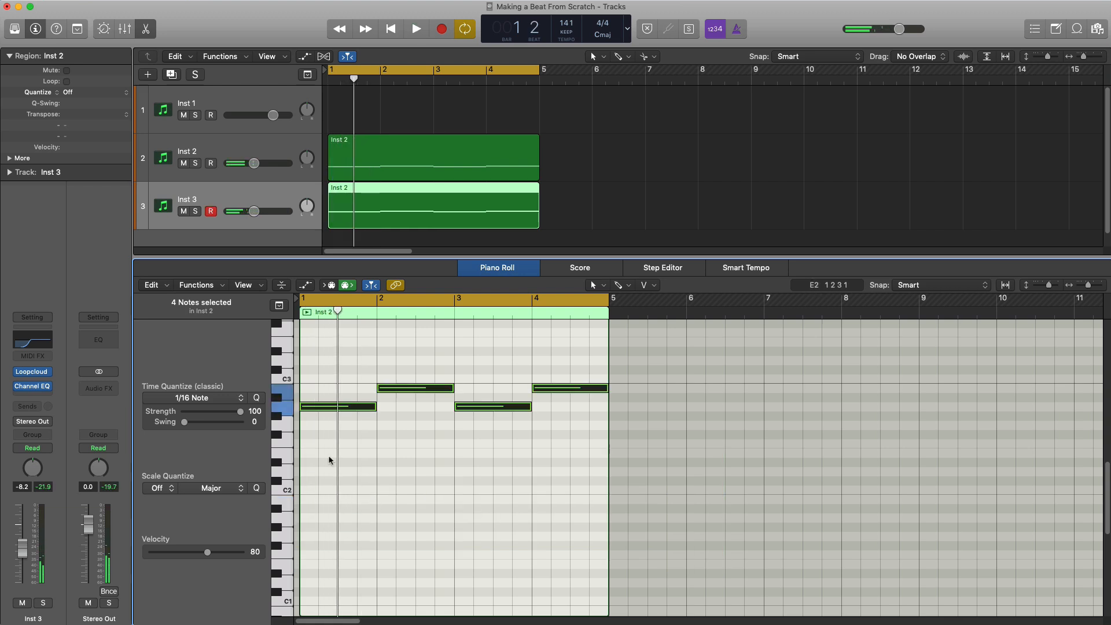
# Shorten all four Inst 3 notes to an eighth note each and play the pattern
pyautogui.moveTo(372, 408); pyautogui.dragTo(334, 407)
pyautogui.moveTo(305, 409); pyautogui.dragTo(305, 410)
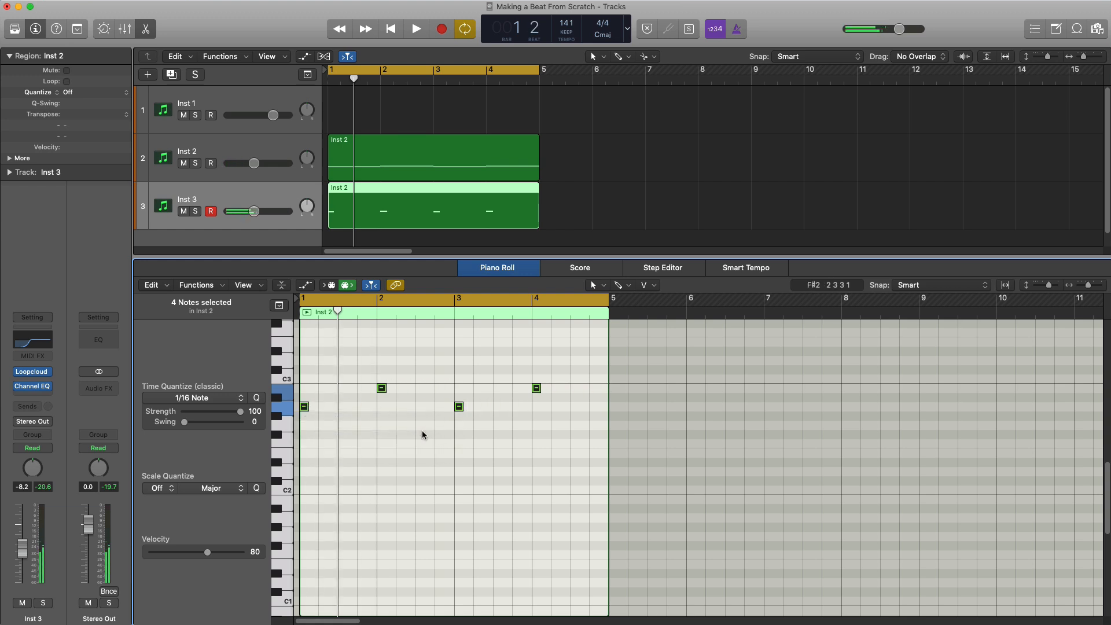
pyautogui.press('super+Right')
pyautogui.press('super+Right')
pyautogui.press('super+Right')
pyautogui.press('super+Right')
pyautogui.hscroll(-4, 423, 433)
pyautogui.press('space')
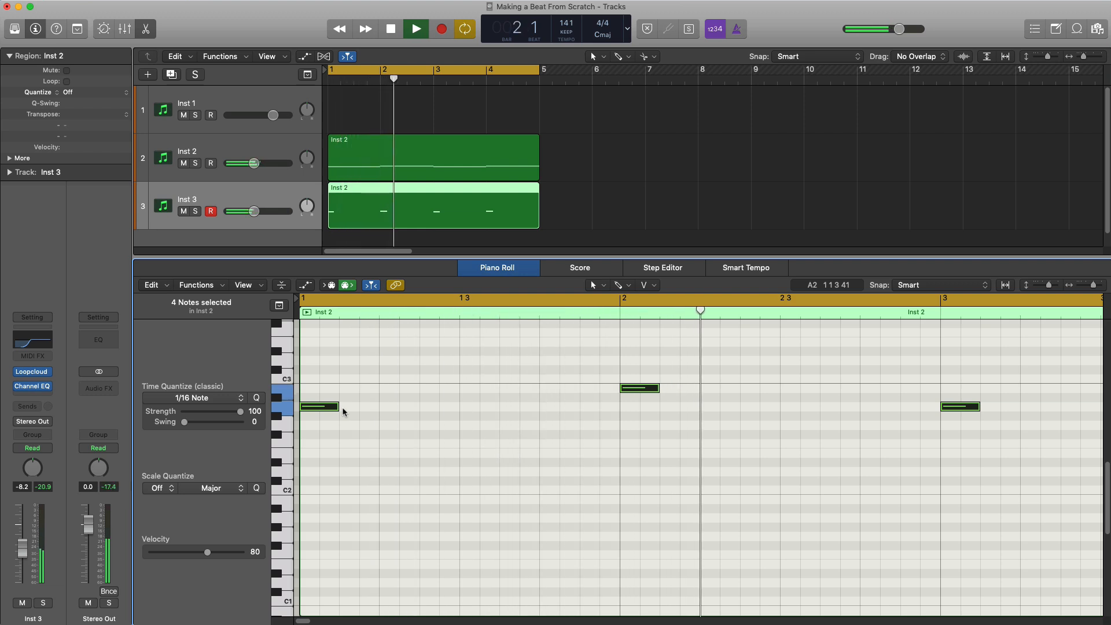
# Lower the Inst 3 volume to -13.0 dB during playback, close the note editor, and stop playback
pyautogui.keyDown('ctrl'); pyautogui.keyDown('alt'); pyautogui.click(451, 407); pyautogui.keyUp('alt'); pyautogui.keyUp('ctrl')
pyautogui.scroll(-1, 452, 407)
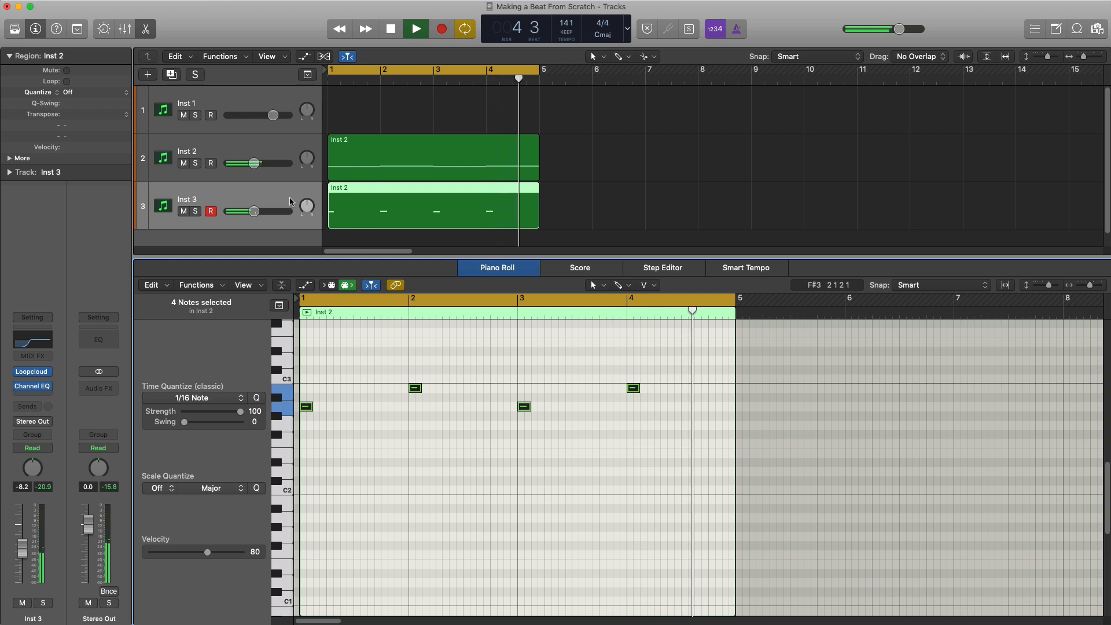
pyautogui.moveTo(253, 212); pyautogui.dragTo(248, 211)
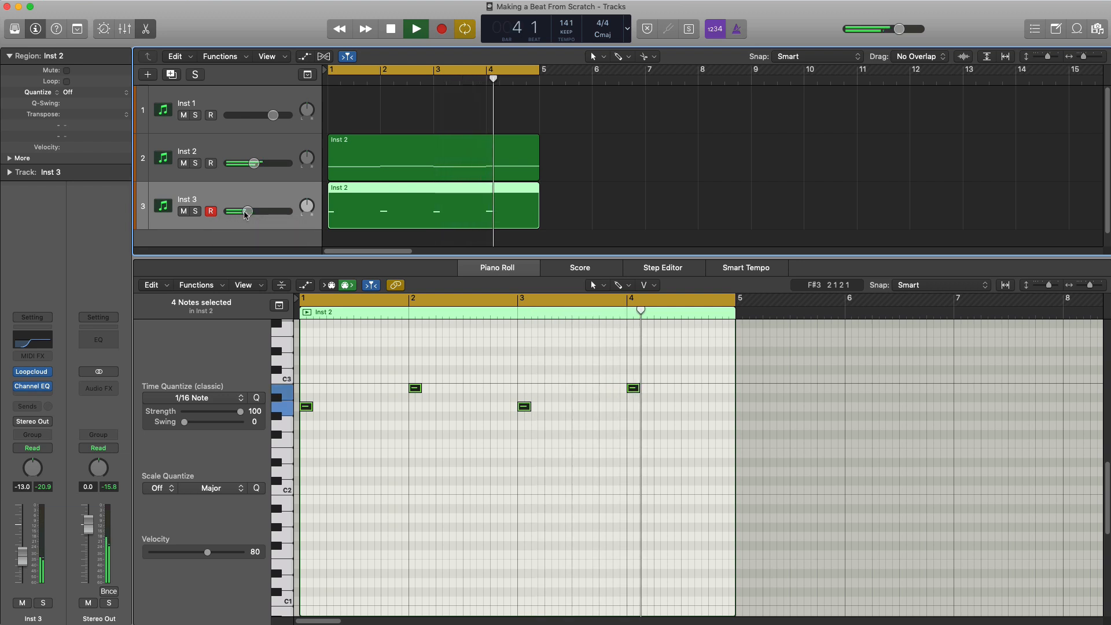
pyautogui.press('e')
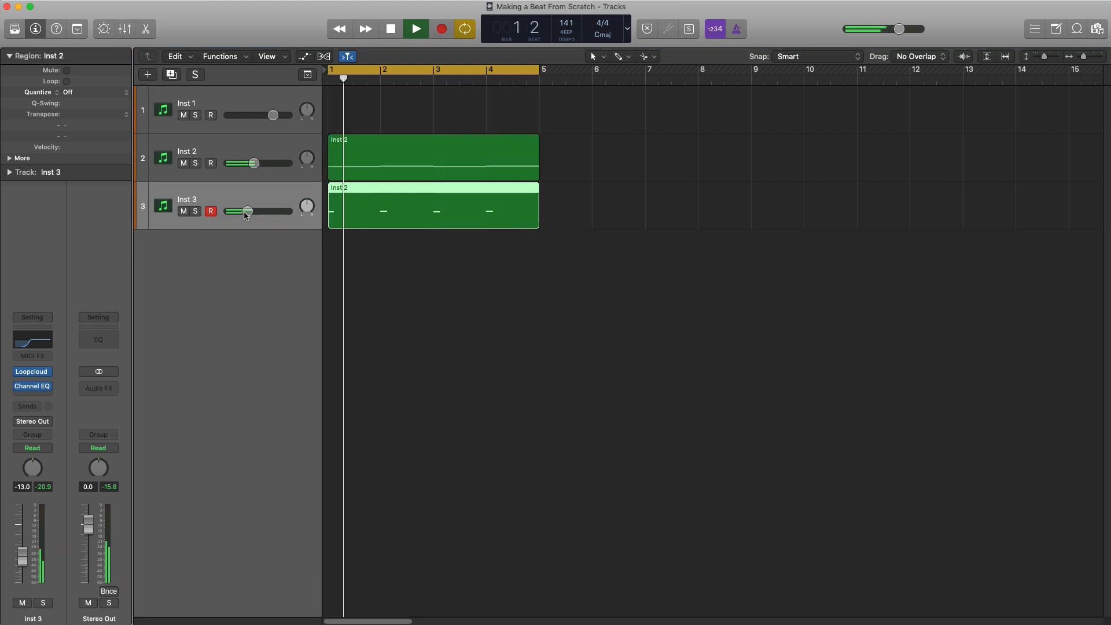
pyautogui.press('space')
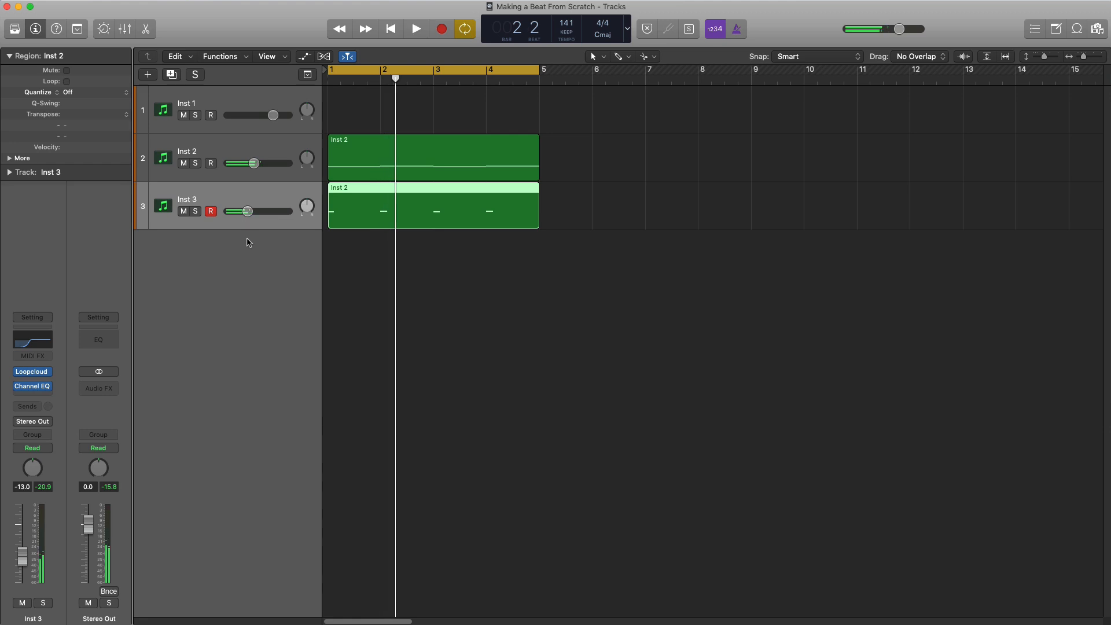
# Add a new software instrument track with Loopcloud Drum in stereo and load the 01LM_Evil Needle kit
pyautogui.click(148, 75)
pyautogui.press('Return')
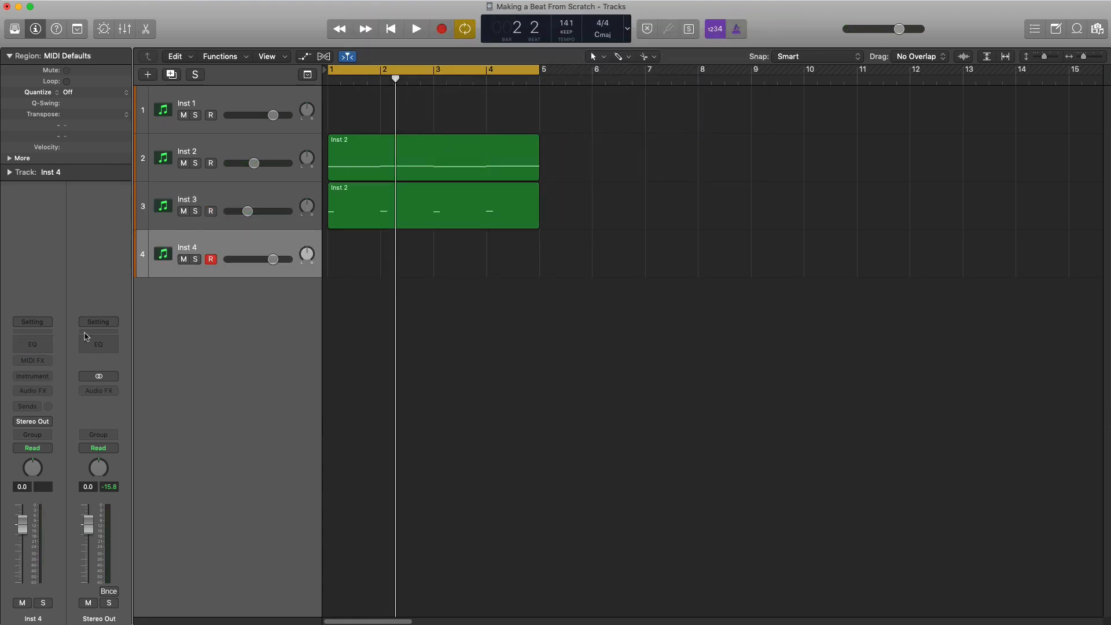
pyautogui.click(40, 378)
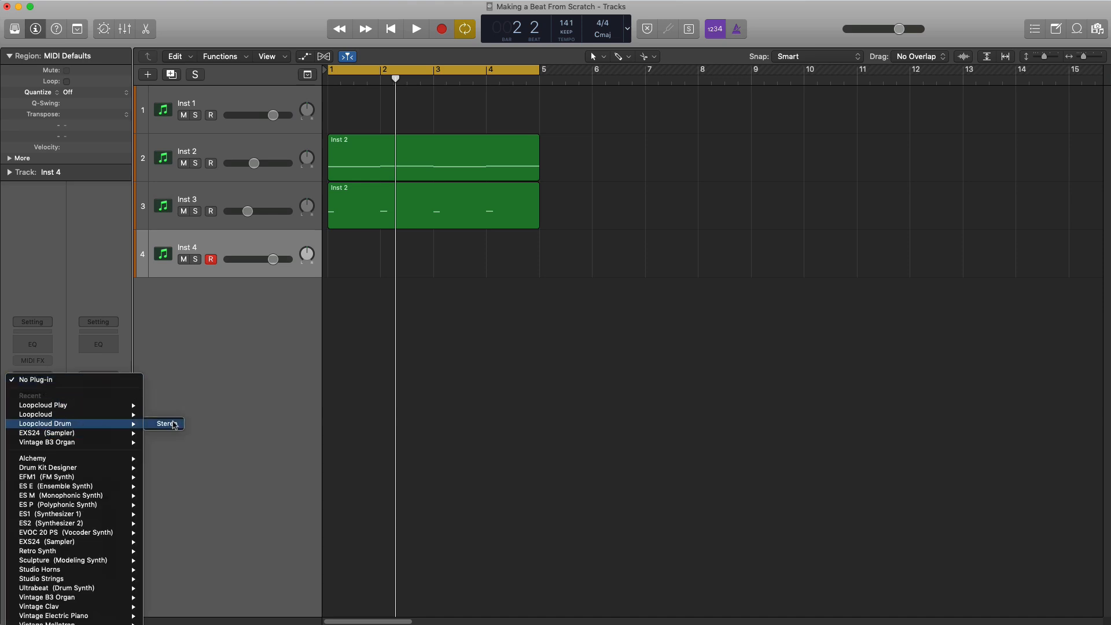
pyautogui.click(173, 425)
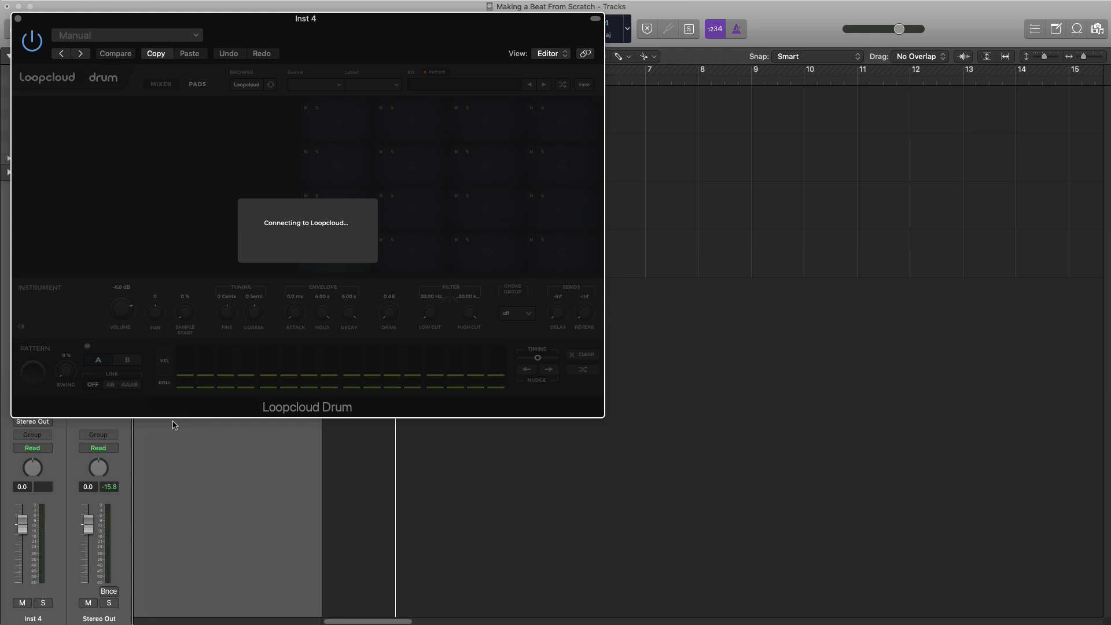
pyautogui.click(478, 86)
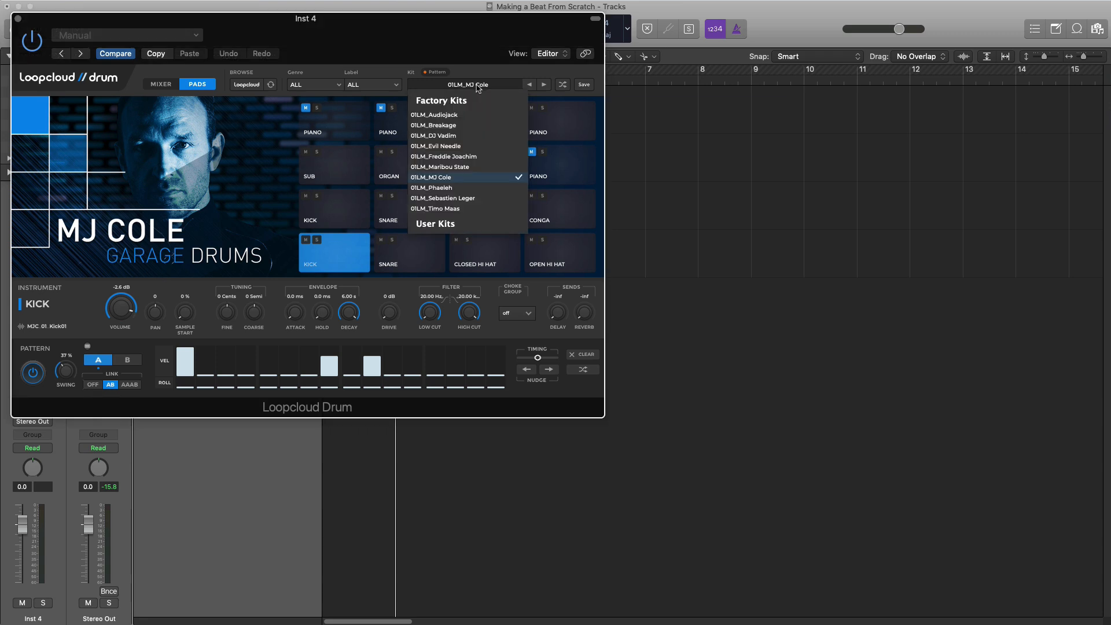
pyautogui.click(457, 146)
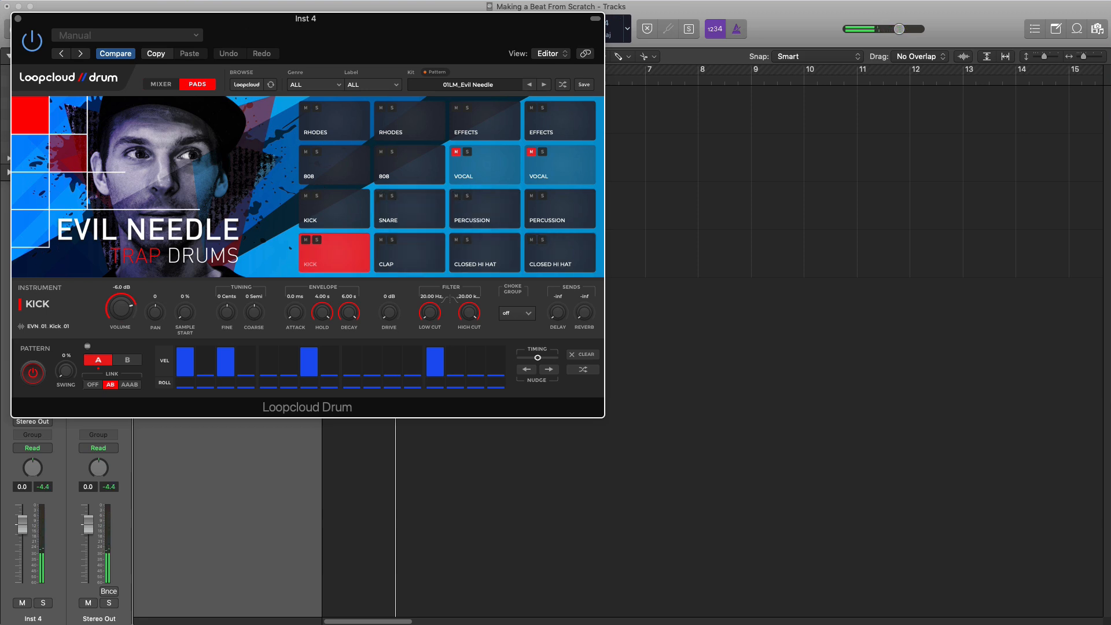
pyautogui.click(493, 87)
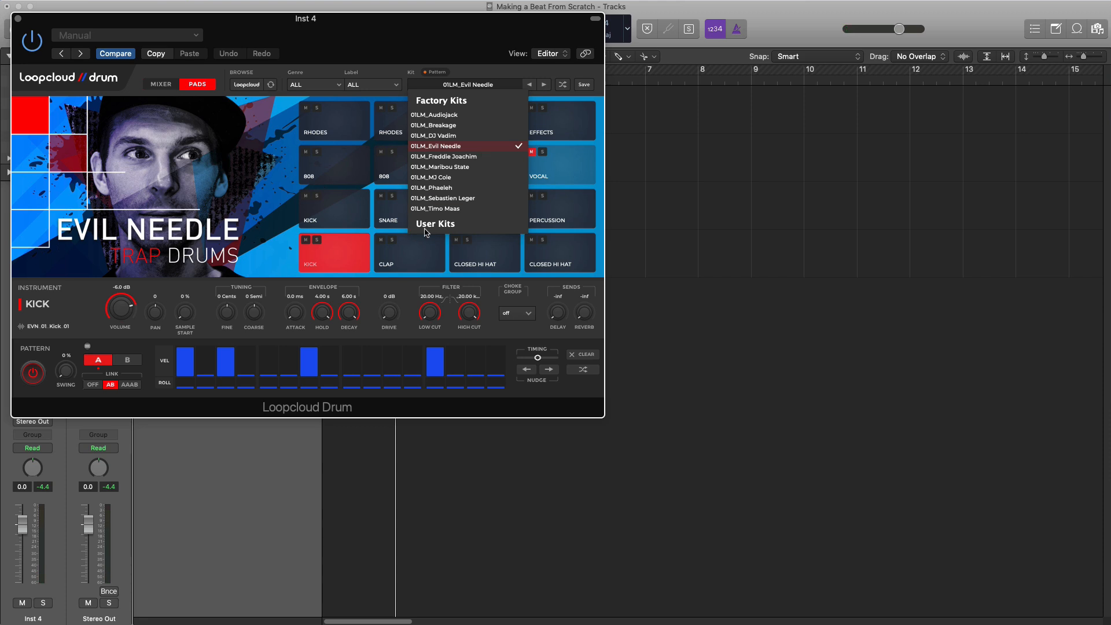
pyautogui.click(438, 45)
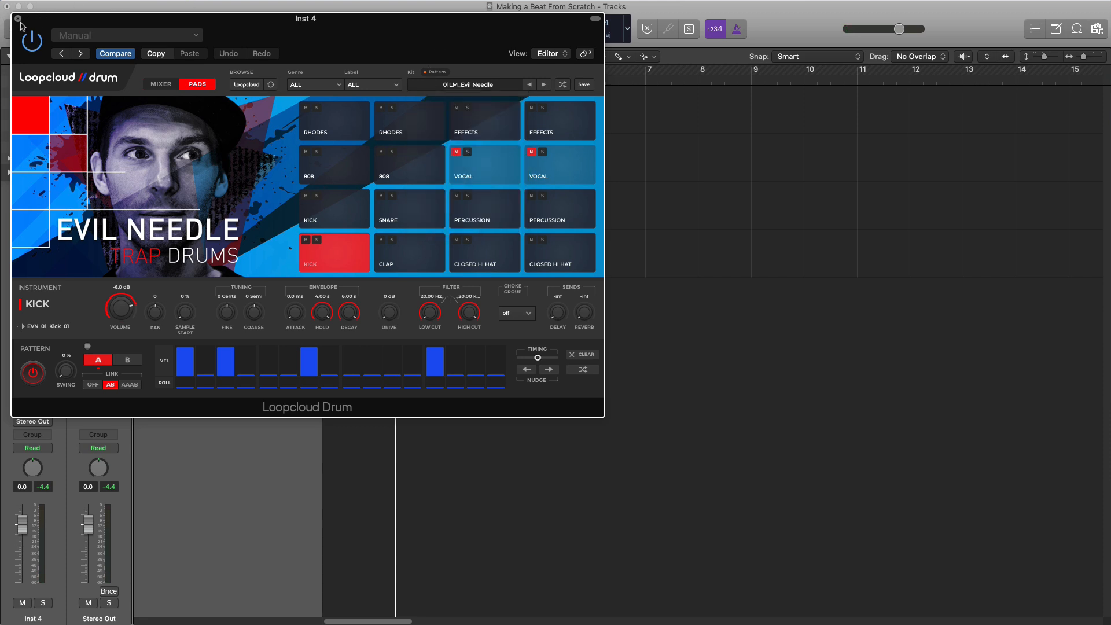
pyautogui.click(18, 19)
# Create a four-bar region on Inst 4 from bar 1 to bar 5 and open it in the Piano Roll
pyautogui.doubleClick(350, 271)
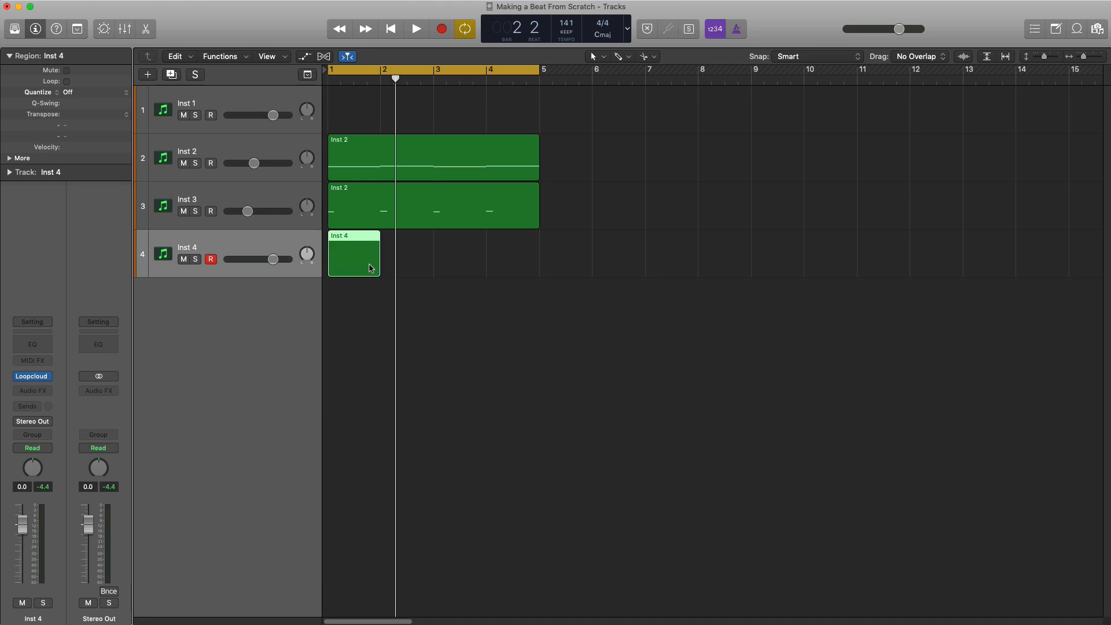
pyautogui.moveTo(375, 266); pyautogui.dragTo(539, 267)
pyautogui.doubleClick(457, 251)
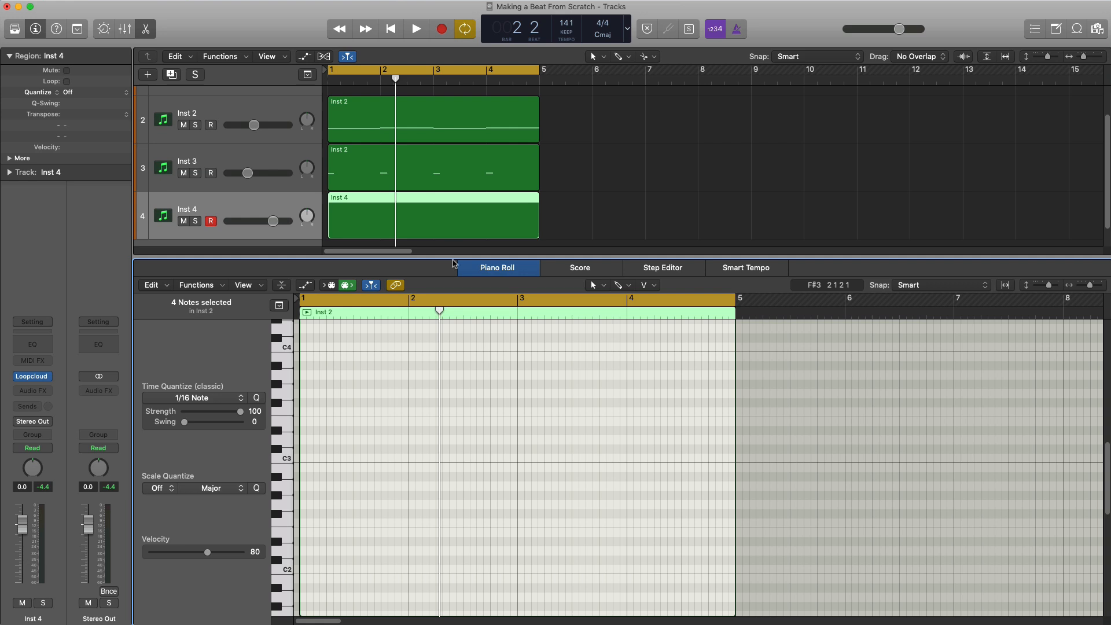
# Draw a short note at the start of the Inst 4 region and move it down to a lower pitch
pyautogui.click(306, 450)
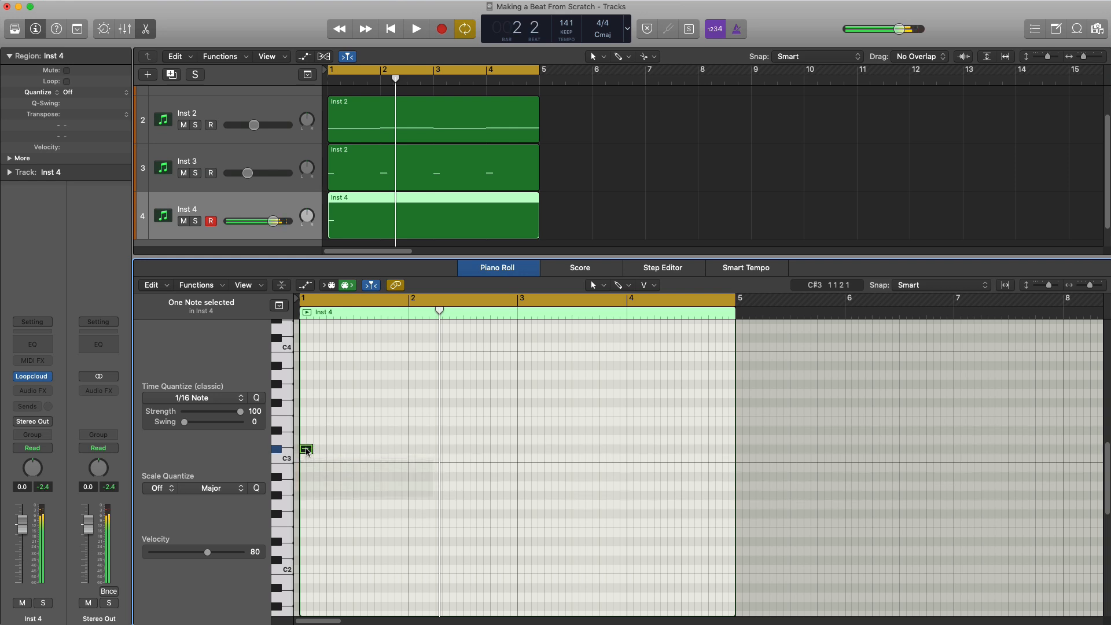
pyautogui.click(33, 379)
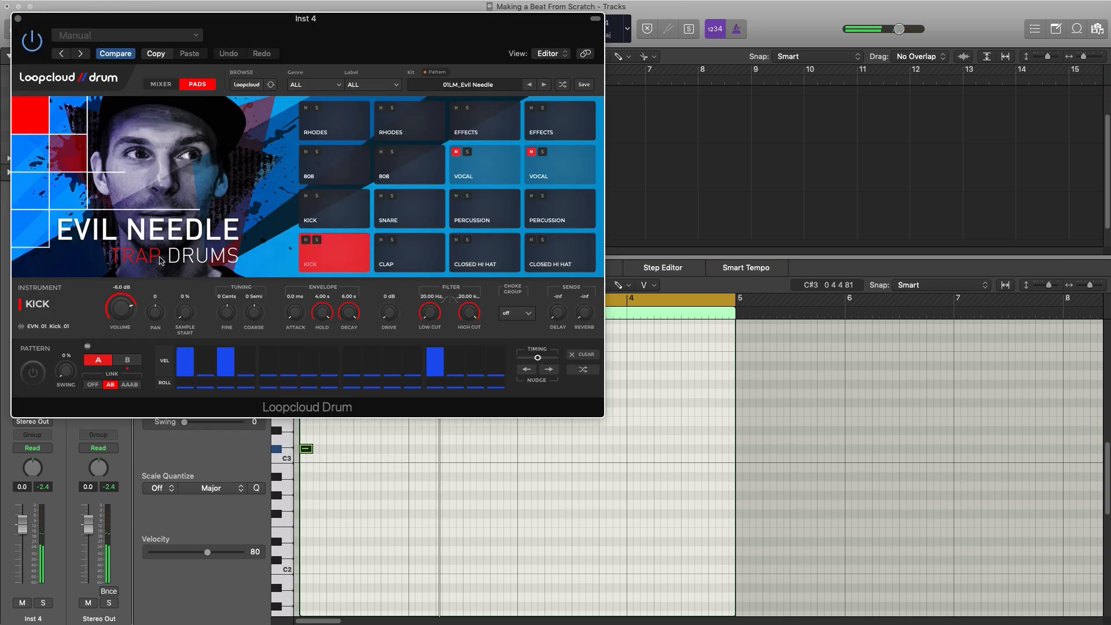
pyautogui.click(17, 19)
pyautogui.moveTo(309, 451); pyautogui.dragTo(308, 544)
# Close the note editor and lower the Inst 4 volume to -8.4 dB while playing the beat
pyautogui.press('e')
pyautogui.press('space')
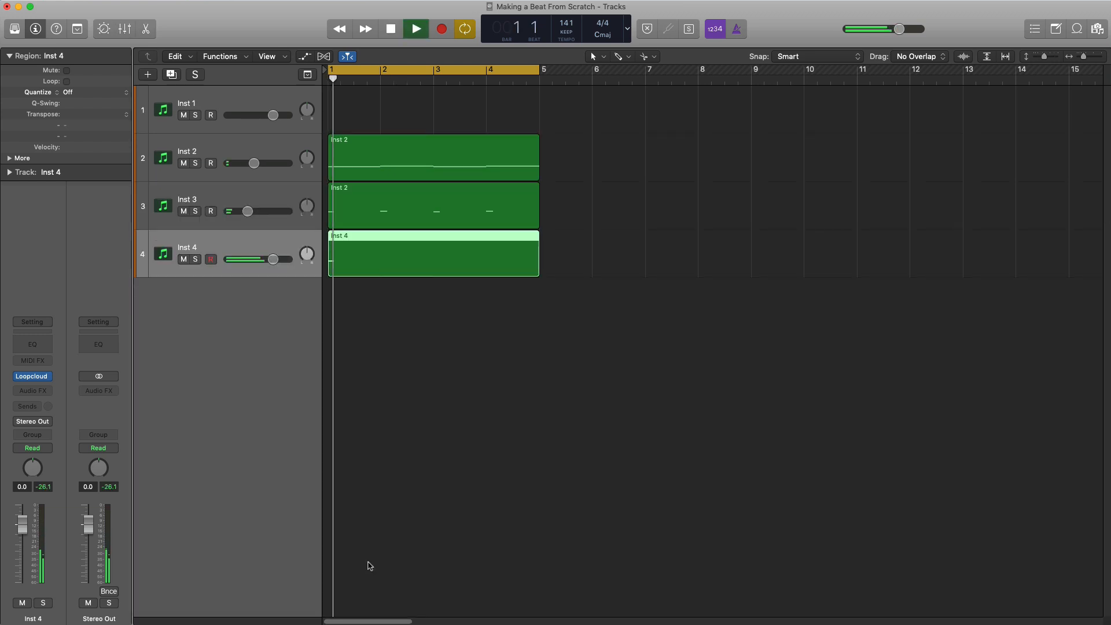
pyautogui.moveTo(270, 261); pyautogui.dragTo(250, 264)
pyautogui.press('space')
# Repeat the Inst 2, Inst 3 and Inst 4 regions once from bar 5 and extend the cycle range to bar 9
pyautogui.moveTo(592, 291); pyautogui.dragTo(489, 164)
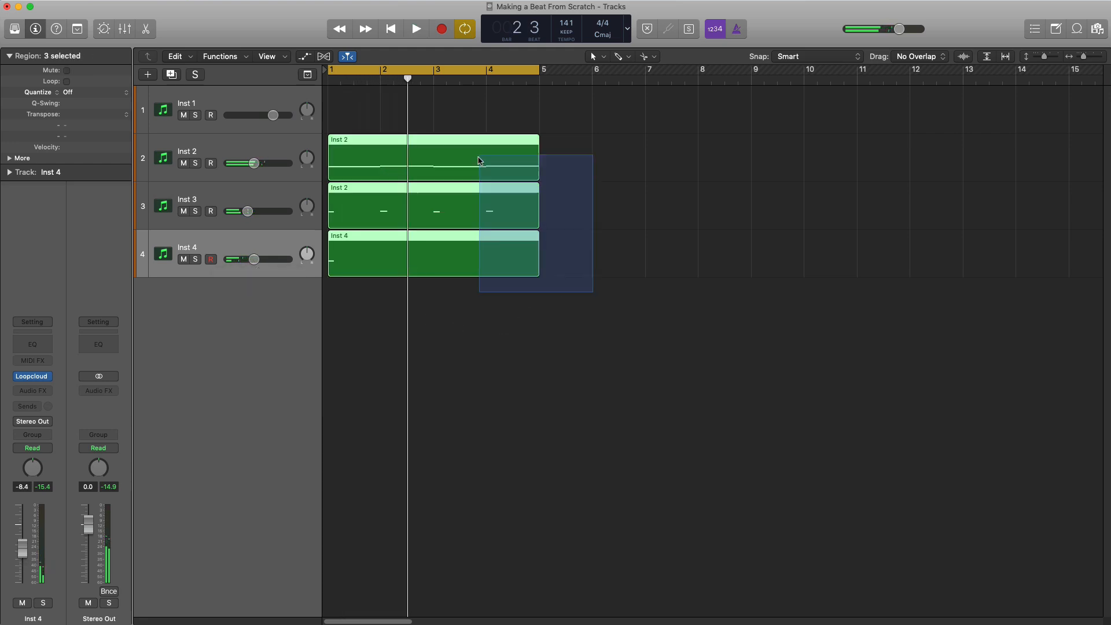
pyautogui.press('super+r')
pyautogui.moveTo(536, 79); pyautogui.dragTo(751, 78)
pyautogui.click(664, 293)
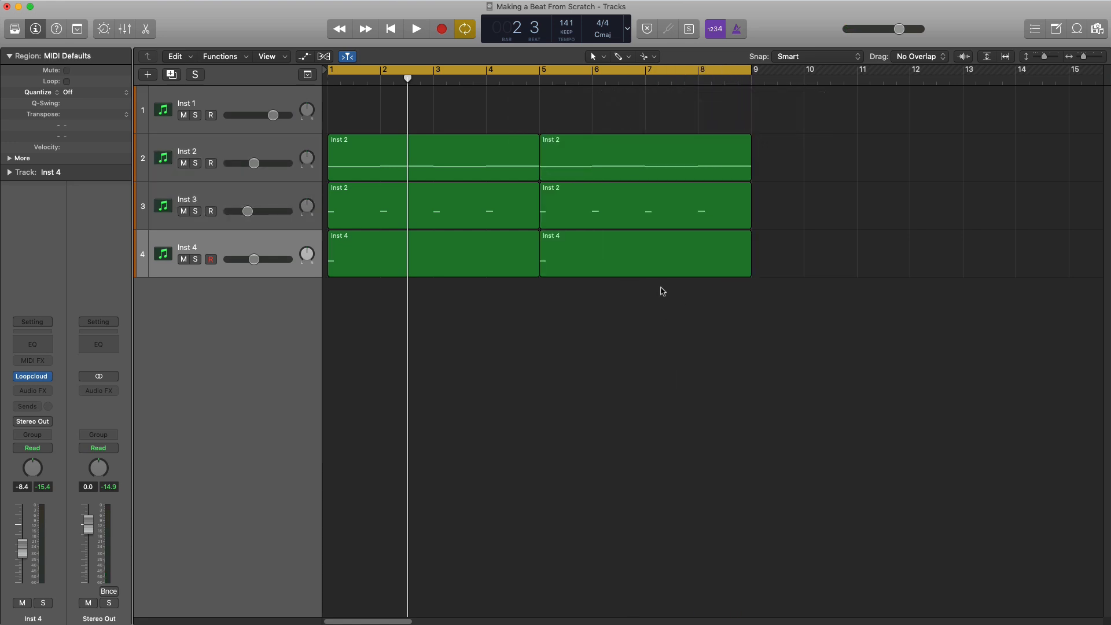
# Delete the repeated Inst 4 region and extend the original one to bar 9
pyautogui.click(658, 274)
pyautogui.press('Delete')
pyautogui.moveTo(534, 258); pyautogui.dragTo(748, 269)
# Play the arrangement and raise the Inst 4 volume to -6.4 dB
pyautogui.press('space')
pyautogui.moveTo(256, 262); pyautogui.dragTo(260, 264)
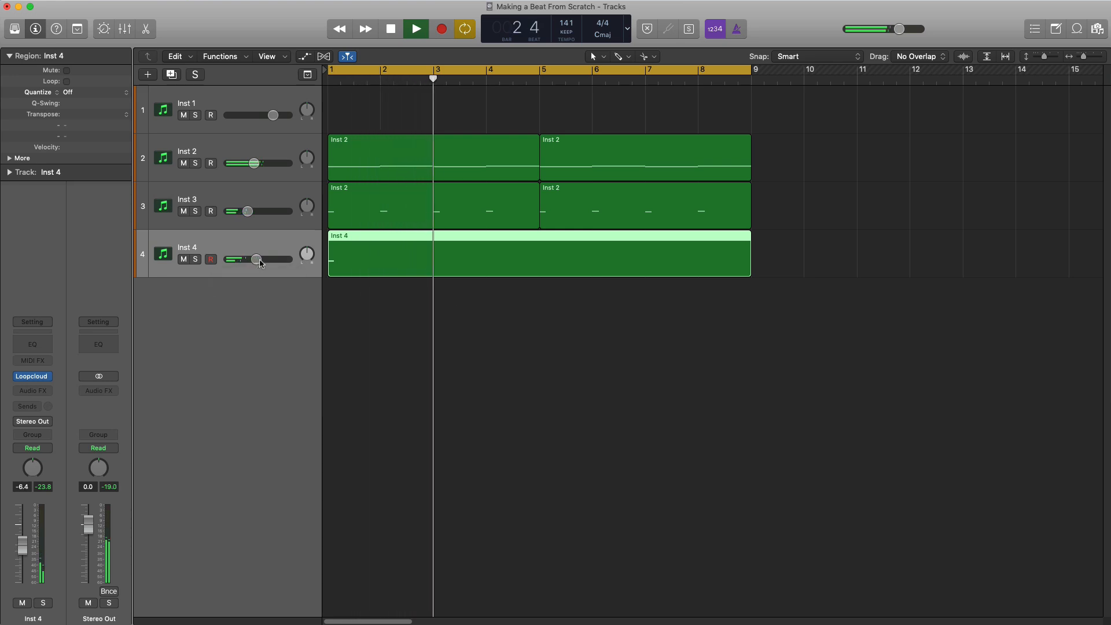
pyautogui.press('space')
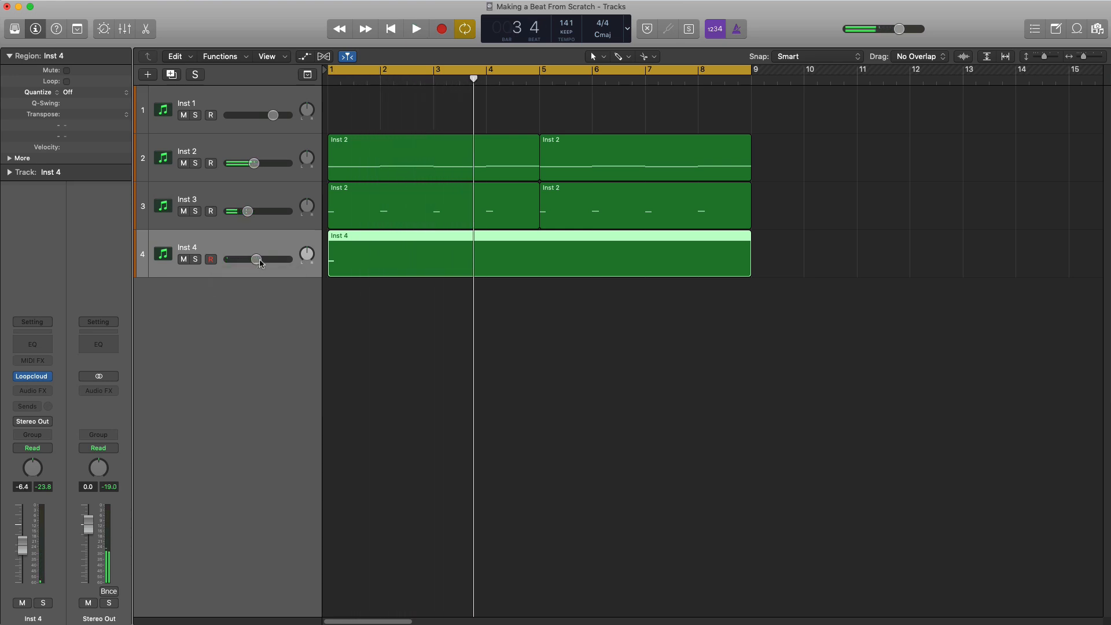
# Move the Inst 1 track below Inst 4, open its Loopcloud plug-in, and search for "clap" limited to loops
pyautogui.moveTo(225, 103); pyautogui.dragTo(262, 286)
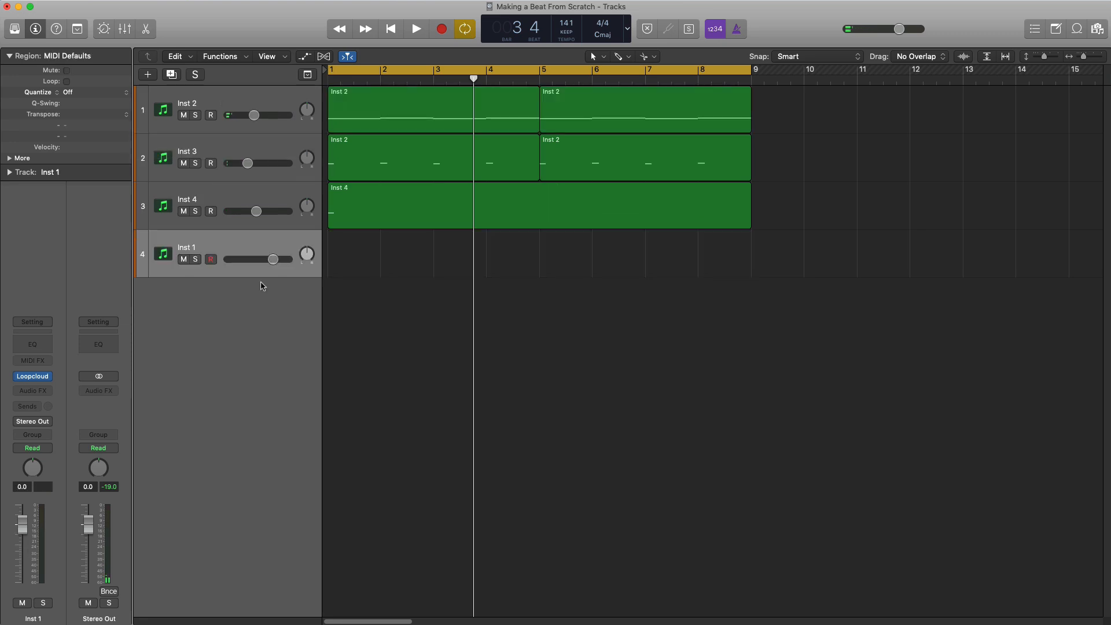
pyautogui.click(32, 377)
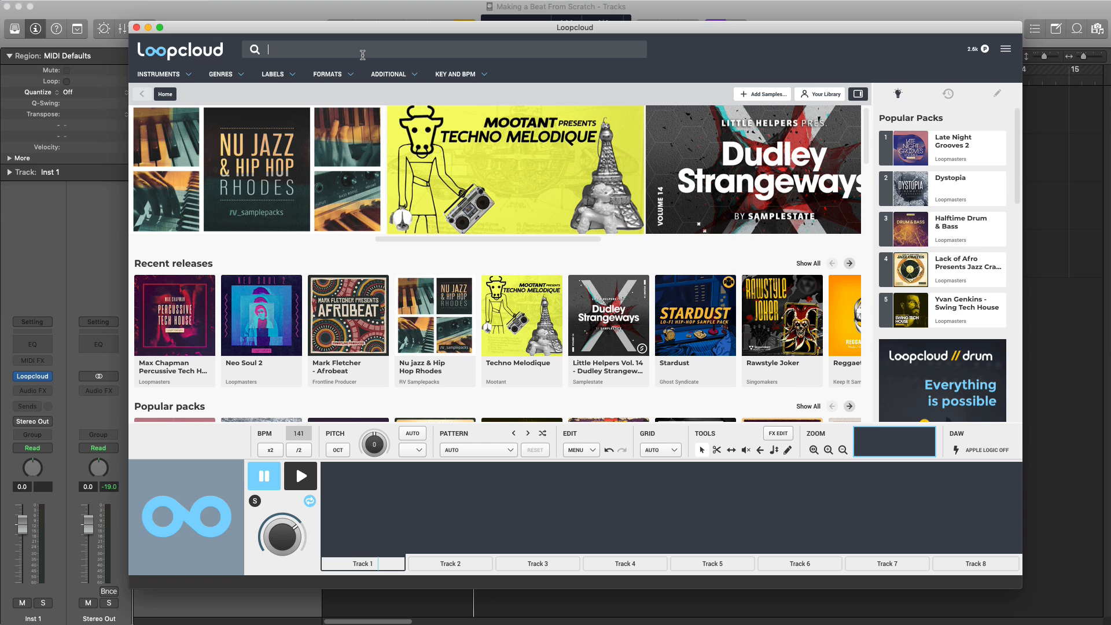
pyautogui.write('clap')
pyautogui.press('Return')
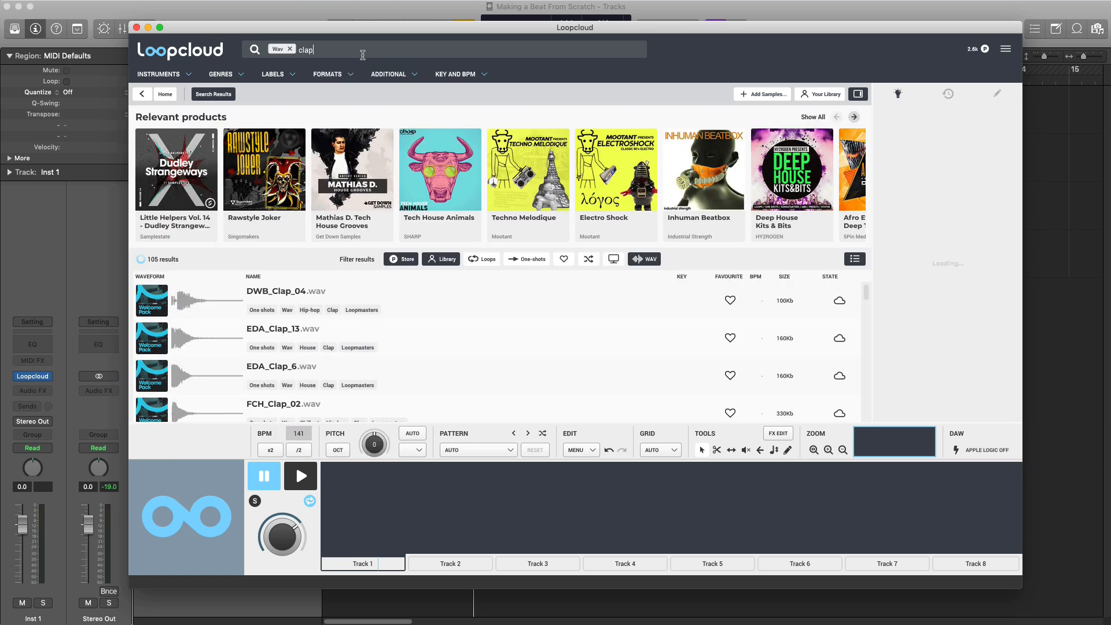
pyautogui.click(482, 259)
pyautogui.click(442, 116)
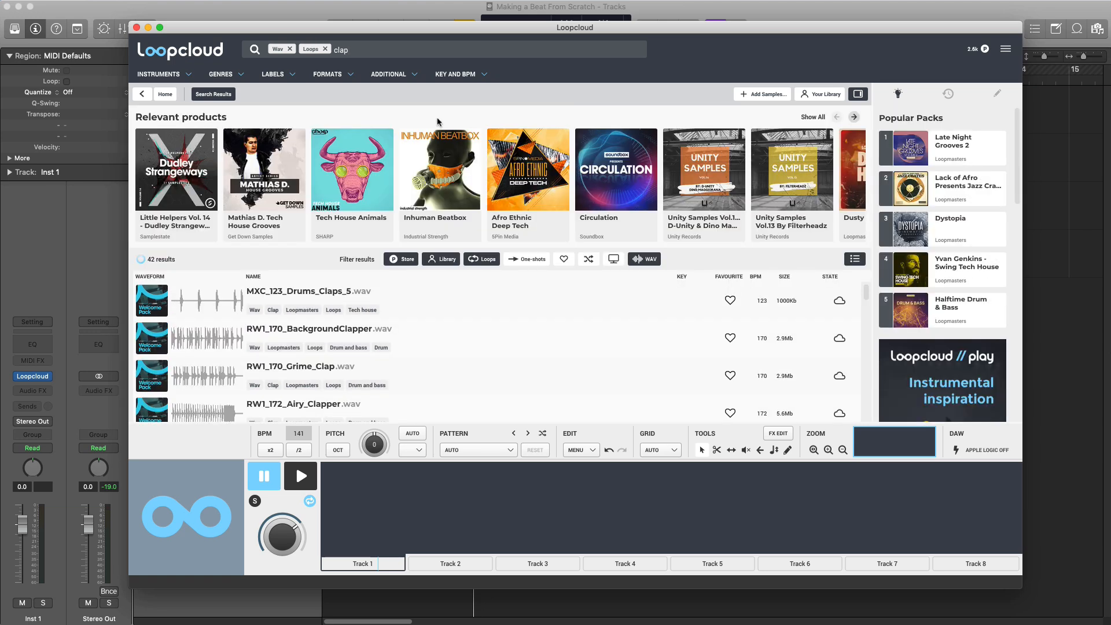
# Exclude library samples from the clap loop results and filter them to the Trap genre
pyautogui.click(448, 262)
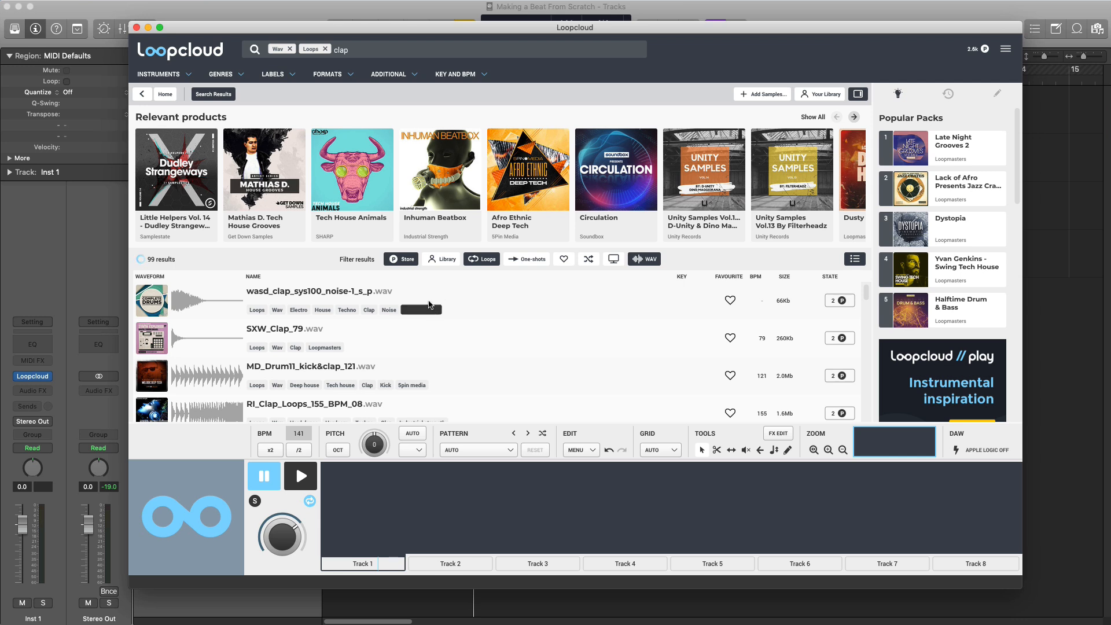
pyautogui.click(231, 76)
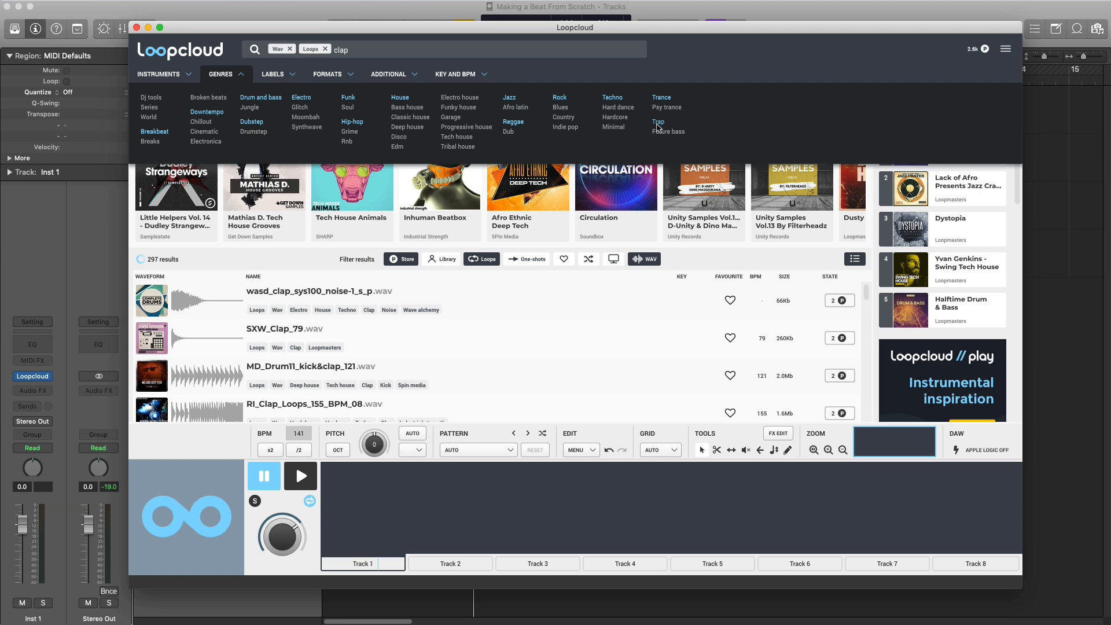
pyautogui.click(658, 123)
pyautogui.click(241, 76)
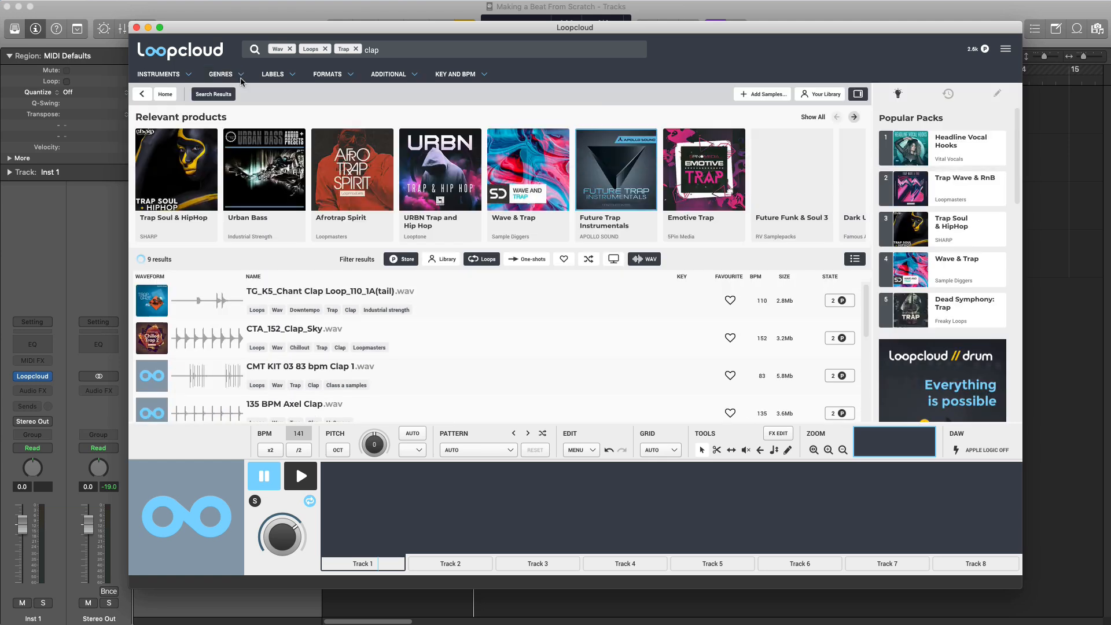
# Load CTA_152_Clap_Sky.wav from the results and audition it in sync with the Logic arrangement
pyautogui.click(151, 340)
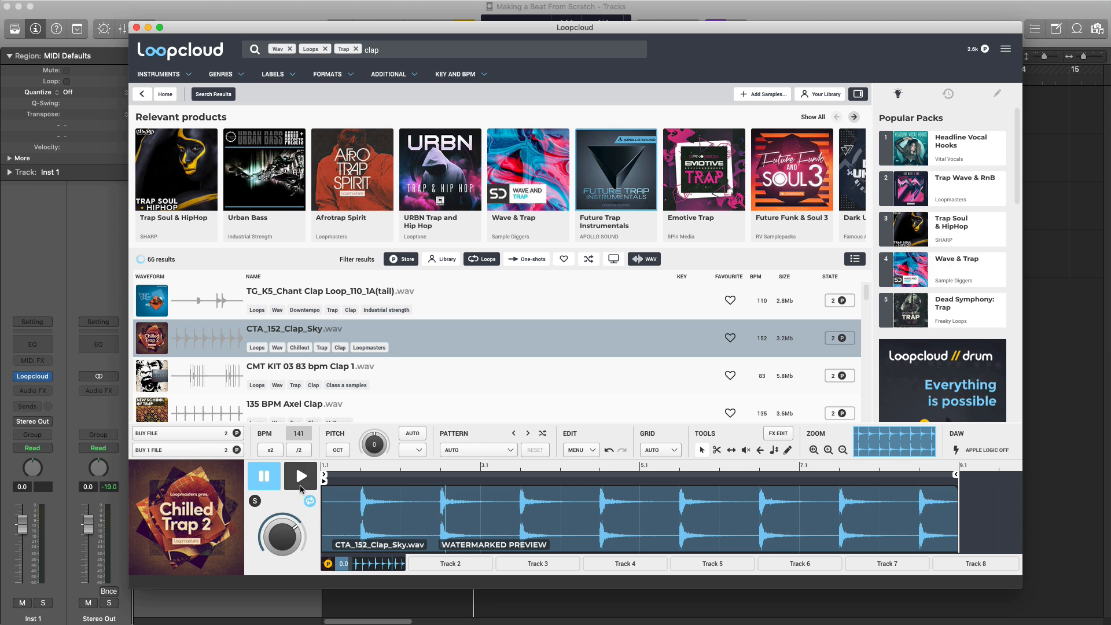
pyautogui.click(440, 17)
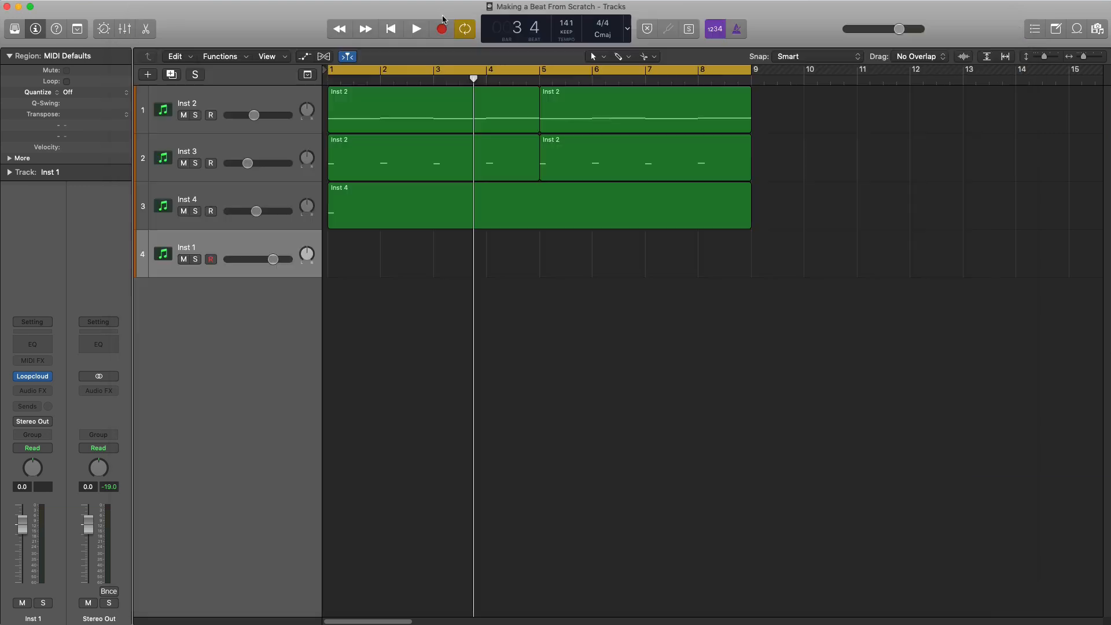
pyautogui.press('super+Tab')
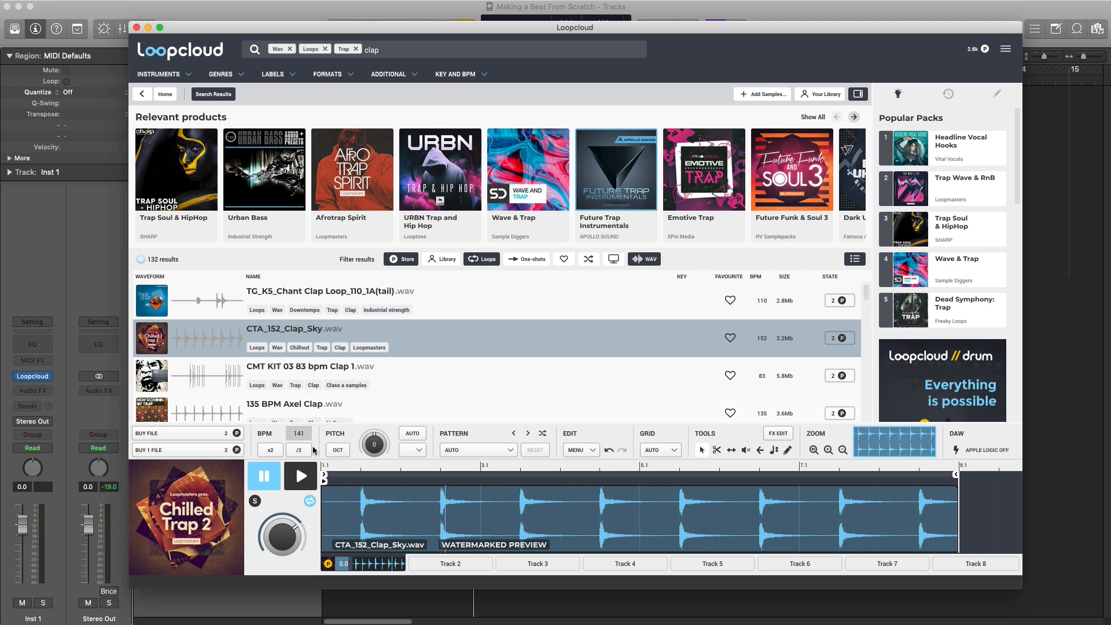
pyautogui.click(322, 11)
pyautogui.press('space')
pyautogui.press('super+Tab')
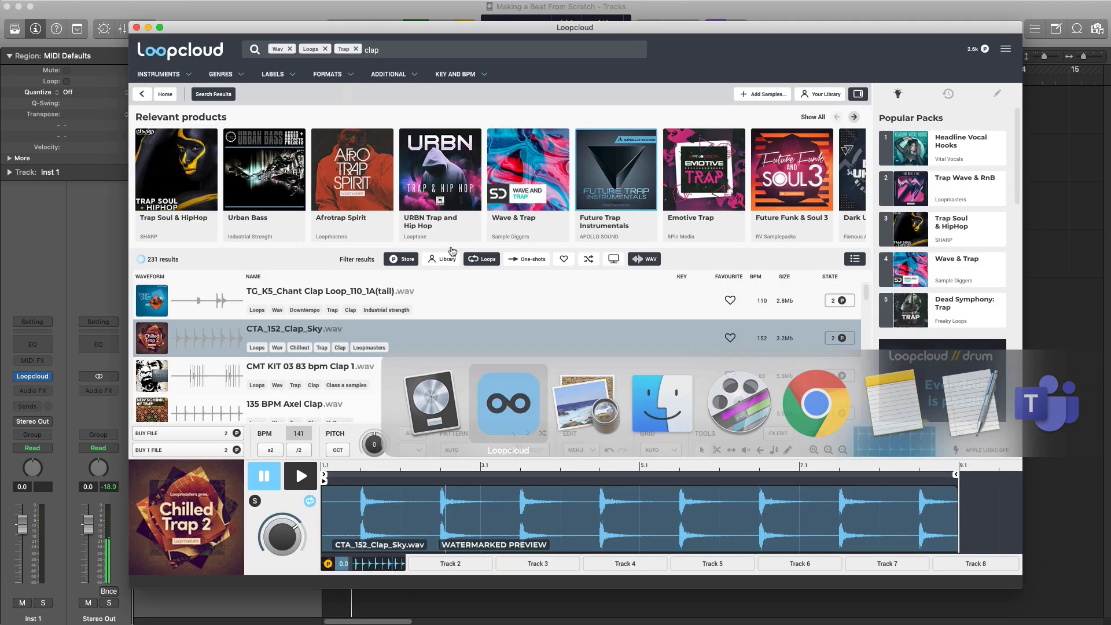
pyautogui.click(288, 470)
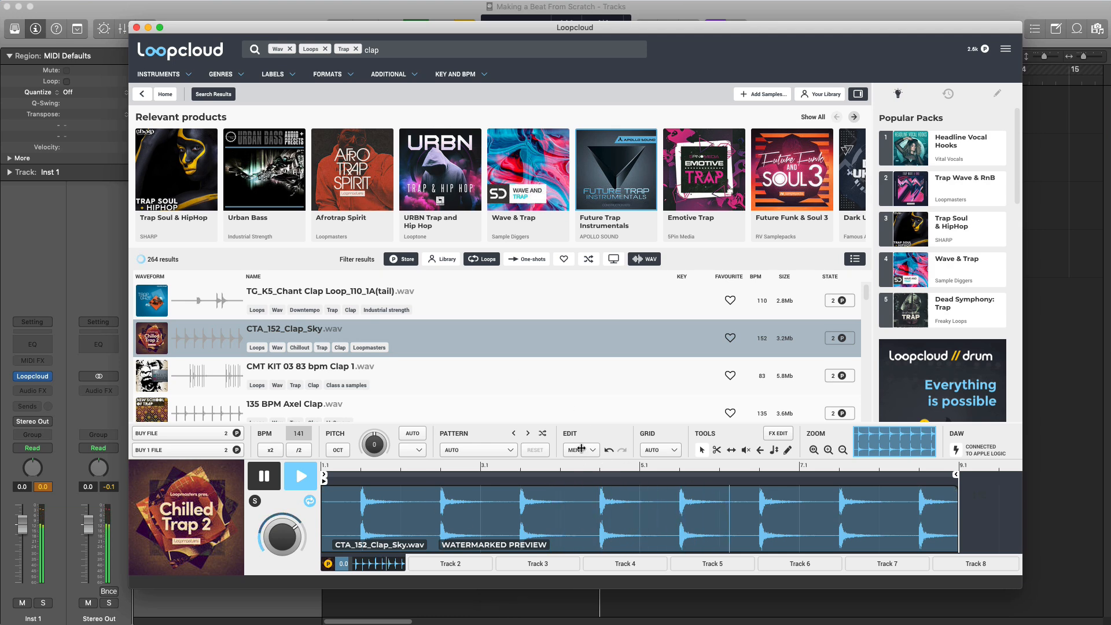
pyautogui.press('super+Tab')
pyautogui.press('space')
pyautogui.press('super+Tab')
pyautogui.press('space')
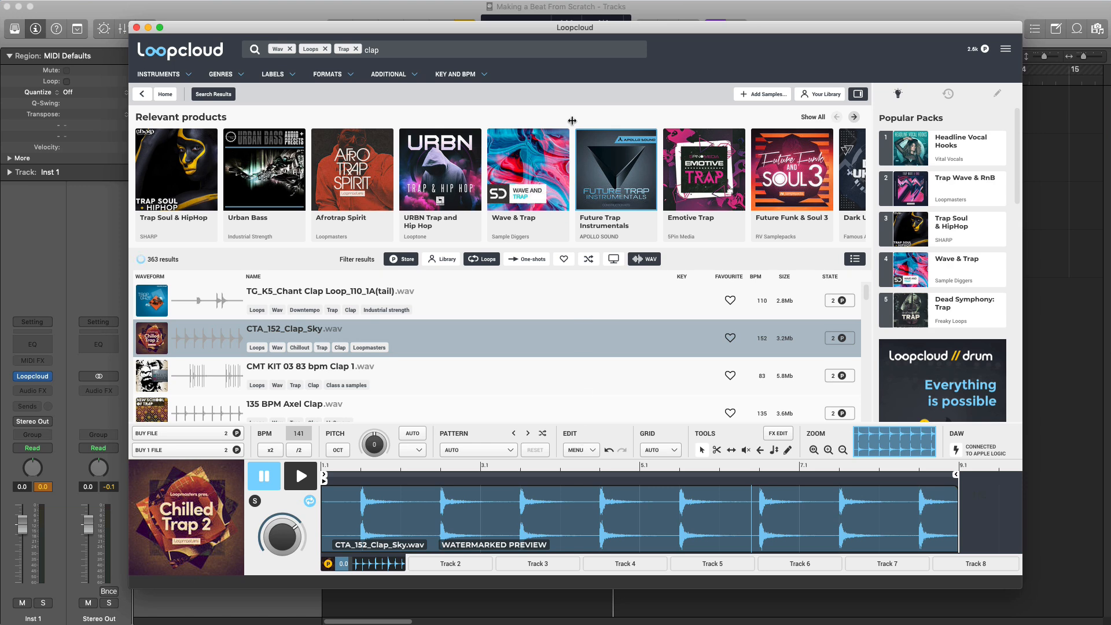
# Restart the arrangement together with the clap loop preview, compare them again, and stop both
pyautogui.press('super+Tab')
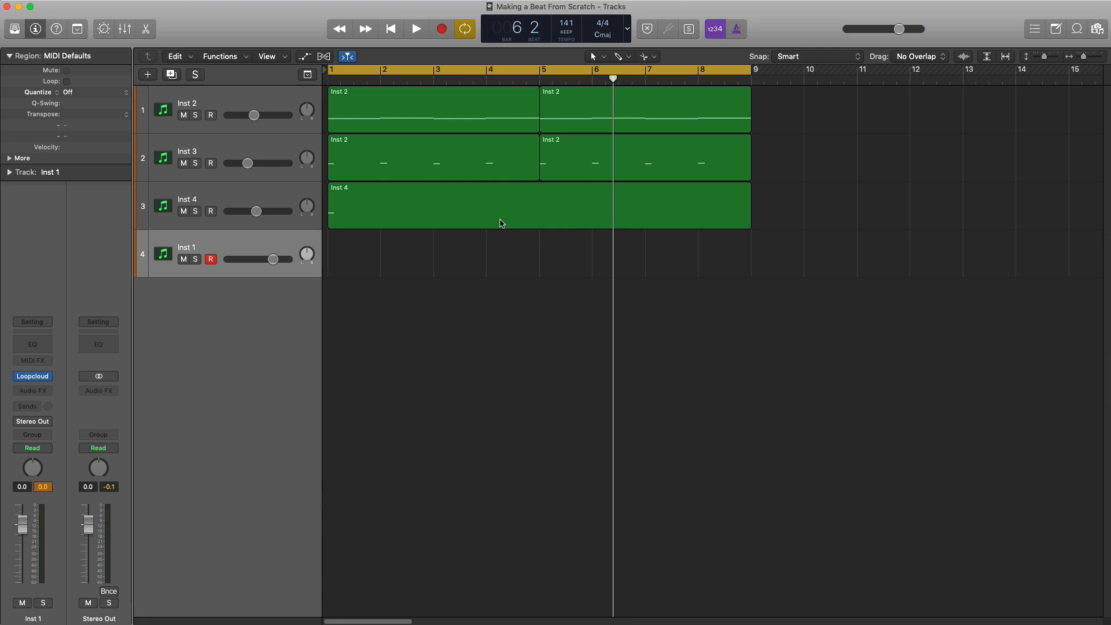
pyautogui.press('space')
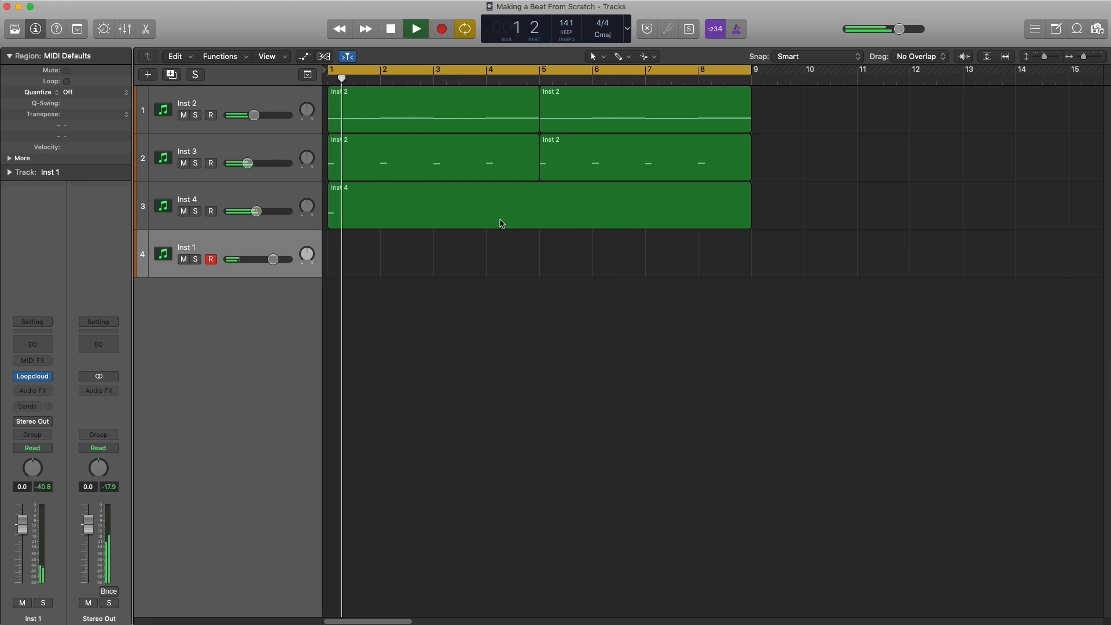
pyautogui.press('super+Tab')
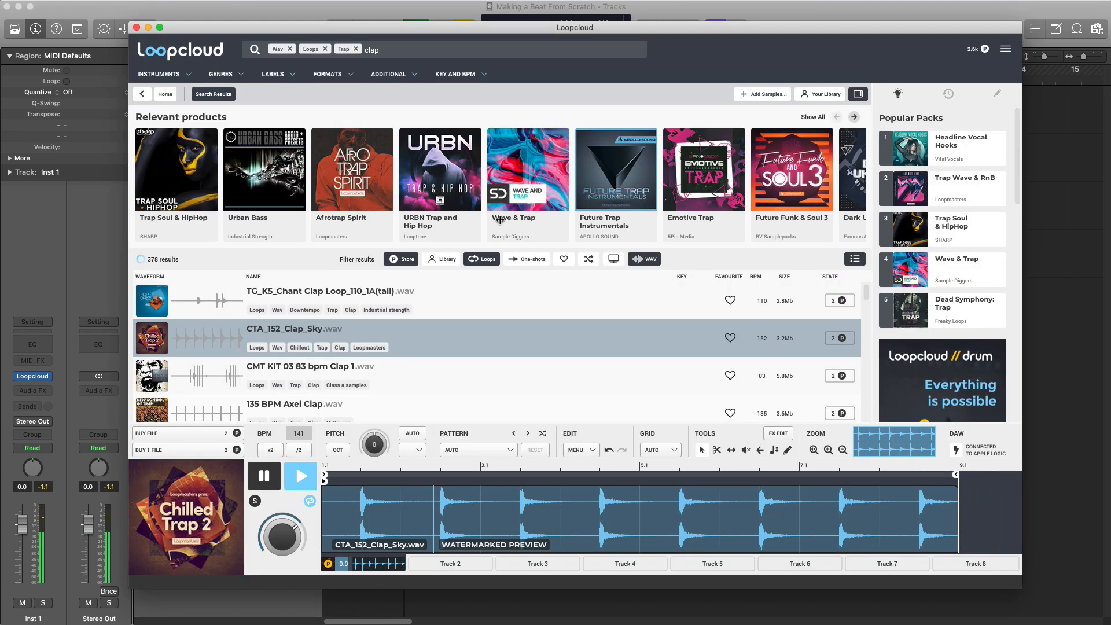
pyautogui.press('space')
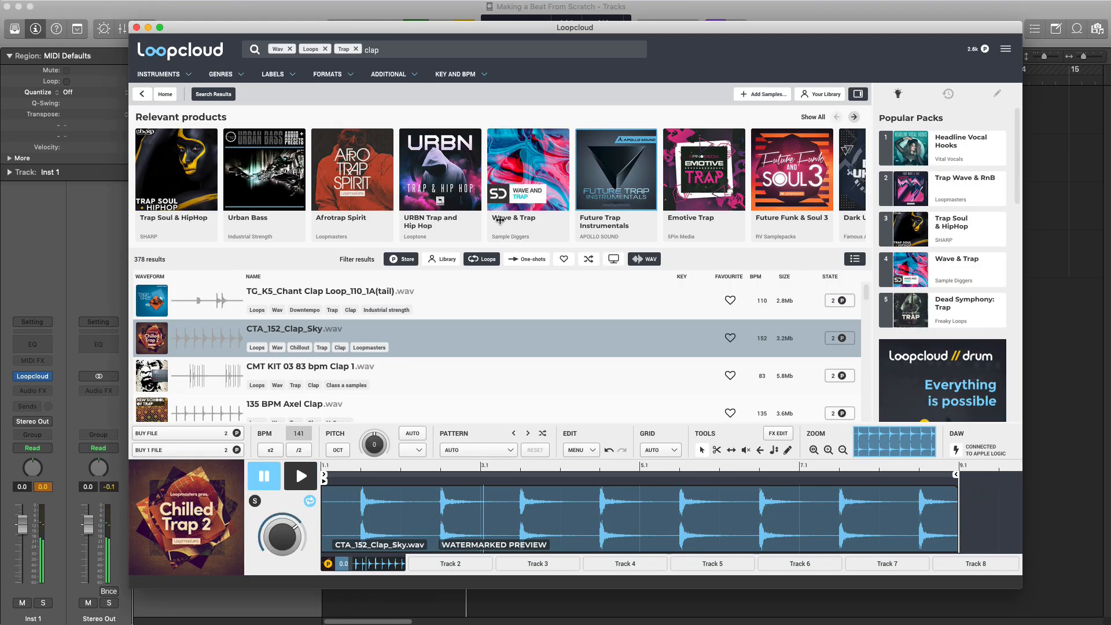
pyautogui.click(403, 12)
pyautogui.press('space')
pyautogui.press('super+Tab')
pyautogui.click(301, 476)
pyautogui.click(261, 477)
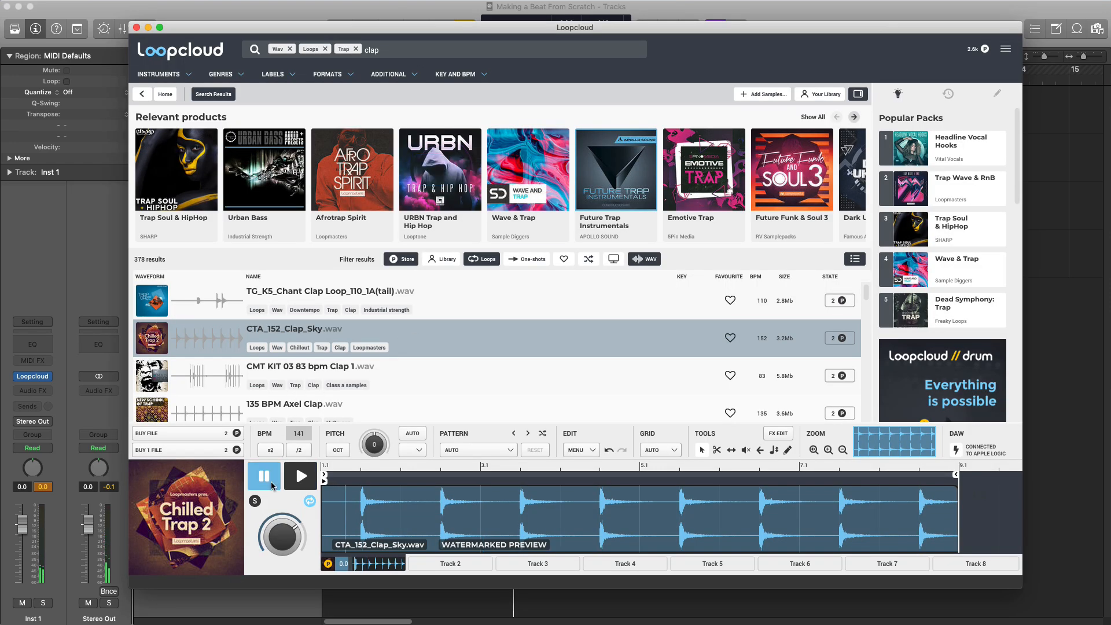
# Buy the CTA_152_Clap_Sky.wav file and preview it without the watermark
pyautogui.click(214, 436)
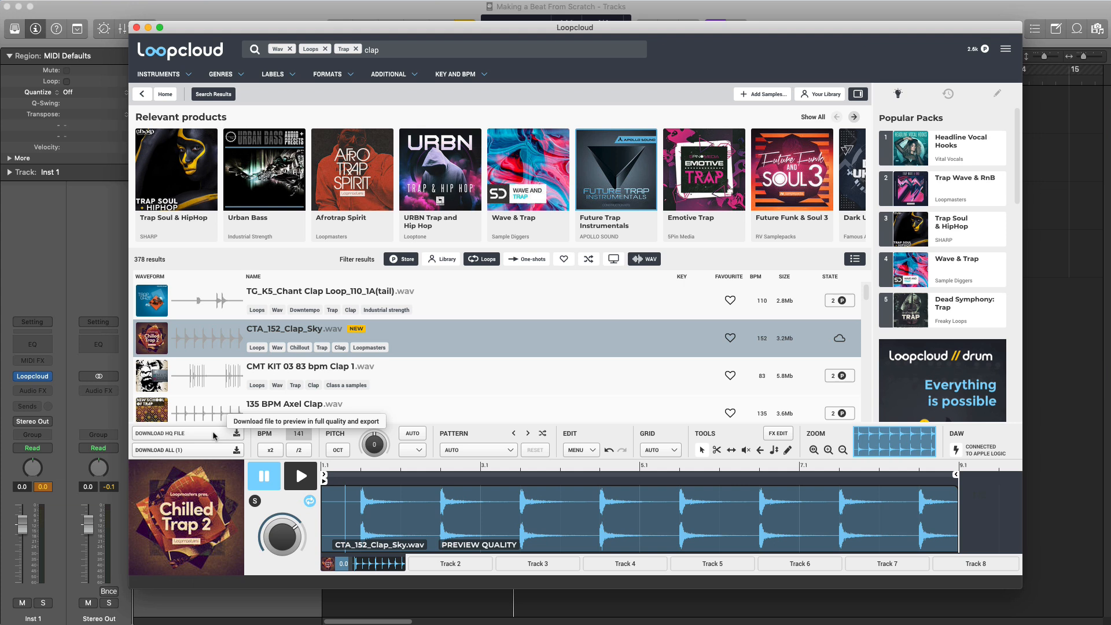
pyautogui.click(305, 482)
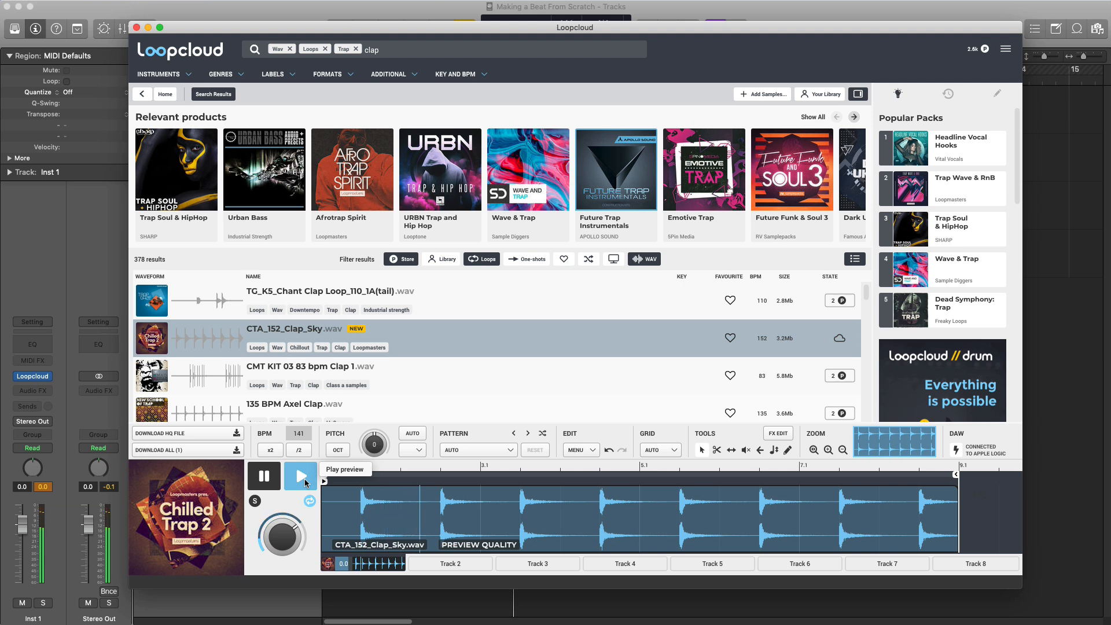
pyautogui.click(270, 481)
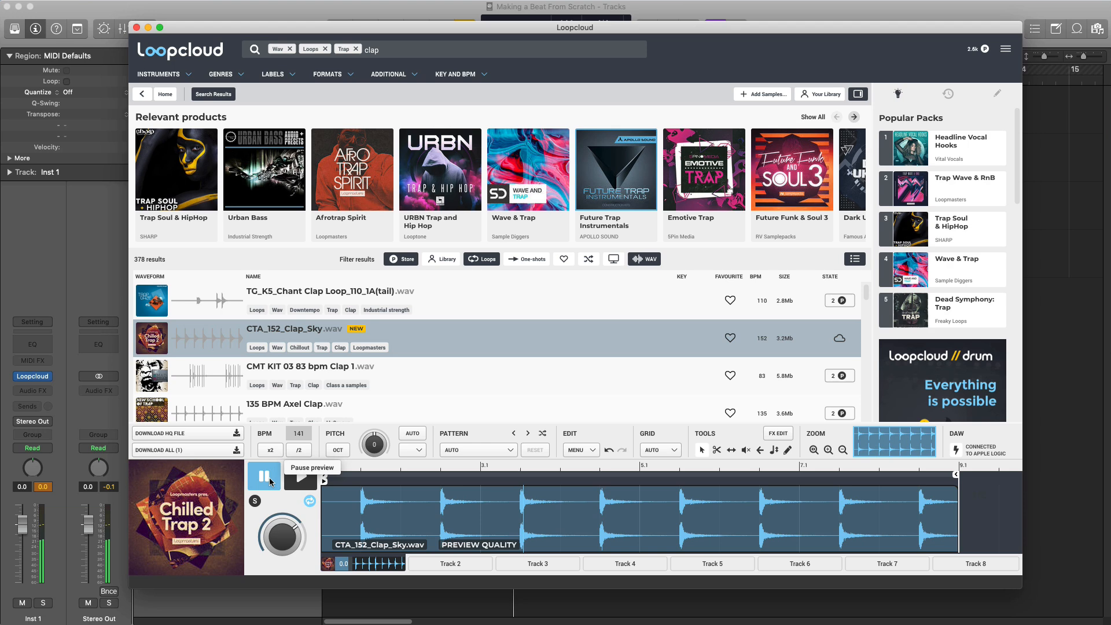
# Try the Vocal reverb preset on the clap loop, preview it, and remove the effect
pyautogui.click(776, 436)
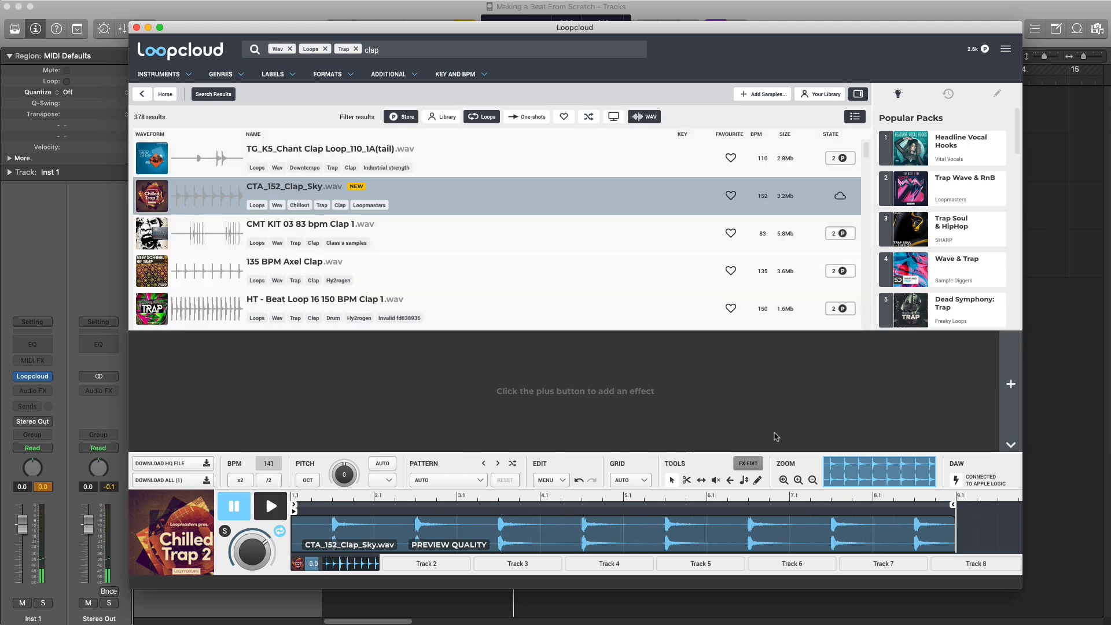
pyautogui.click(1014, 384)
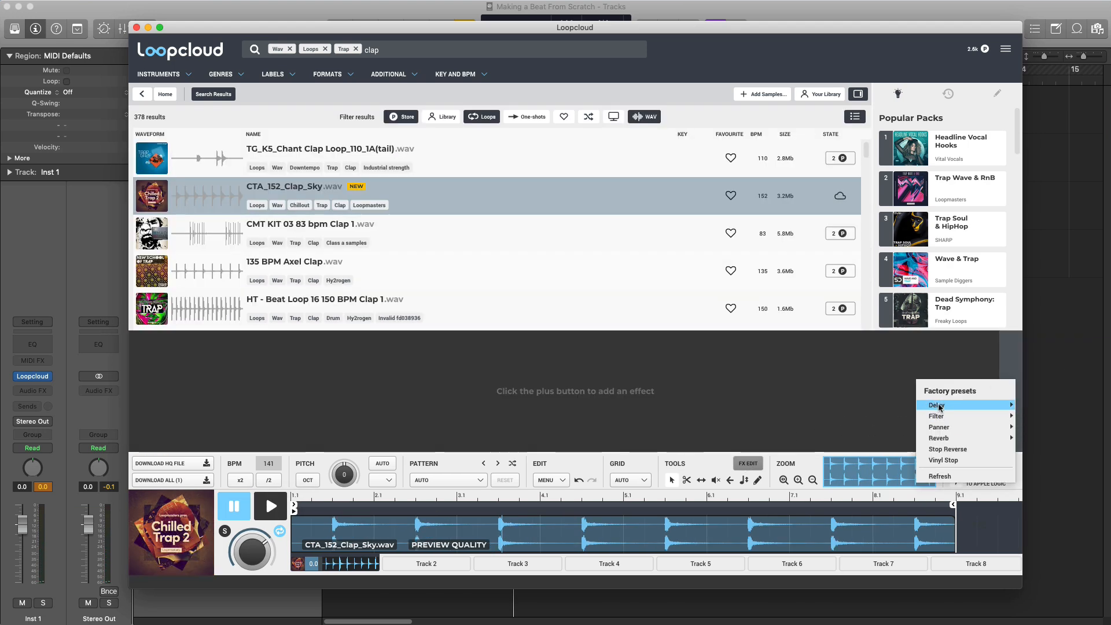
pyautogui.moveTo(942, 445)
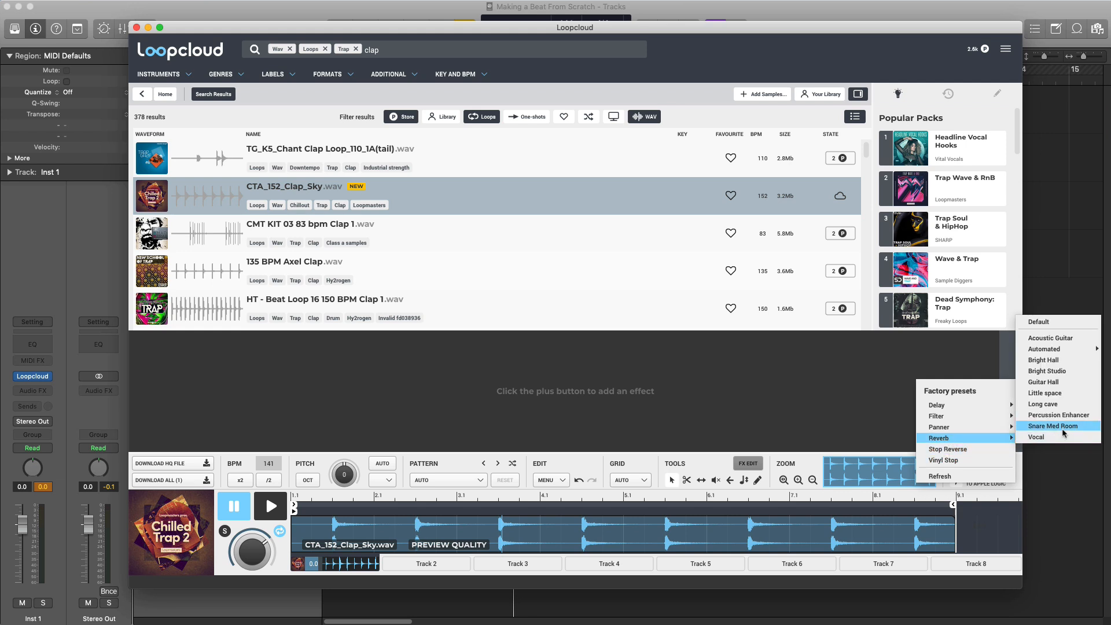
pyautogui.moveTo(1044, 350)
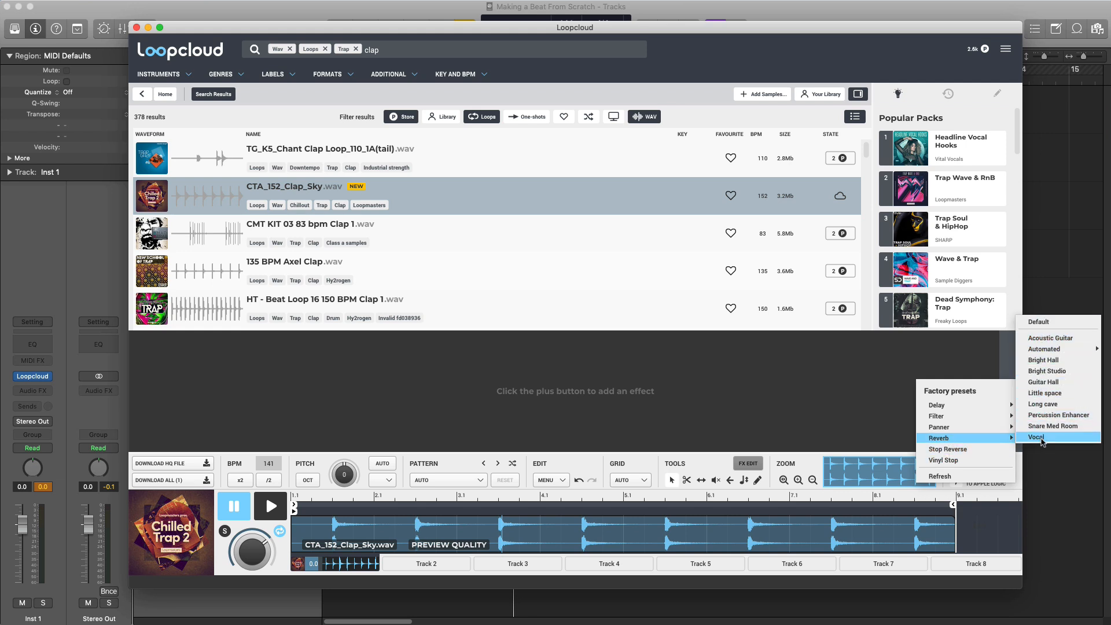
pyautogui.click(1036, 437)
pyautogui.press('space')
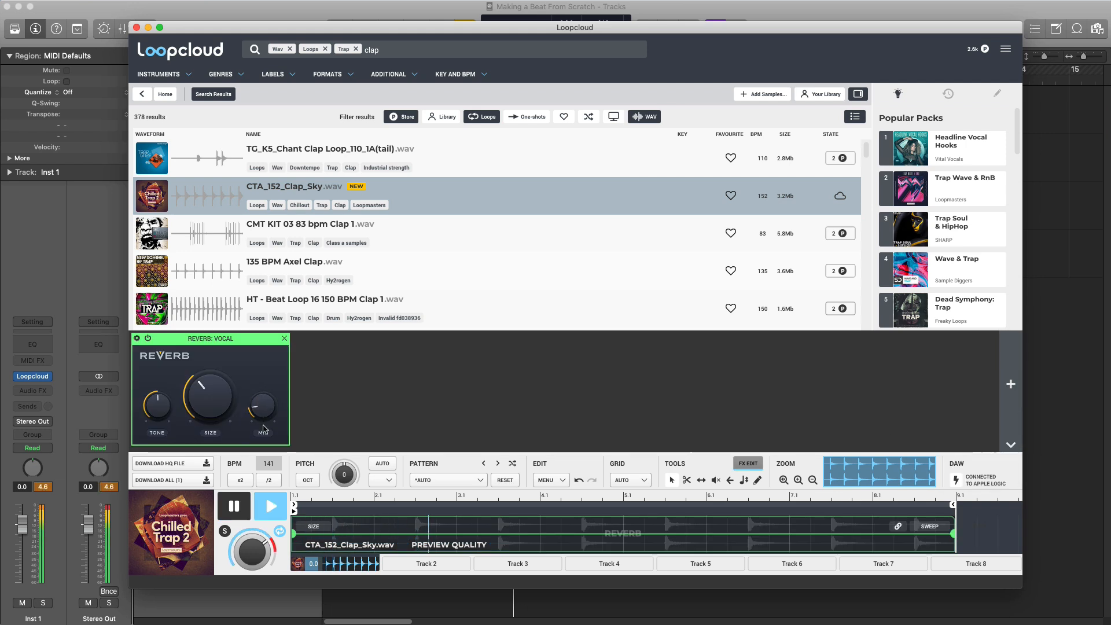
pyautogui.press('space')
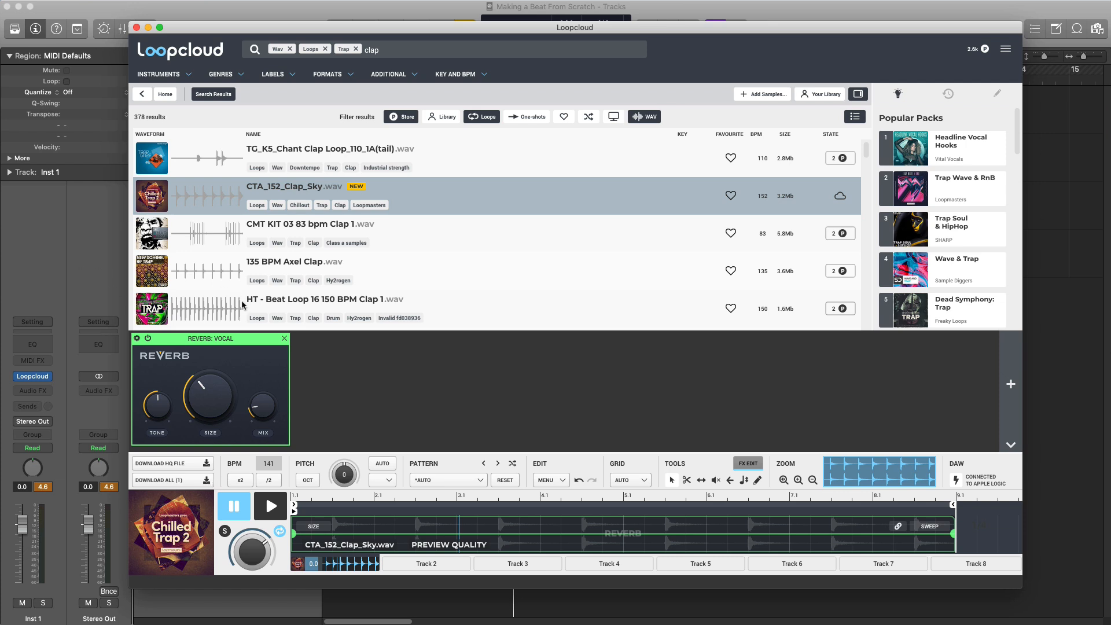
pyautogui.click(284, 339)
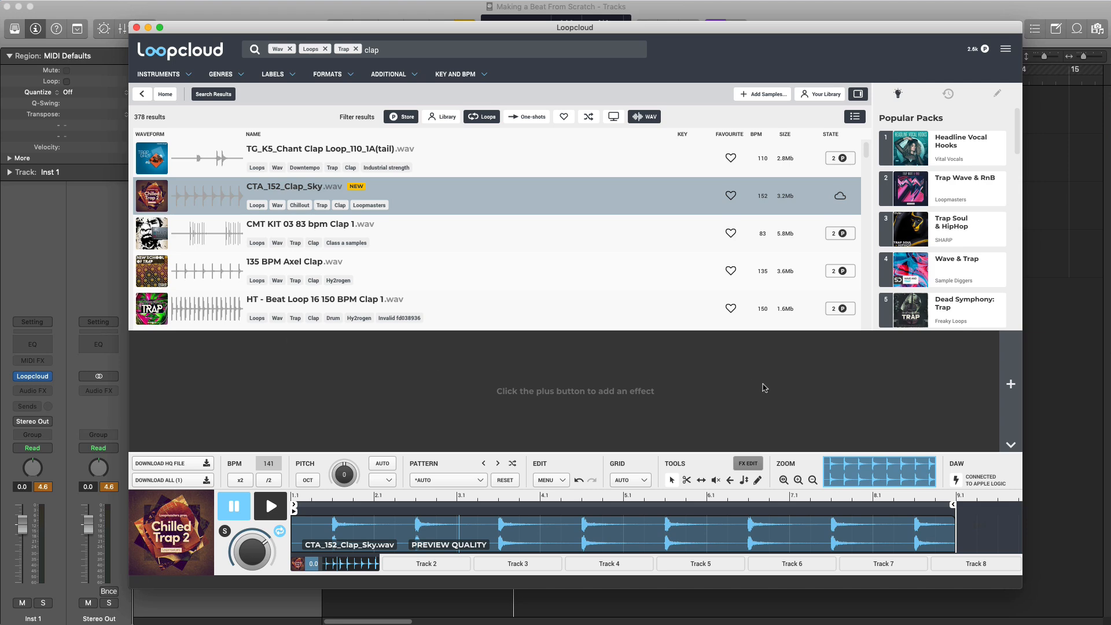
pyautogui.click(748, 463)
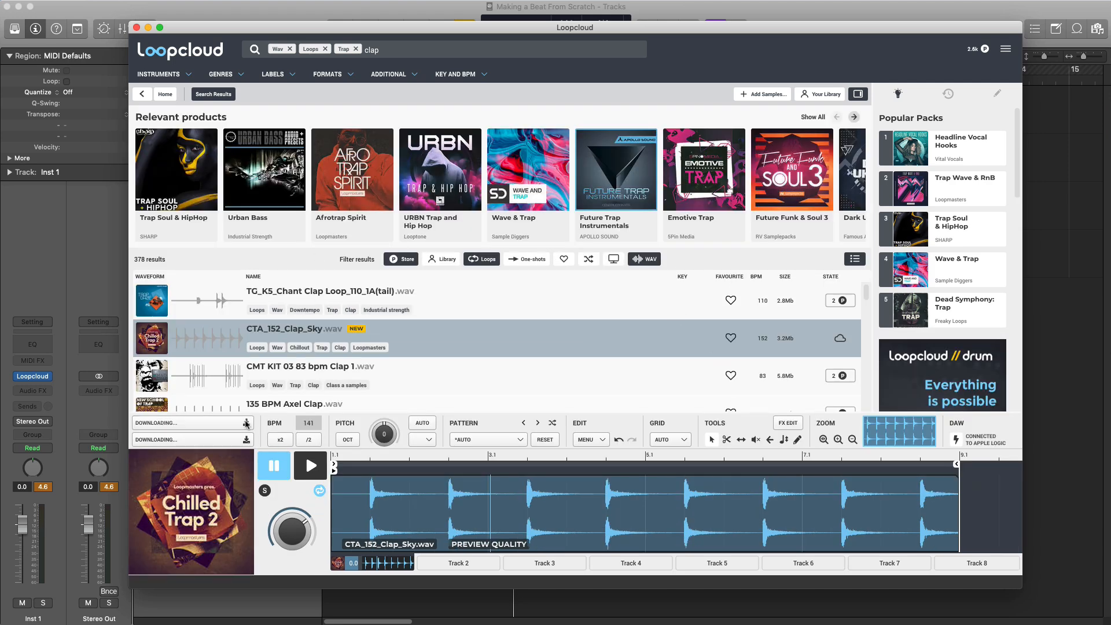
# Download the HQ clap file and place its original version at bar 1 on a new track below Inst 1
pyautogui.moveTo(311, 36); pyautogui.dragTo(777, 44)
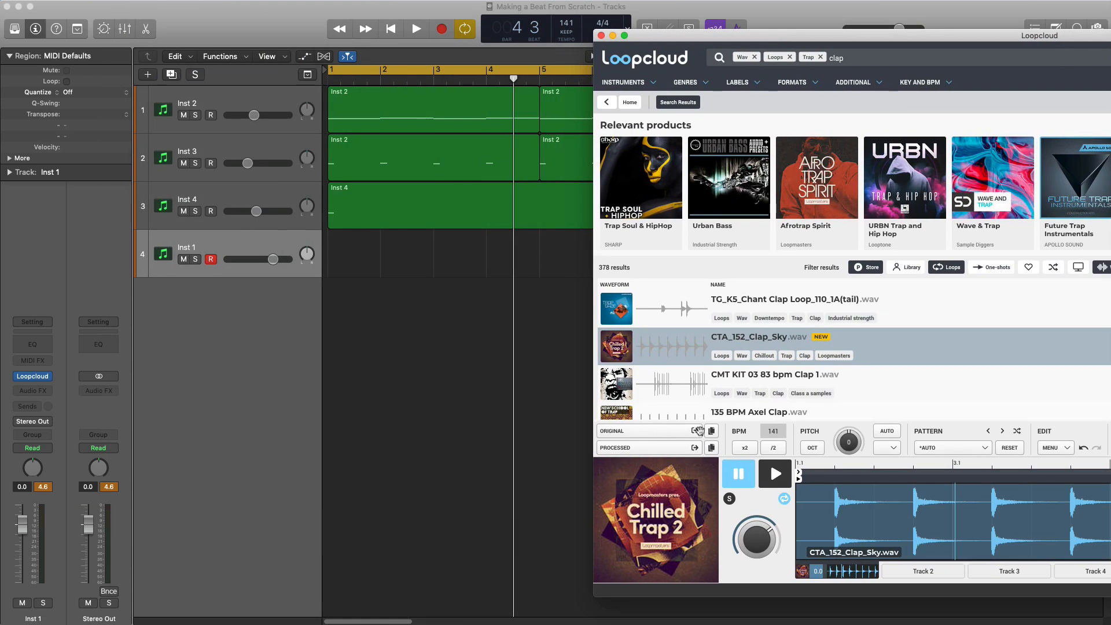
pyautogui.moveTo(696, 432); pyautogui.dragTo(324, 324)
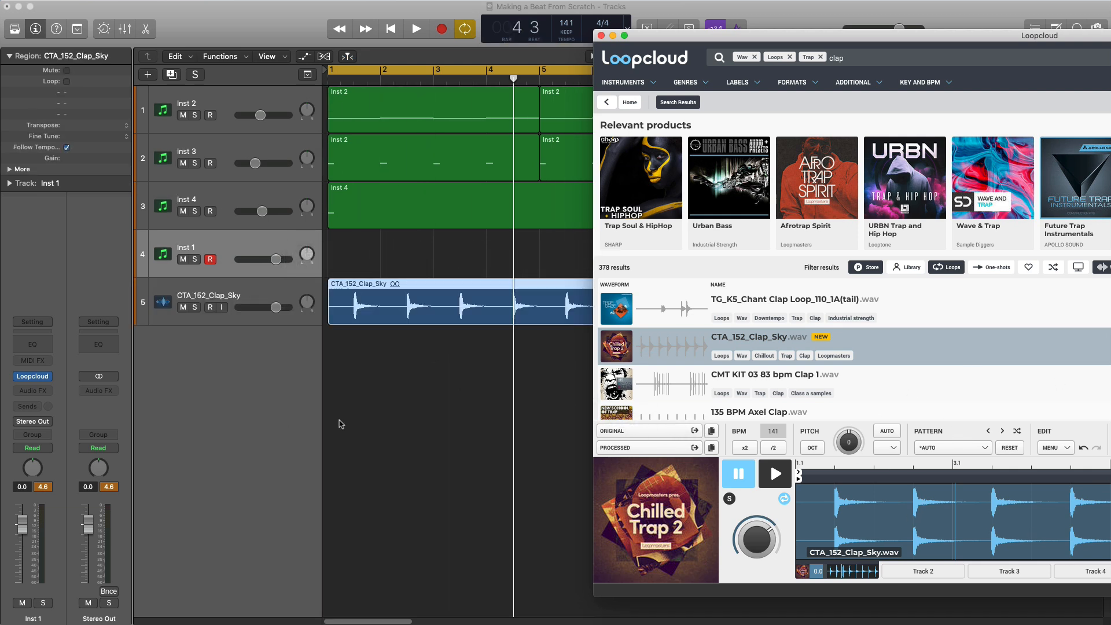
pyautogui.click(307, 421)
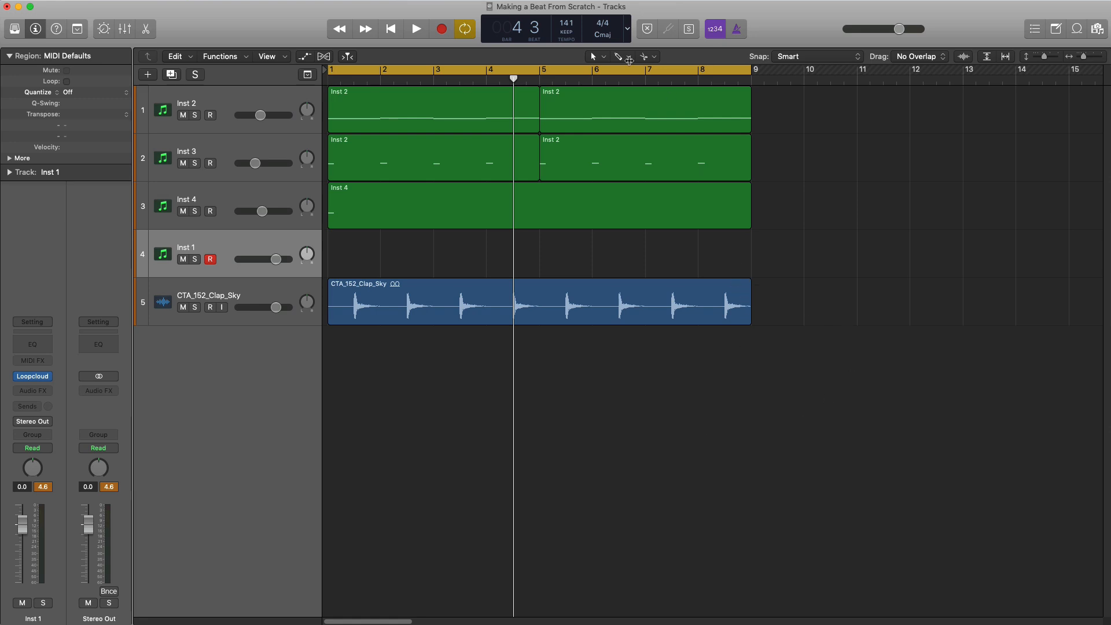
pyautogui.press('super+Tab')
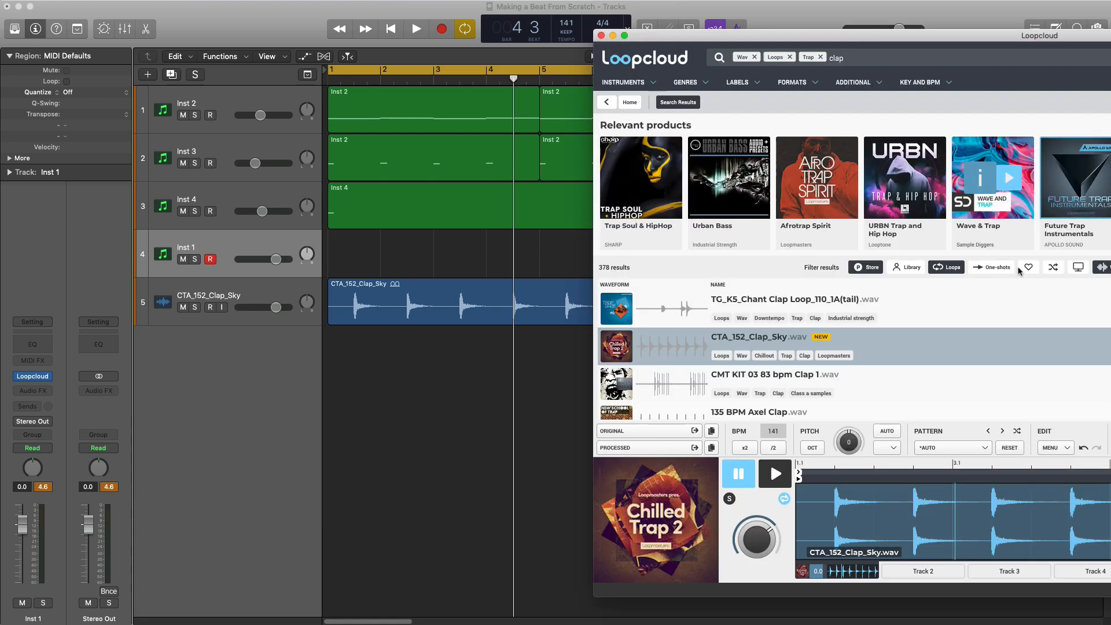
pyautogui.moveTo(1066, 39); pyautogui.dragTo(652, 35)
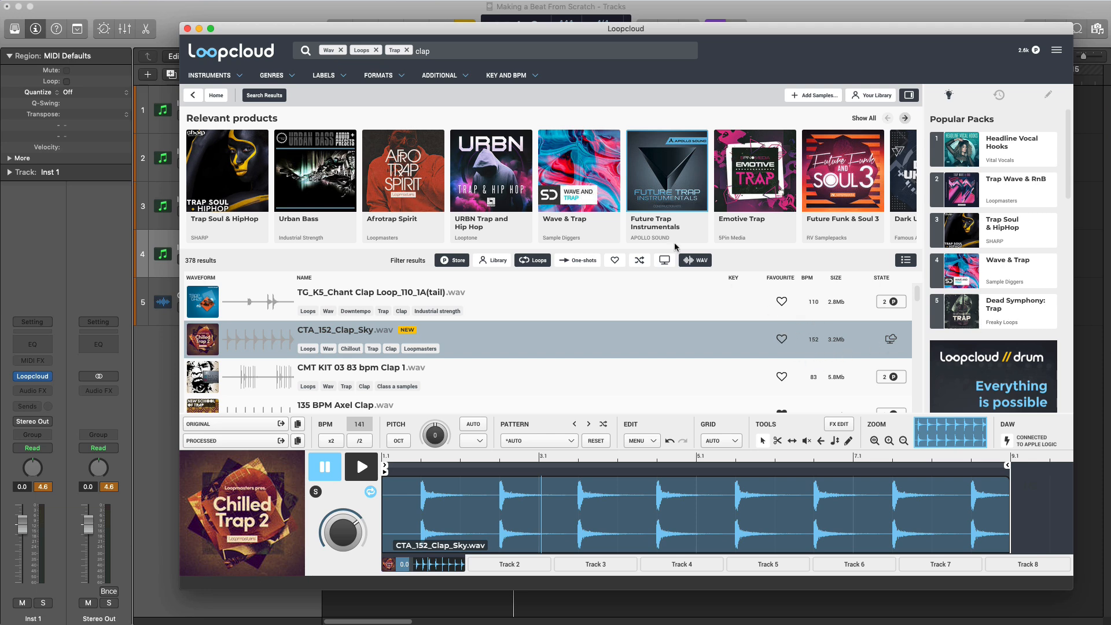
pyautogui.moveTo(343, 26); pyautogui.dragTo(998, 142)
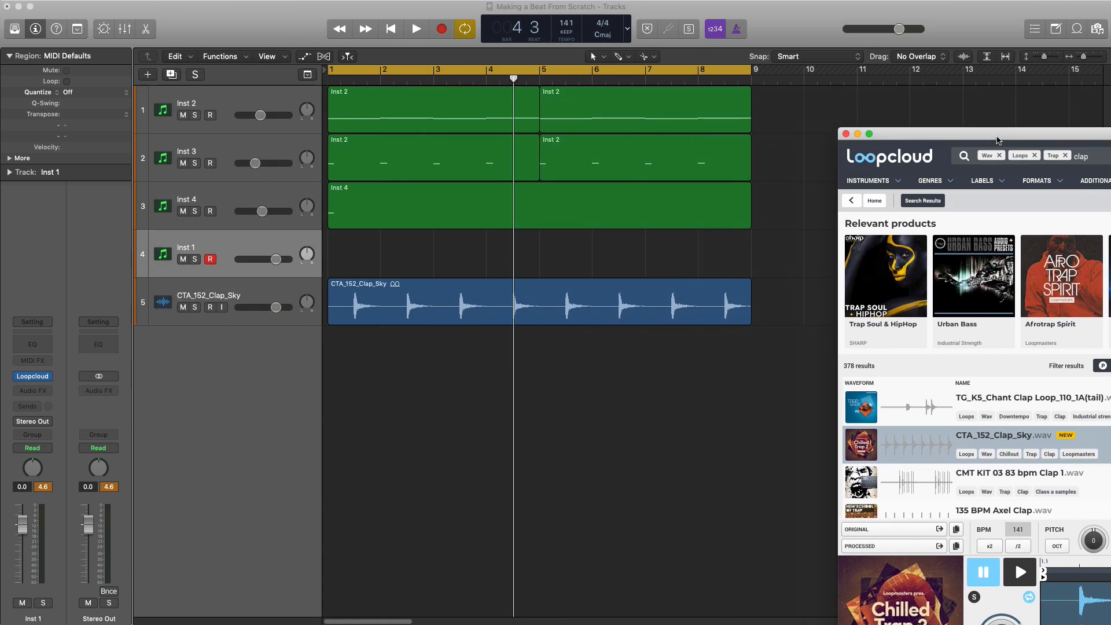
pyautogui.click(770, 32)
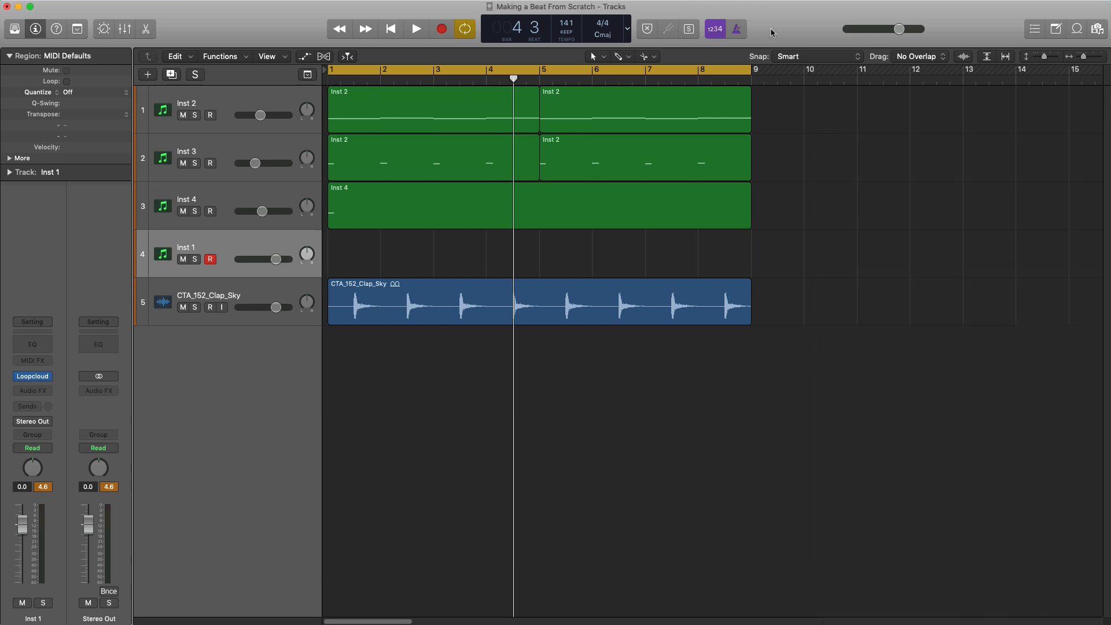
# Play the arrangement and lower the CTA_152_Clap_Sky track volume to -6.2 dB
pyautogui.press('space')
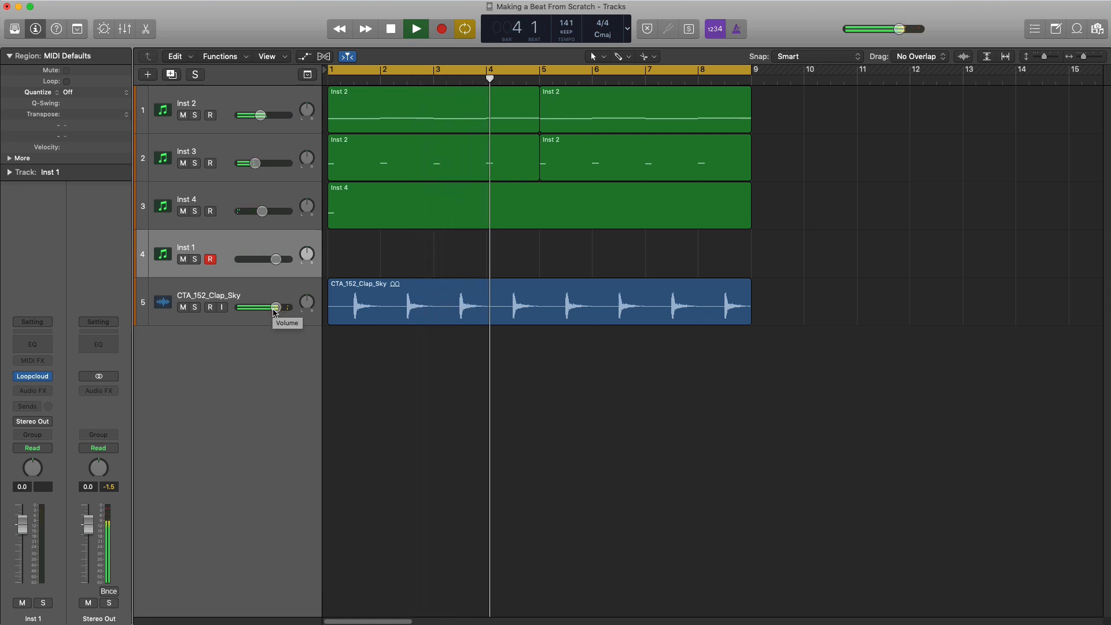
pyautogui.press('space')
pyautogui.moveTo(275, 310); pyautogui.dragTo(264, 307)
pyautogui.press('space')
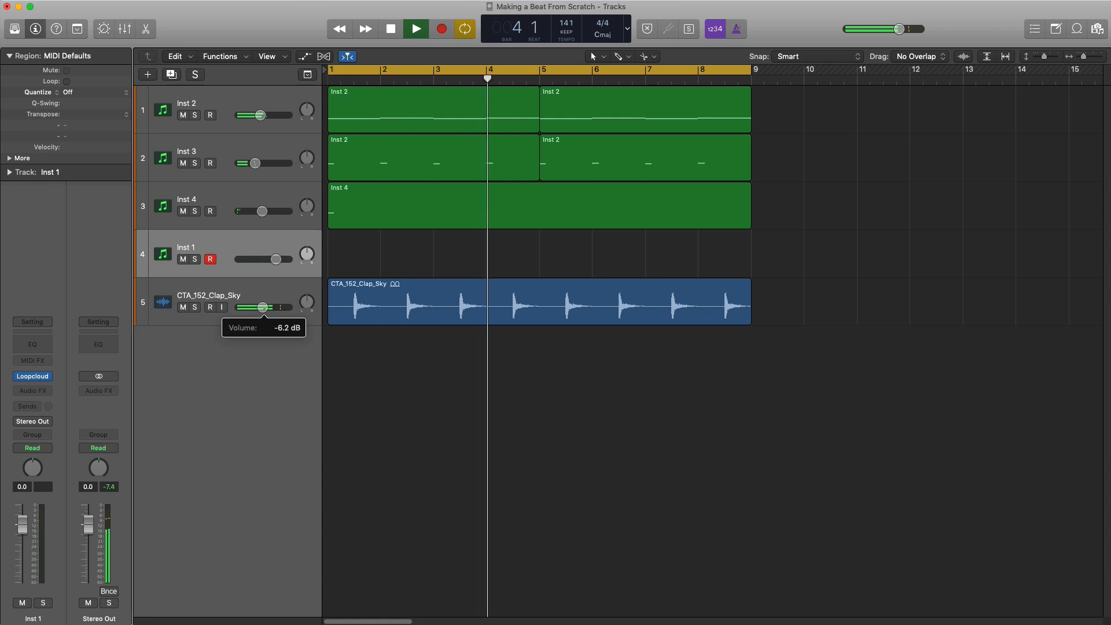
pyautogui.press('space')
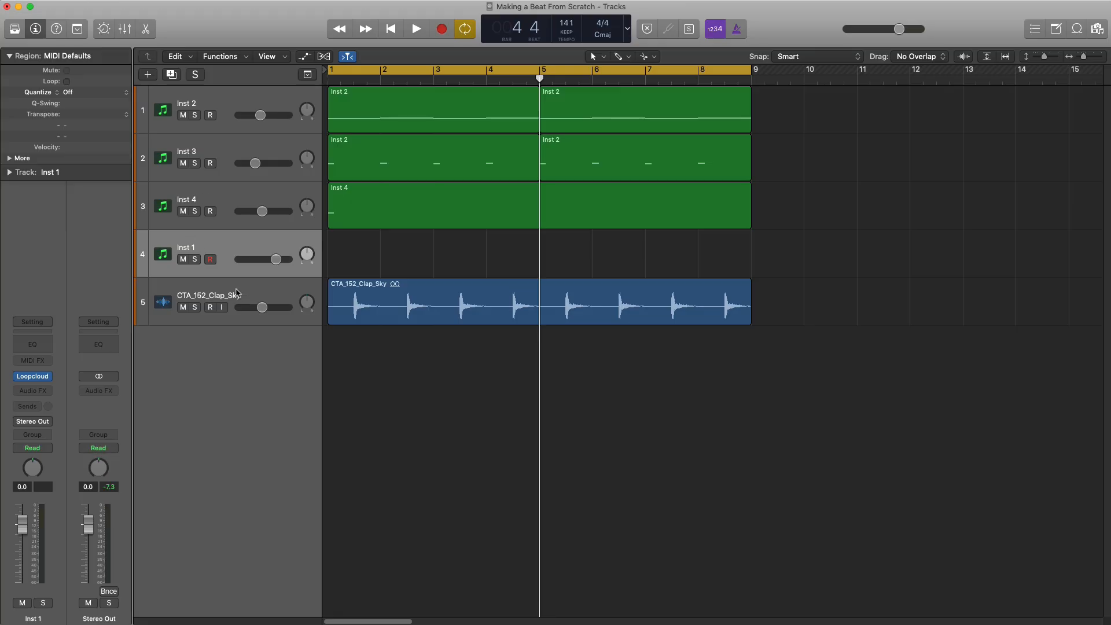
# Switch to Loopcloud, return to its home page and search the sample store for hihat
pyautogui.click(238, 293)
pyautogui.moveTo(1108, 124); pyautogui.dragTo(496, 26)
pyautogui.click(400, 43)
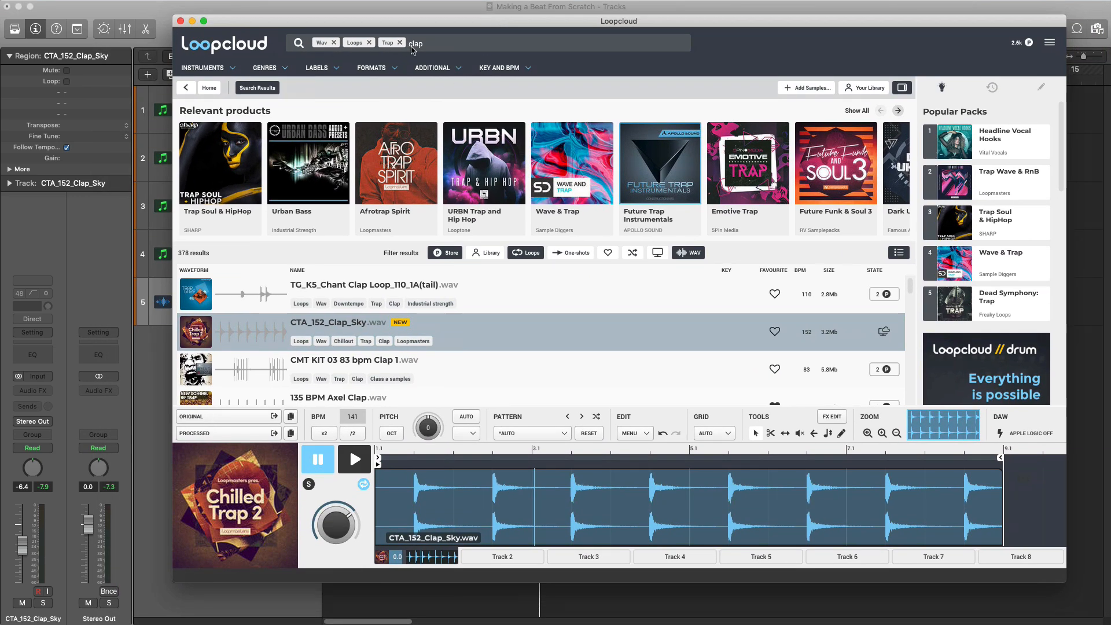
pyautogui.click(204, 89)
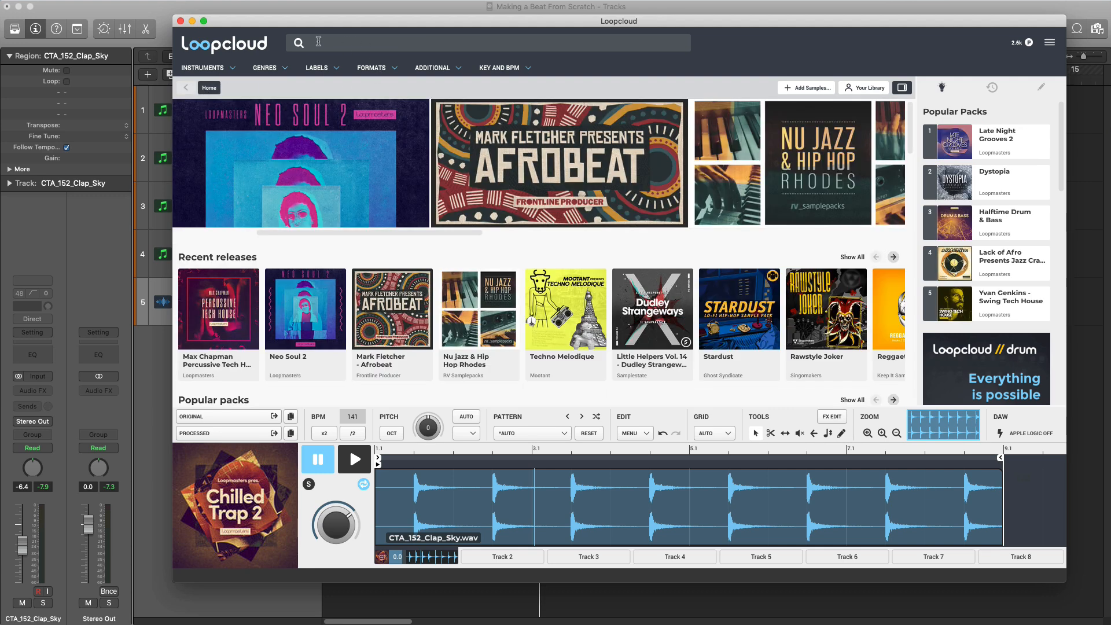
pyautogui.write('hihat')
pyautogui.press('Return')
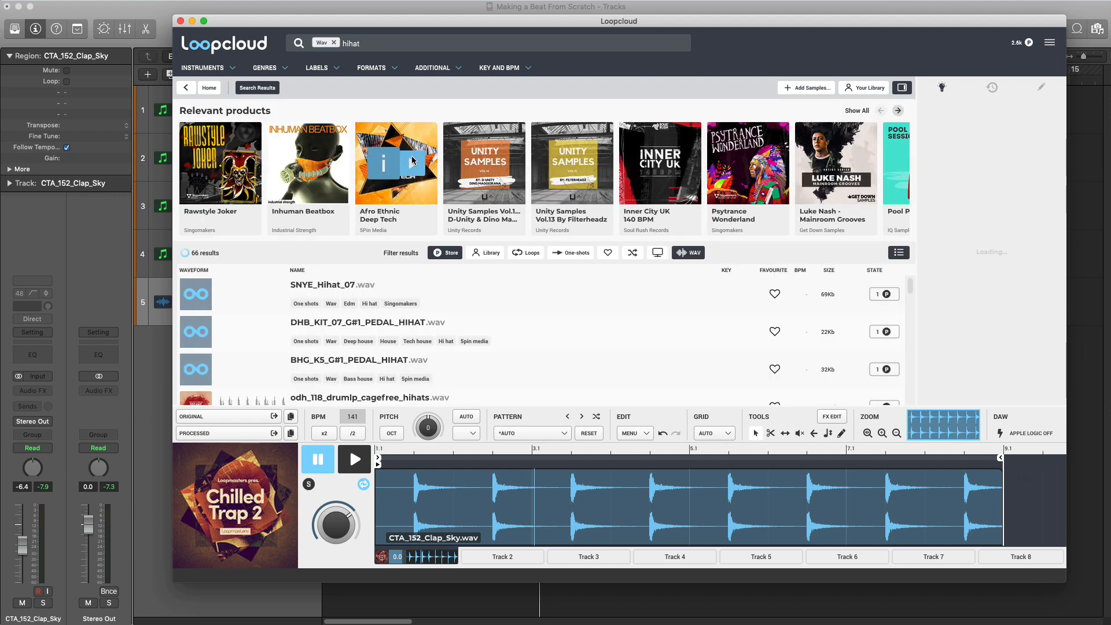
# Restrict the hihat search results to loops in the Trap genre
pyautogui.click(520, 257)
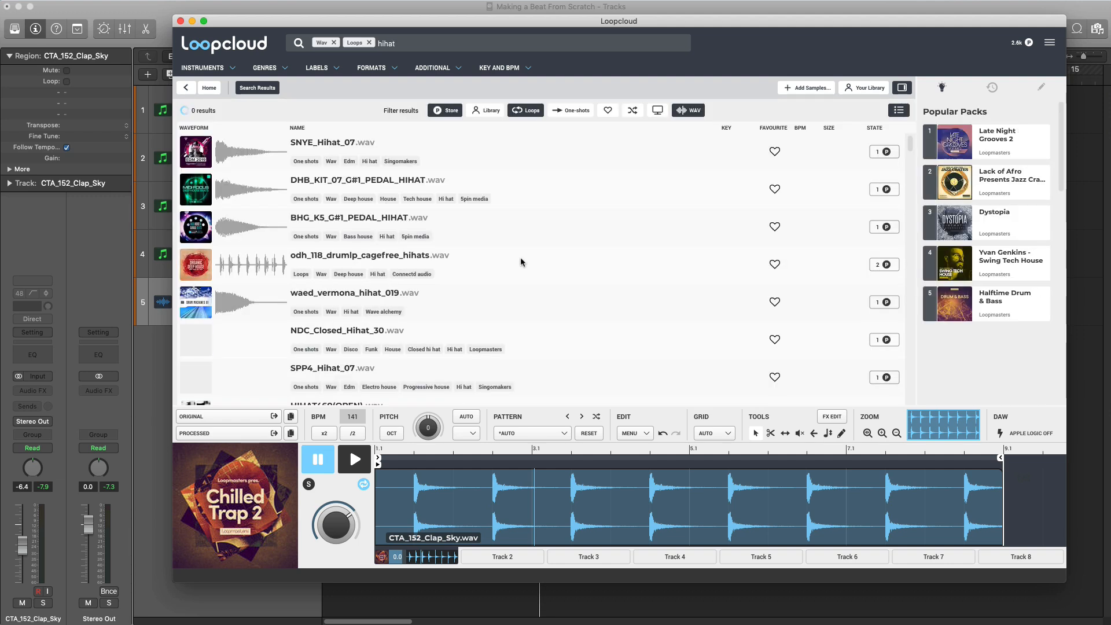
pyautogui.click(282, 76)
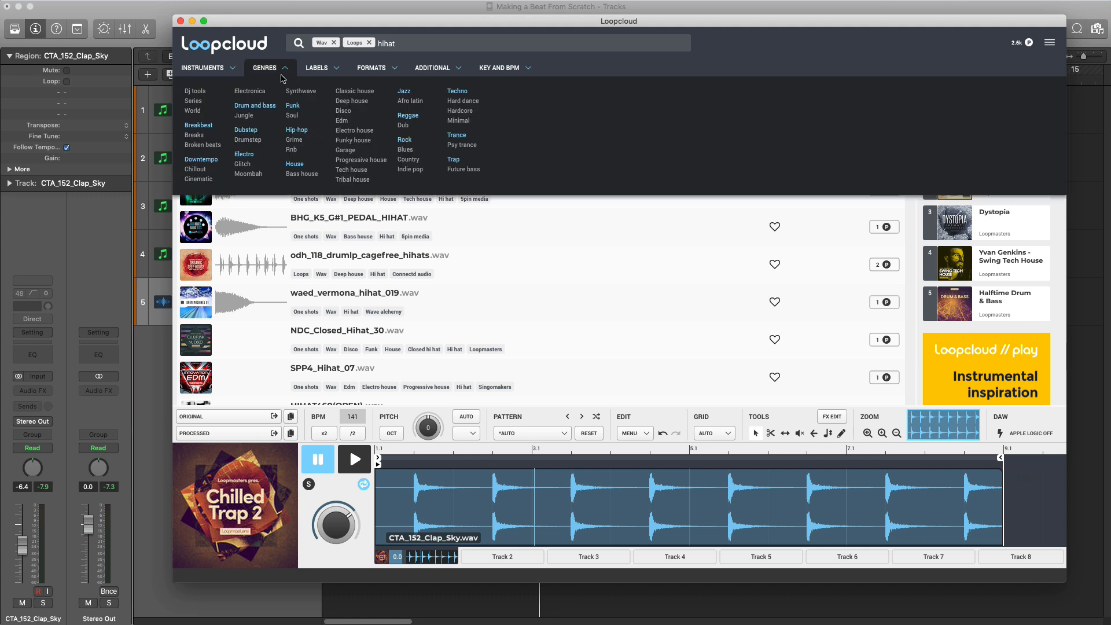
pyautogui.click(454, 161)
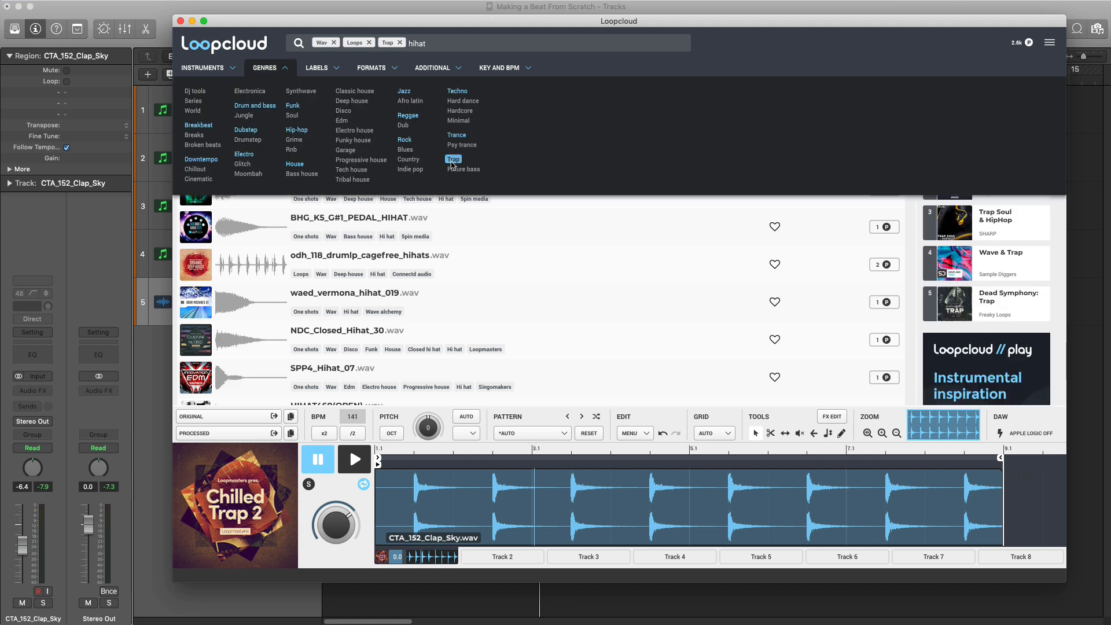
pyautogui.click(290, 71)
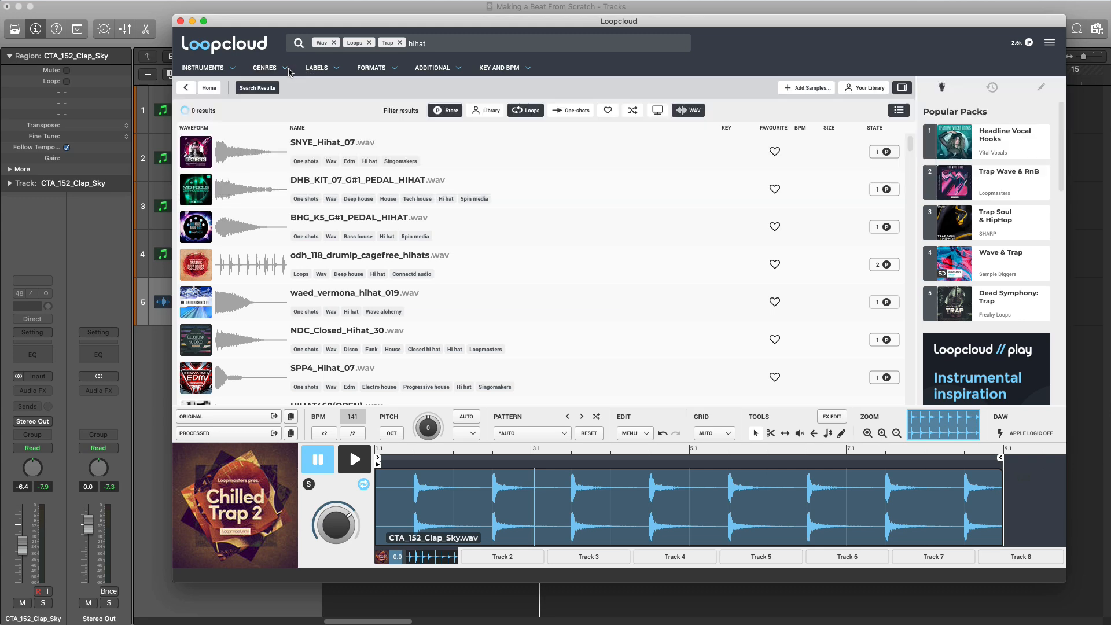
pyautogui.click(328, 45)
# Play the arrangement alongside Loopcloud and audition TS_7_HihatLoop_114_2, STRK_120_BPM_Tropical_Drums_05_Hihats and ILL_140_Riding_Hihats against it
pyautogui.moveTo(331, 26); pyautogui.dragTo(398, 15)
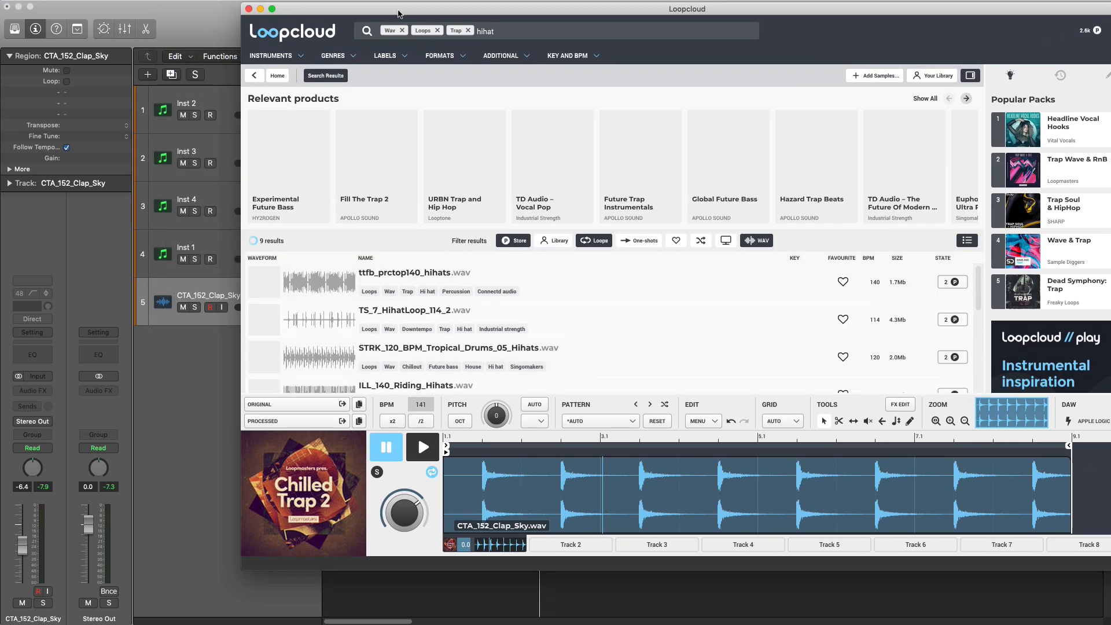
pyautogui.click(208, 36)
pyautogui.press('space')
pyautogui.press('super+Tab')
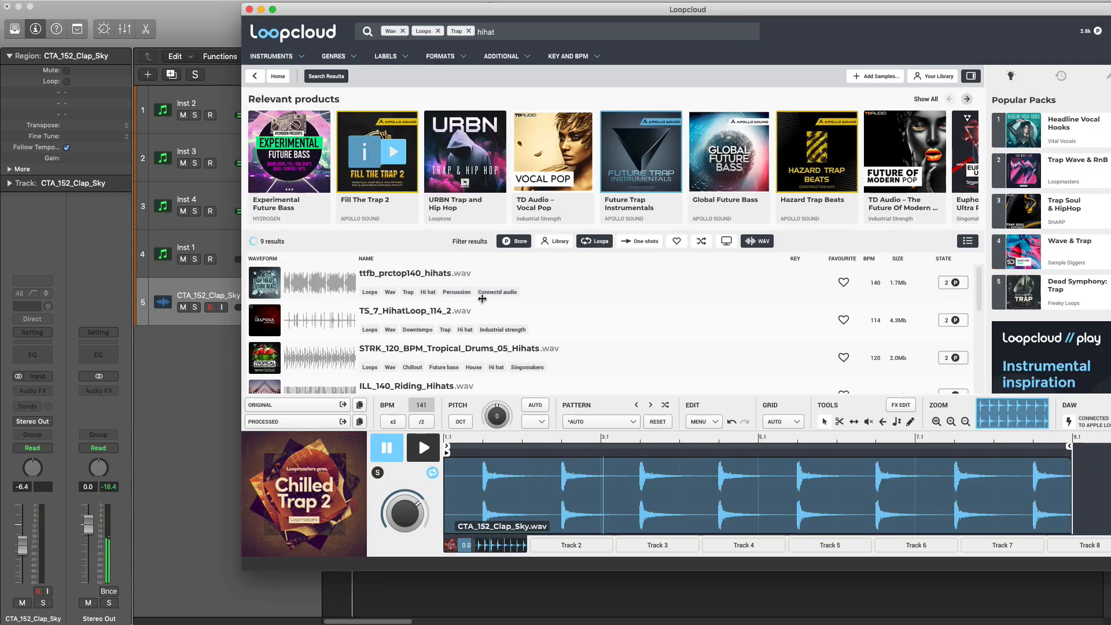
pyautogui.click(415, 458)
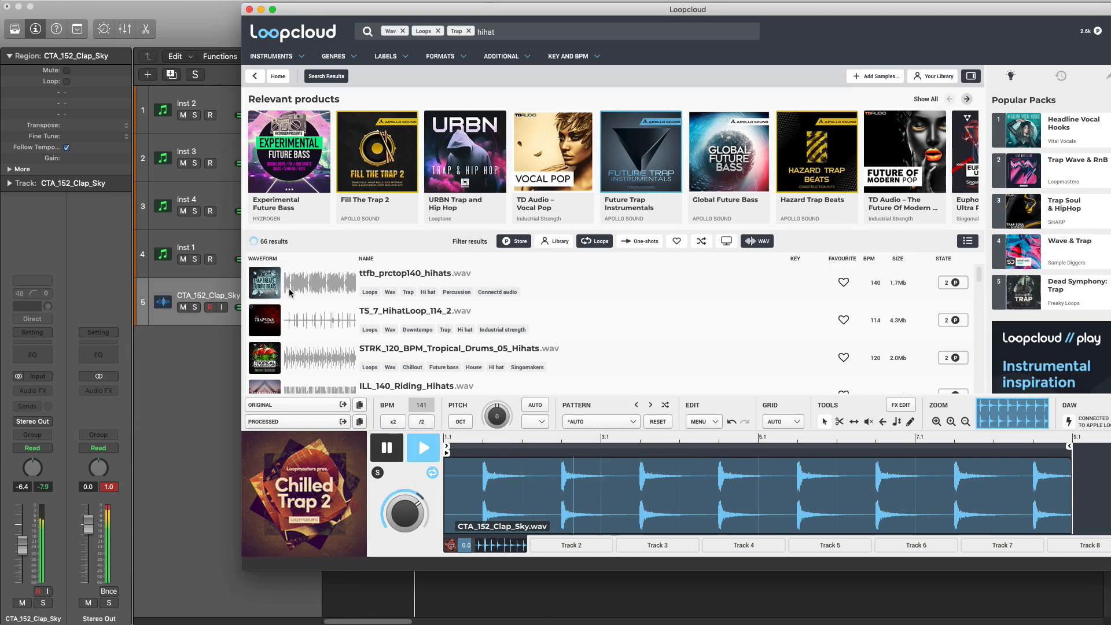
pyautogui.click(262, 328)
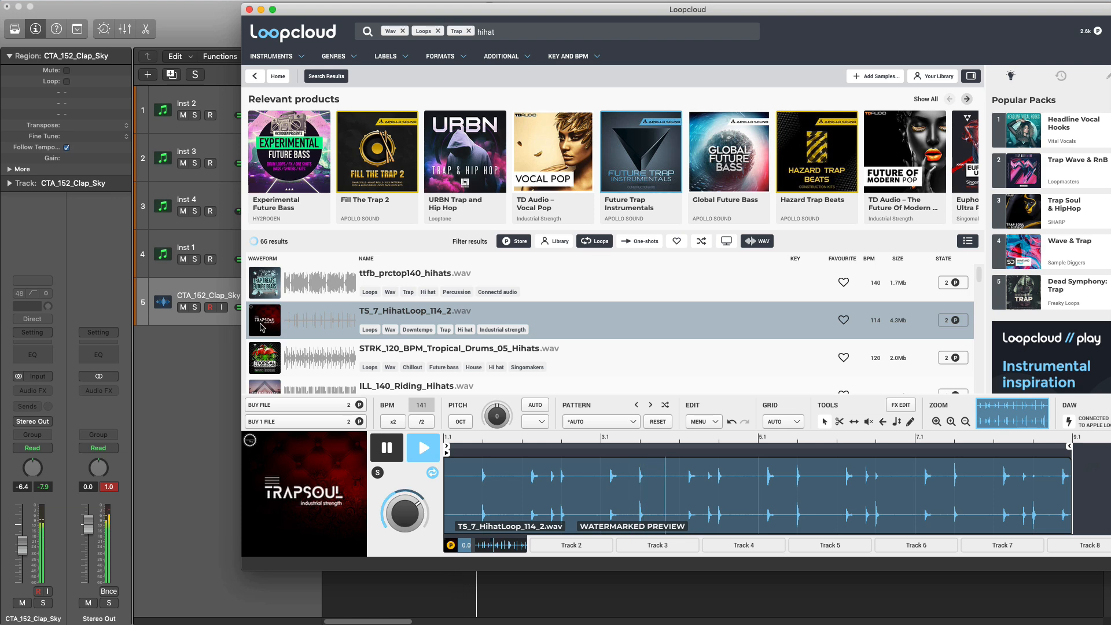
pyautogui.press('Down')
pyautogui.scroll(-2, 303, 348)
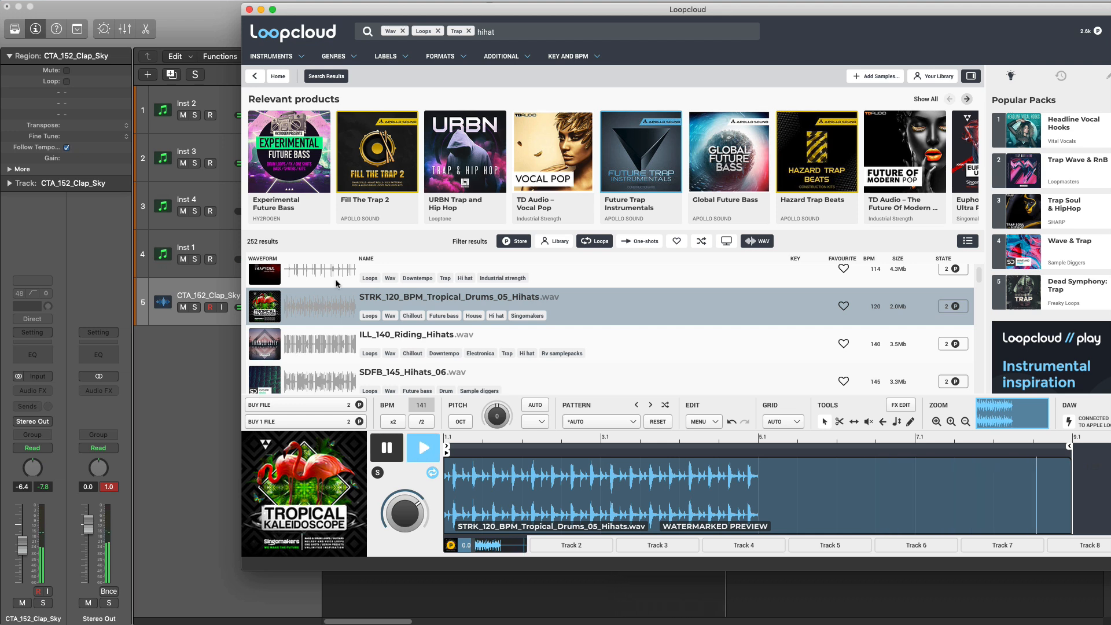
pyautogui.click(268, 348)
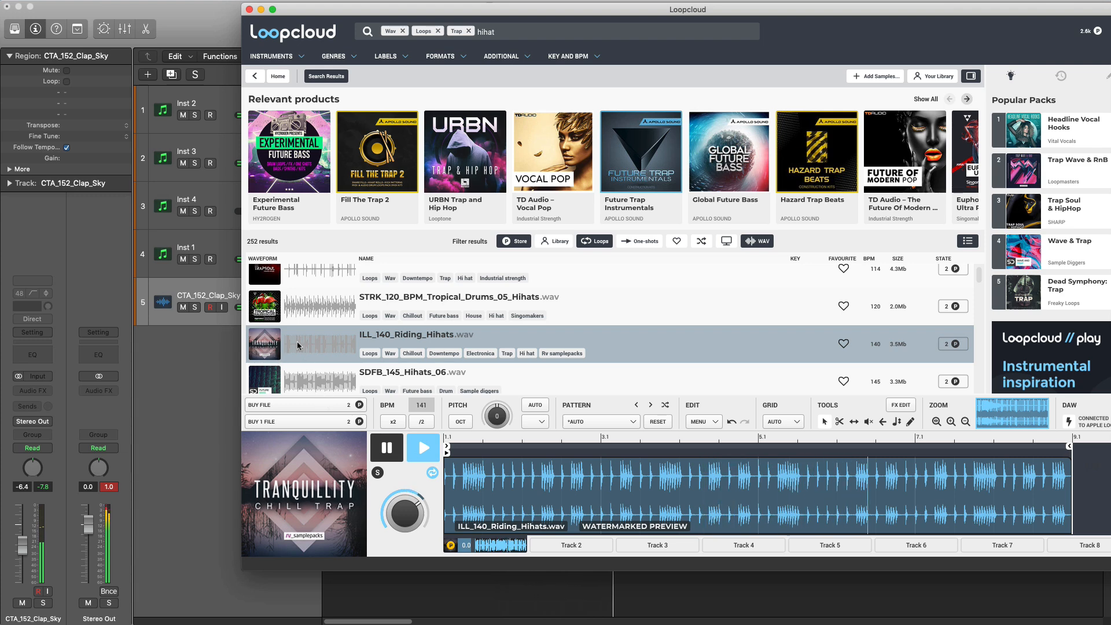
# Restart the arrangement with the ILL_140_Riding_Hihats preview, listen to them together, and stop playback
pyautogui.click(198, 404)
pyautogui.press('space')
pyautogui.press('super+Tab')
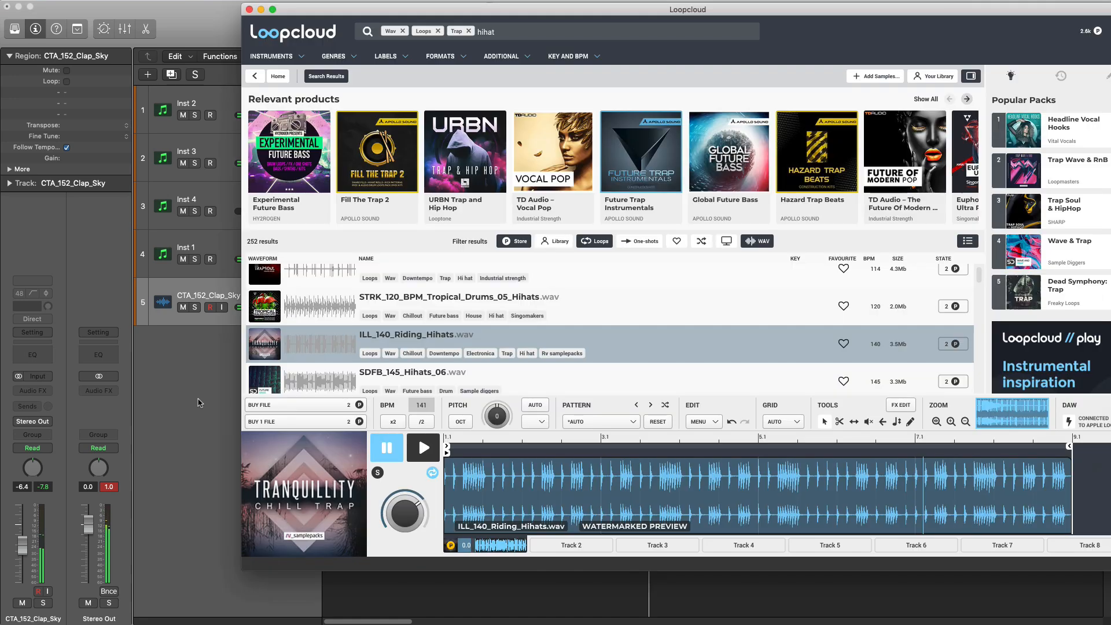
pyautogui.press('space')
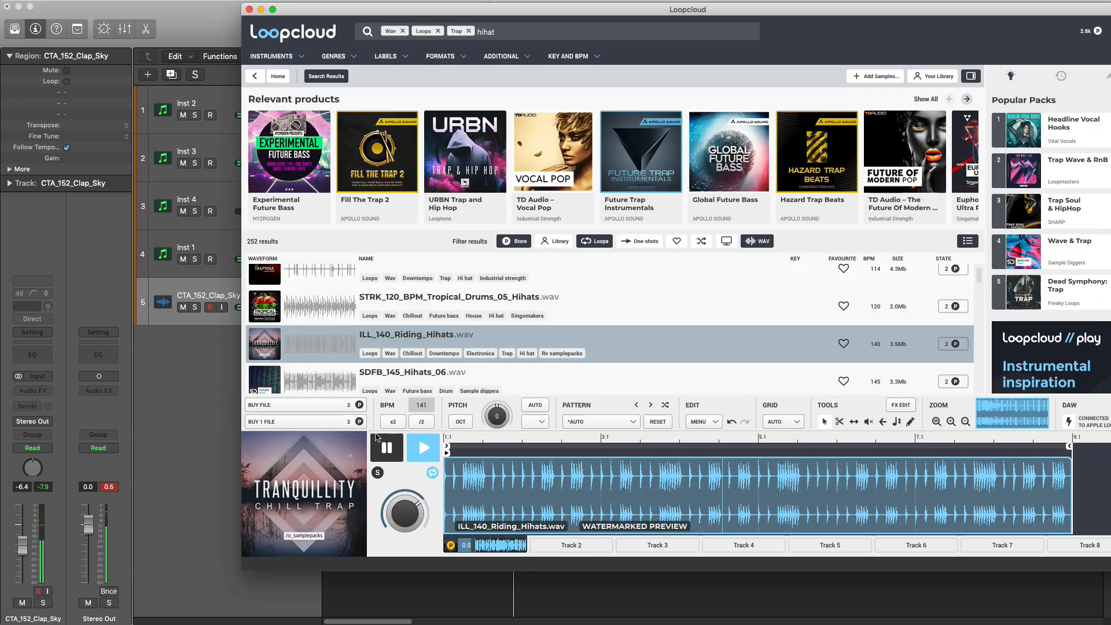
pyautogui.press('space')
# Buy and download ILL_140_Riding_Hihats.wav and place its processed version at bar 1 on a new track below CTA_152_Clap_Sky
pyautogui.click(342, 406)
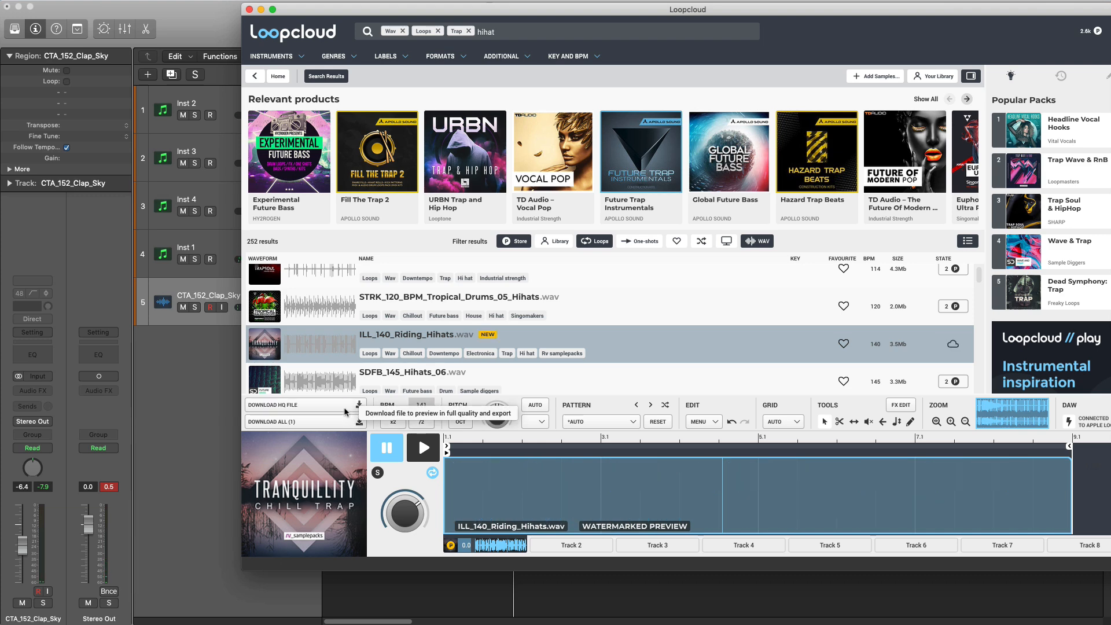
pyautogui.click(358, 406)
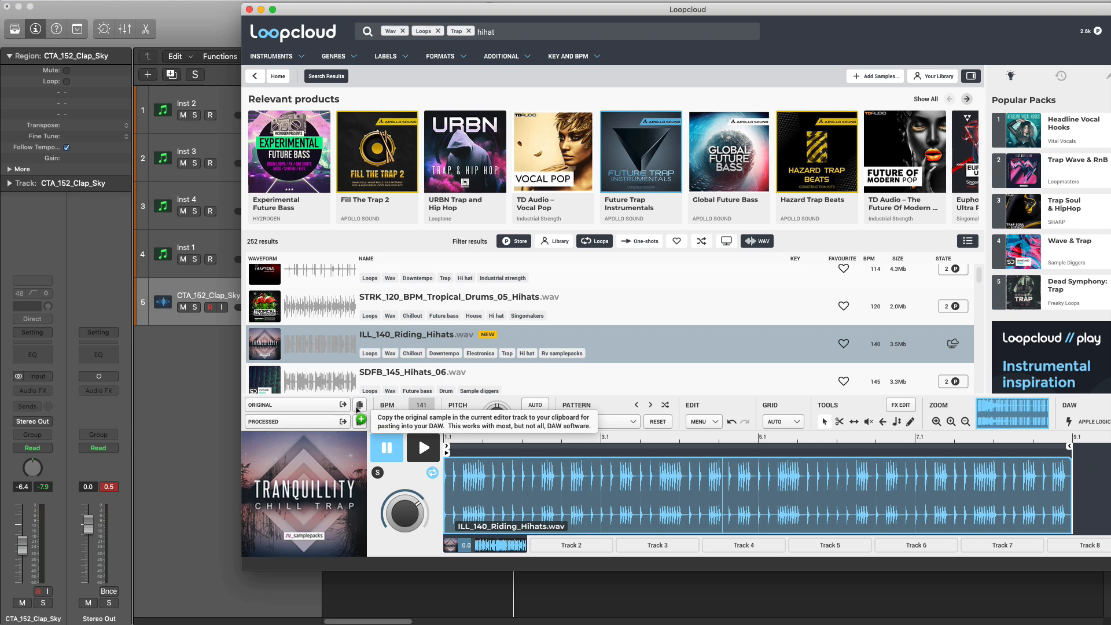
pyautogui.moveTo(358, 408); pyautogui.dragTo(133, 66)
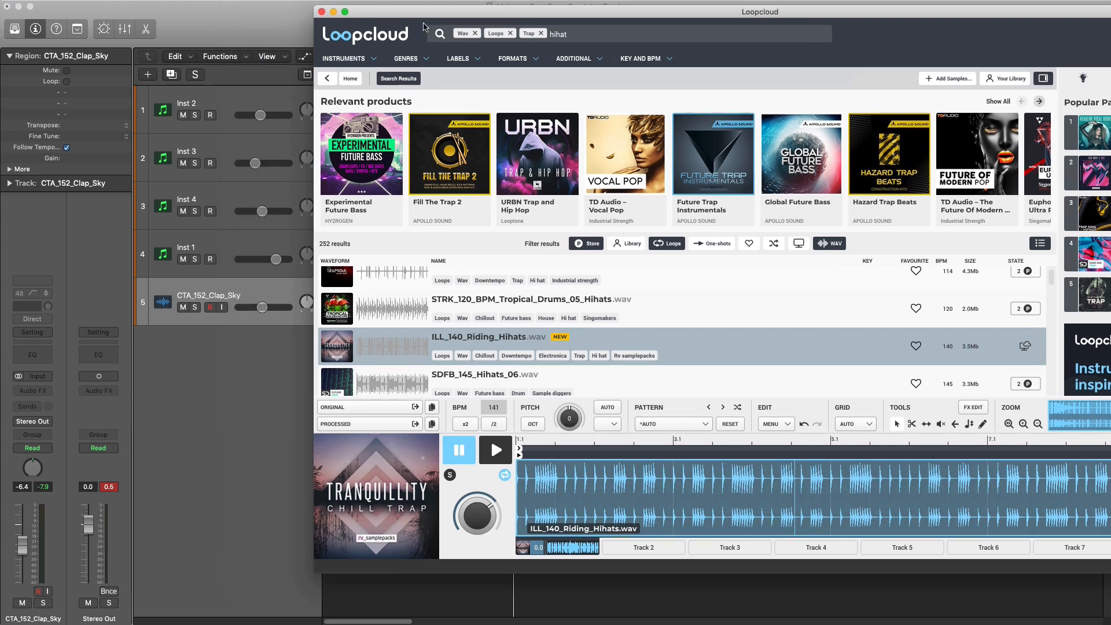
pyautogui.moveTo(299, 19); pyautogui.dragTo(685, 37)
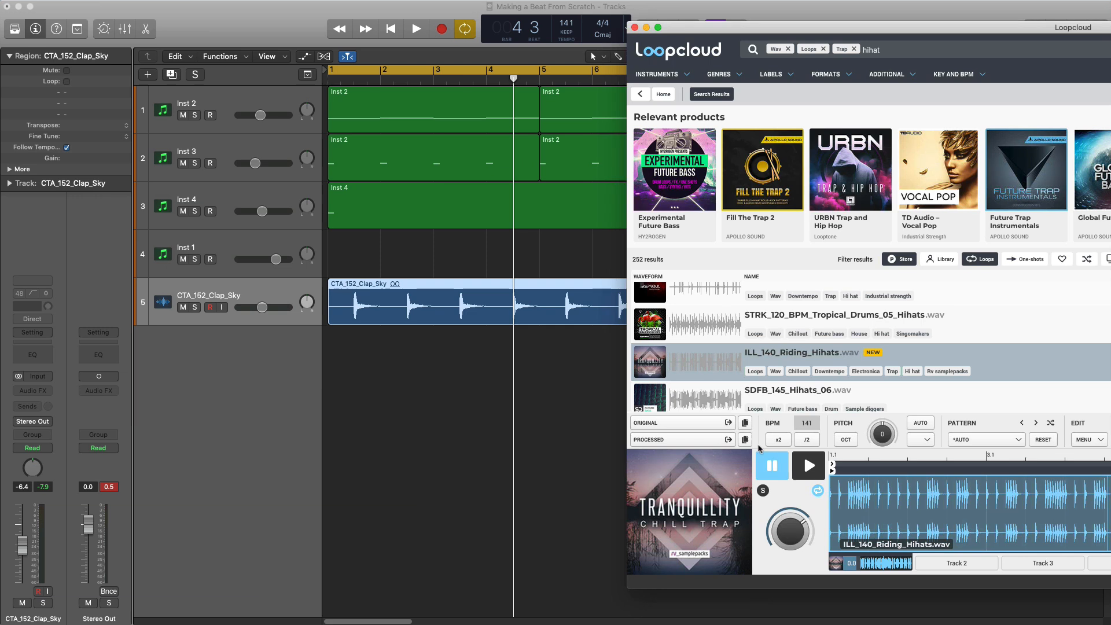
pyautogui.moveTo(725, 442); pyautogui.dragTo(329, 404)
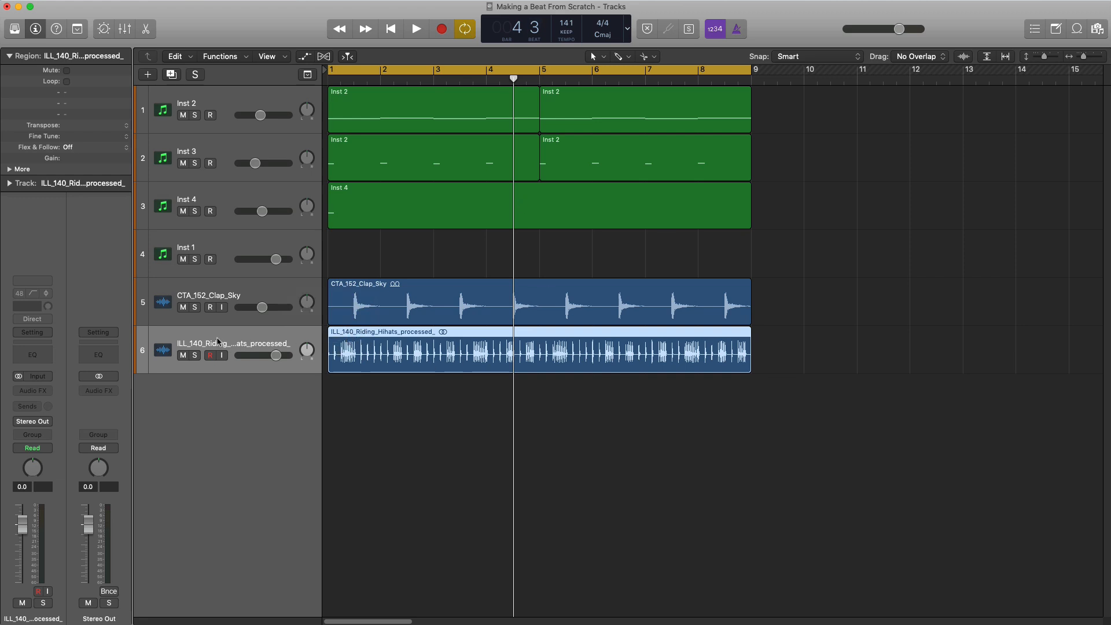
# Play the arrangement and lower the hi-hat track volume to -11.6 dB
pyautogui.press('space')
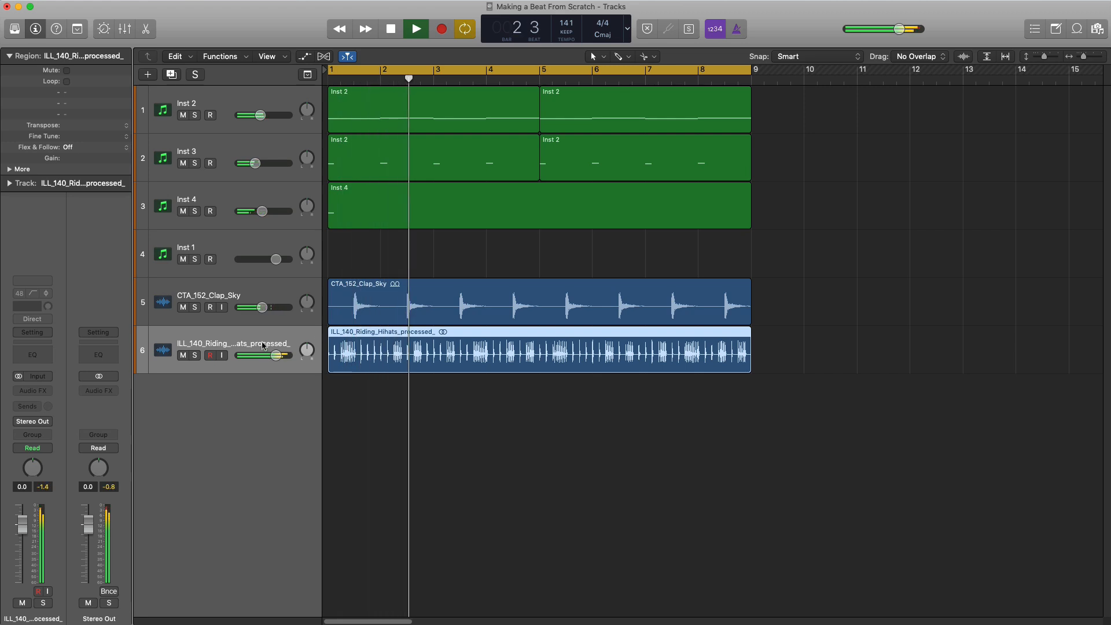
pyautogui.press('space')
pyautogui.moveTo(276, 356); pyautogui.dragTo(257, 356)
pyautogui.press('space')
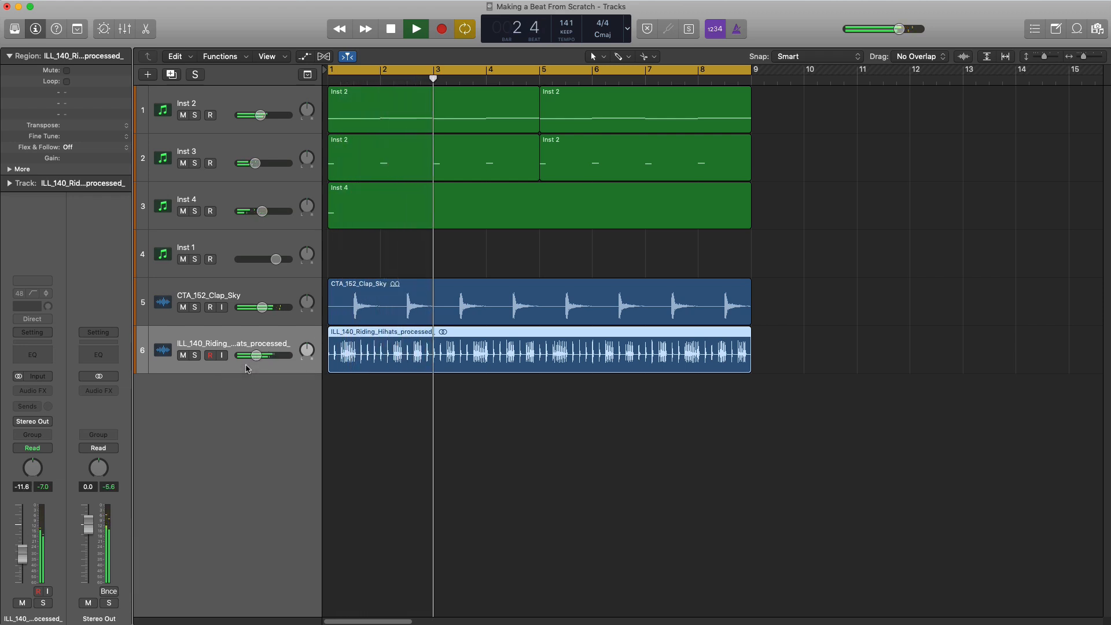
pyautogui.press('space')
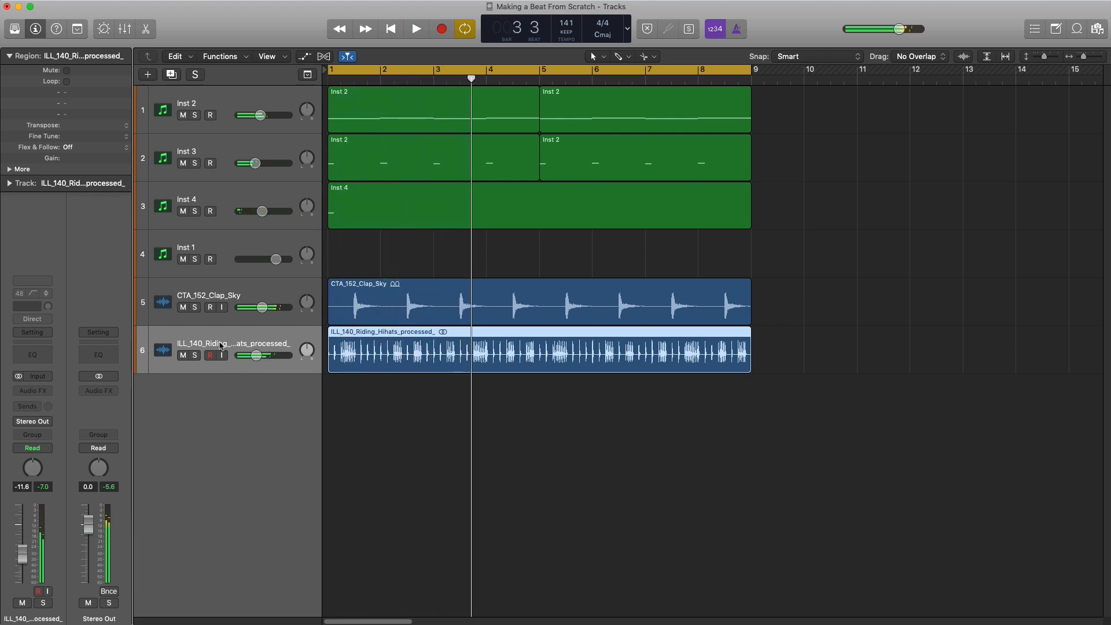
# Add a Channel EQ with a 6700 Hz low cut to the hi-hat track and raise the track volume to -7.2 dB
pyautogui.click(33, 355)
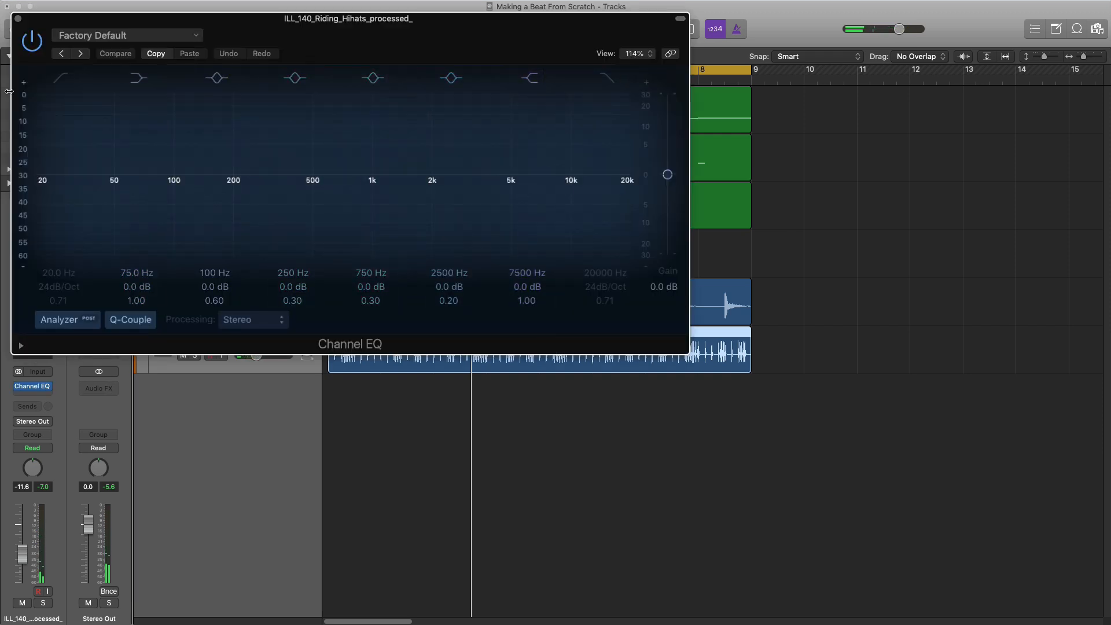
pyautogui.press('space')
pyautogui.moveTo(62, 272); pyautogui.dragTo(62, 188)
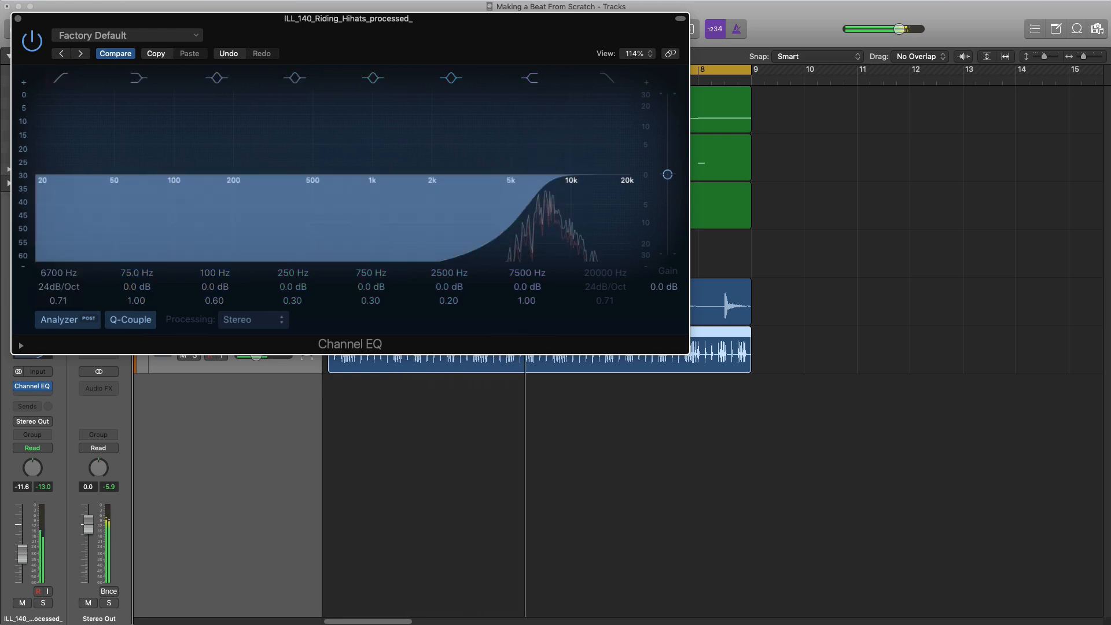
pyautogui.click(18, 22)
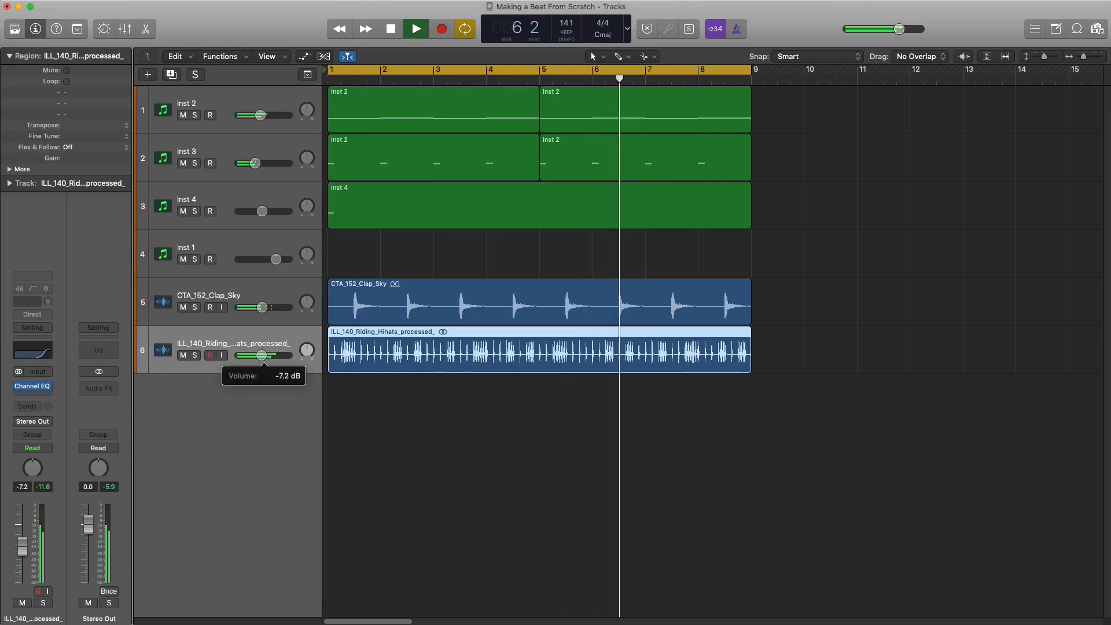
# Lower the CTA_152_Clap_Sky track volume to -9.6 dB
pyautogui.click(266, 315)
pyautogui.moveTo(262, 307); pyautogui.dragTo(258, 307)
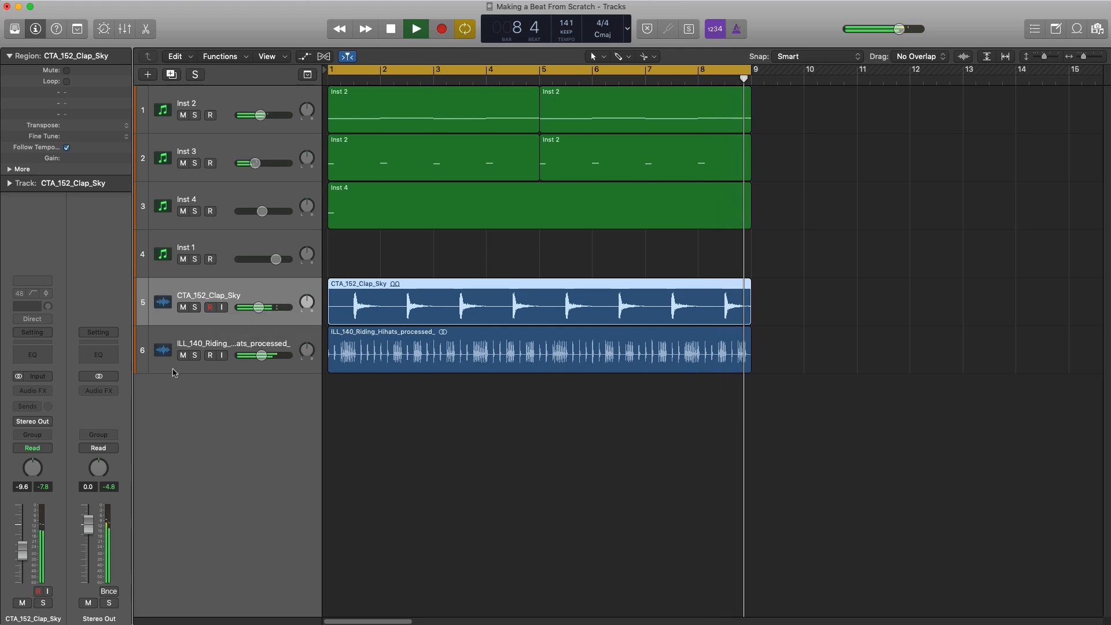
# Solo the hi-hat track and insert a stereo Sample Delay on it with Delay Left at 81 samples
pyautogui.click(245, 348)
pyautogui.click(194, 355)
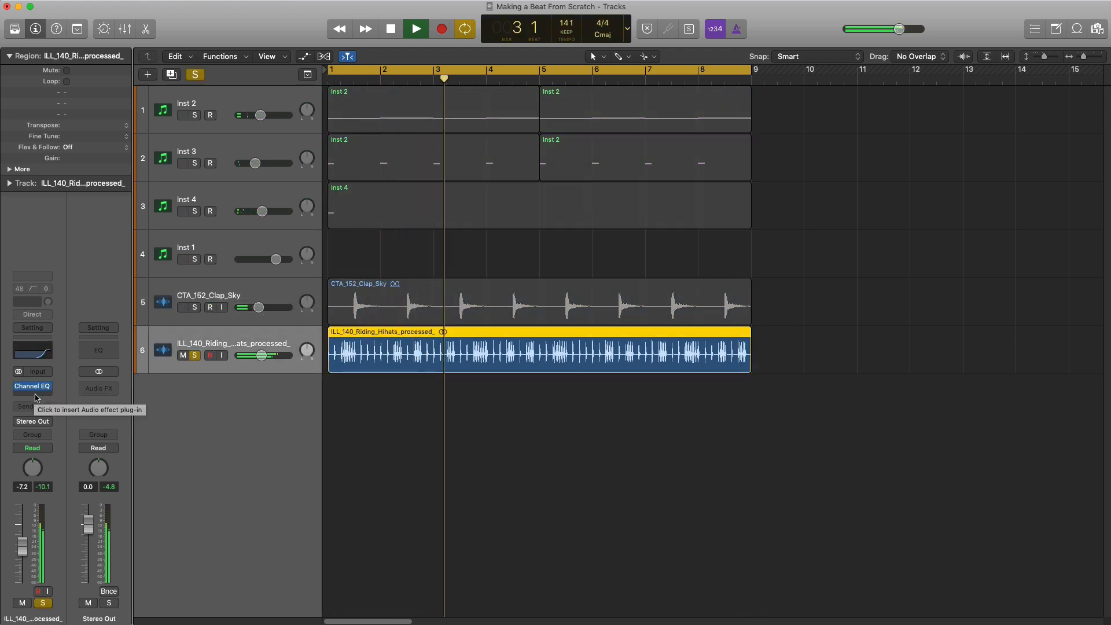
pyautogui.press('space')
pyautogui.click(36, 398)
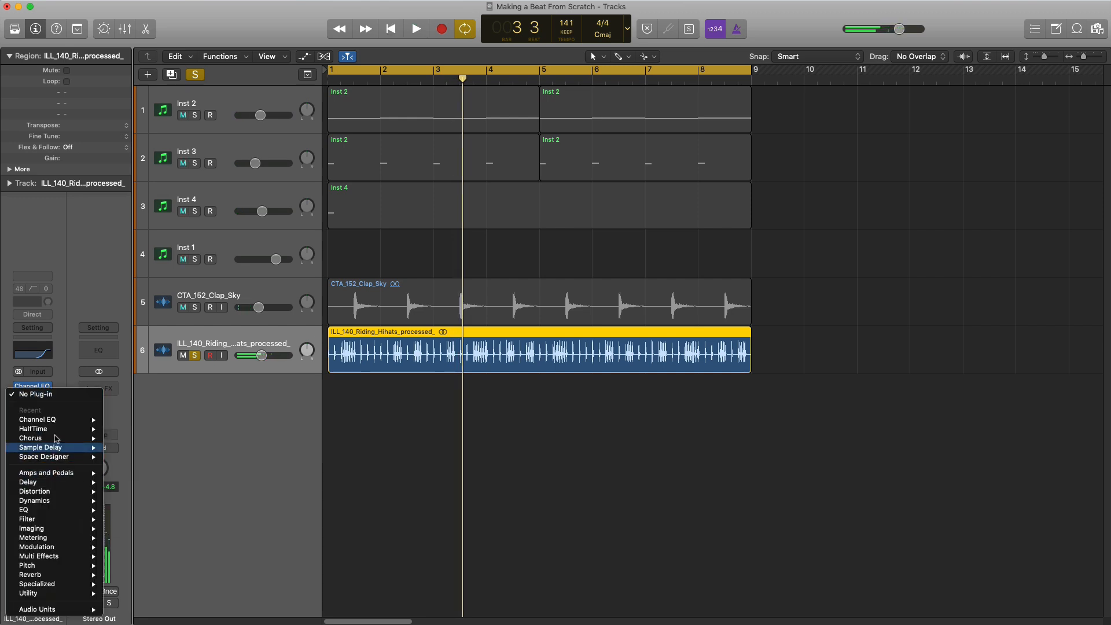
pyautogui.moveTo(52, 484)
pyautogui.moveTo(149, 511)
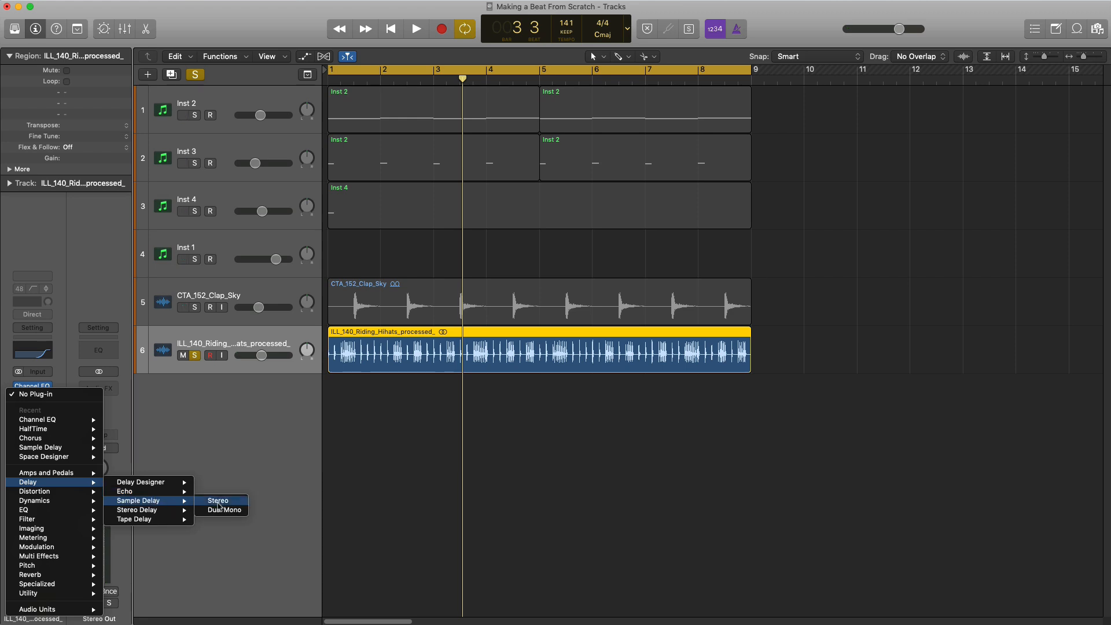
pyautogui.click(230, 510)
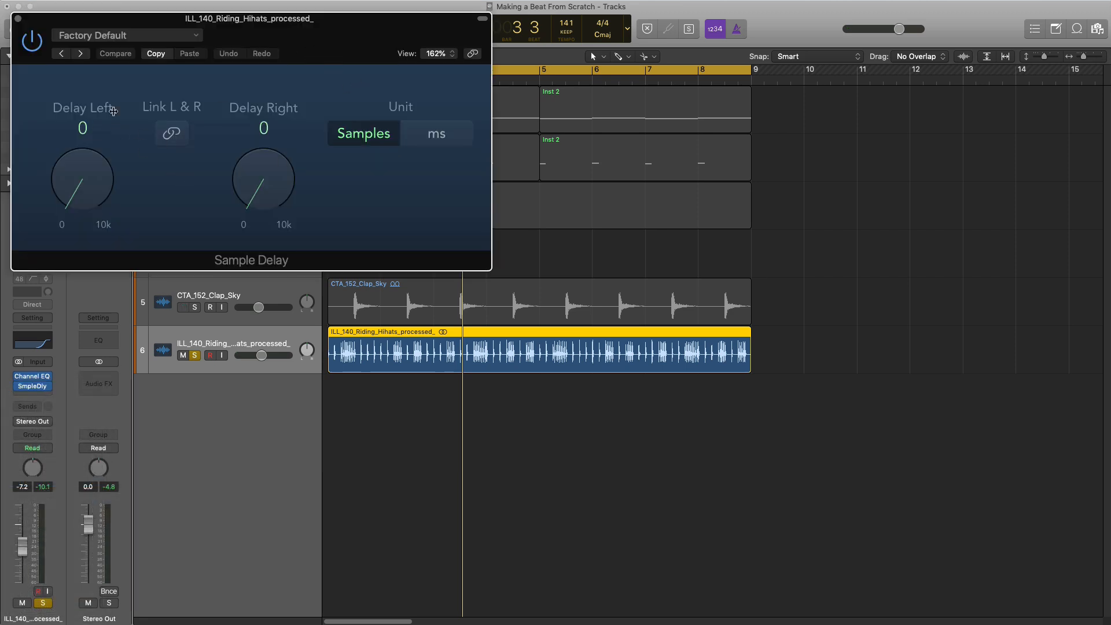
pyautogui.press('space')
pyautogui.moveTo(97, 166)
pyautogui.mouseDown()
pyautogui.moveTo(92, 158)
pyautogui.moveTo(79, 179)
pyautogui.mouseUp()
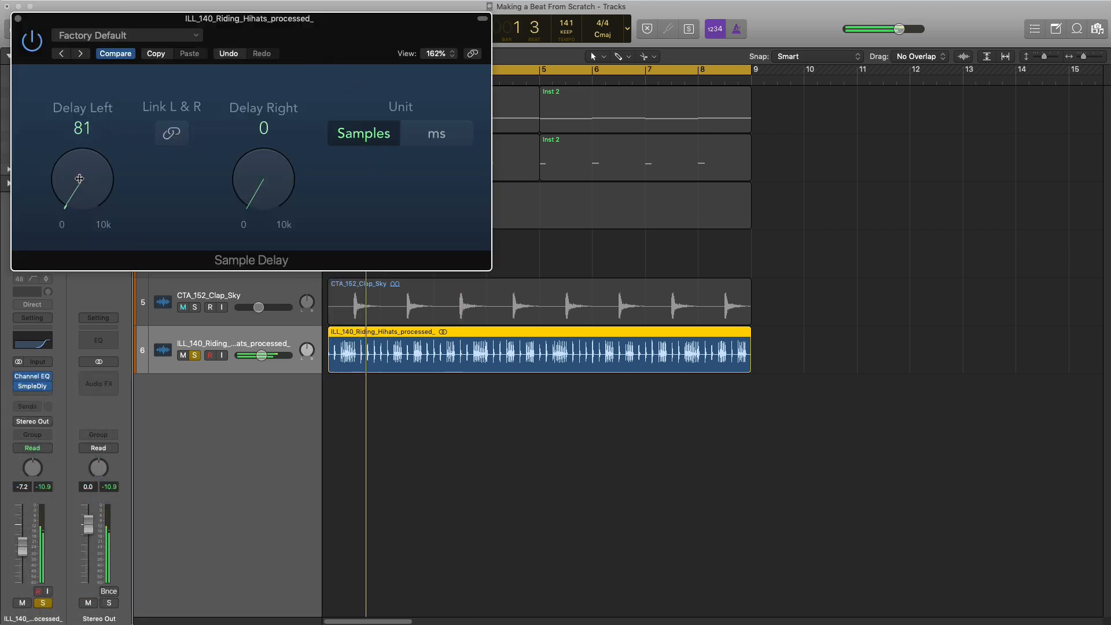
pyautogui.click(18, 18)
# Solo the clap with the hi-hats, clear all solos, and raise the hi-hat track volume to -5.7 dB
pyautogui.click(195, 308)
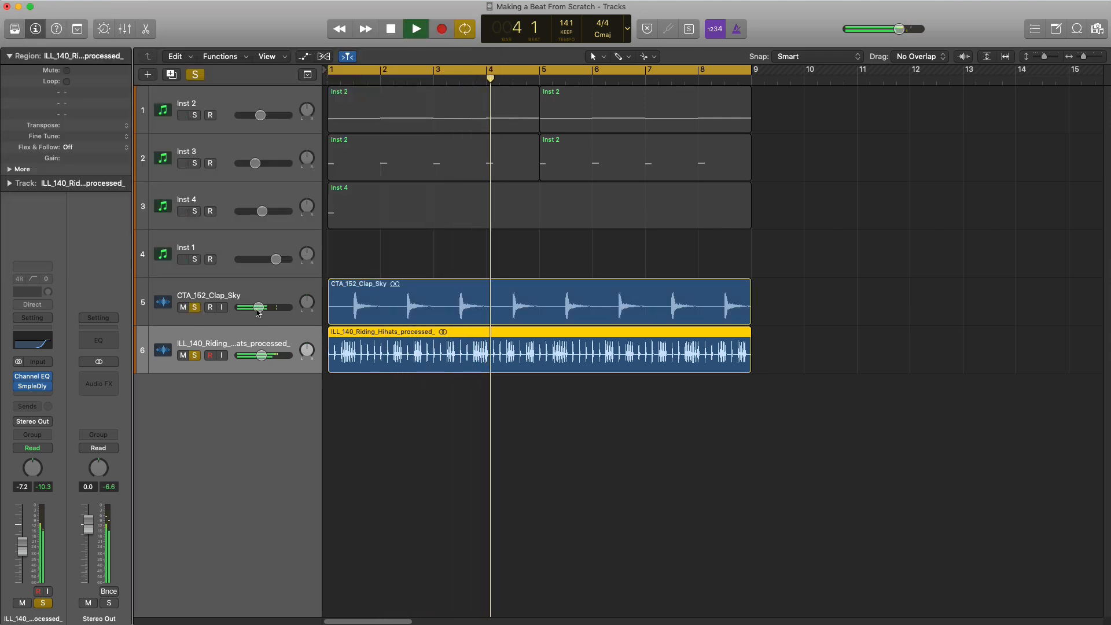
pyautogui.keyDown('alt'); pyautogui.click(195, 356); pyautogui.keyUp('alt')
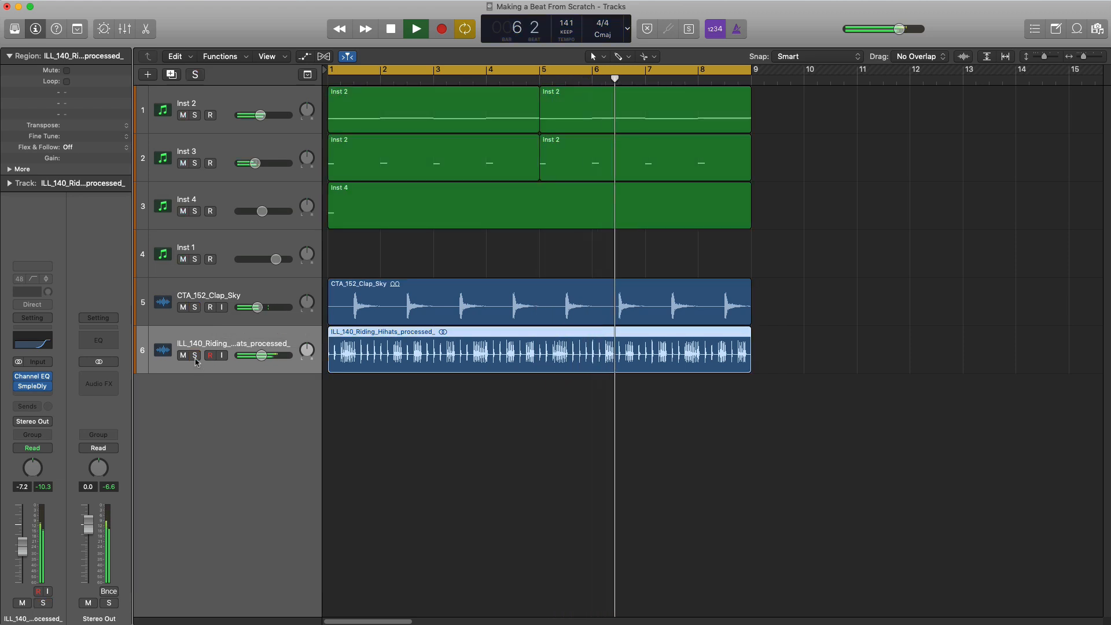
pyautogui.moveTo(276, 357); pyautogui.dragTo(263, 363)
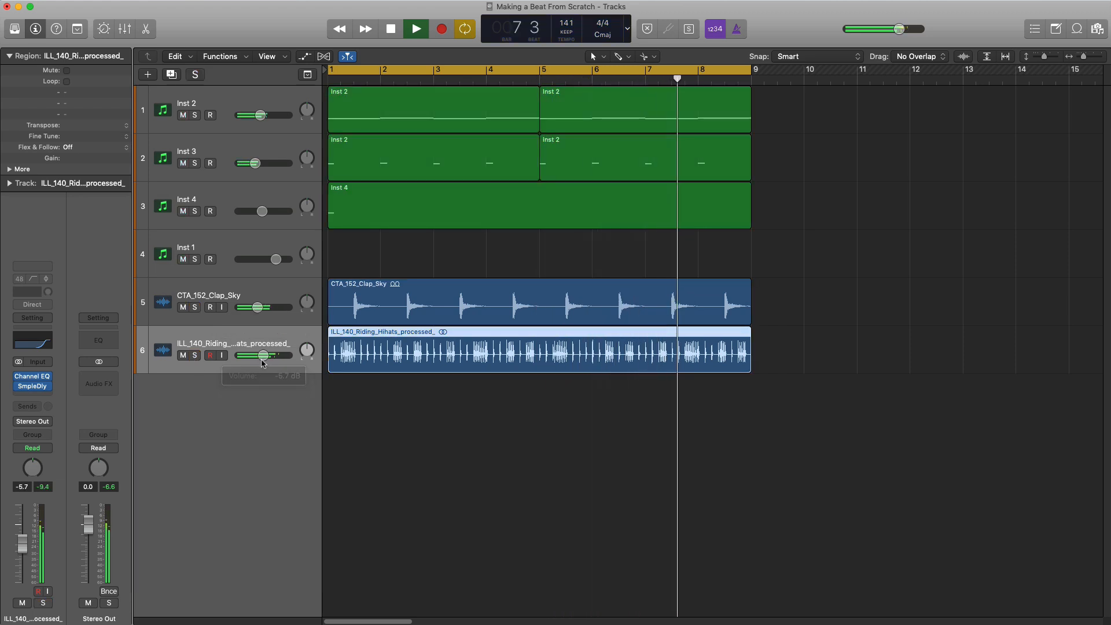
# Raise the CTA_152_Clap_Sky track volume slightly and stop playback
pyautogui.moveTo(258, 308); pyautogui.dragTo(260, 308)
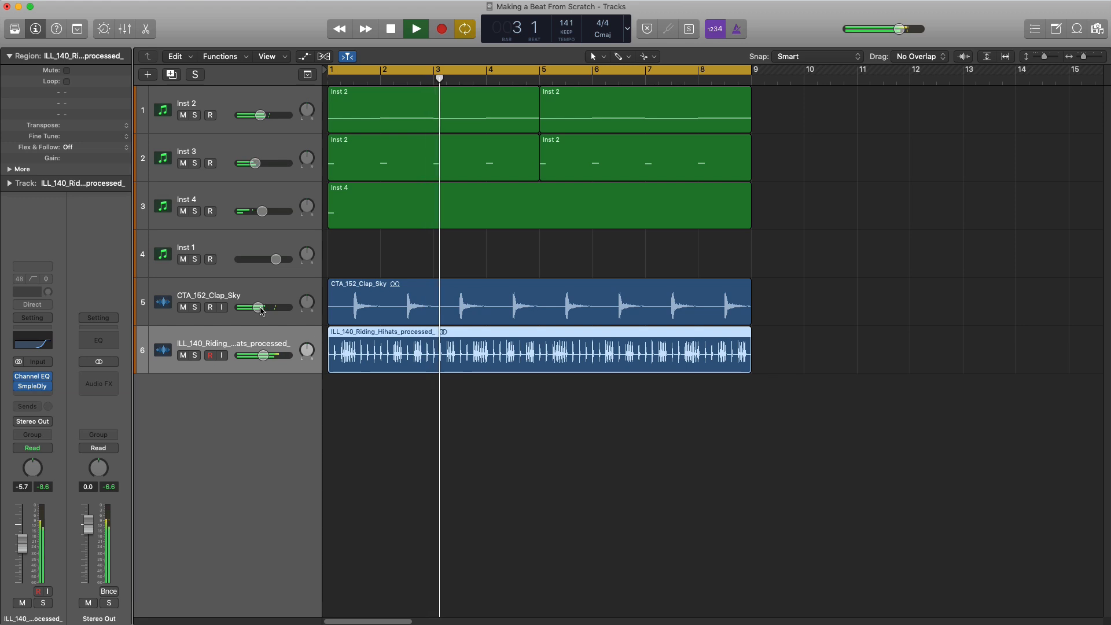
pyautogui.press('space')
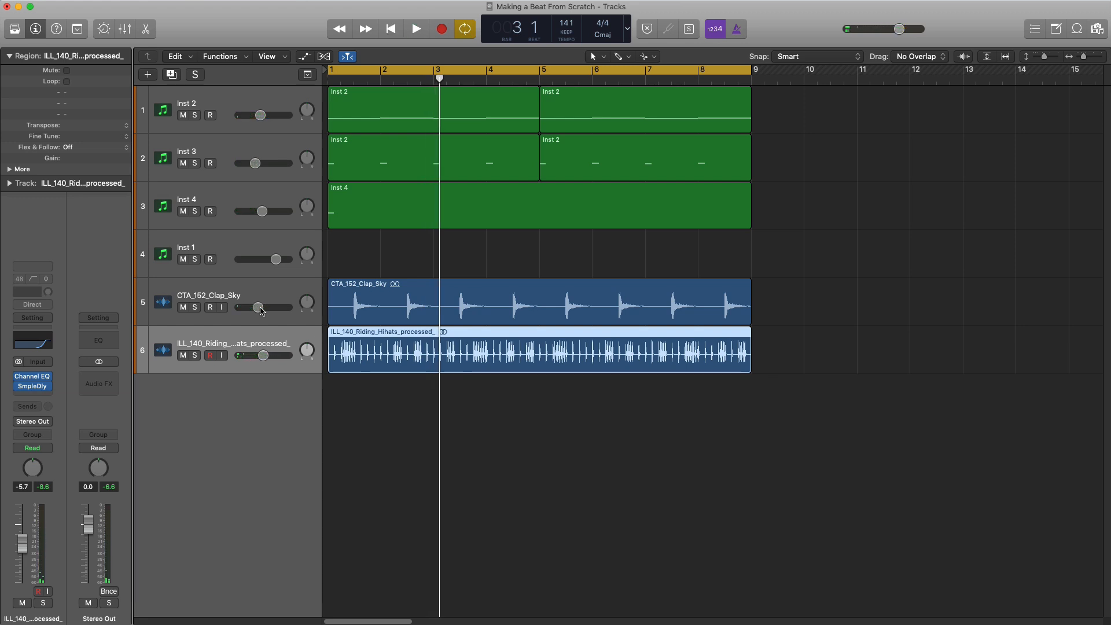
# Switch to Loopcloud, clear the Trap, Loops and Wav search filters, and search for 808
pyautogui.moveTo(1110, 41); pyautogui.dragTo(740, 31)
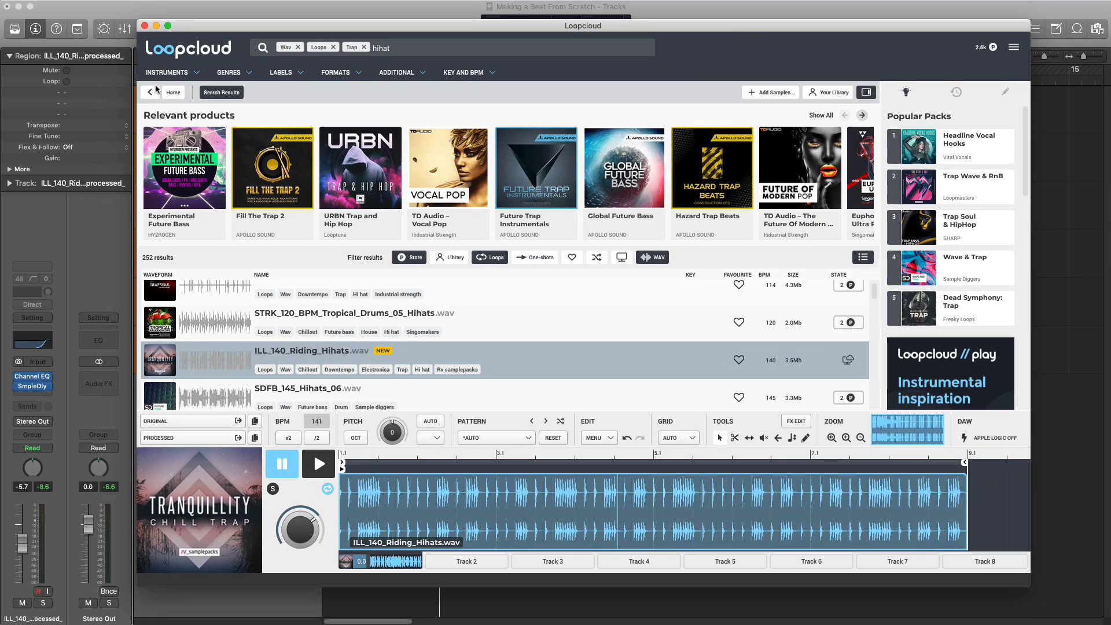
pyautogui.click(365, 47)
pyautogui.click(333, 47)
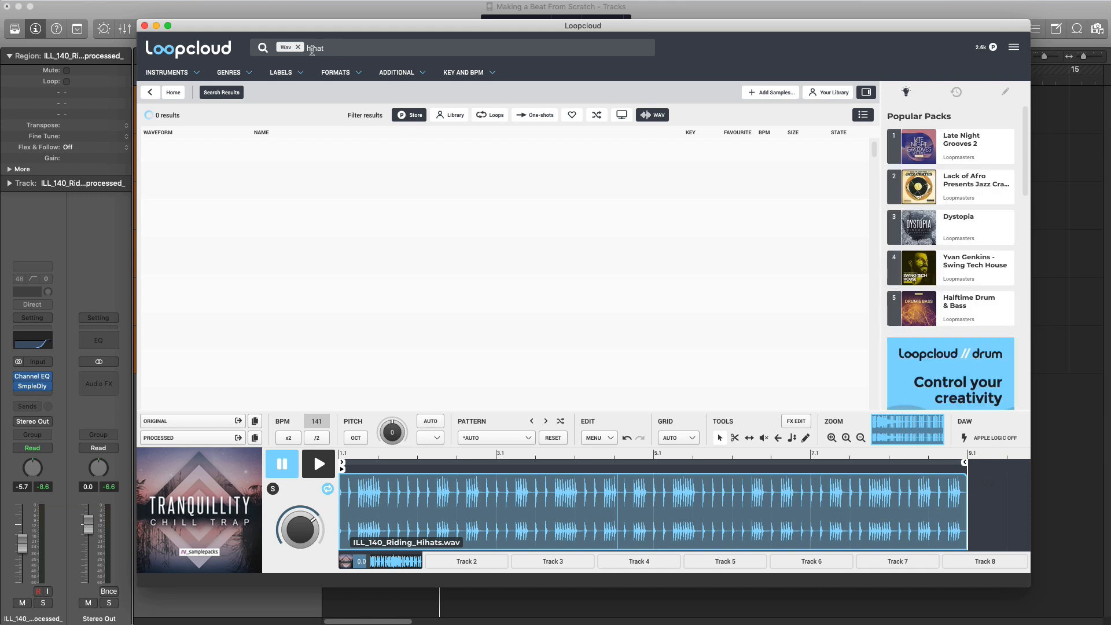
pyautogui.click(298, 47)
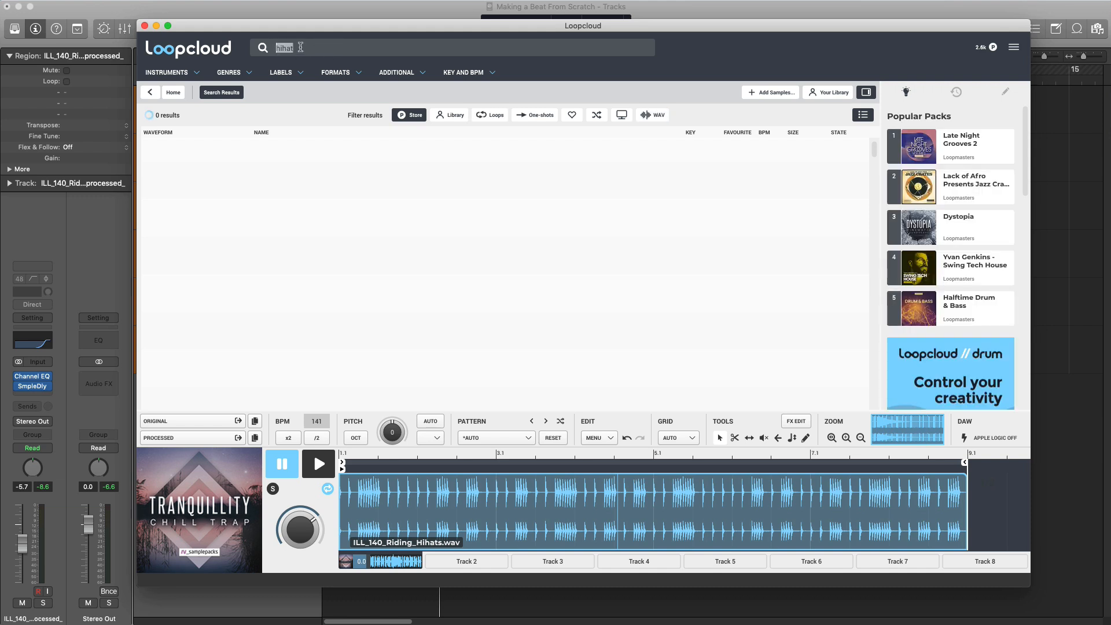
pyautogui.write('808')
pyautogui.press('Return')
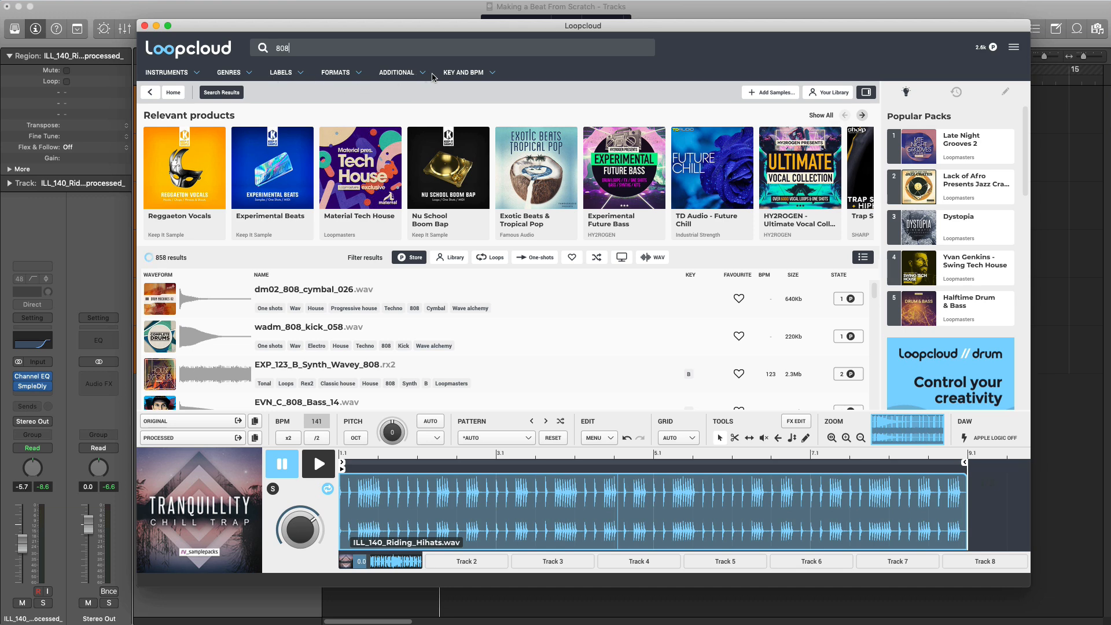
# Filter the 808 results to the key of A minor and the Trap genre
pyautogui.click(459, 75)
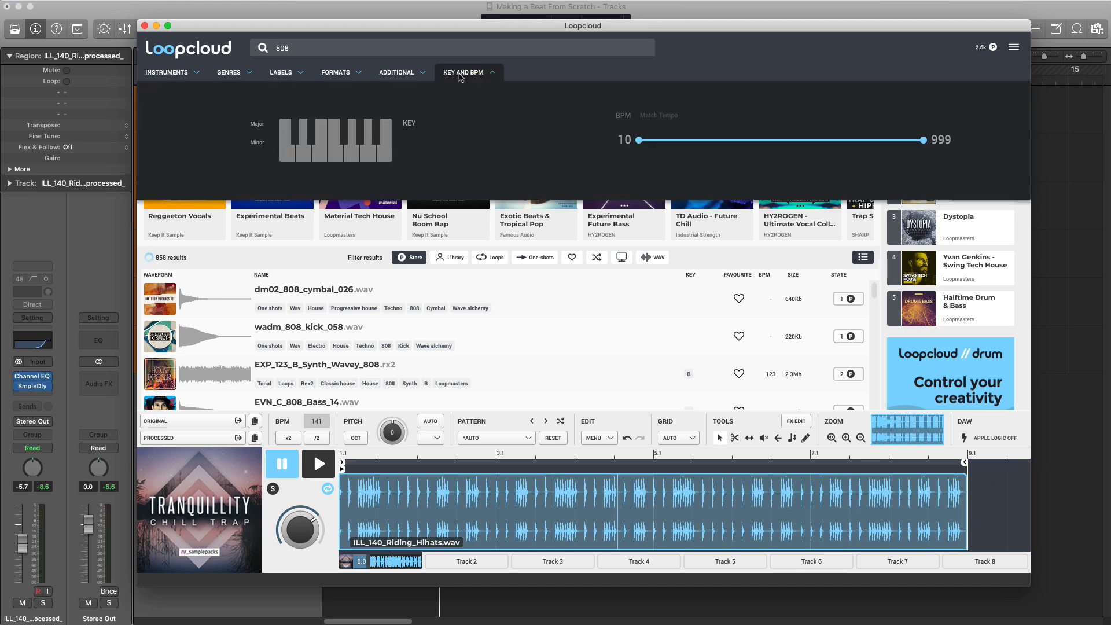
pyautogui.click(371, 155)
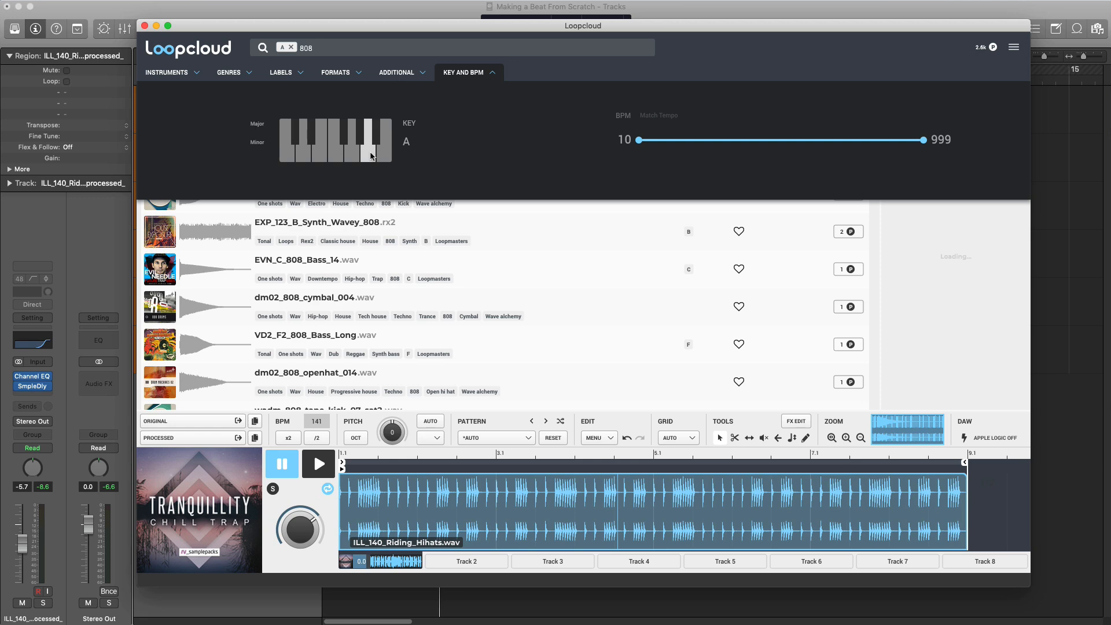
pyautogui.click(257, 145)
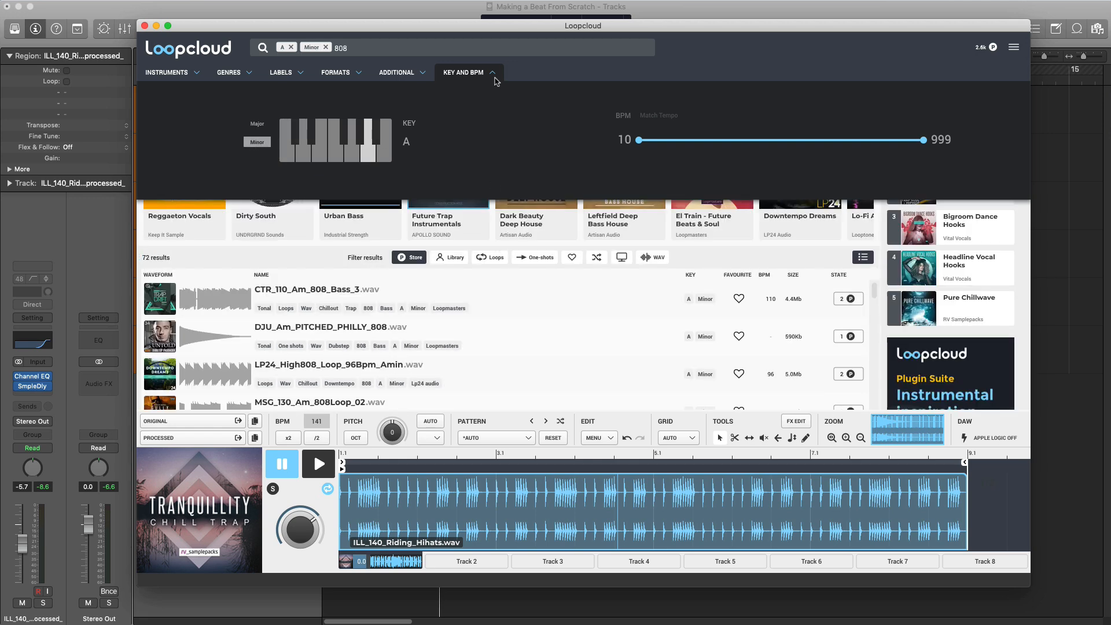
pyautogui.click(495, 79)
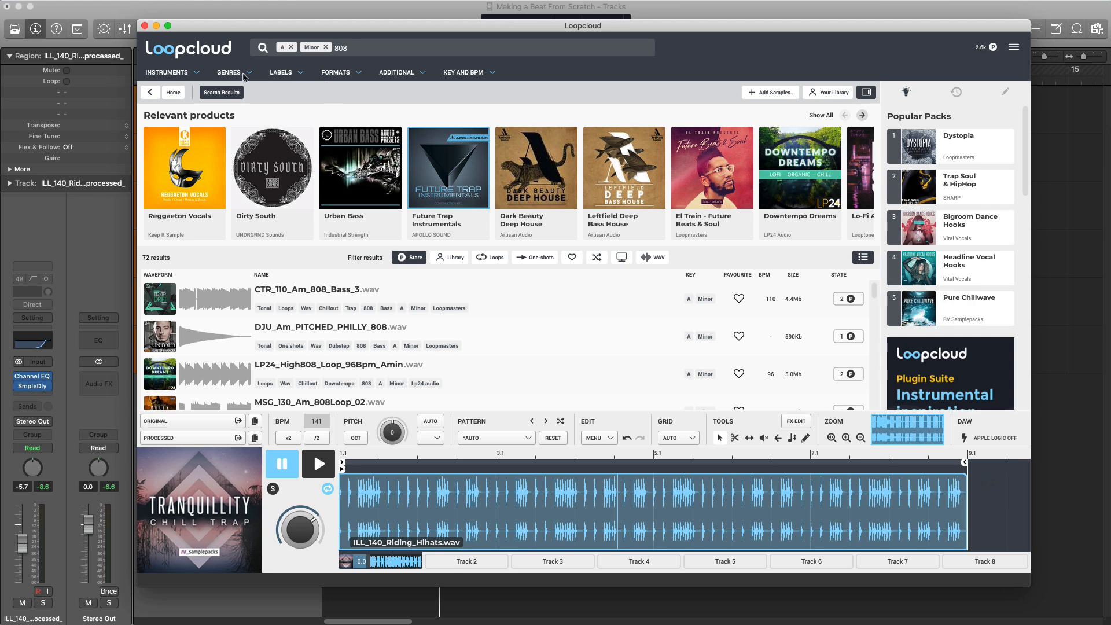
pyautogui.click(244, 76)
pyautogui.click(666, 120)
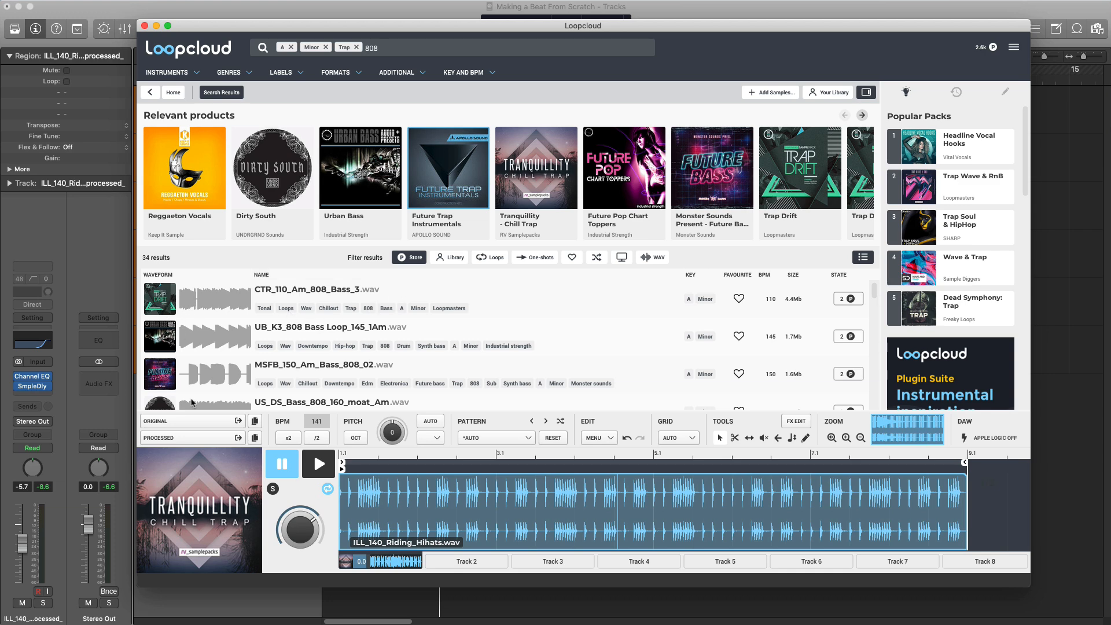
# Load the CTR_110_Am_808_Bass_3 loop, start the Logic project playing, and preview the loop along with the beat
pyautogui.scroll(-8, 229, 340)
pyautogui.scroll(10, 229, 339)
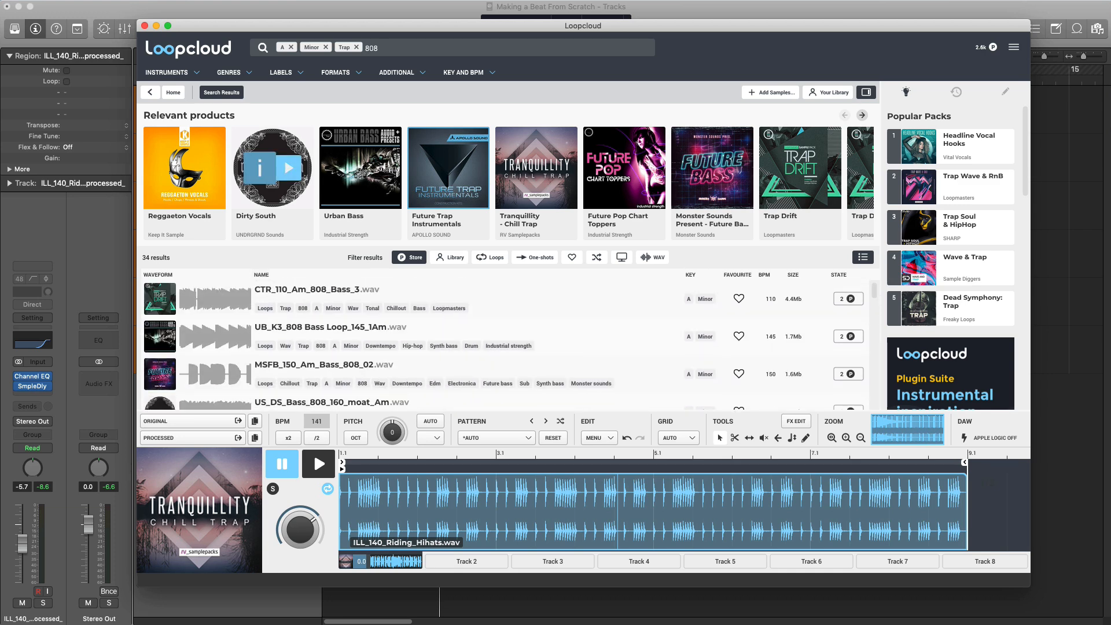
pyautogui.click(166, 291)
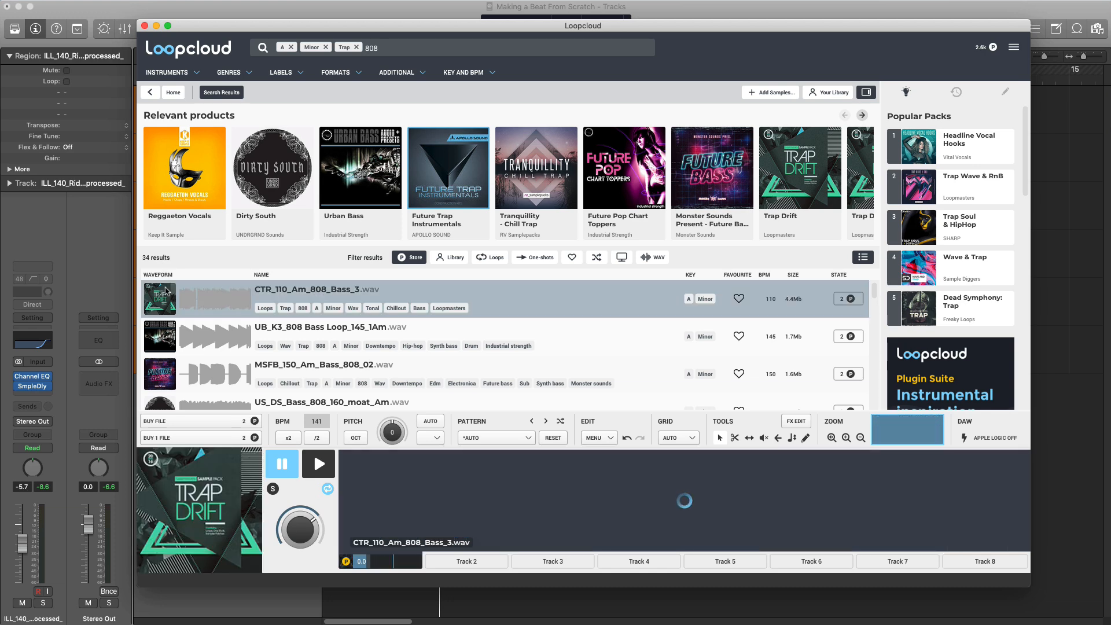
pyautogui.click(269, 7)
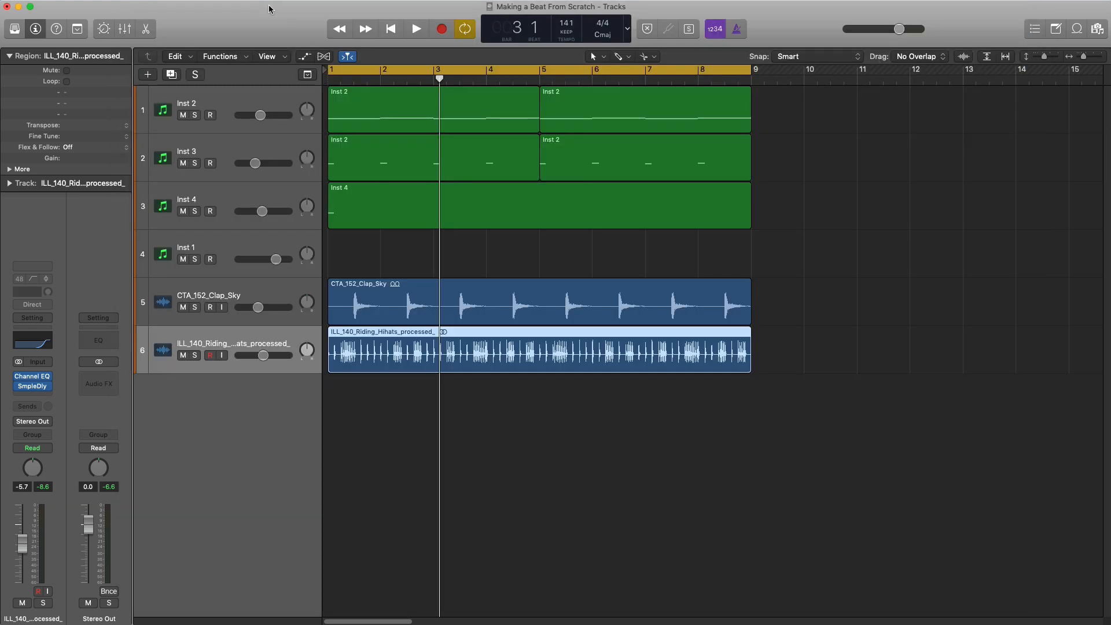
pyautogui.press('space')
pyautogui.press('super+Tab')
pyautogui.click(323, 472)
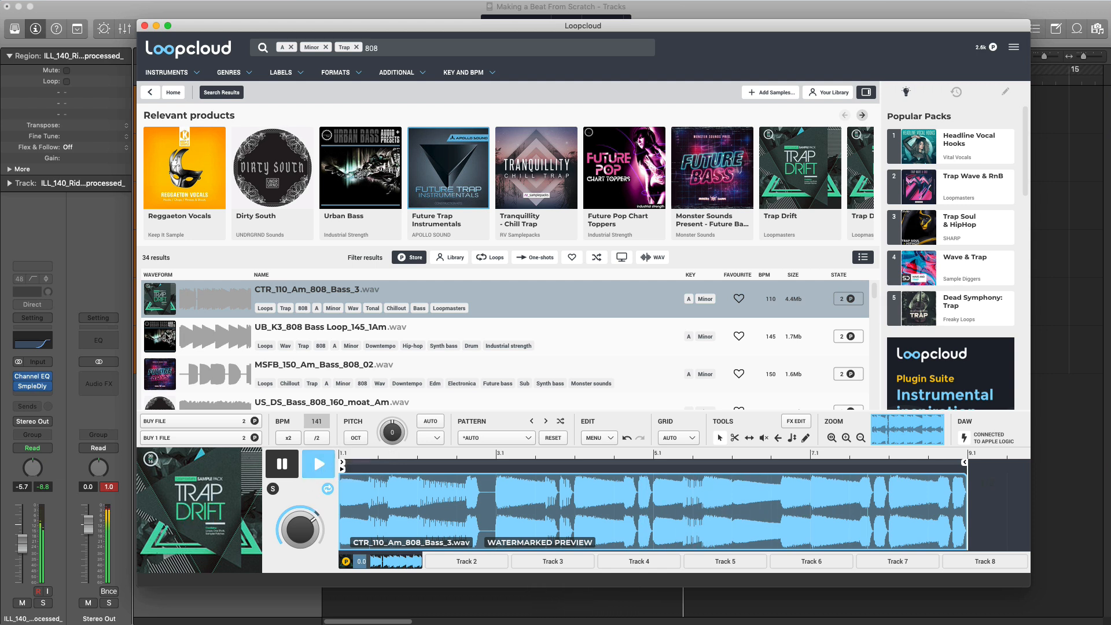
# Audition the UB_K3_808 Bass Loop_145_1Am, MSFB_150_Am_Bass_808_02 and US_DS_Bass_808_160_moat_Am loops against the beat
pyautogui.click(167, 335)
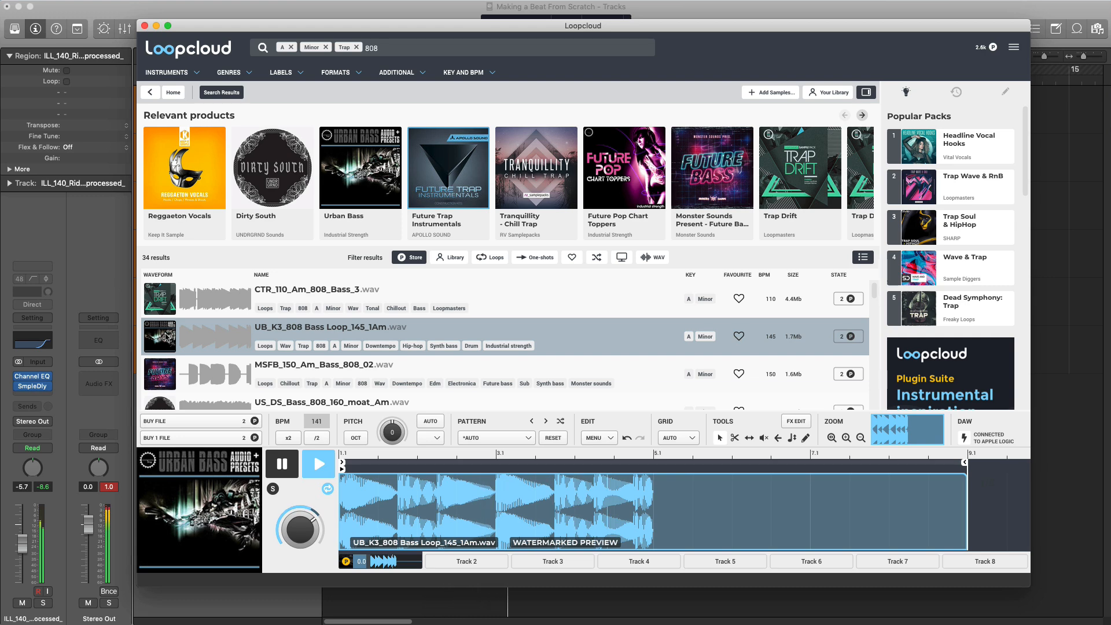
pyautogui.click(169, 383)
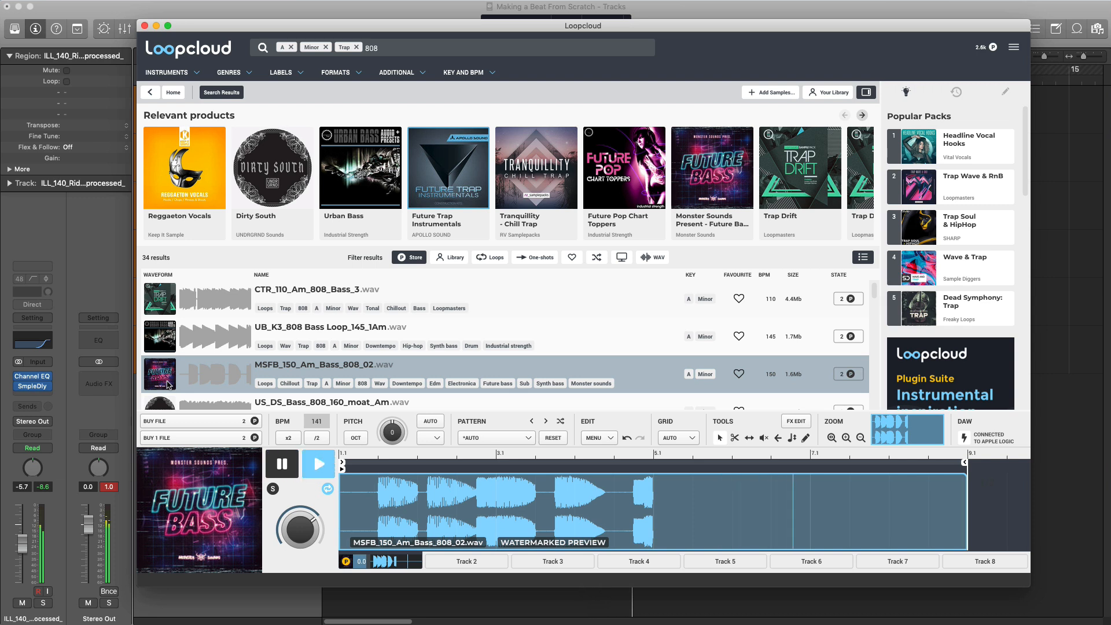
pyautogui.scroll(-1, 168, 385)
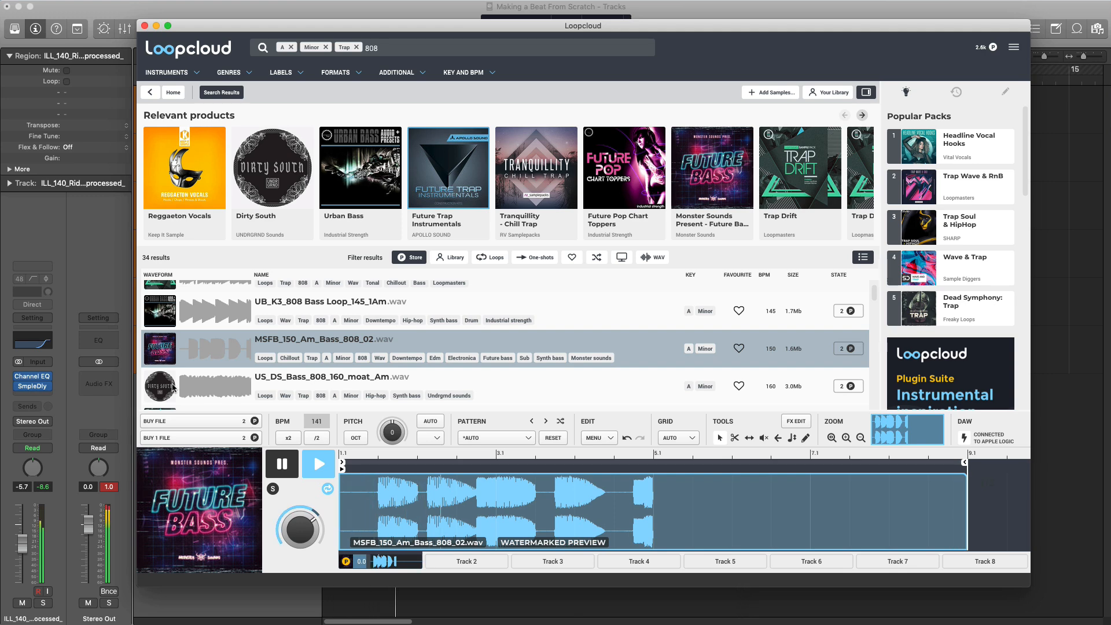
pyautogui.click(173, 389)
# Audition the CTS_140_Am_Hood_808_Sub and CTR_110_Am_808_Bass_2 loops against the beat
pyautogui.scroll(-2, 174, 385)
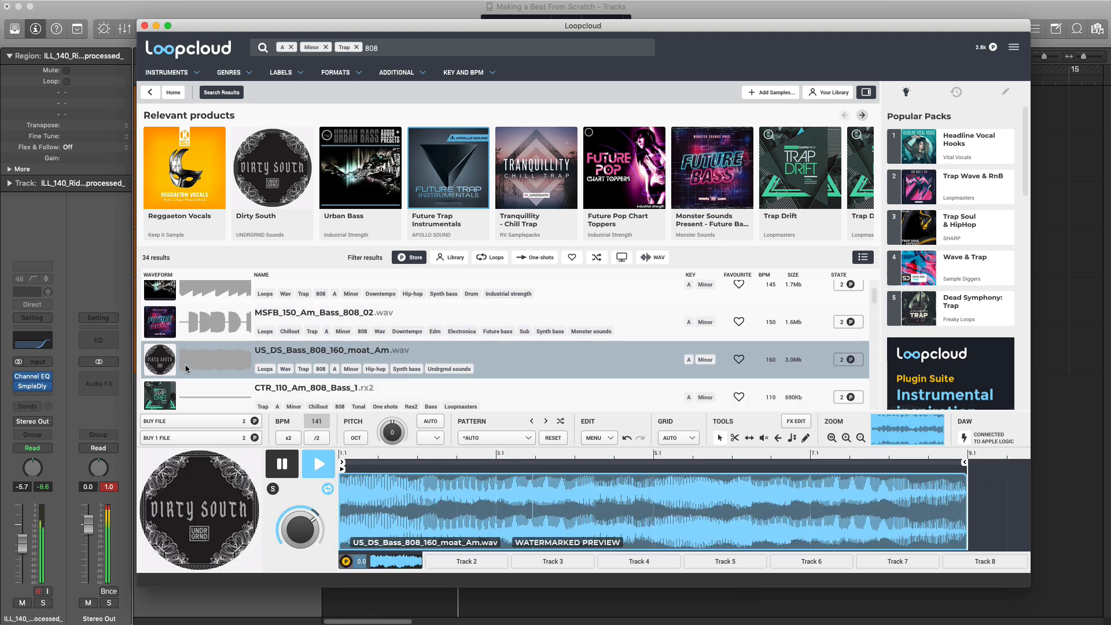
pyautogui.scroll(-4, 174, 382)
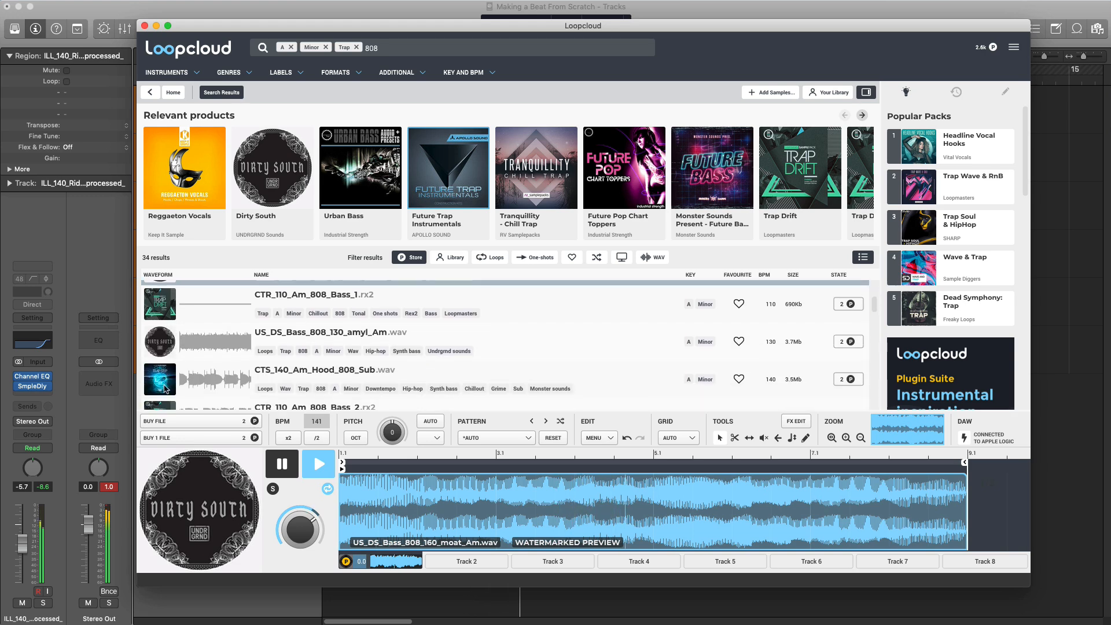
pyautogui.click(169, 372)
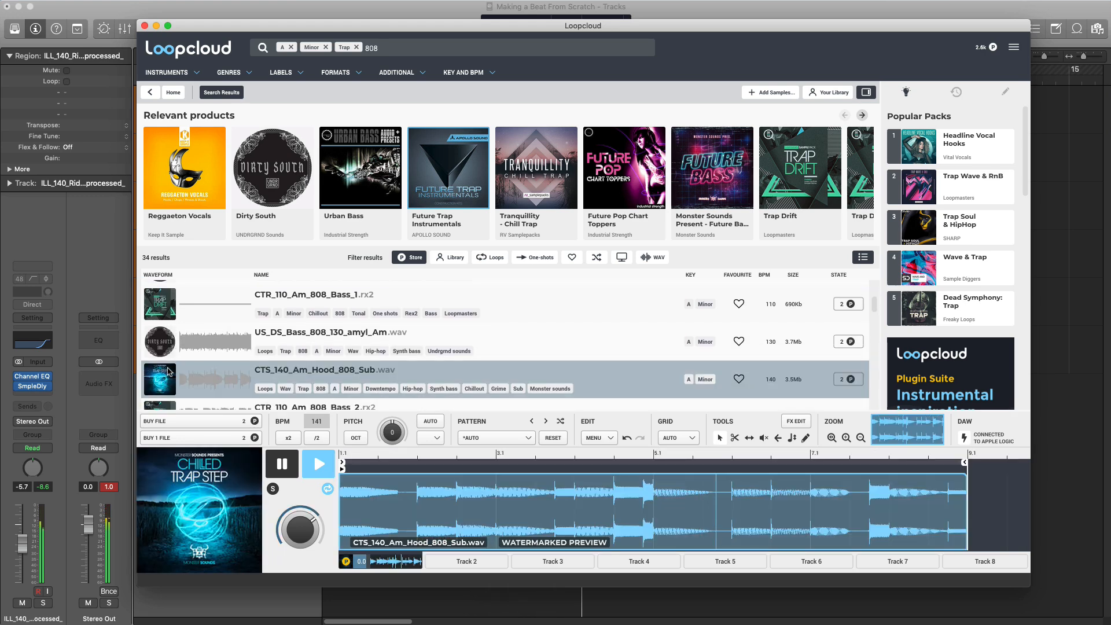
pyautogui.scroll(-2, 170, 373)
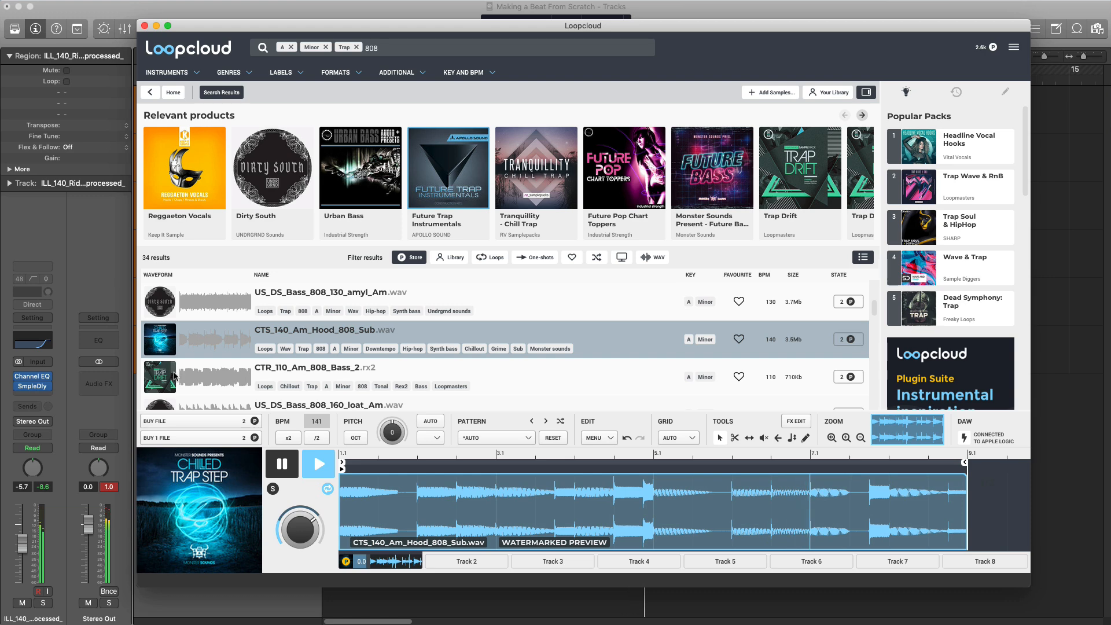
pyautogui.click(174, 375)
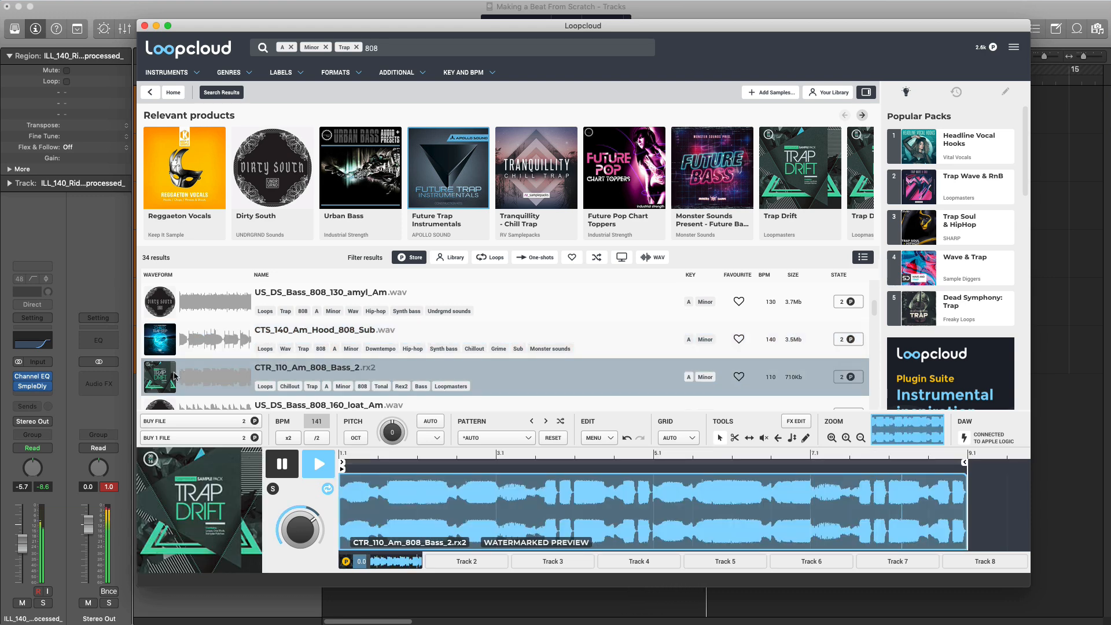
# Preview the US_DS_Bass_808_160_loat_Am loop with the beat, buy it, and download the full-quality file
pyautogui.scroll(-4, 174, 375)
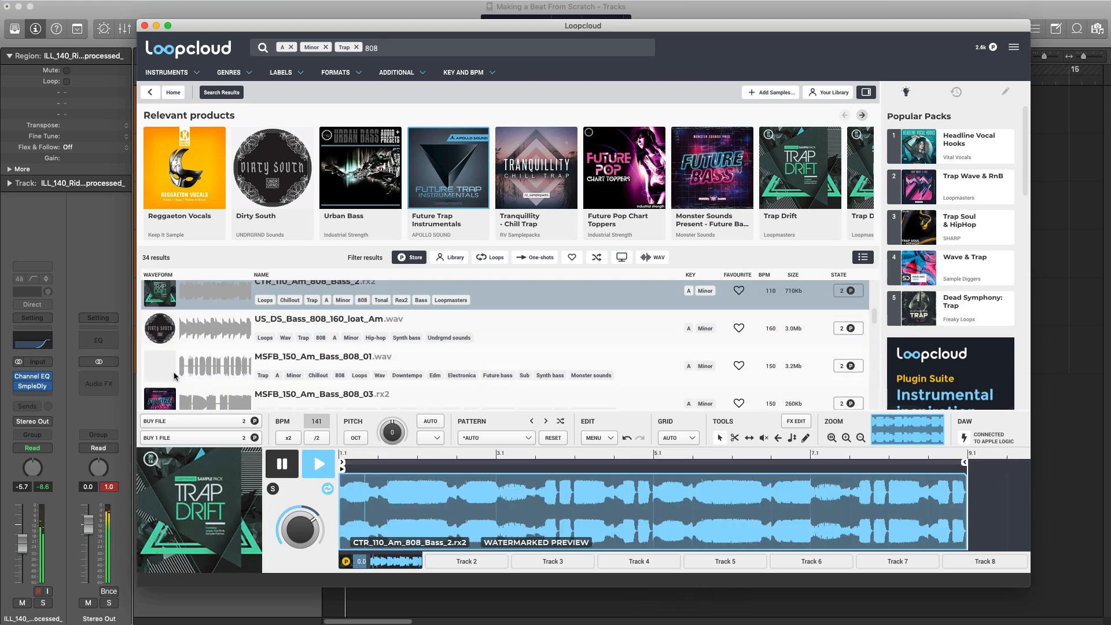
pyautogui.click(170, 333)
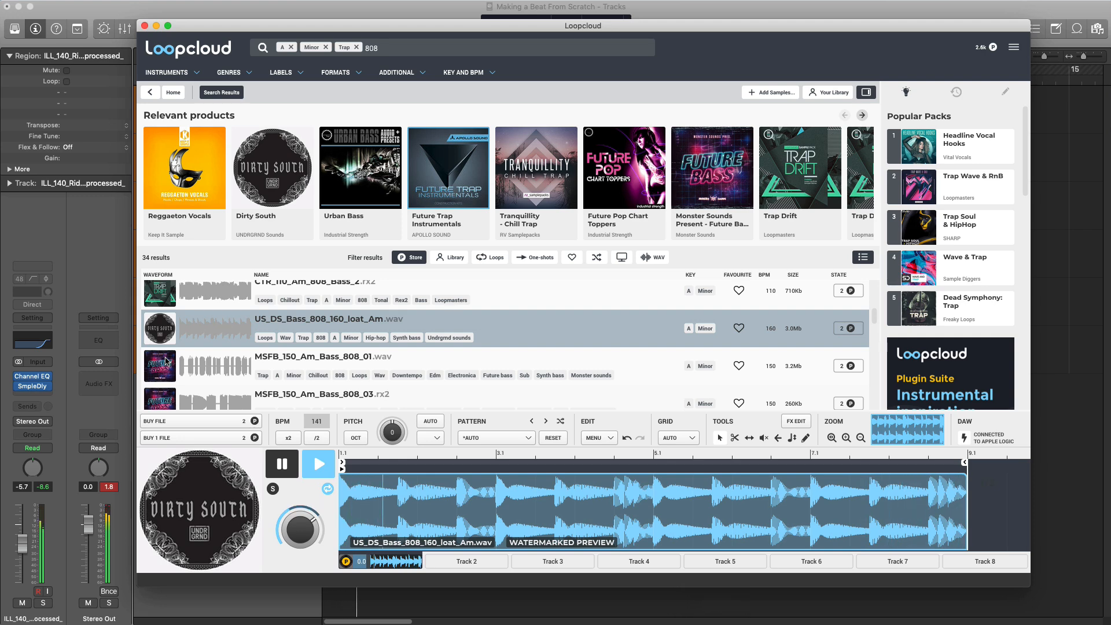
pyautogui.click(84, 255)
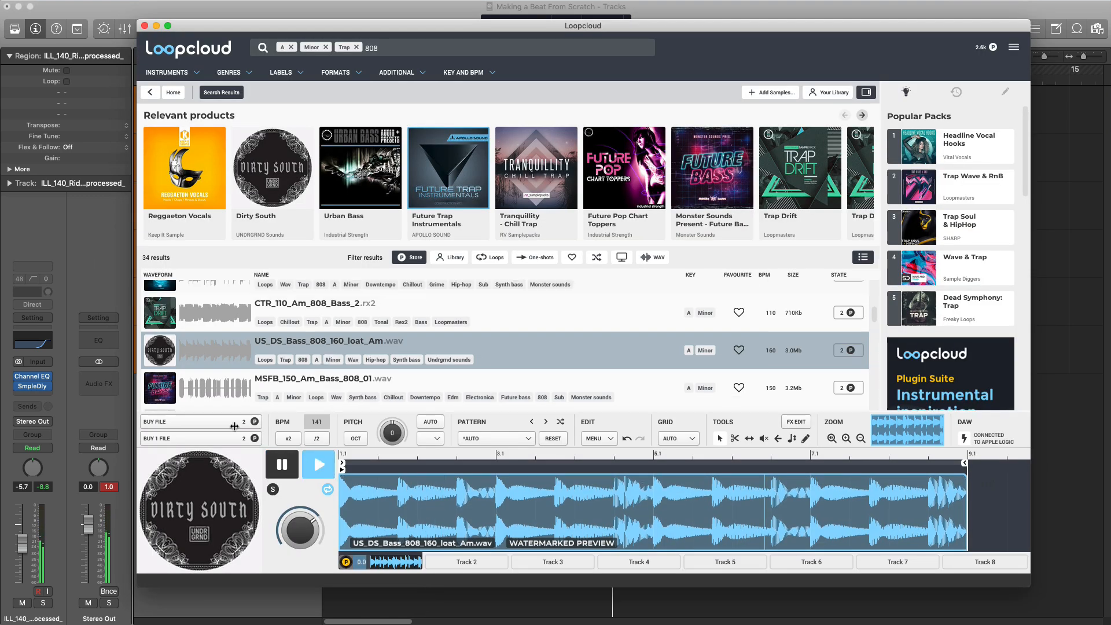
pyautogui.click(234, 426)
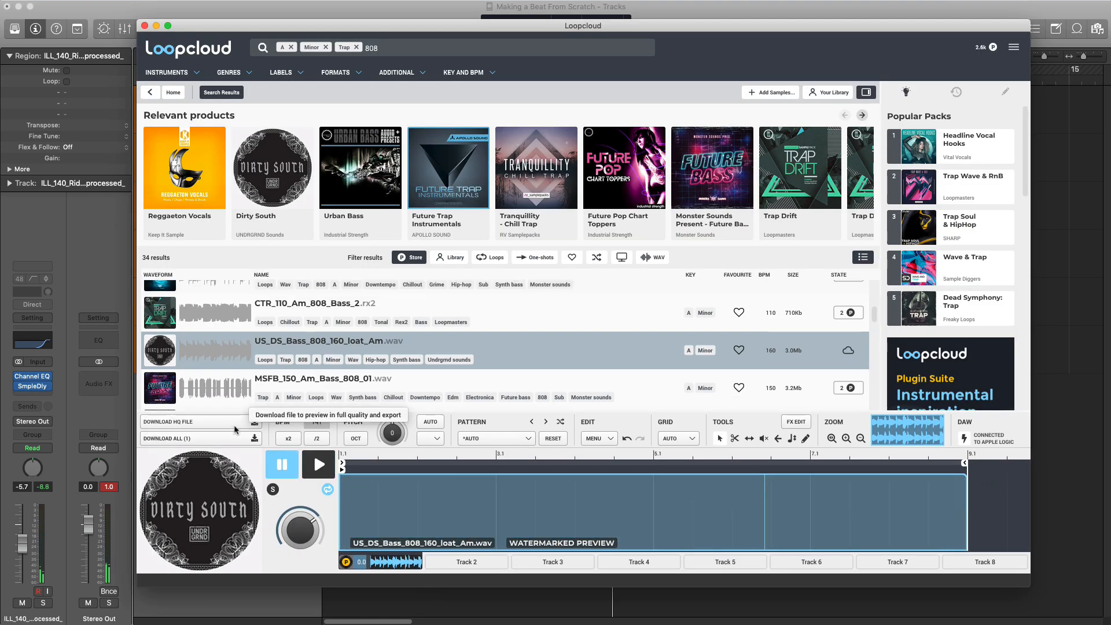
pyautogui.click(254, 423)
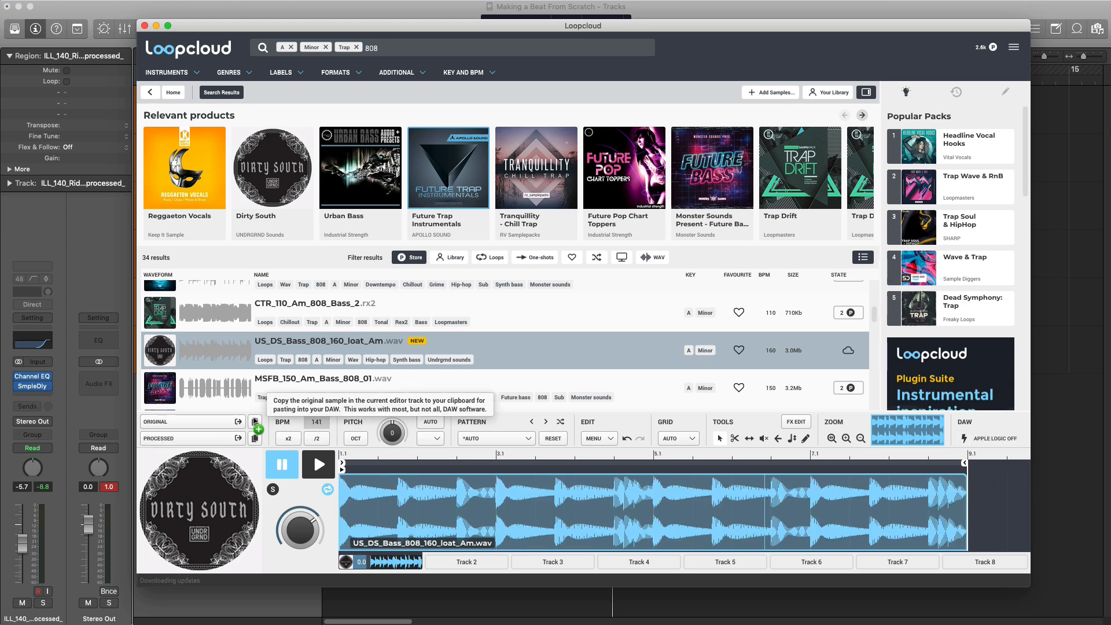
# Place the processed US_DS_Bass_808_160_loat_Am loop at bar 1 on a new Logic track below the hi-hats
pyautogui.moveTo(305, 34); pyautogui.dragTo(774, 18)
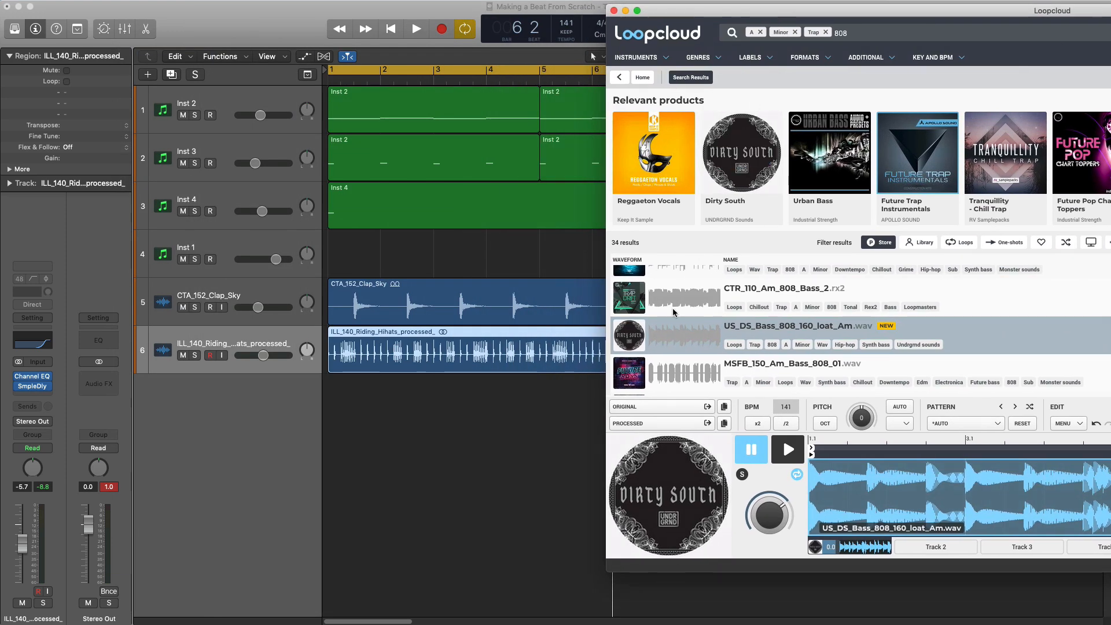
pyautogui.moveTo(704, 424); pyautogui.dragTo(264, 404)
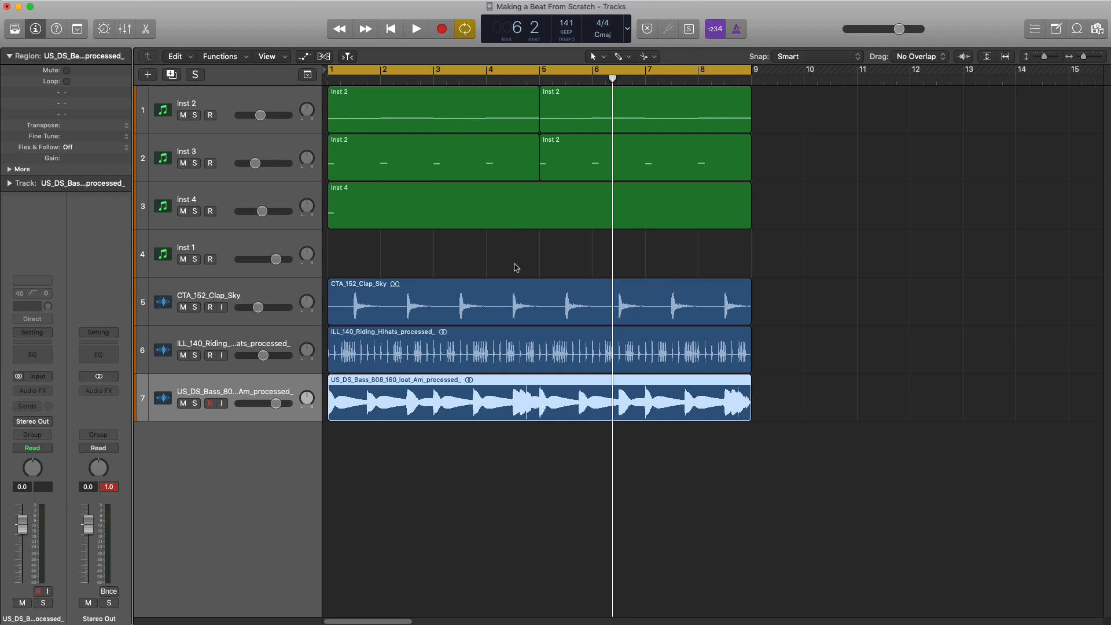
pyautogui.click(602, 499)
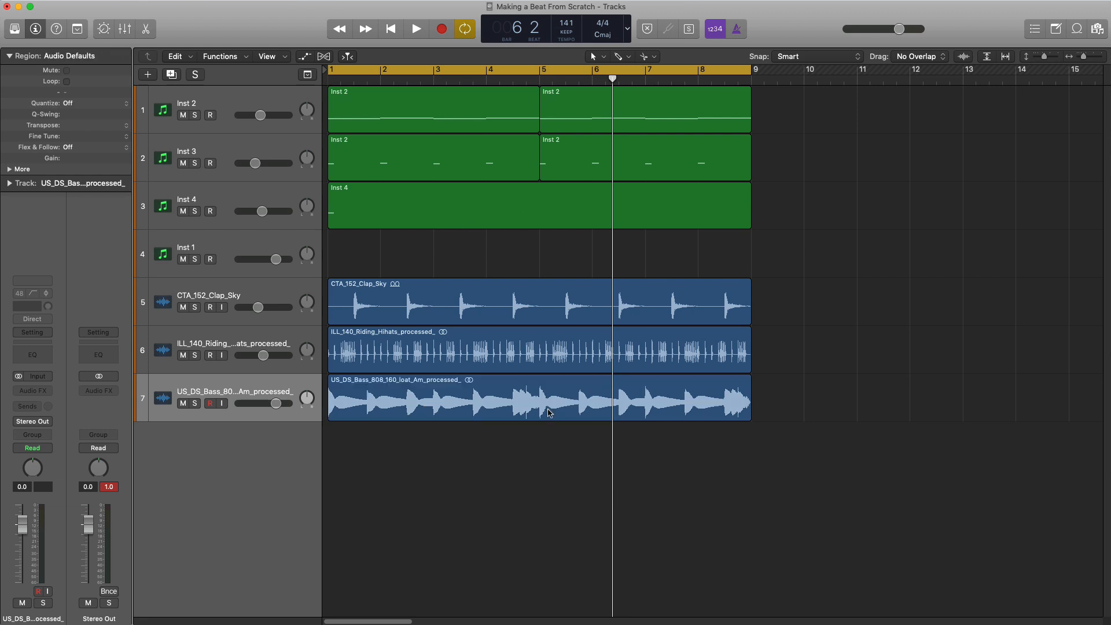
# Play the beat from the start, lower the 808 bass track volume to -8.6 dB, and stop playback
pyautogui.press('Return')
pyautogui.press('space')
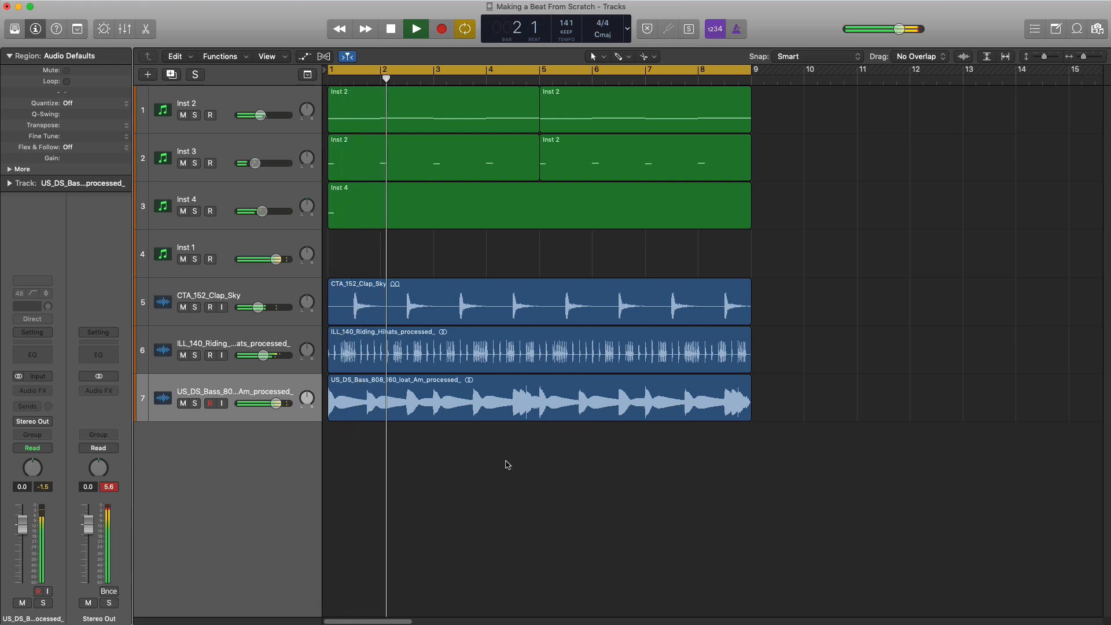
pyautogui.click(256, 391)
pyautogui.moveTo(276, 404); pyautogui.dragTo(265, 404)
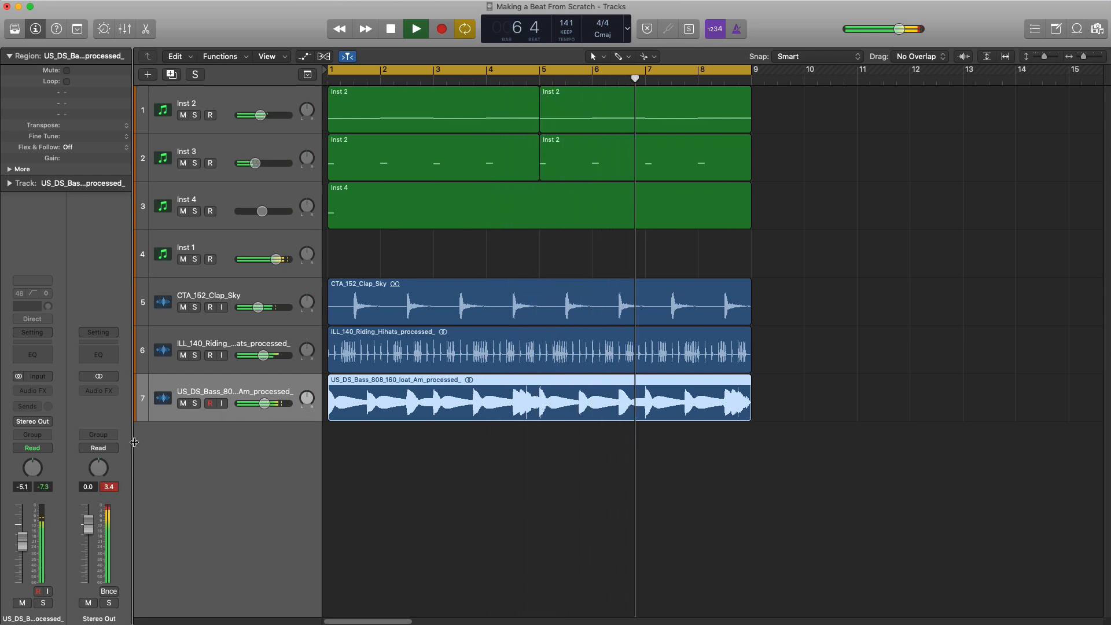
pyautogui.moveTo(266, 407); pyautogui.dragTo(260, 407)
pyautogui.press('space')
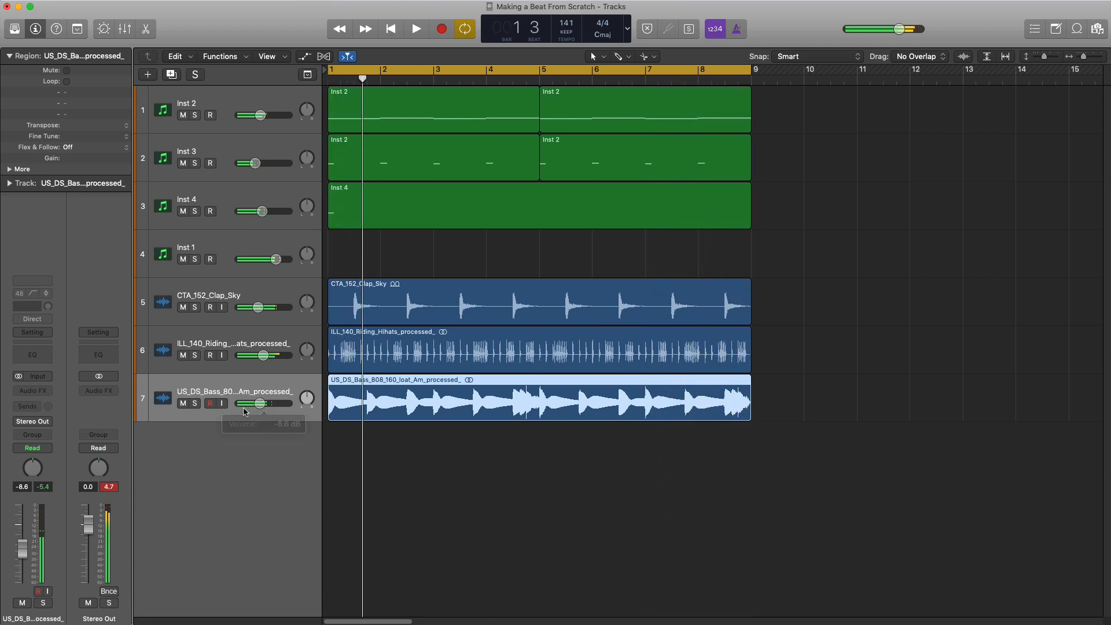
# Insert an Adaptive Limiter on the Stereo Out channel
pyautogui.click(112, 391)
pyautogui.moveTo(122, 501)
pyautogui.moveTo(225, 501)
pyautogui.click(270, 502)
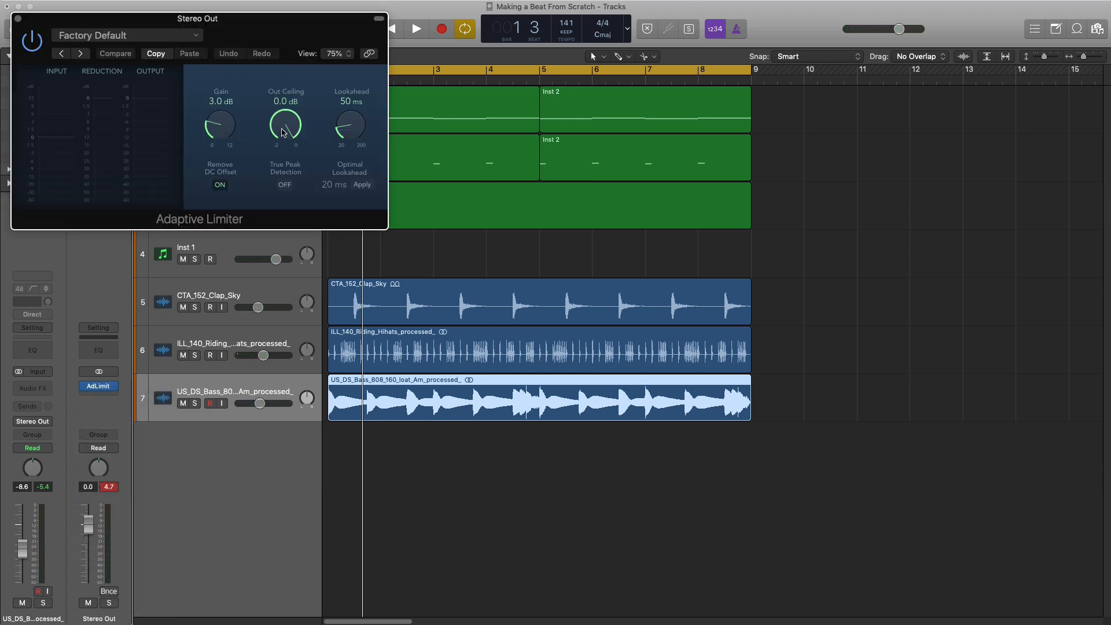
# Set the Stereo Out Adaptive Limiter's output ceiling to -0.1 dB and its gain to about 1.1 dB
pyautogui.moveTo(283, 131); pyautogui.dragTo(238, 133)
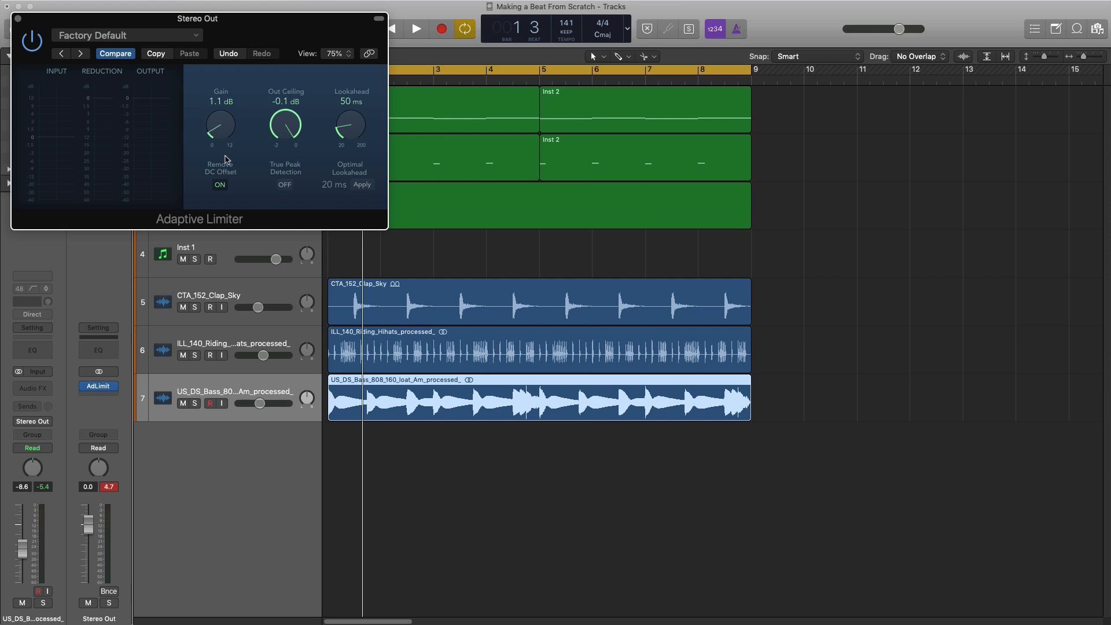
pyautogui.click(18, 18)
# Play the beat from the start, lower the 808 bass track volume to -9.2 dB, and stop playback
pyautogui.press('space')
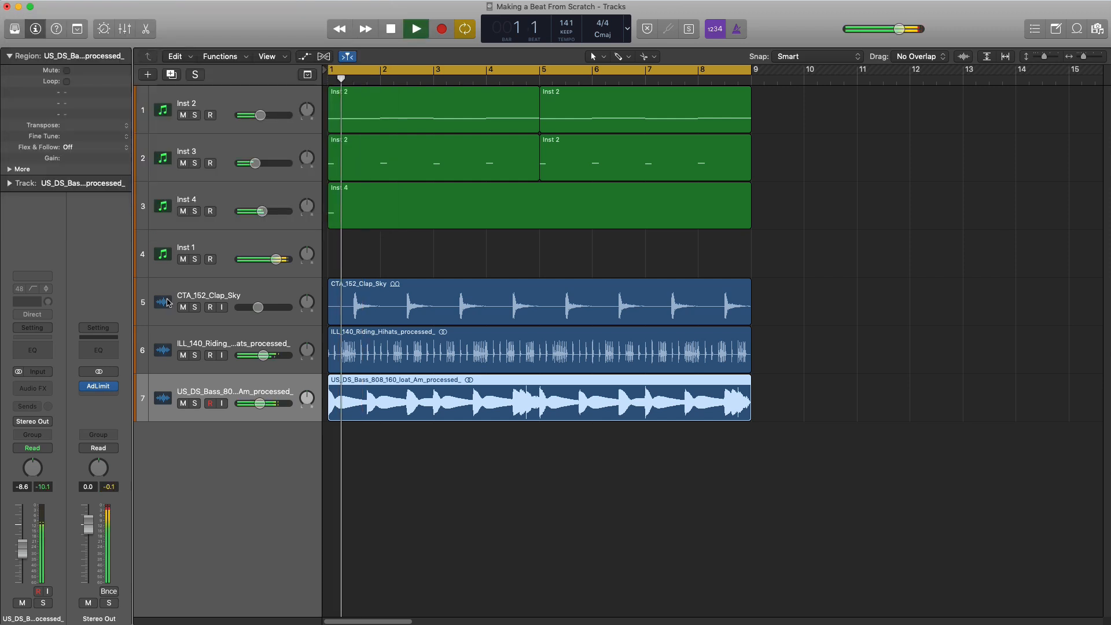
pyautogui.moveTo(89, 529); pyautogui.dragTo(89, 524)
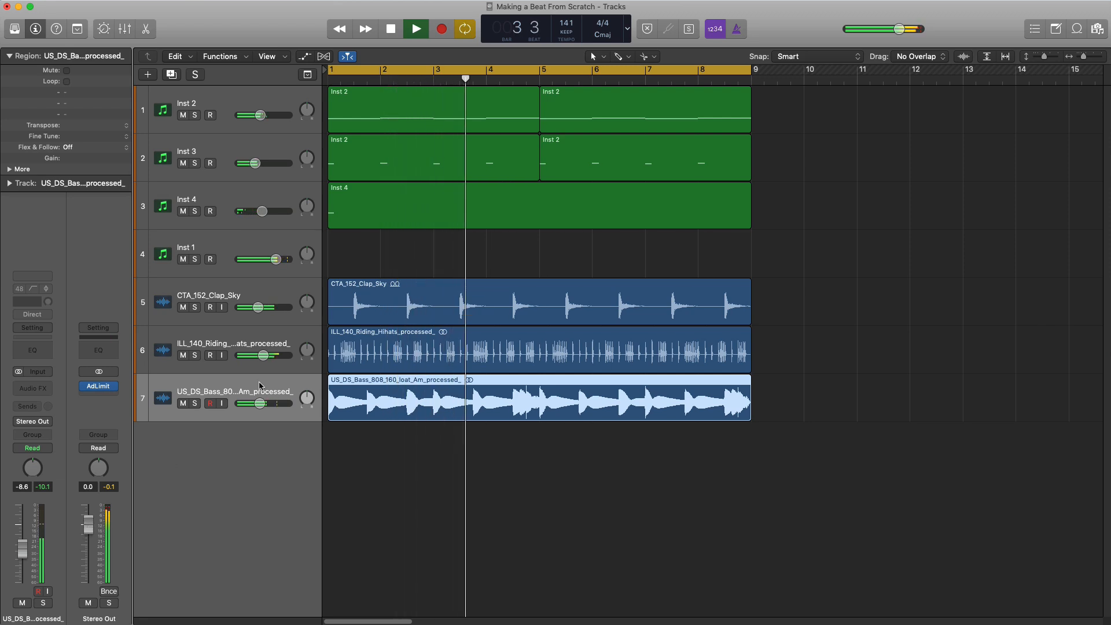
pyautogui.moveTo(260, 404); pyautogui.dragTo(258, 405)
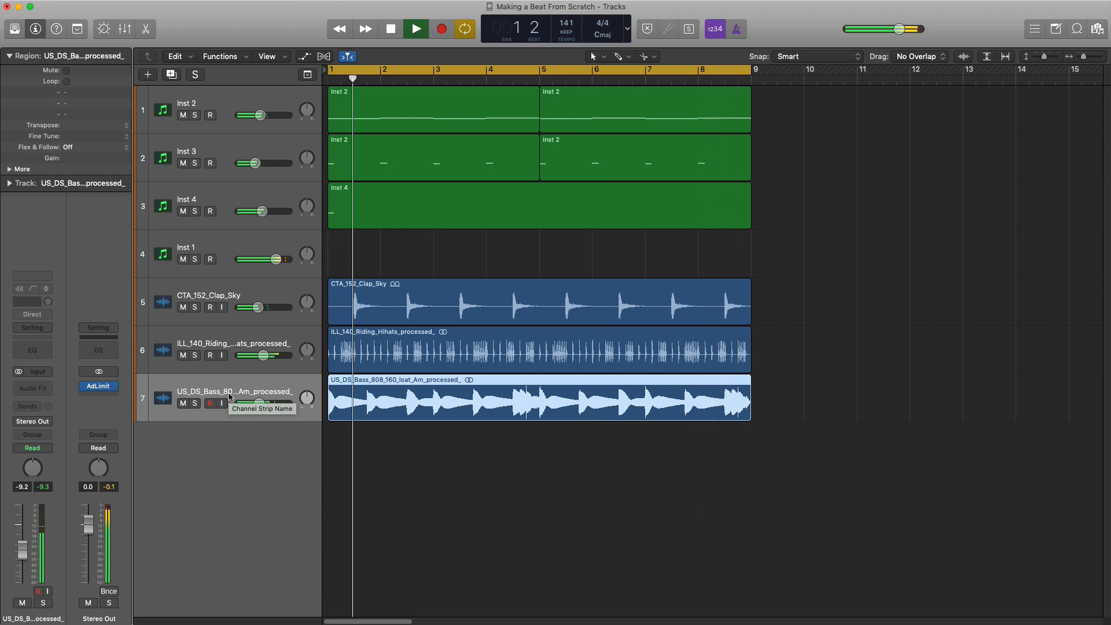
pyautogui.press('space')
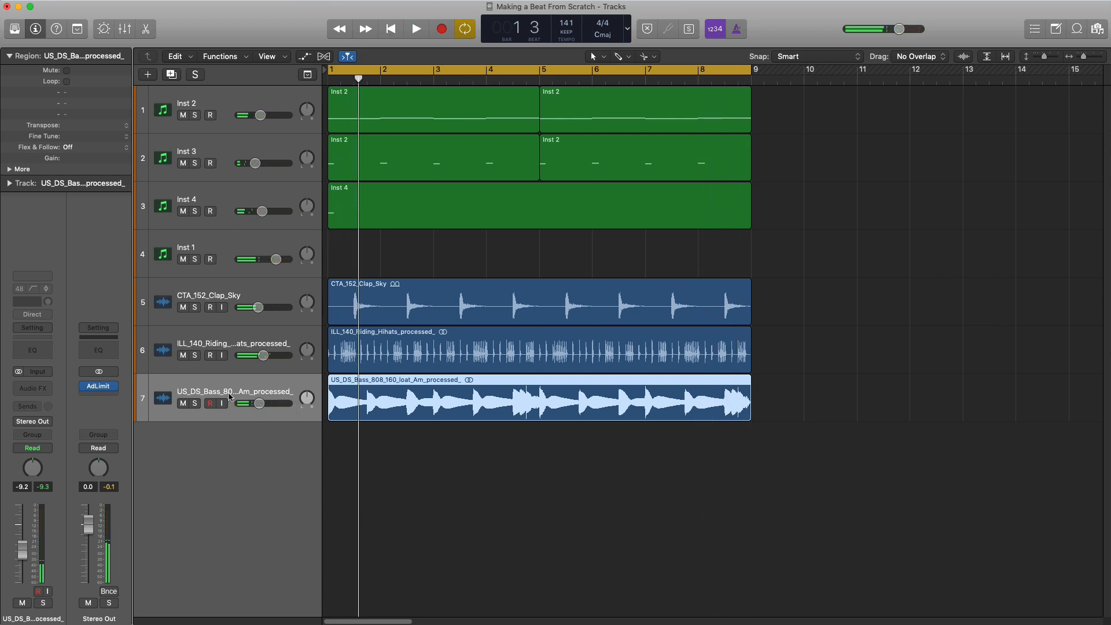
# Duplicate the Inst 4 track as a new instrument track and create an empty MIDI region on it spanning bars 1 to 9
pyautogui.click(258, 246)
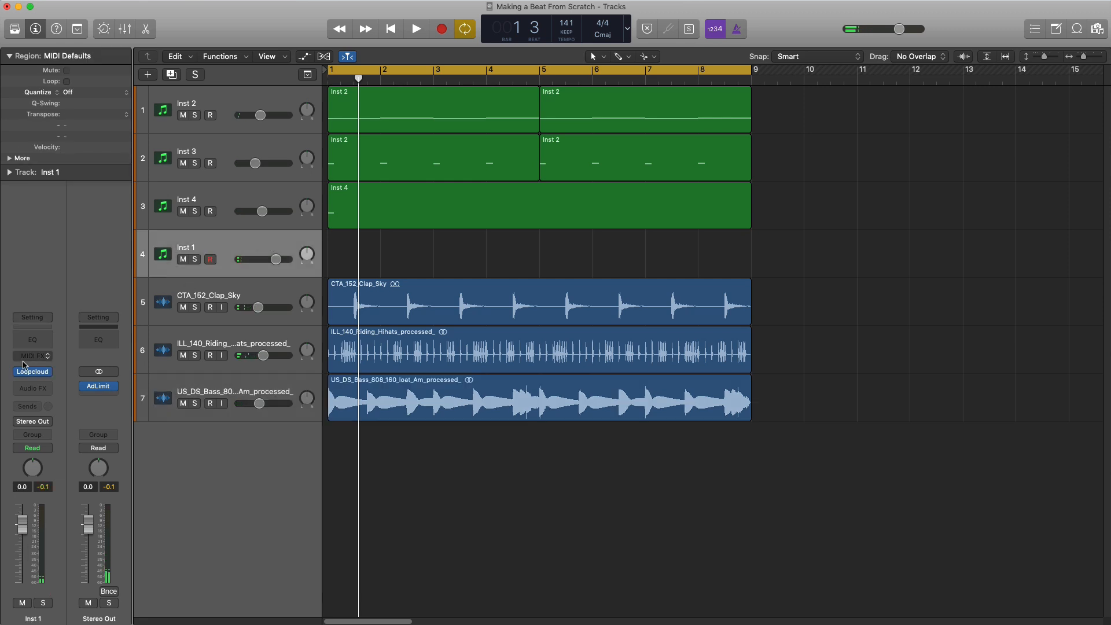
pyautogui.click(220, 205)
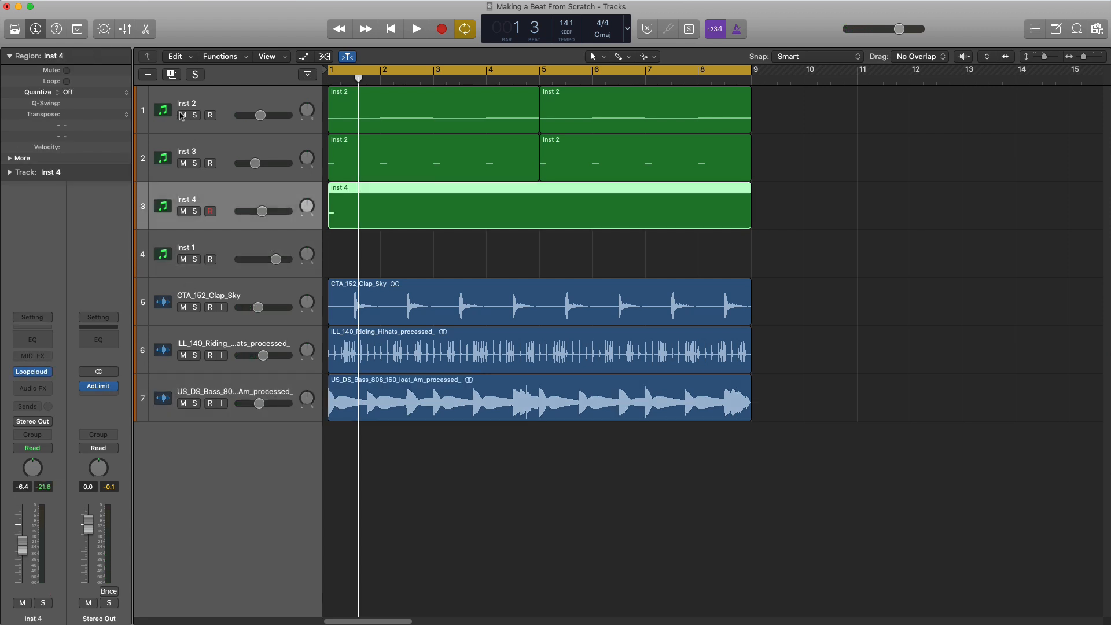
pyautogui.click(172, 76)
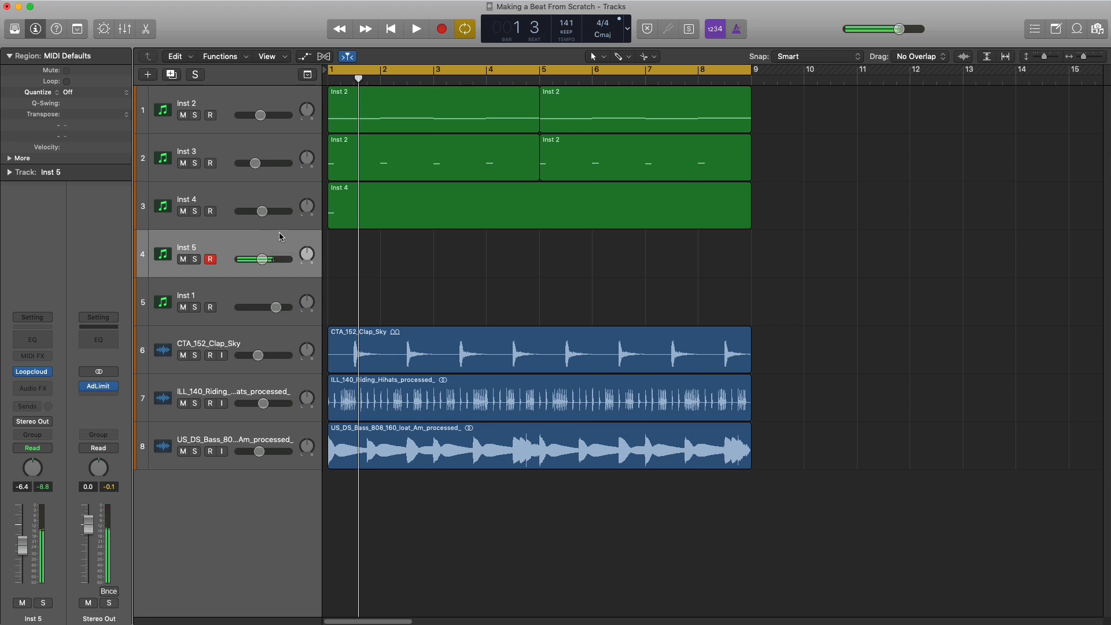
pyautogui.doubleClick(346, 269)
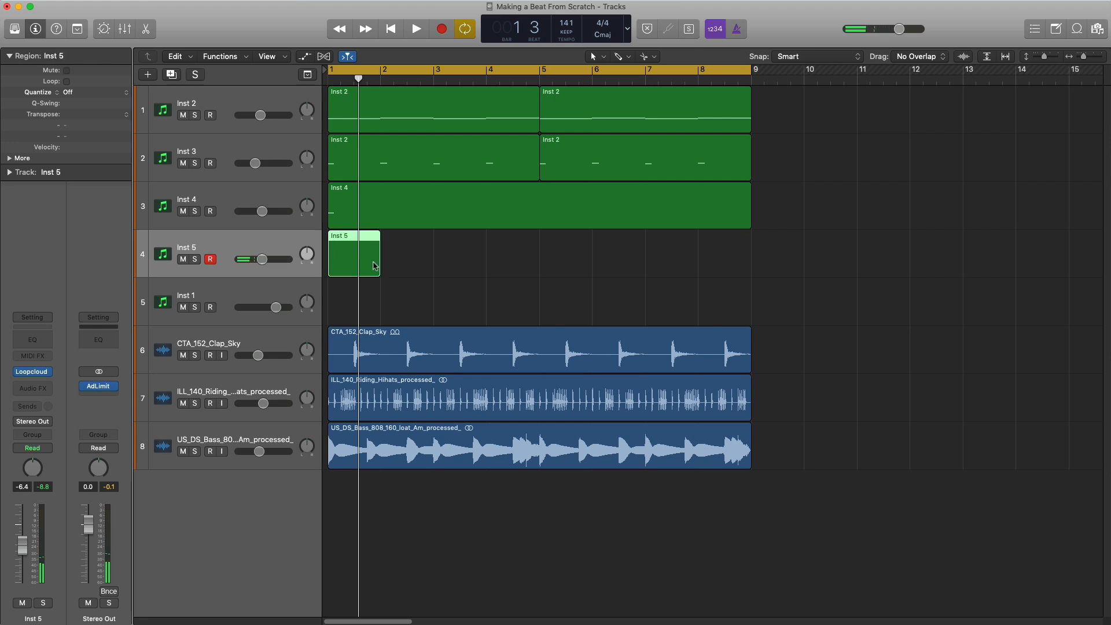
pyautogui.moveTo(378, 263); pyautogui.dragTo(751, 271)
# Audition the first Kick pad of the Evil Needle kit in Loopcloud Drum on the Inst 5 track
pyautogui.click(40, 371)
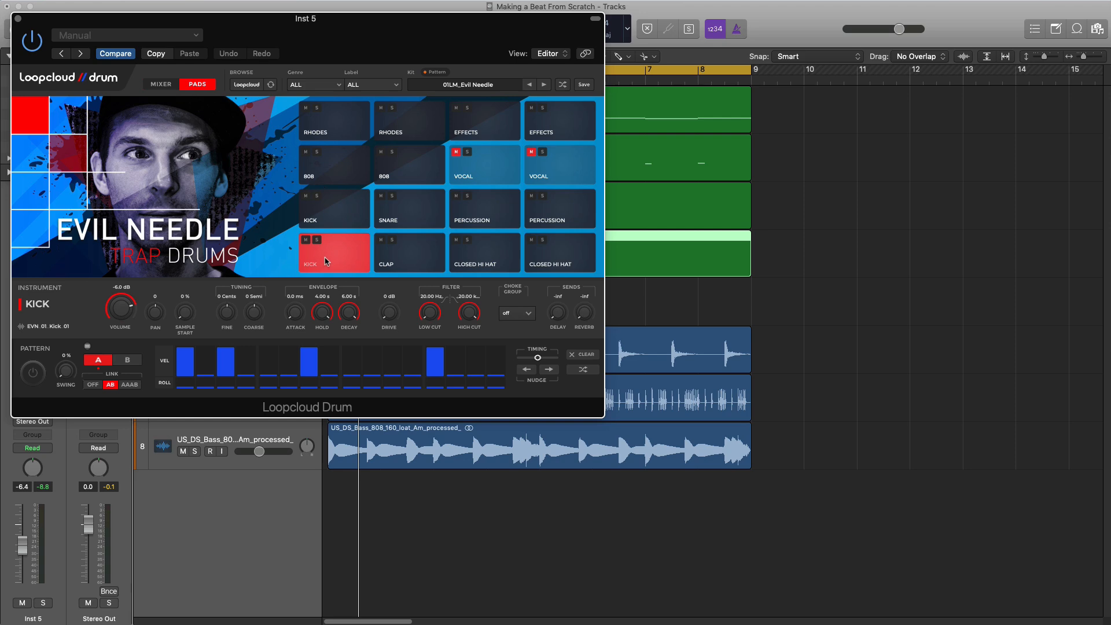
pyautogui.click(326, 266)
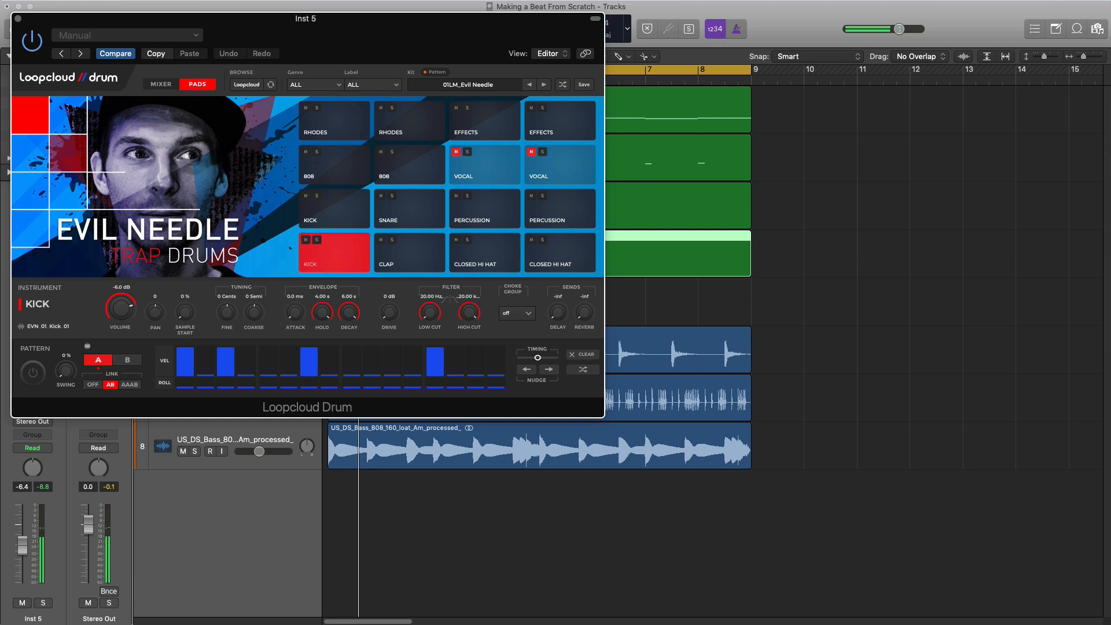
pyautogui.click(18, 19)
# Open the Inst 5 region in the Piano Roll and add C1 kick notes at bar 1 and halfway between beats 2 and 3
pyautogui.click(409, 290)
pyautogui.doubleClick(410, 268)
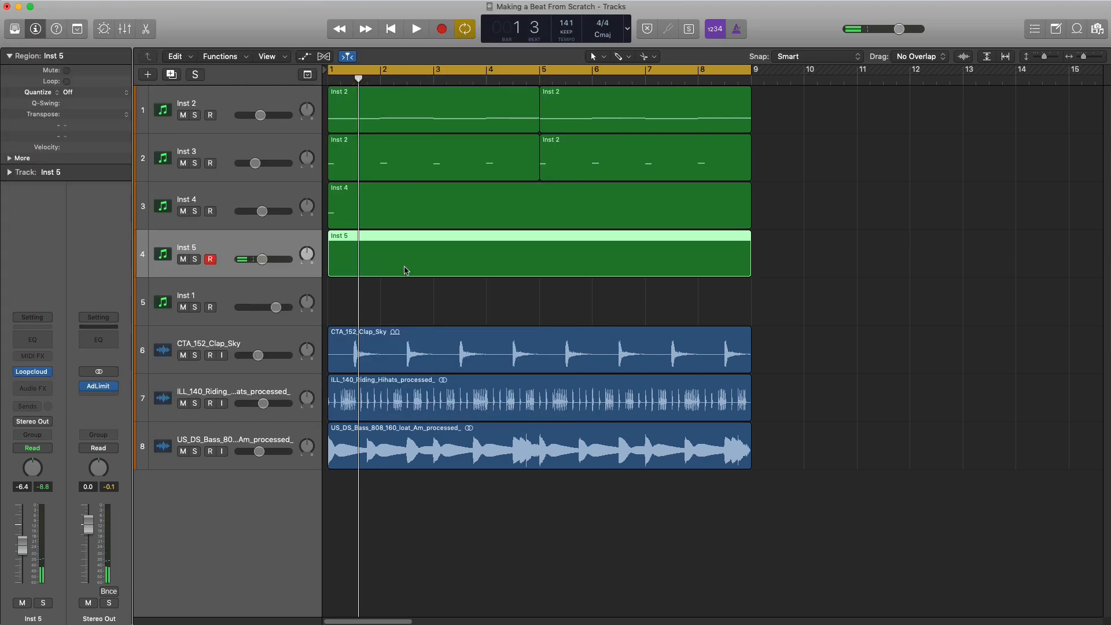
pyautogui.press('space')
pyautogui.scroll(-2, 301, 538)
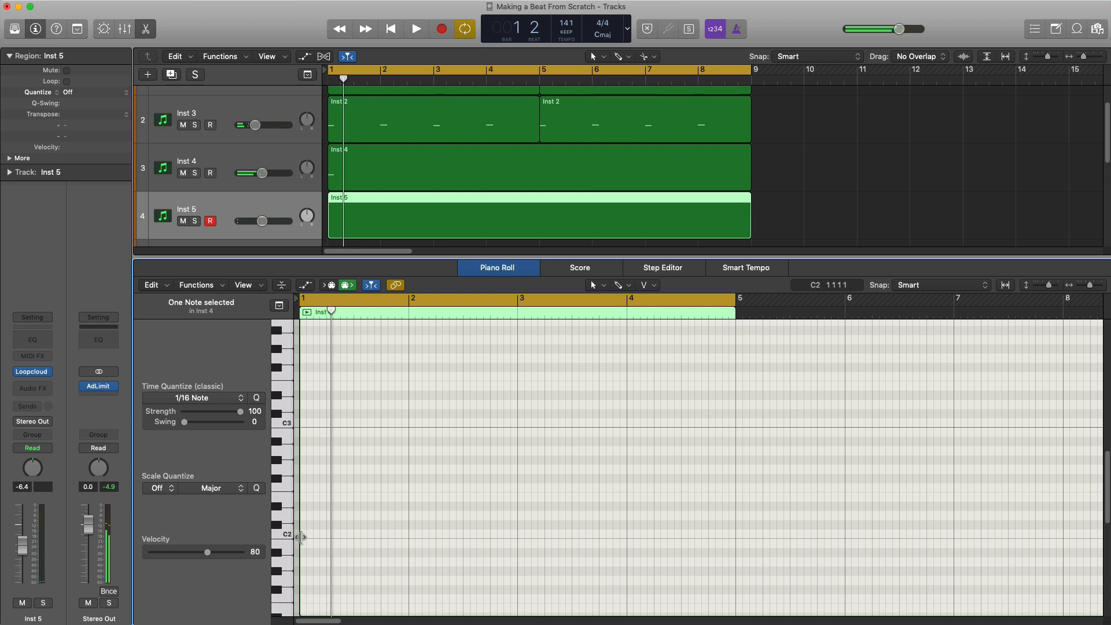
pyautogui.click(304, 534)
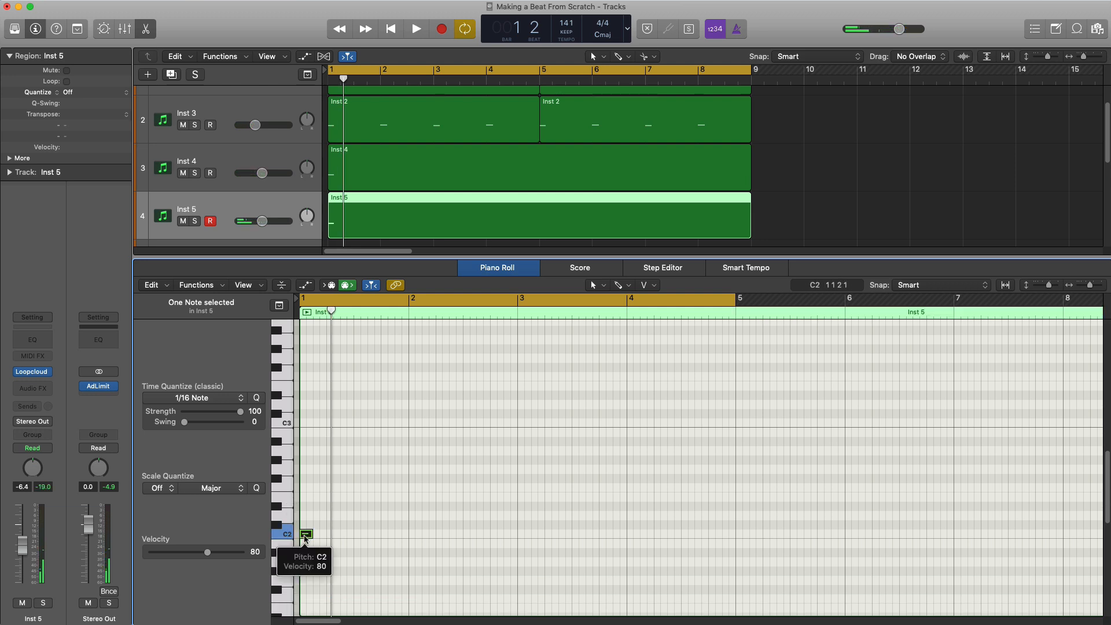
pyautogui.hotkey('shift', 'alt', 'Down')
pyautogui.press('space')
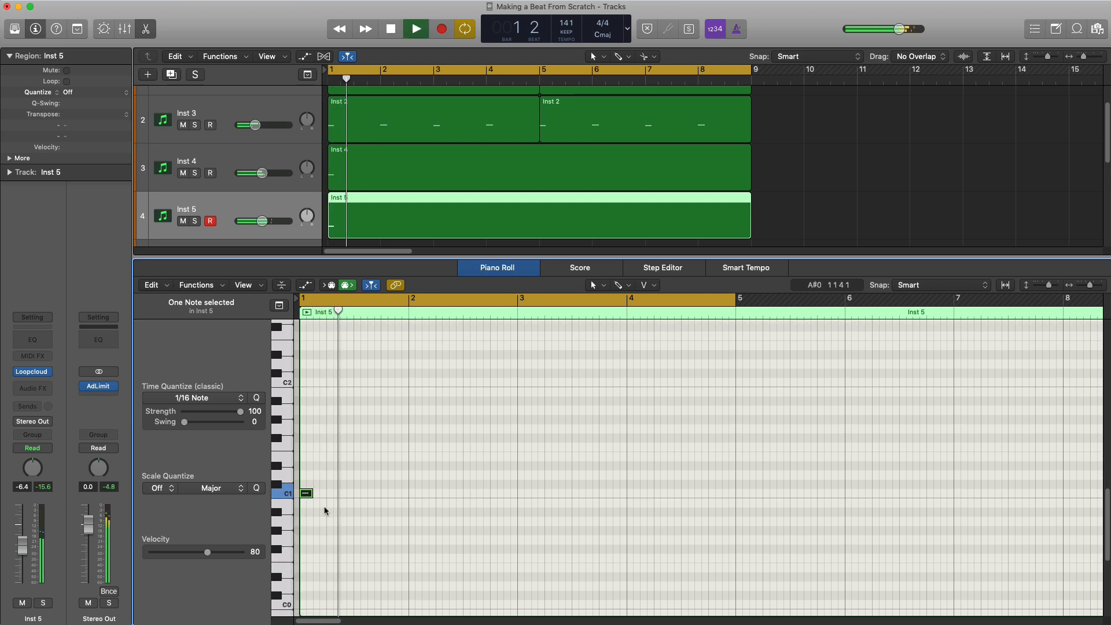
pyautogui.press('space')
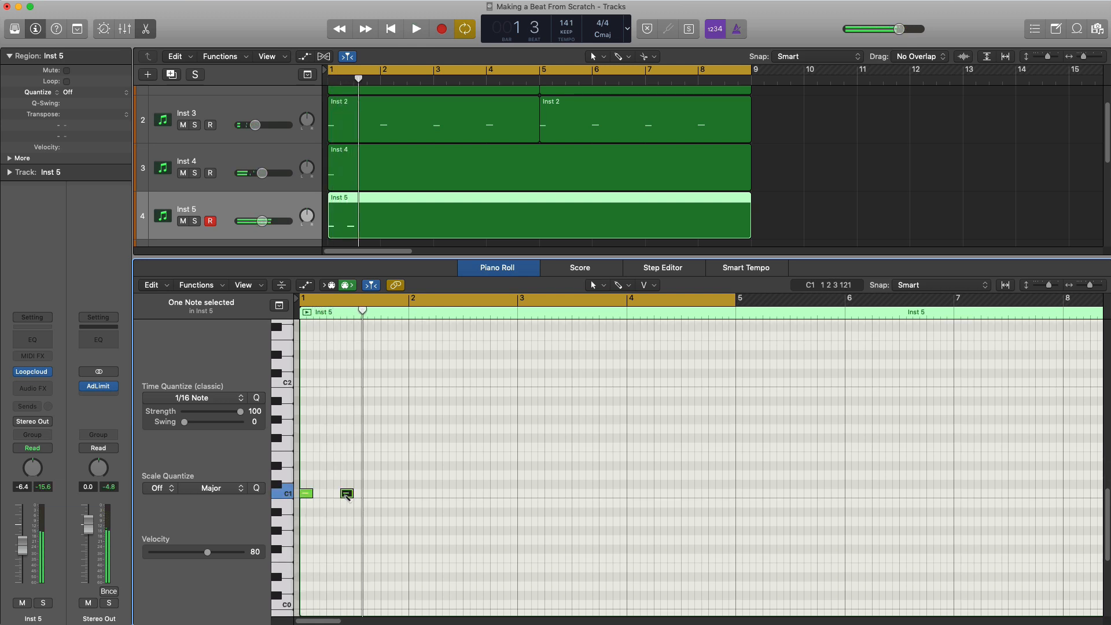
# Play the kick with the beat and raise the Inst 5 track volume to 0.0 dB
pyautogui.press('space')
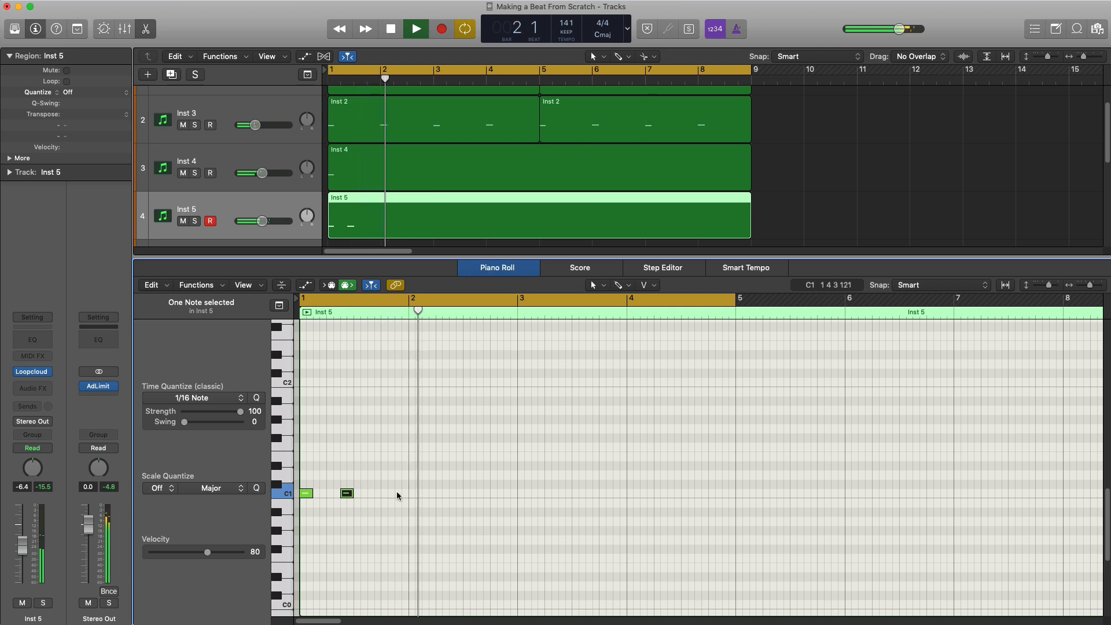
pyautogui.press('space')
pyautogui.moveTo(263, 223); pyautogui.dragTo(277, 222)
pyautogui.press('space')
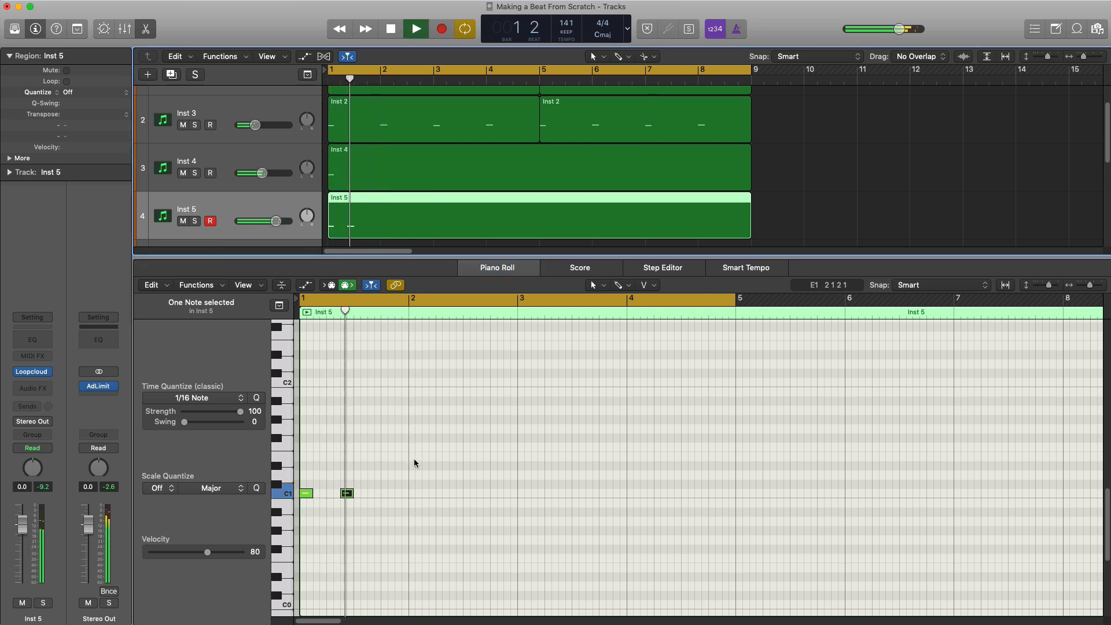
# Add a third C1 kick note at the start of bar 2 and play the beat from the start
pyautogui.press('Return')
pyautogui.click(421, 493)
pyautogui.moveTo(421, 496); pyautogui.dragTo(415, 497)
pyautogui.press('Return')
pyautogui.press('space')
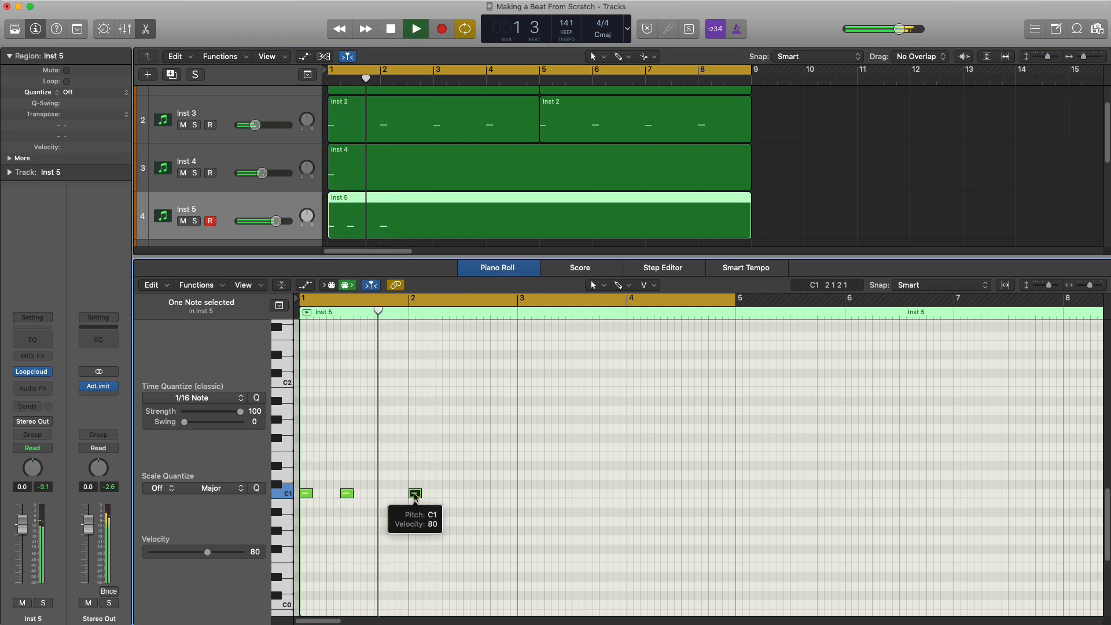
# Try a fourth C1 kick note just before bar 3 and play the beat from the start
pyautogui.press('space')
pyautogui.click(509, 494)
pyautogui.press('Return')
pyautogui.press('space')
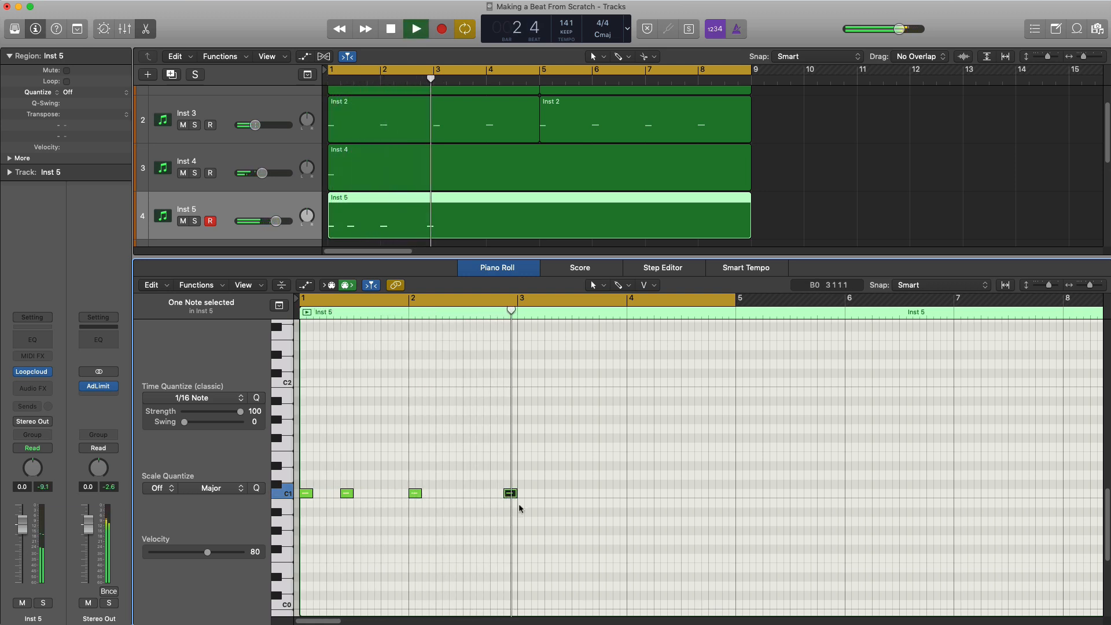
pyautogui.press('Return')
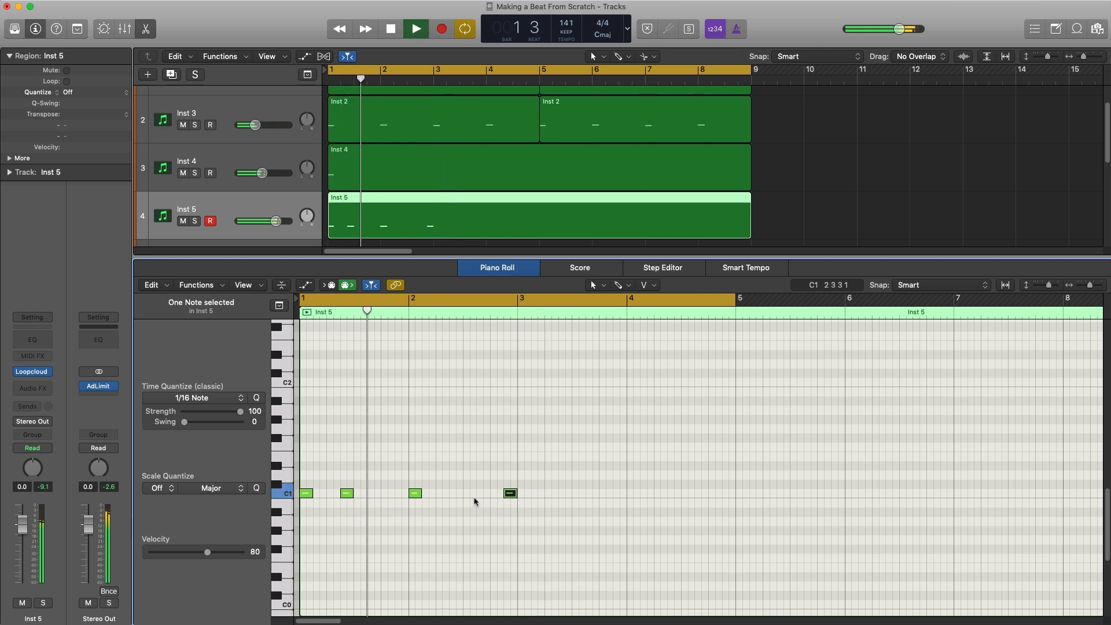
# Solo the Inst 5 kick track, play it from the start, and insert a Channel EQ on it
pyautogui.press('space')
pyautogui.click(194, 221)
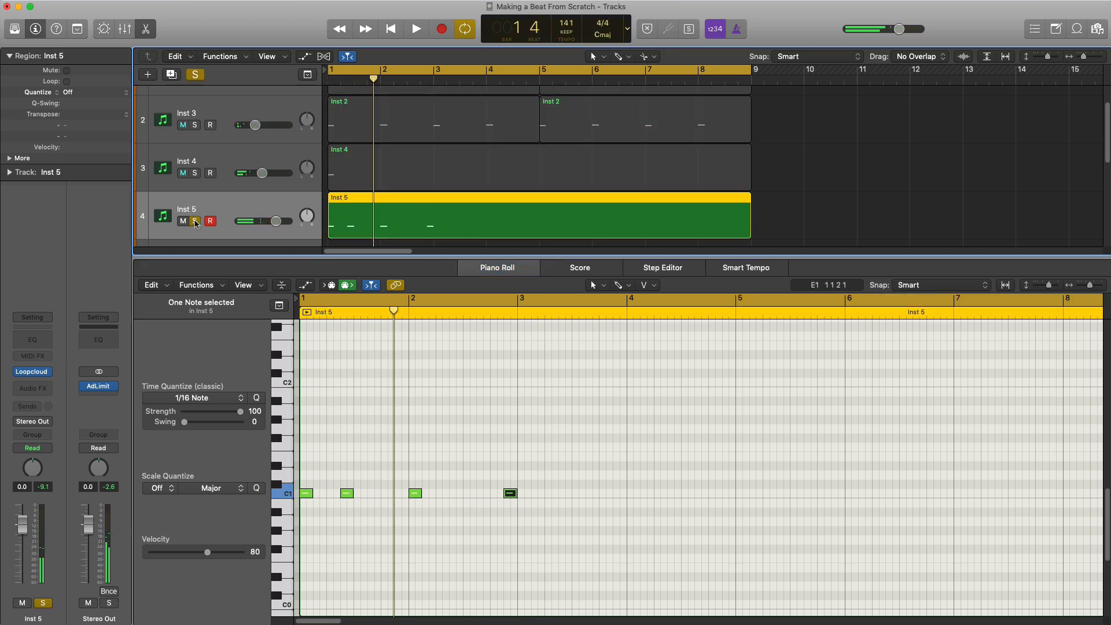
pyautogui.press('Return')
pyautogui.press('space')
pyautogui.click(33, 343)
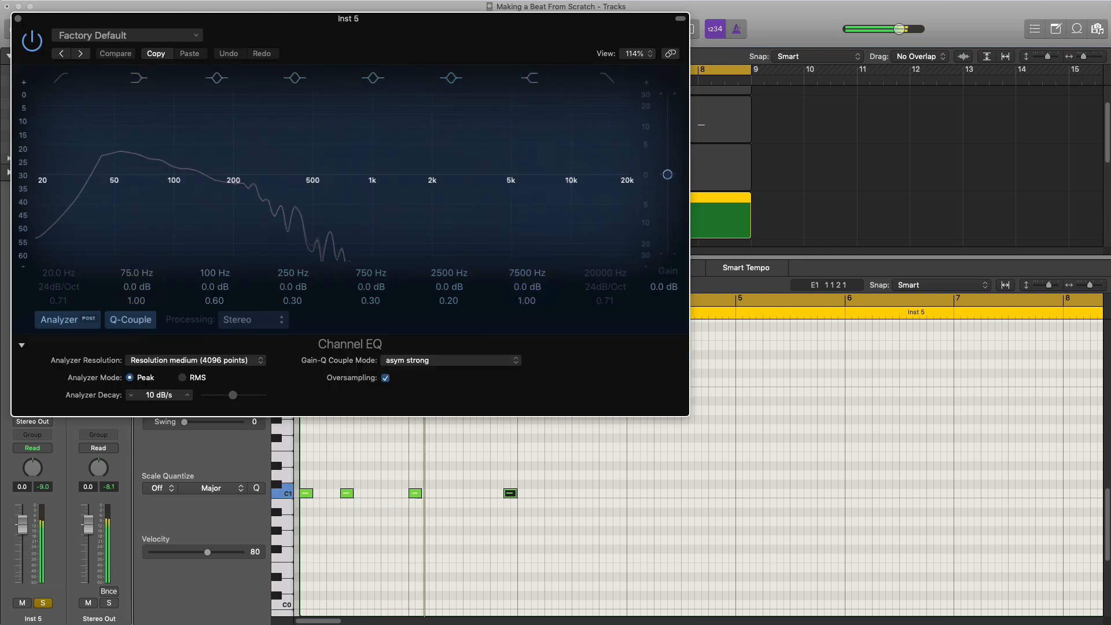
# Enable the low-cut band on the kick's Channel EQ and set it to 69 Hz with a 48 dB/Oct slope
pyautogui.click(67, 80)
pyautogui.moveTo(55, 196)
pyautogui.mouseDown()
pyautogui.moveTo(184, 199)
pyautogui.moveTo(167, 197)
pyautogui.mouseUp()
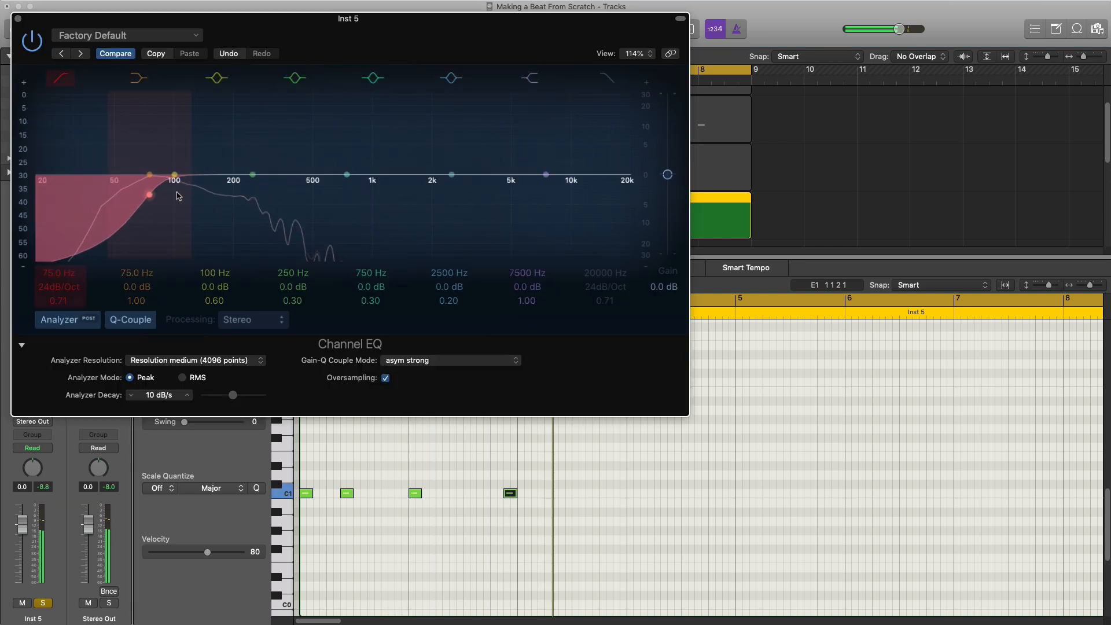
pyautogui.press('Return')
pyautogui.moveTo(71, 291); pyautogui.dragTo(73, 286)
pyautogui.press('Return')
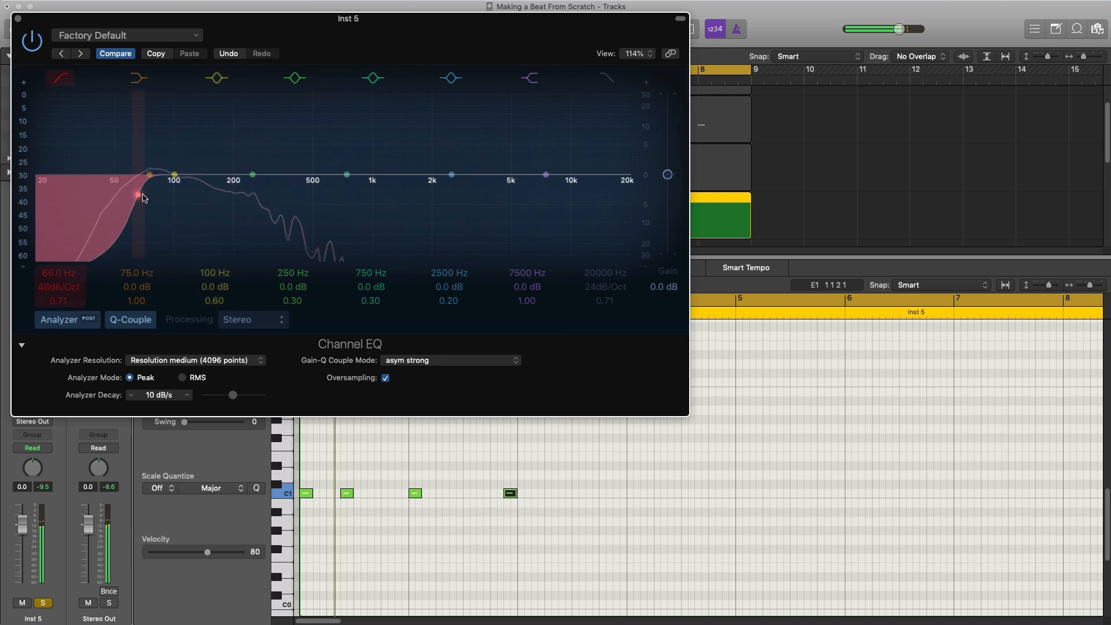
pyautogui.moveTo(139, 197); pyautogui.dragTo(143, 198)
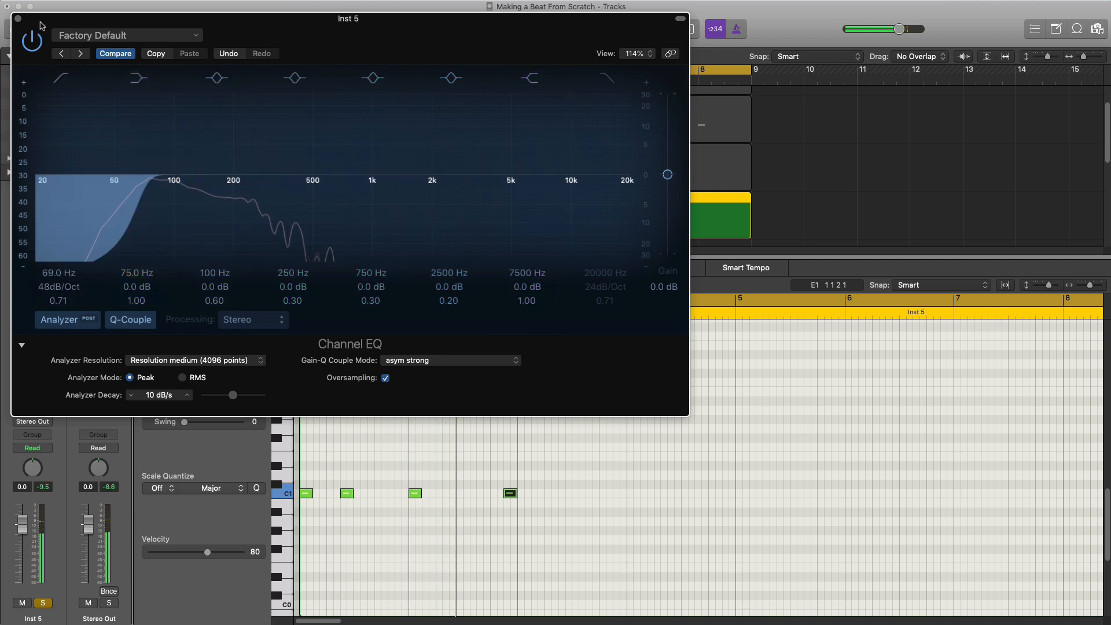
pyautogui.click(18, 19)
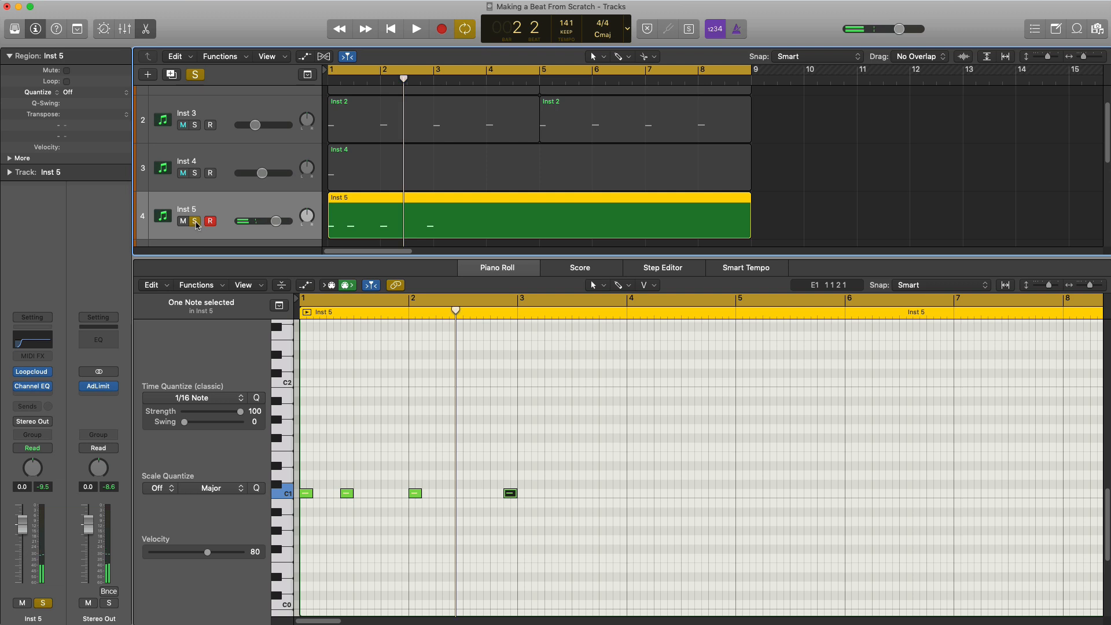
# Unsolo Inst 5 to hear the full beat, and delete the kick note just before bar 3
pyautogui.click(195, 221)
pyautogui.press('space')
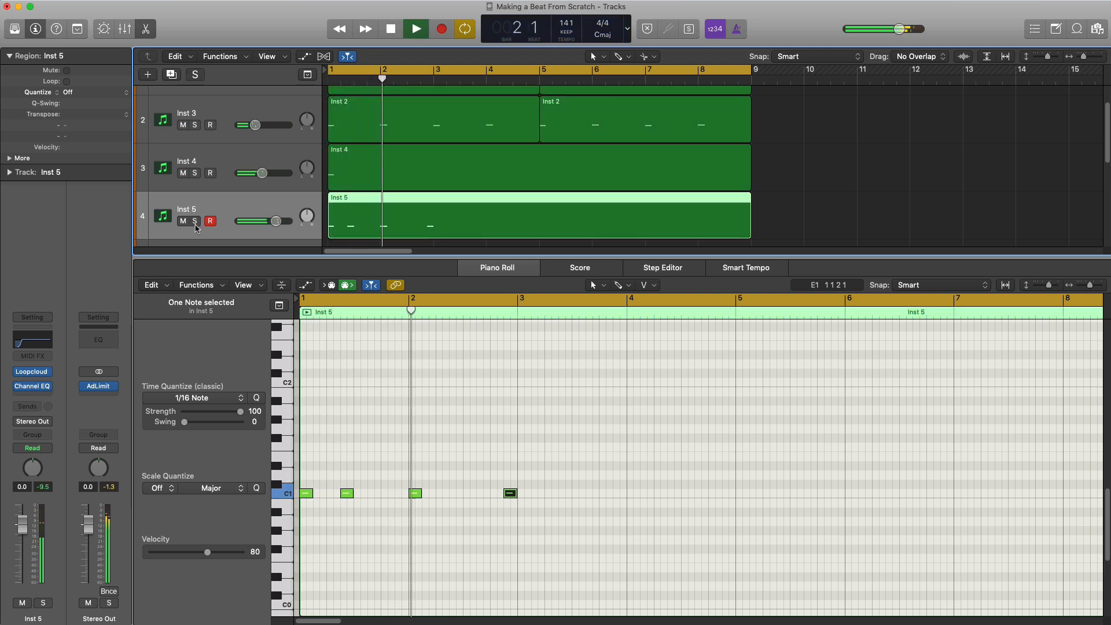
pyautogui.moveTo(464, 450); pyautogui.dragTo(511, 503)
pyautogui.press('Delete')
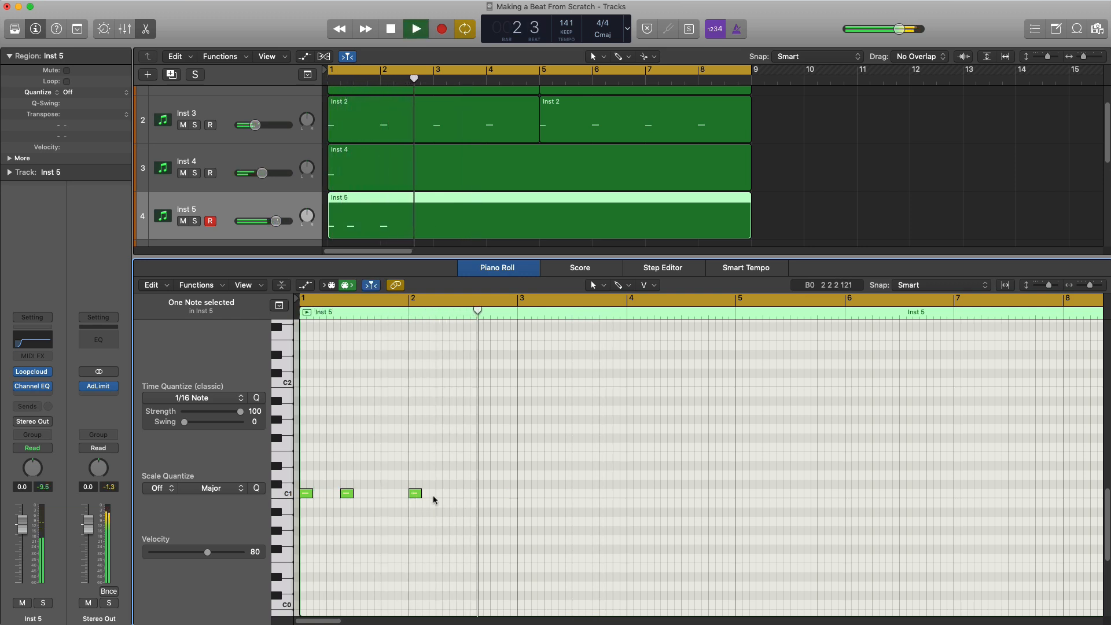
# Move the kick note at the start of bar 2 half a beat forward and play the result
pyautogui.click(414, 492)
pyautogui.press('space')
pyautogui.moveTo(415, 494); pyautogui.dragTo(428, 494)
pyautogui.press('space')
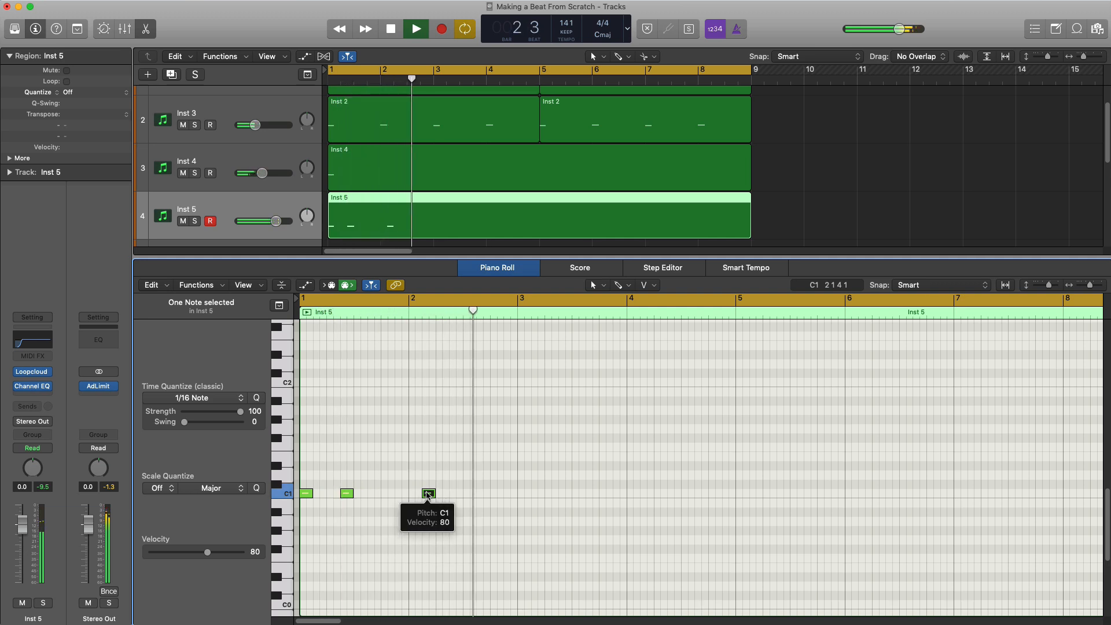
# Copy the three-note kick pattern to bars 3, 5 and 7 of the Inst 5 region and close the Piano Roll
pyautogui.press('space')
pyautogui.moveTo(470, 509); pyautogui.dragTo(311, 478)
pyautogui.press('space')
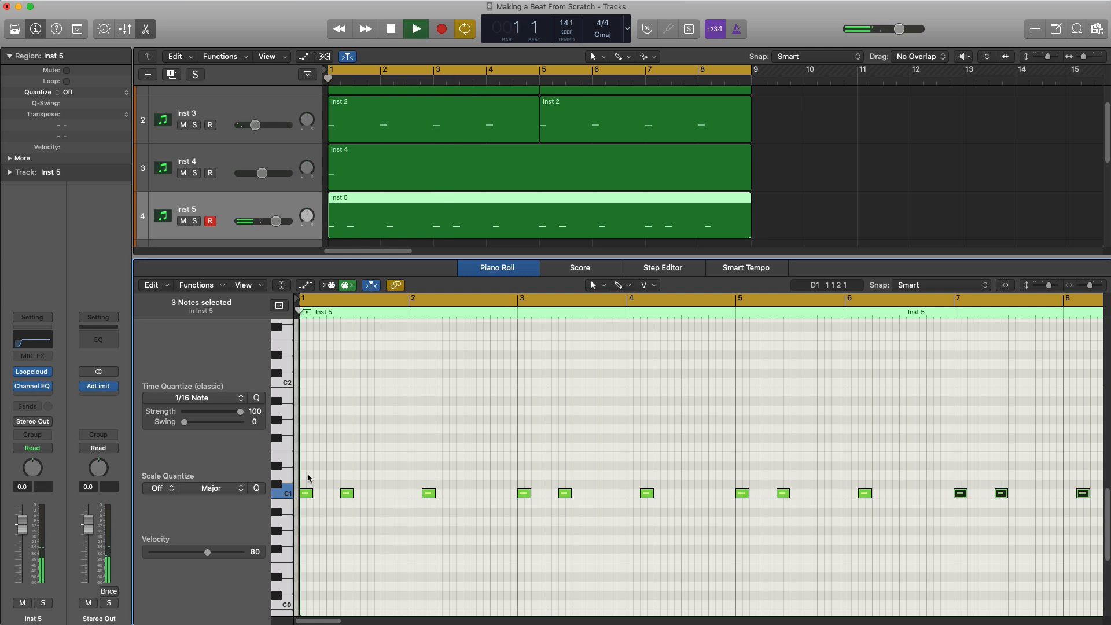
pyautogui.press('x')
pyautogui.press('x')
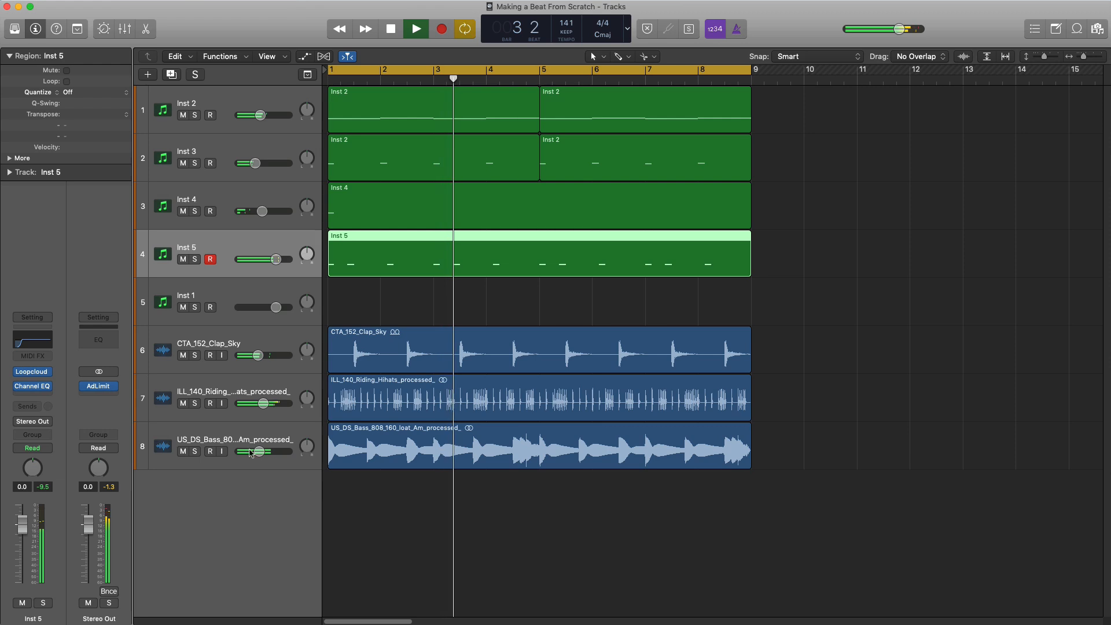
# Solo the 808 bass track and insert a Channel EQ with a high-cut filter at about 160 Hz
pyautogui.click(194, 452)
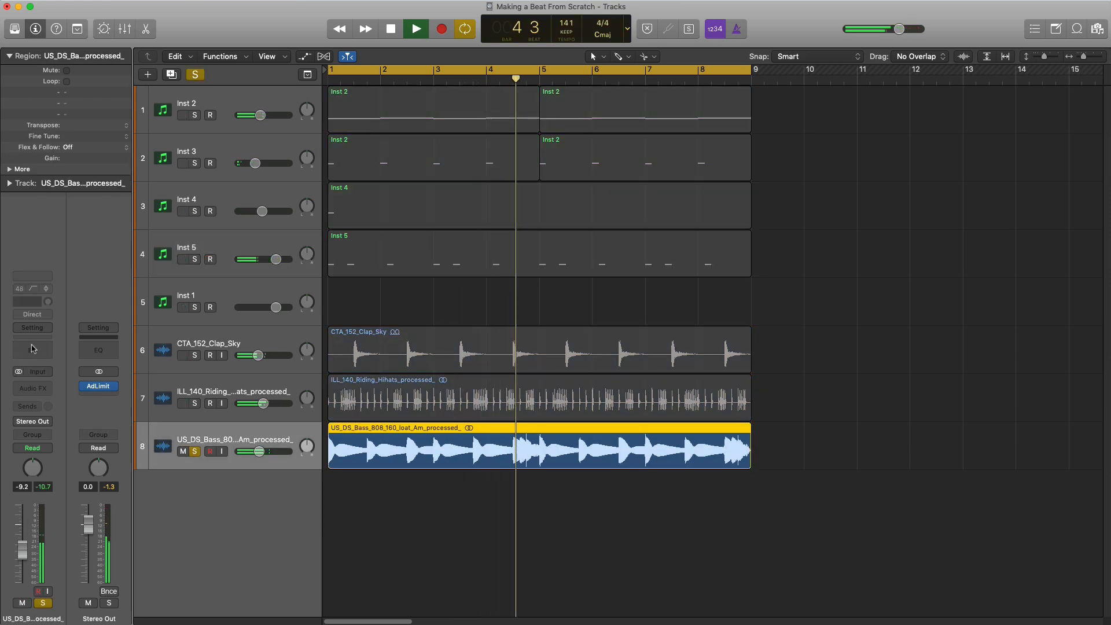
pyautogui.click(34, 350)
pyautogui.click(614, 92)
pyautogui.moveTo(637, 198); pyautogui.dragTo(187, 197)
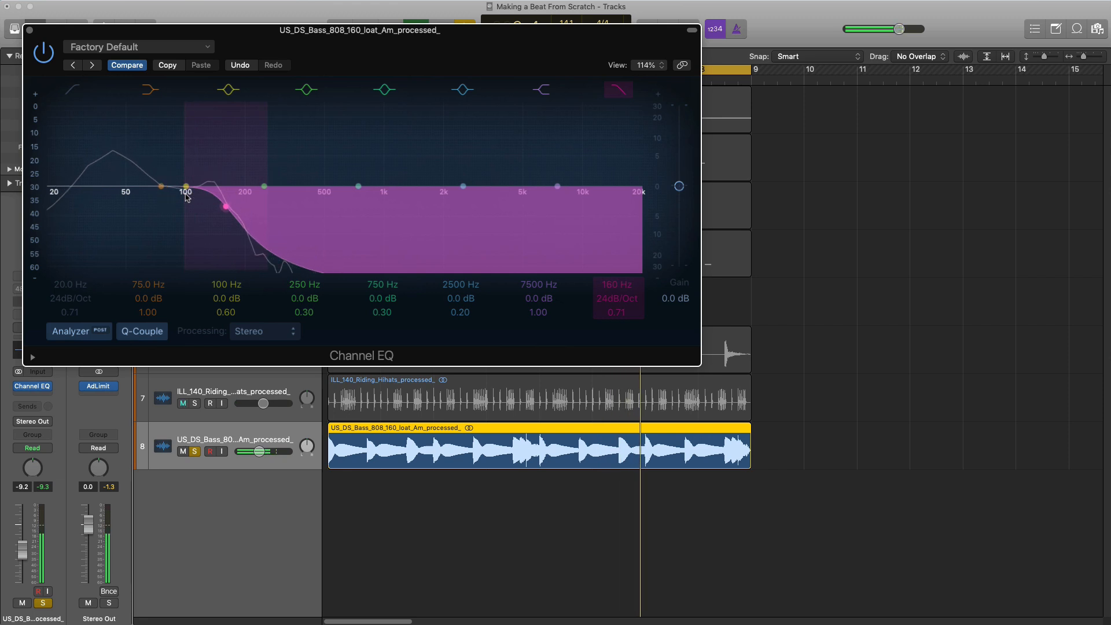
pyautogui.click(30, 31)
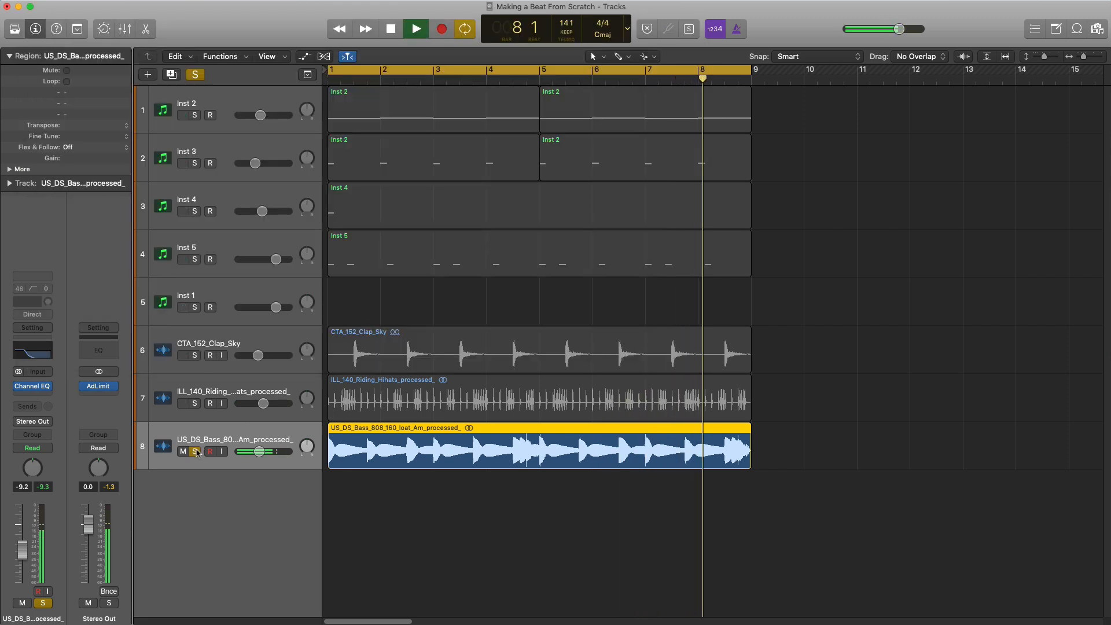
# Unsolo the 808 bass track and raise its volume to -7.2 dB against the full beat
pyautogui.click(195, 451)
pyautogui.click(183, 452)
pyautogui.click(184, 452)
pyautogui.moveTo(258, 452); pyautogui.dragTo(260, 451)
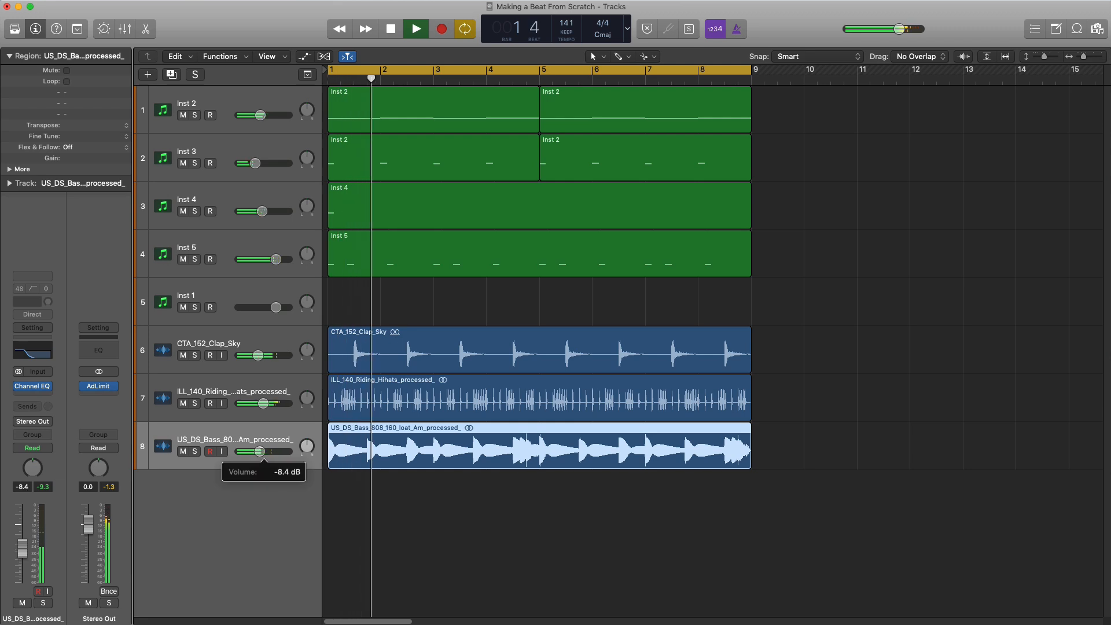
pyautogui.click(261, 450)
pyautogui.moveTo(261, 450); pyautogui.dragTo(263, 451)
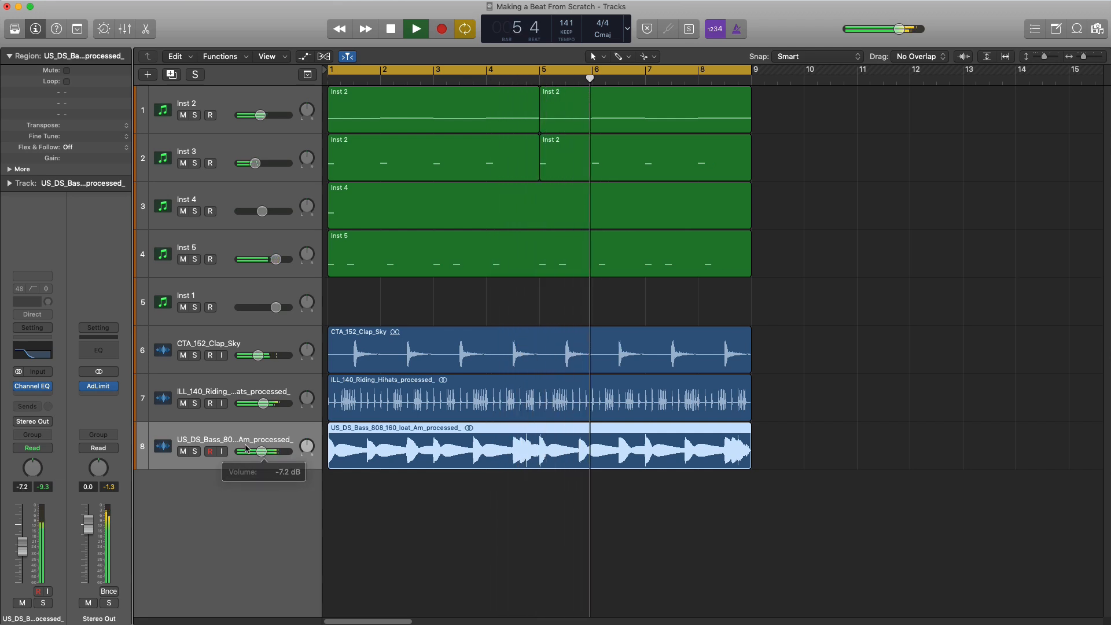
# Raise the high-cut frequency in the 808 bass track's Channel EQ to 220 Hz and close the plug-in
pyautogui.click(35, 390)
pyautogui.moveTo(231, 199); pyautogui.dragTo(254, 216)
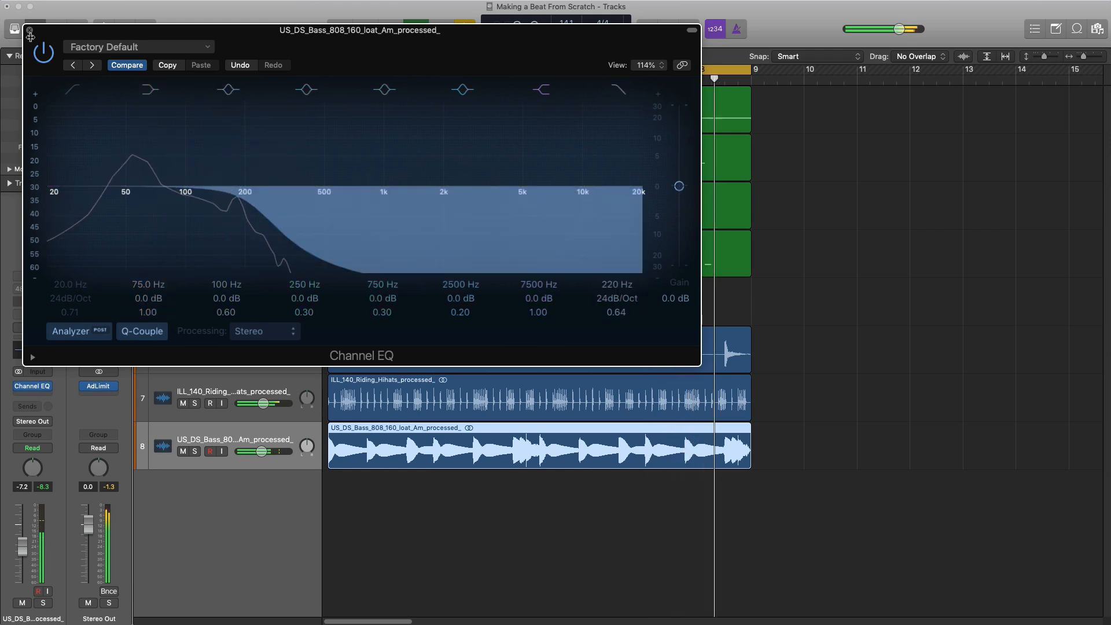
pyautogui.click(30, 30)
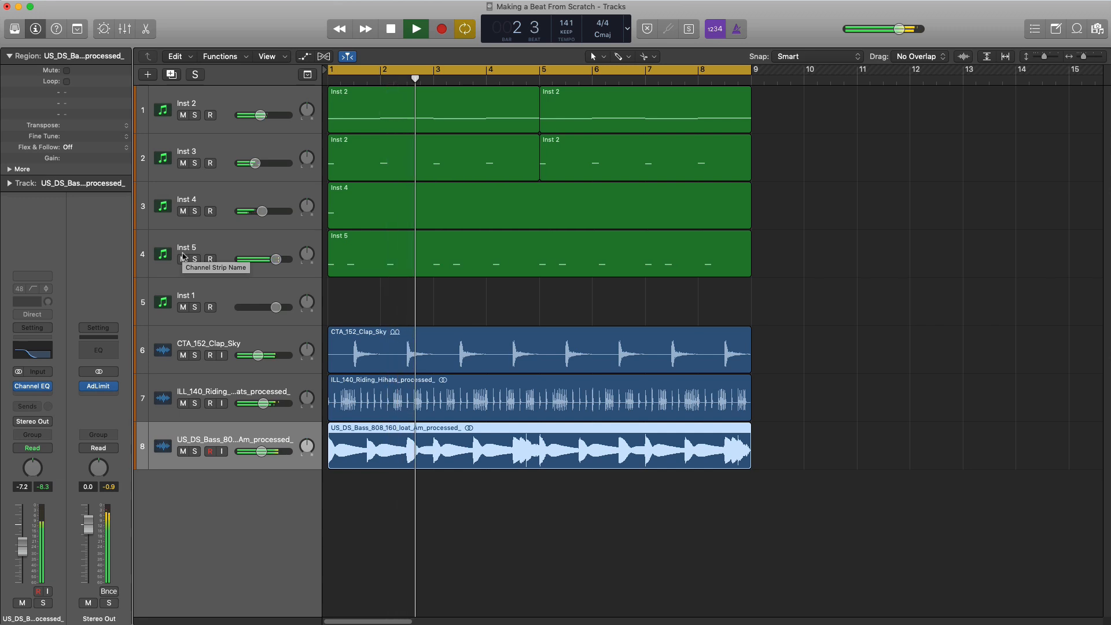
# Load the 01LM_Maribou State kit in Inst 5's Loopcloud Drum and remove the Channel EQ from that track
pyautogui.press('space')
pyautogui.click(409, 260)
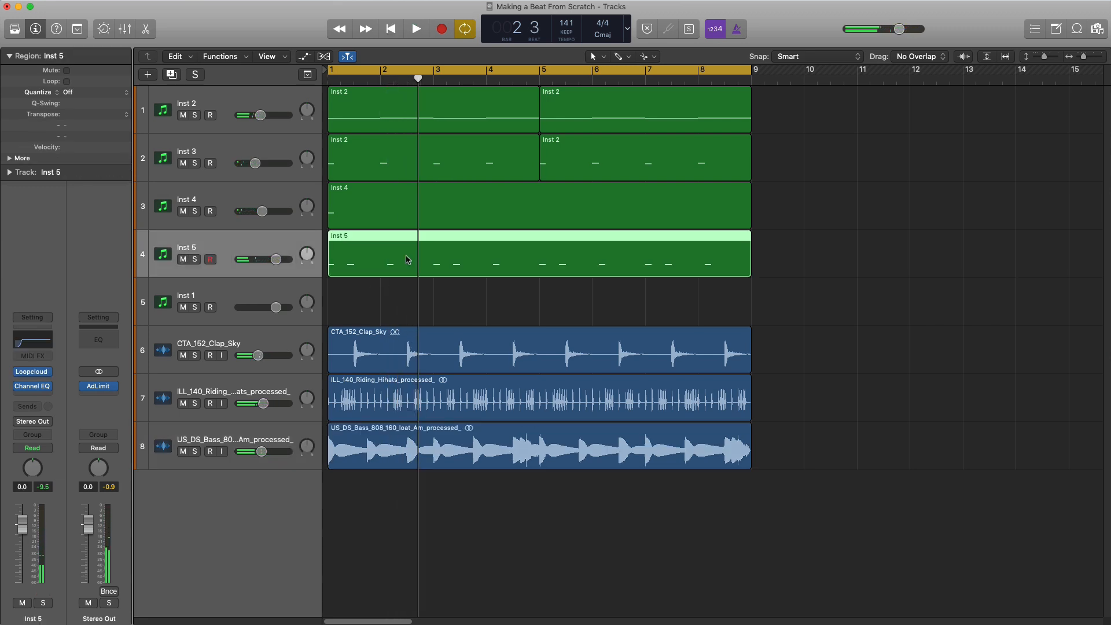
pyautogui.click(32, 373)
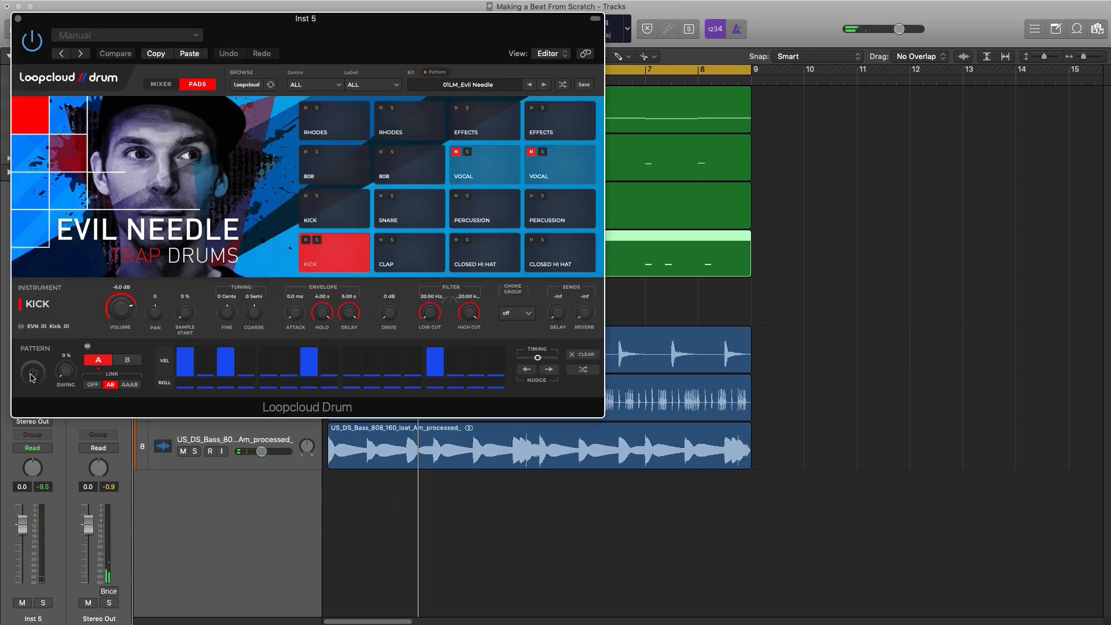
pyautogui.click(466, 86)
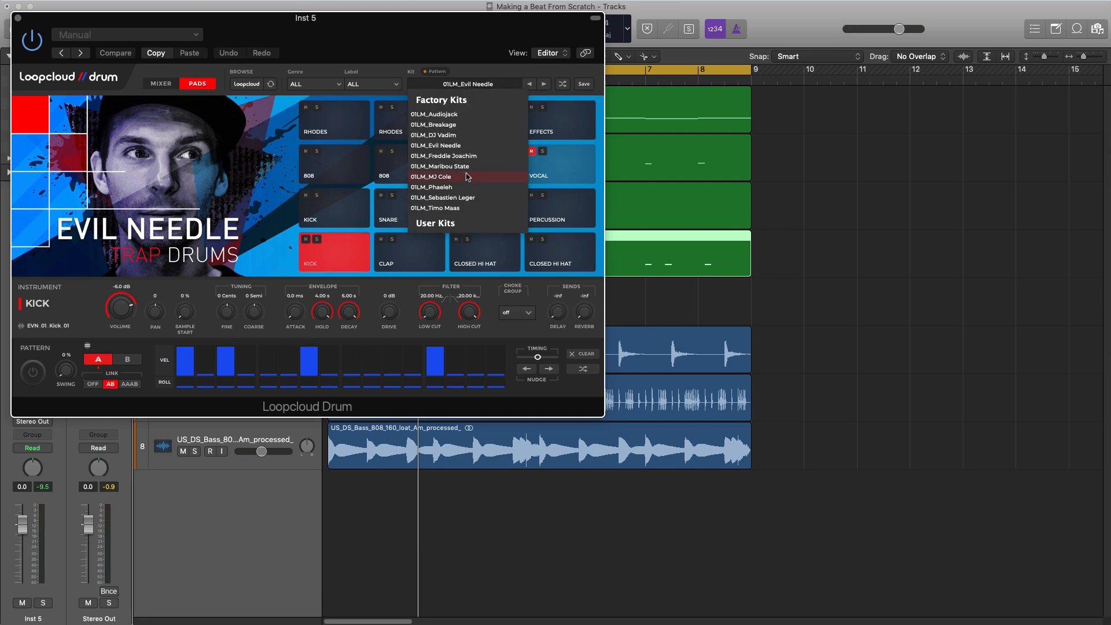
pyautogui.click(448, 166)
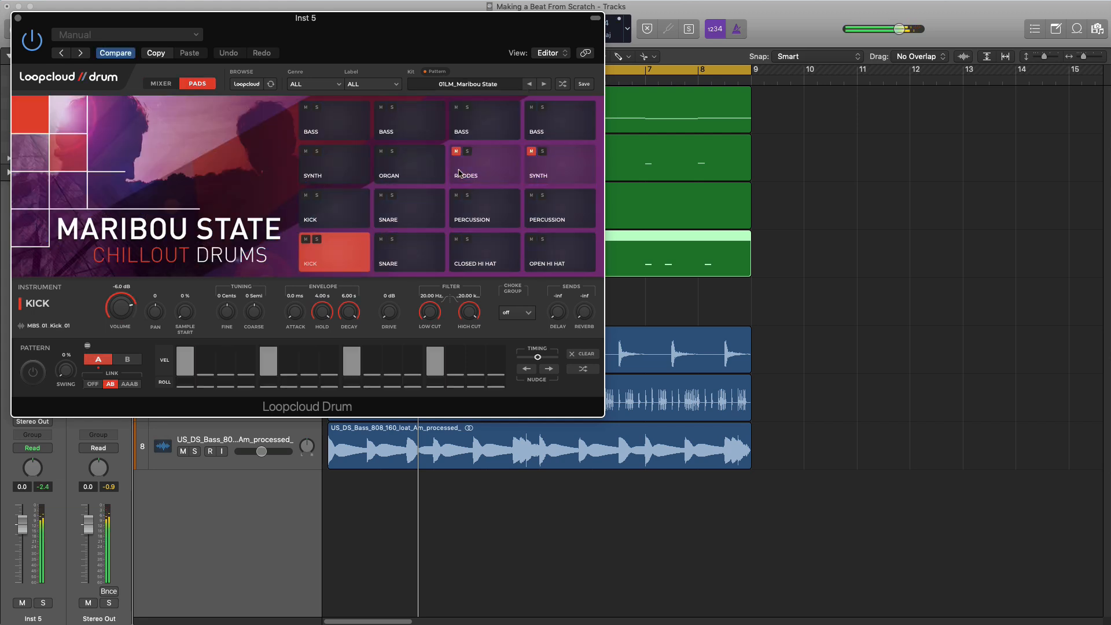
pyautogui.click(19, 19)
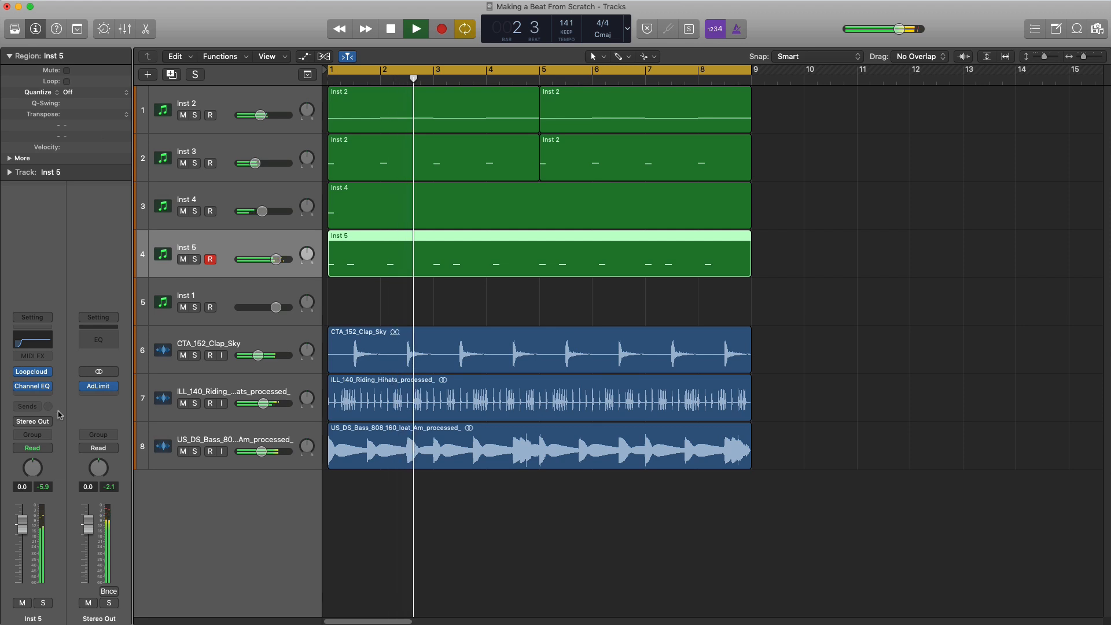
pyautogui.click(48, 386)
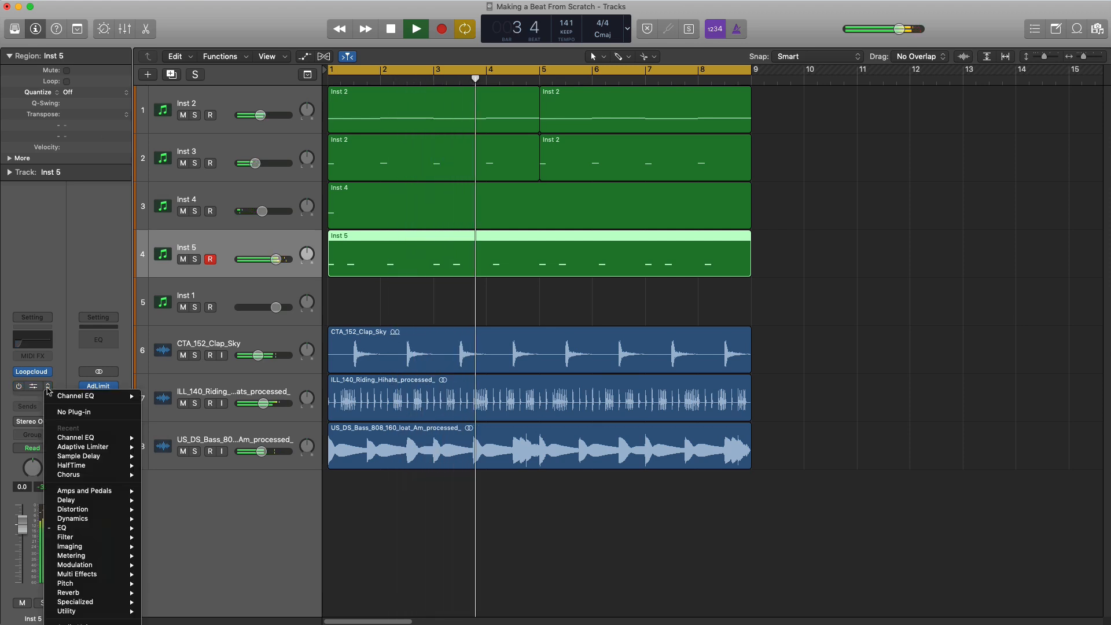
pyautogui.click(99, 412)
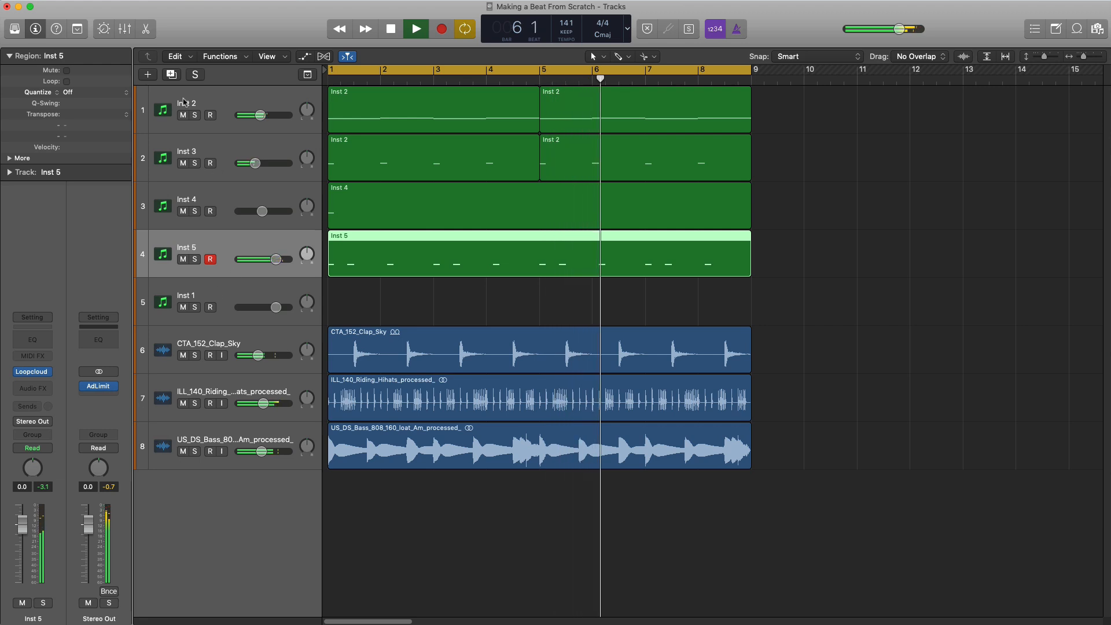
# Duplicate the Inst 5 track, create an empty region from bar 1 to bar 9 on it and open the region for note editing
pyautogui.press('super+d')
pyautogui.click(347, 310)
pyautogui.moveTo(379, 322)
pyautogui.mouseDown()
pyautogui.moveTo(761, 325)
pyautogui.moveTo(745, 326)
pyautogui.mouseUp()
pyautogui.doubleClick(627, 315)
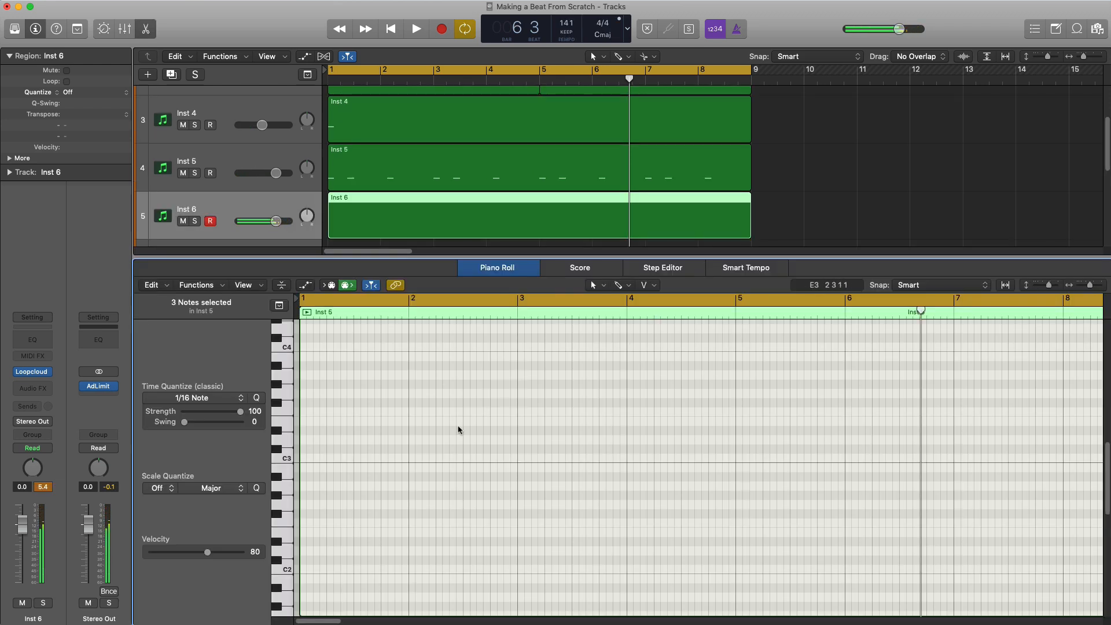
# During playback, add D#1 percussion notes on beat 4 of bars 1, 3, 5 and 7 in the Inst 6 region
pyautogui.scroll(-5, 408, 457)
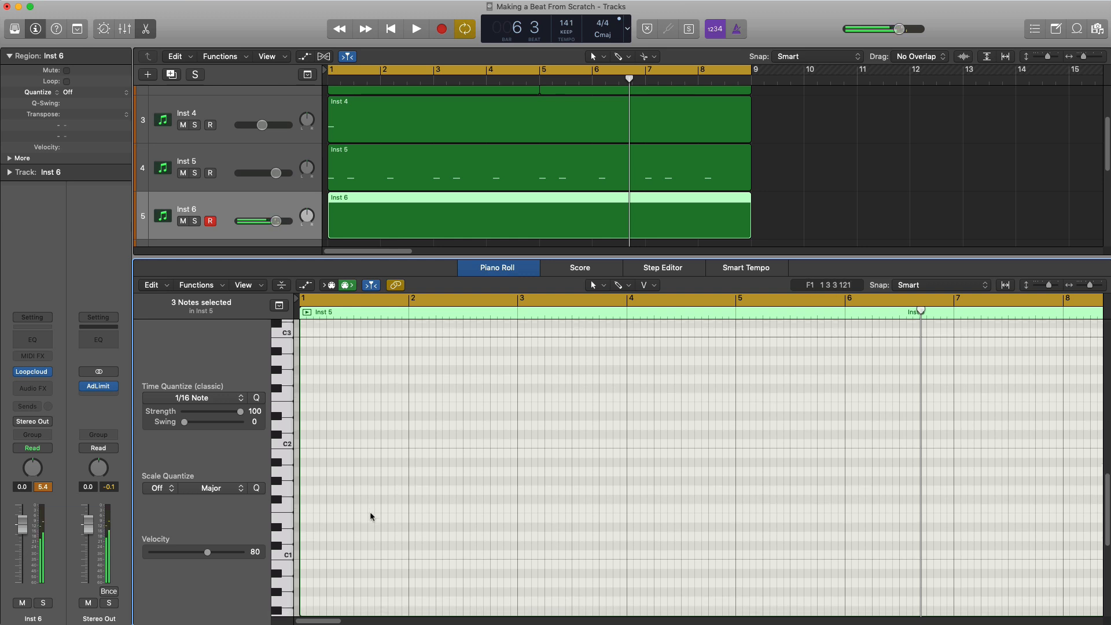
pyautogui.press('space')
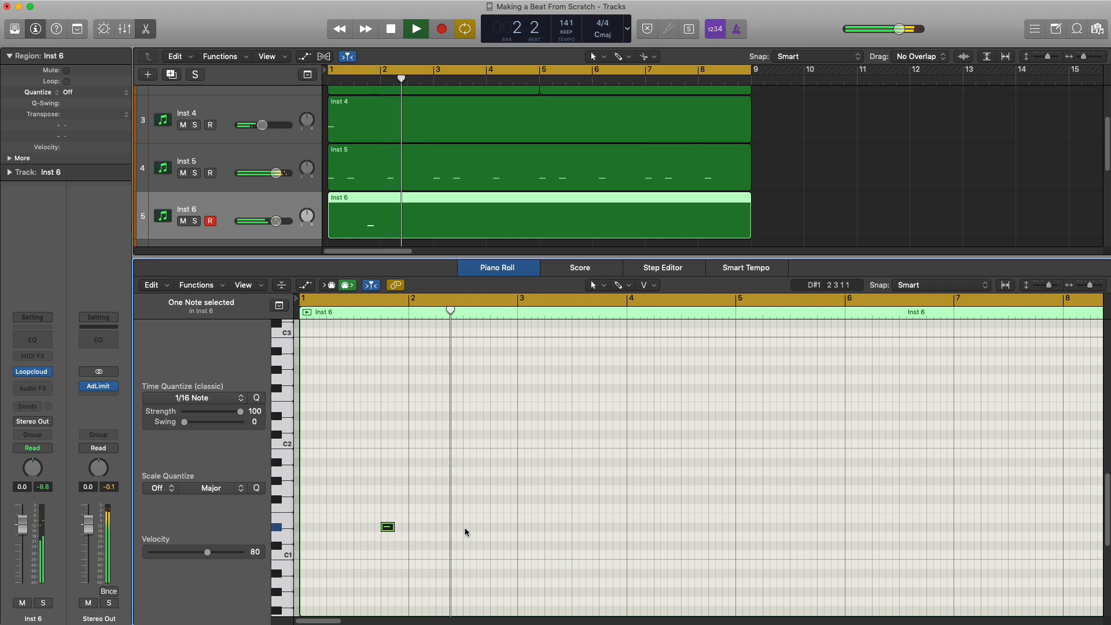
pyautogui.click(602, 527)
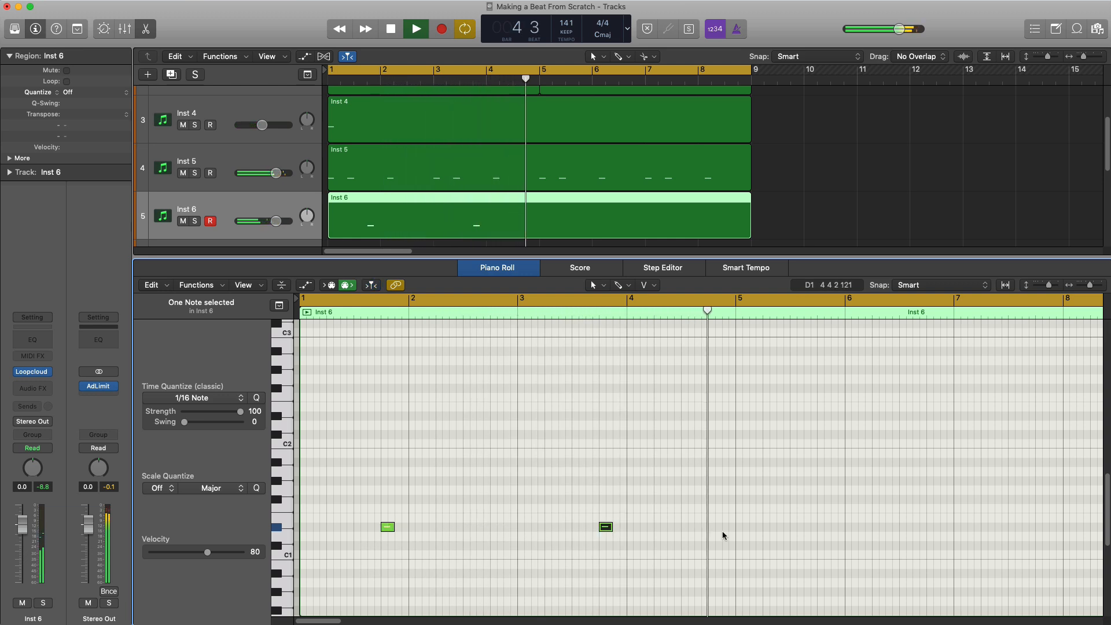
pyautogui.keyDown('super'); pyautogui.click(822, 529); pyautogui.keyUp('super')
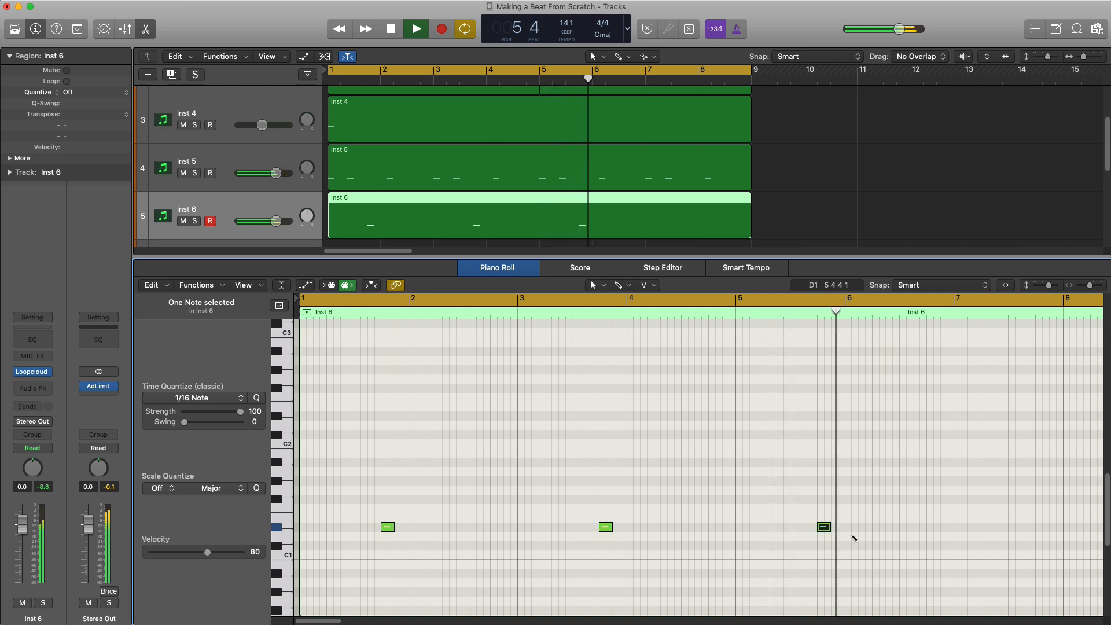
pyautogui.press('super+Left')
pyautogui.press('super+Left')
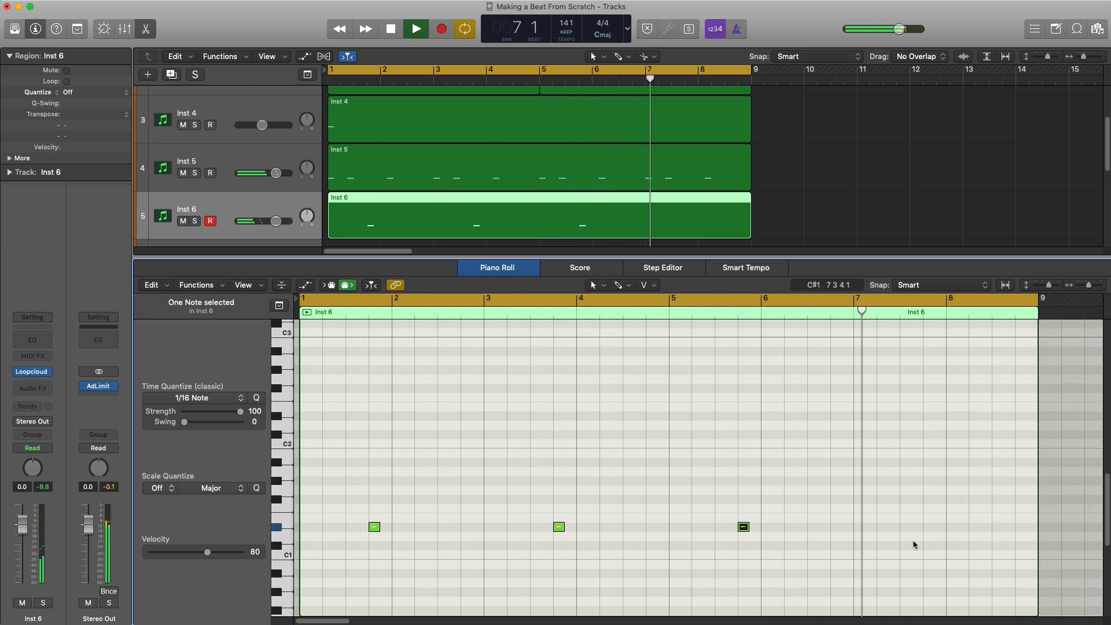
pyautogui.keyDown('super'); pyautogui.click(924, 527); pyautogui.keyUp('super')
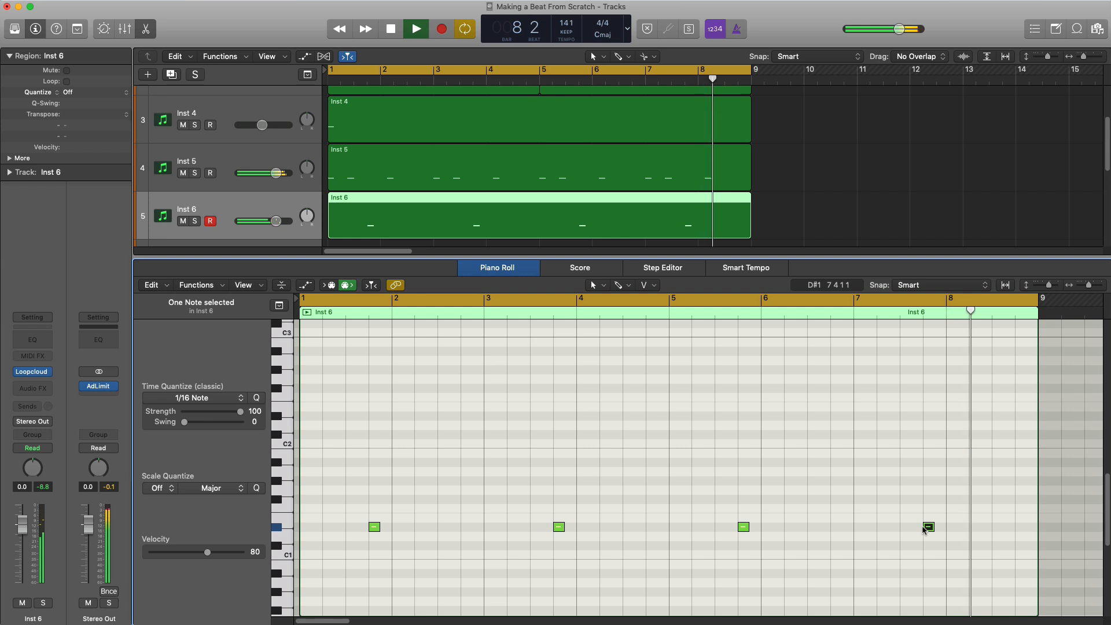
# Lower the Inst 6 track's volume and pan it slightly off-centre, and close the Piano Roll
pyautogui.click(276, 221)
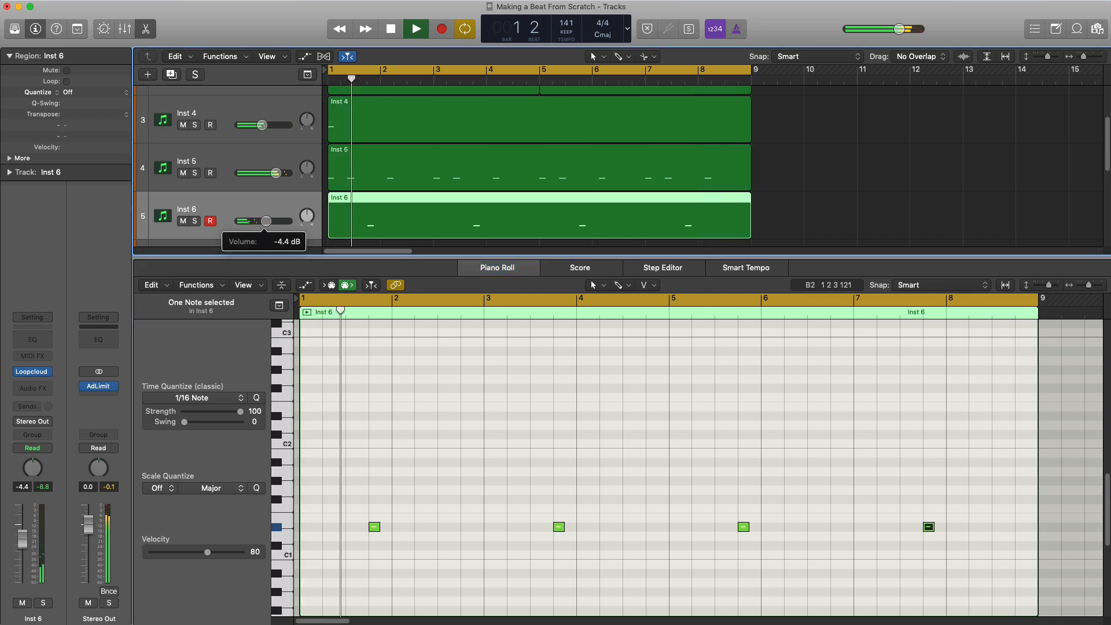
pyautogui.moveTo(276, 221)
pyautogui.mouseDown()
pyautogui.moveTo(259, 221)
pyautogui.moveTo(307, 219)
pyautogui.moveTo(261, 221)
pyautogui.mouseUp()
pyautogui.moveTo(307, 216); pyautogui.dragTo(307, 219)
pyautogui.press('super+d')
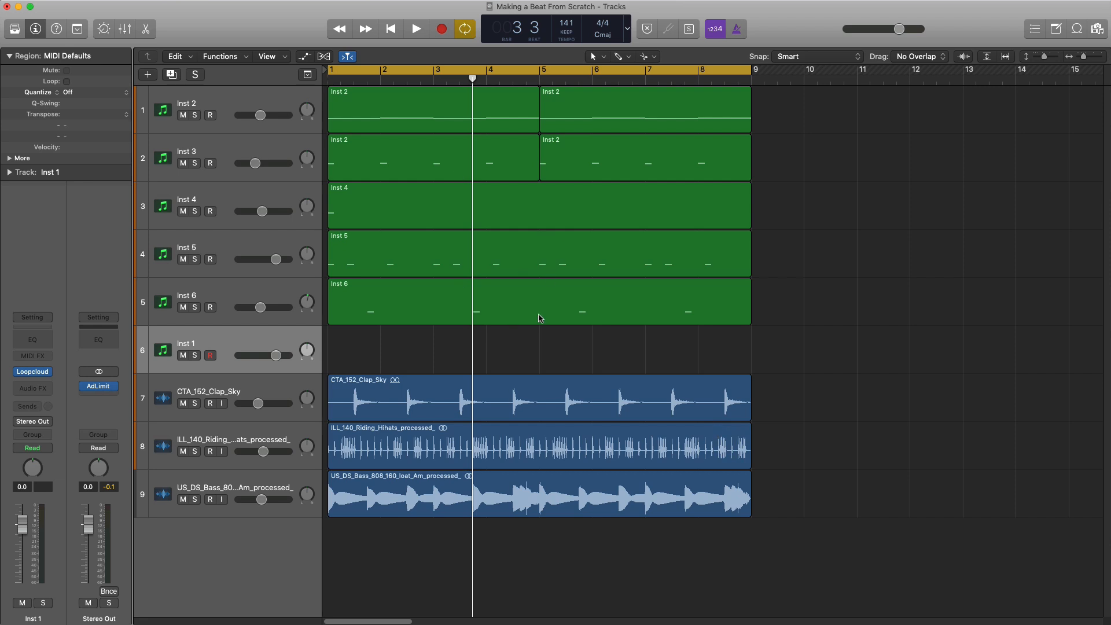
# Switch to Loopcloud and replace the A, Minor and Trap search tags with a search for "vocal"
pyautogui.press('super+Tab')
pyautogui.moveTo(909, 33); pyautogui.dragTo(278, 37)
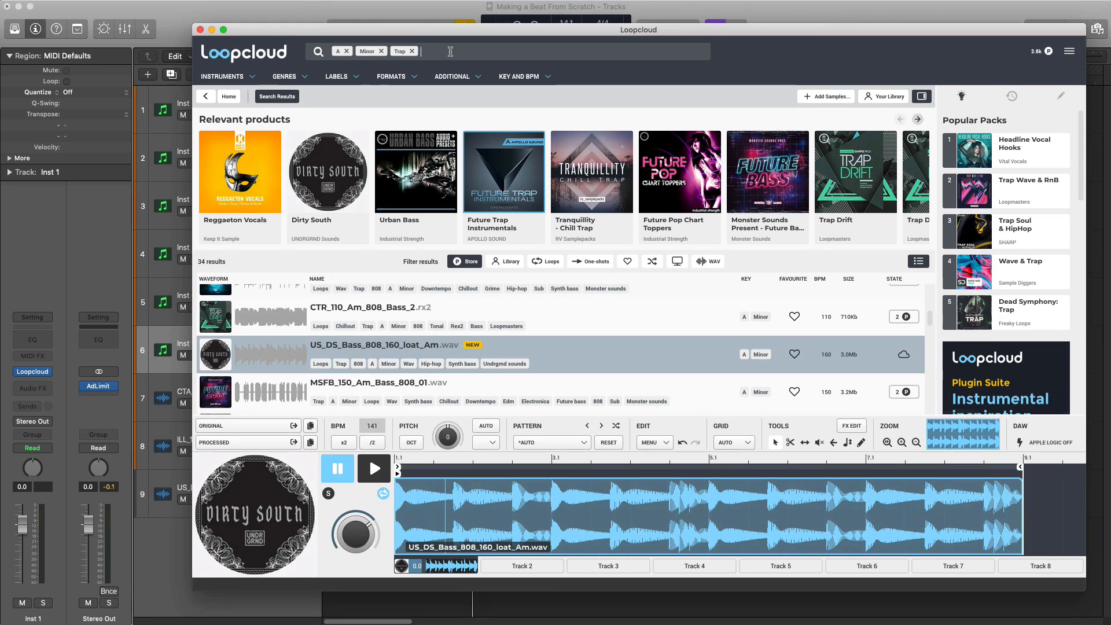
pyautogui.click(415, 55)
pyautogui.click(382, 51)
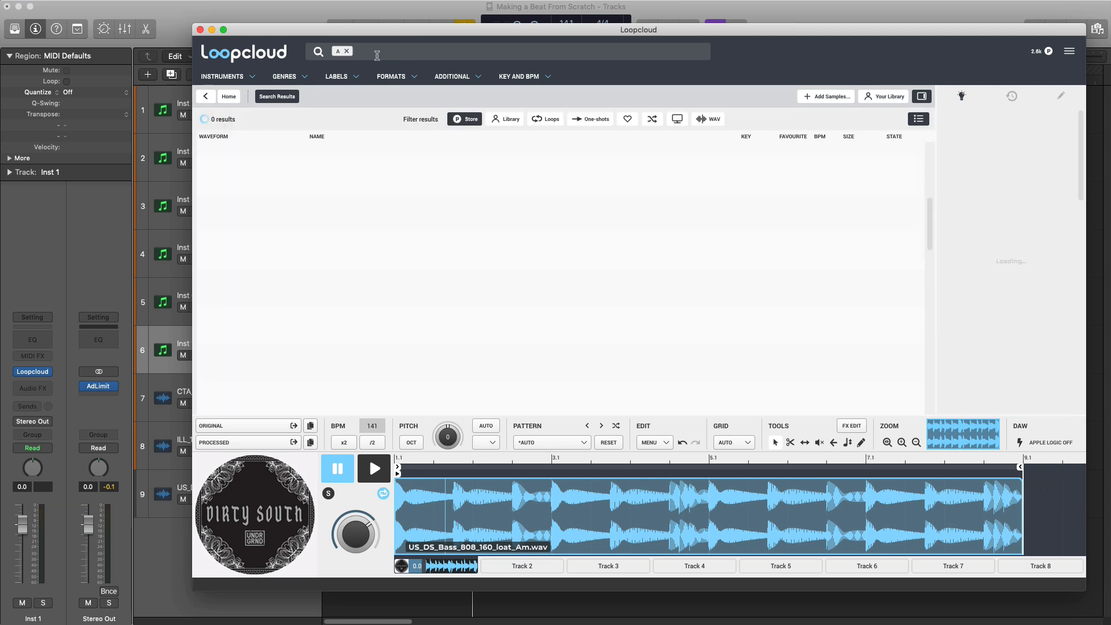
pyautogui.click(347, 52)
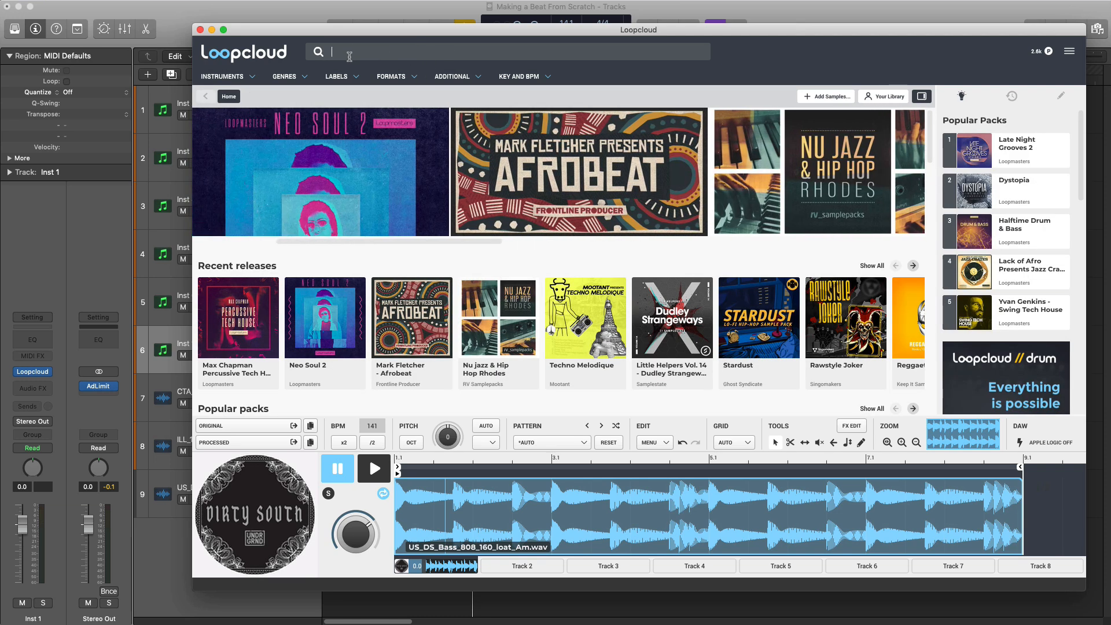
pyautogui.write('vocal')
pyautogui.press('Return')
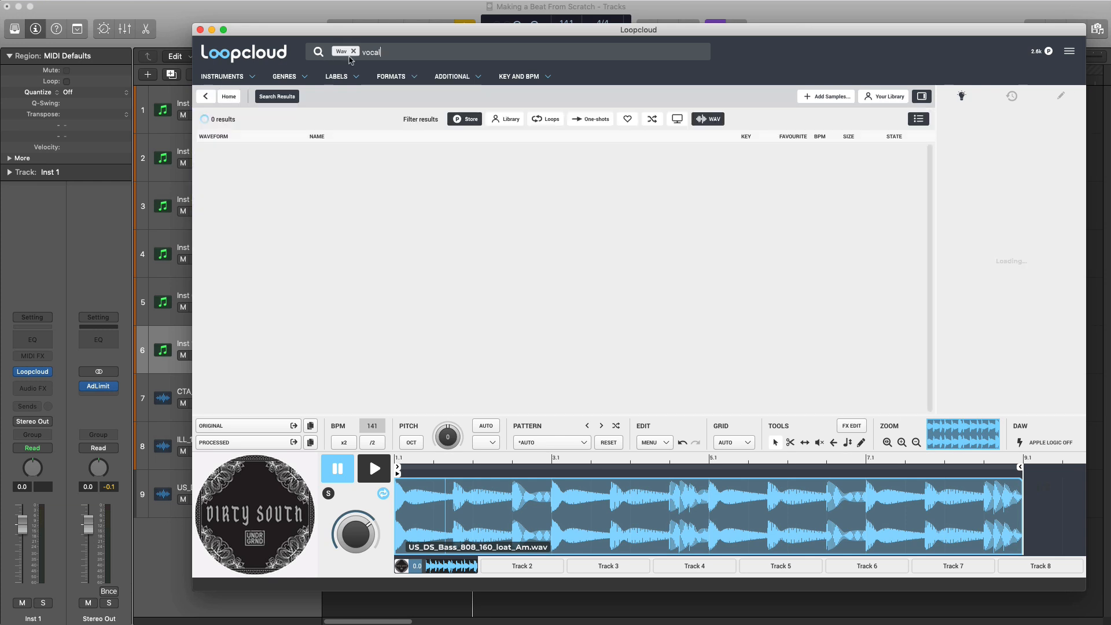
# Filter the vocal samples to the key of A Minor and the Trap and Hip-hop genres
pyautogui.click(547, 82)
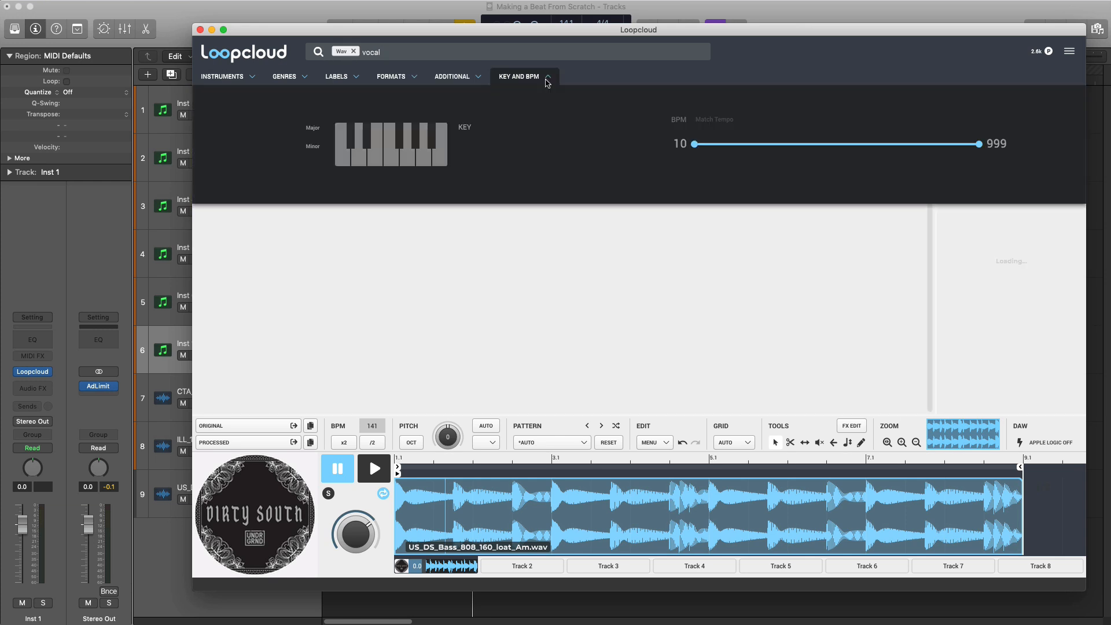
pyautogui.click(424, 162)
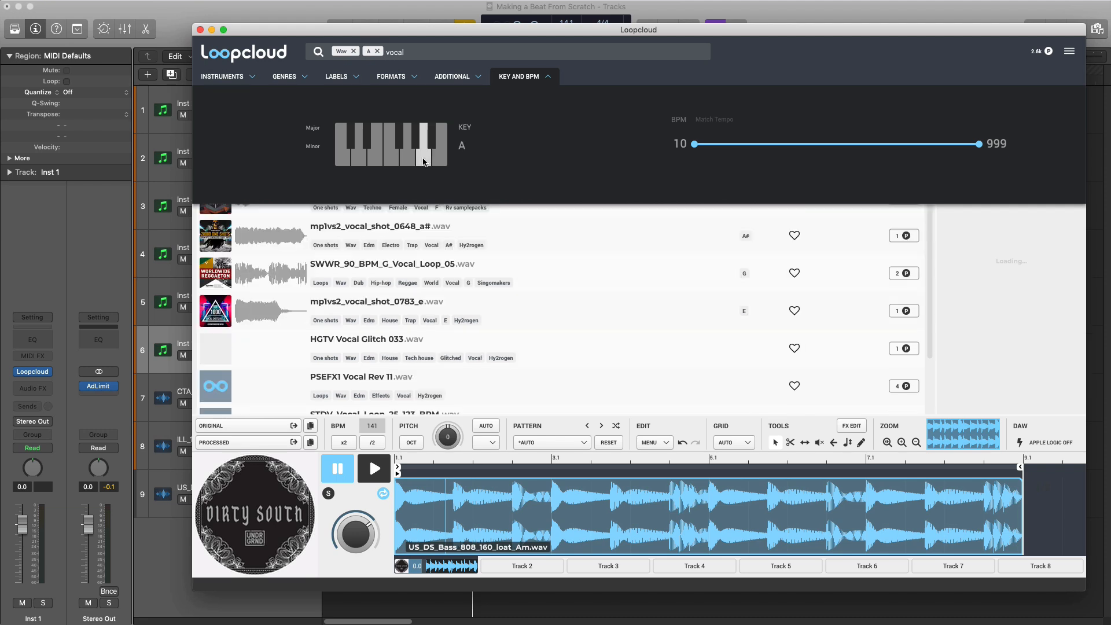
pyautogui.click(312, 146)
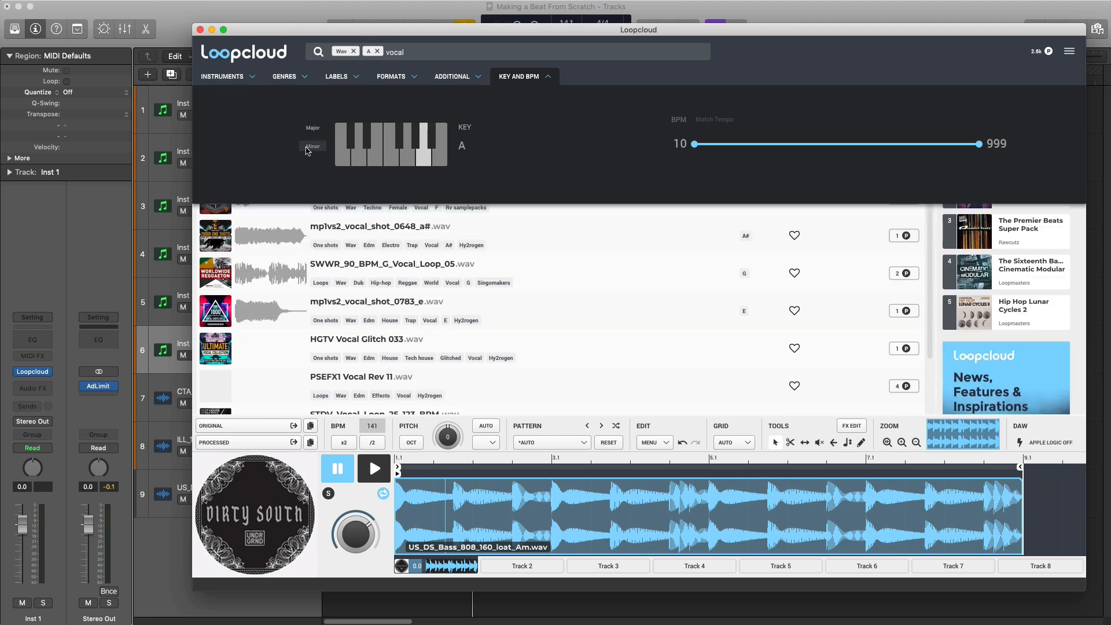
pyautogui.click(552, 81)
pyautogui.click(303, 81)
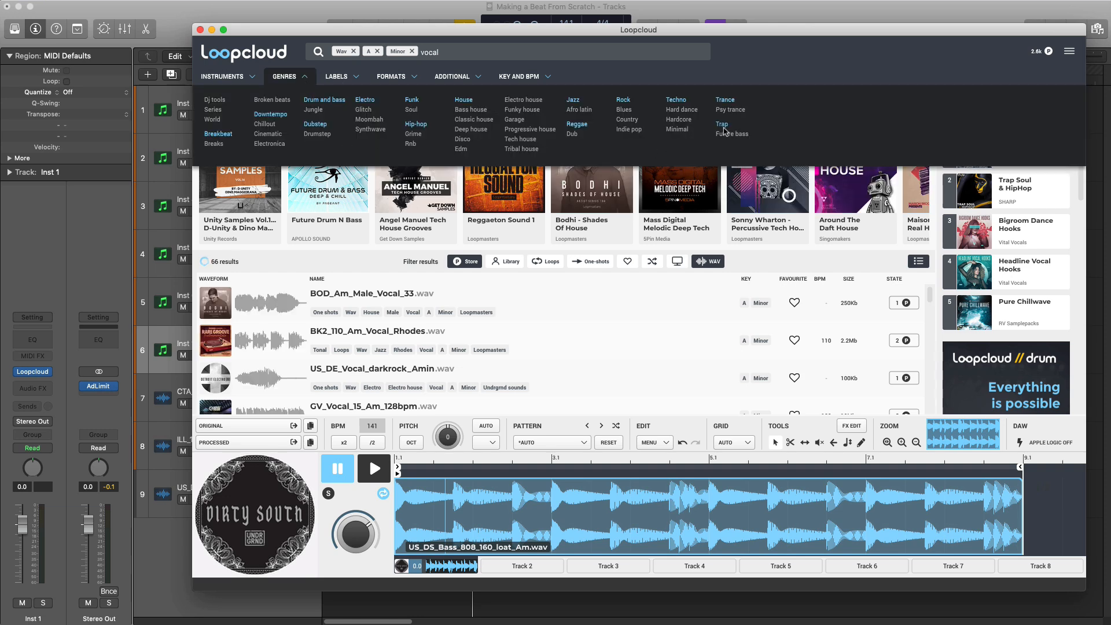
pyautogui.click(416, 124)
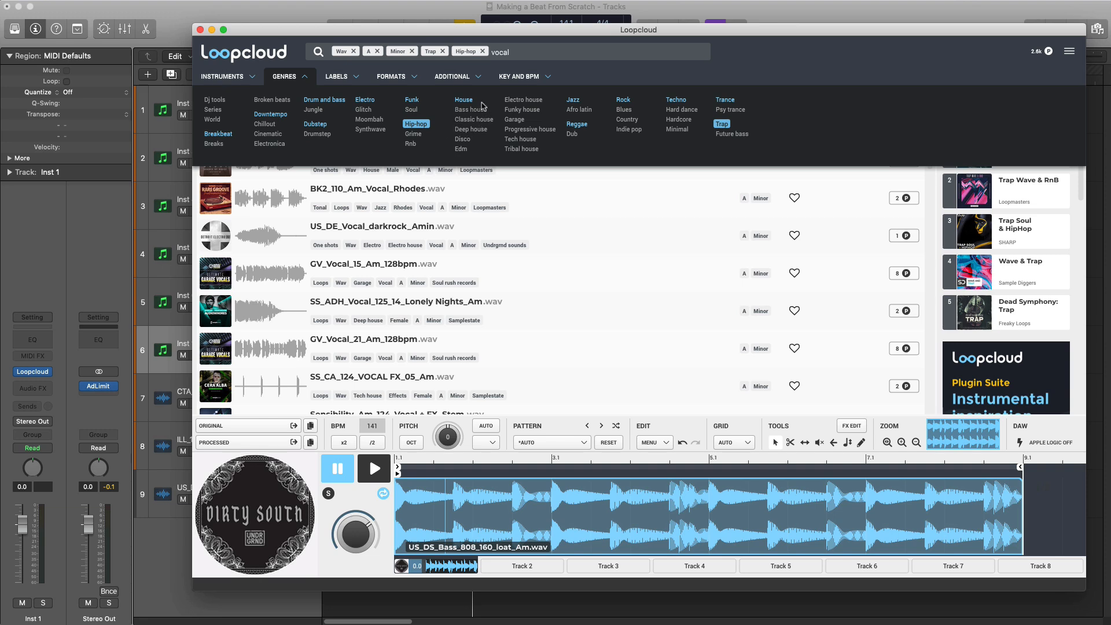
pyautogui.click(305, 81)
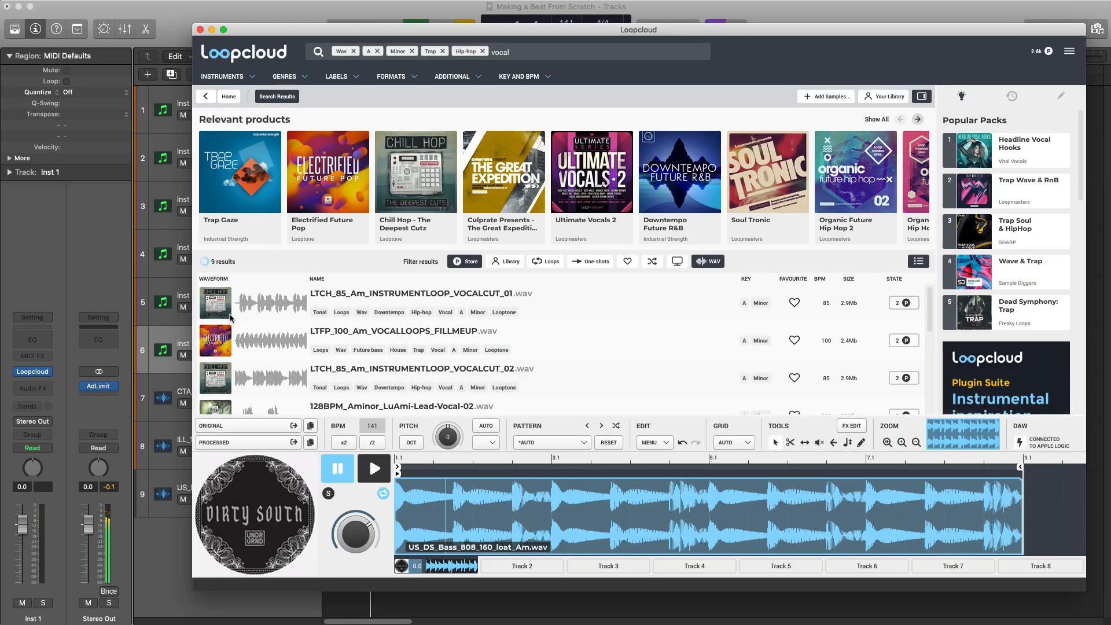
# Audition the A minor vocal samples in the results, from LTCH_85_Am_INSTRUMENTLOOP_VOCALCUT_01 through LTCH_85_Am_INSTRUMENTLOOP_VOCALBED_01
pyautogui.click(226, 315)
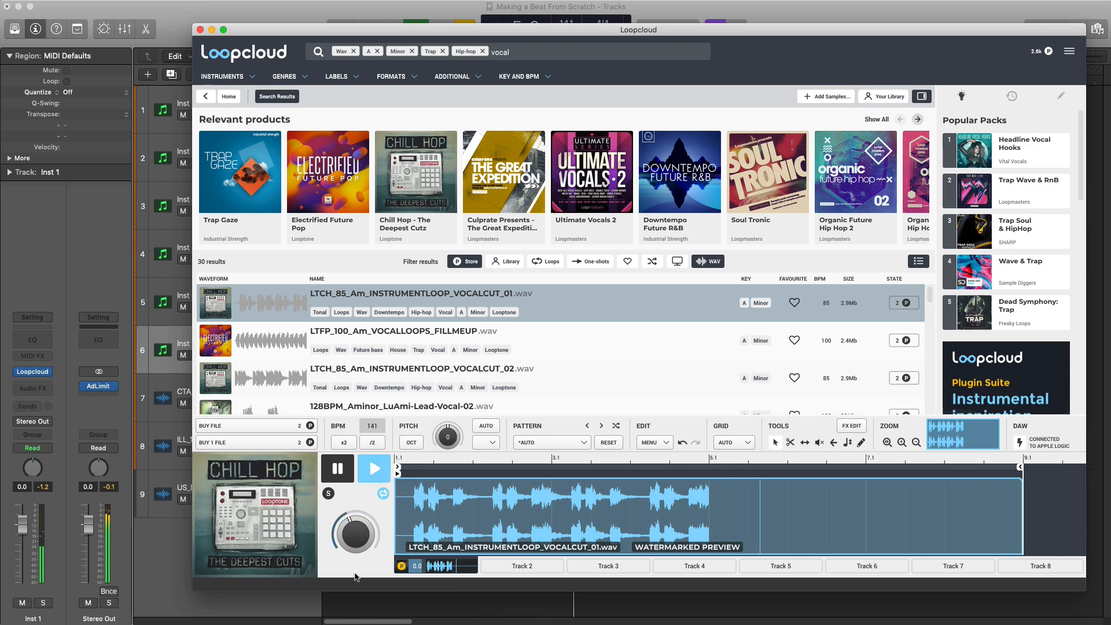
pyautogui.click(224, 344)
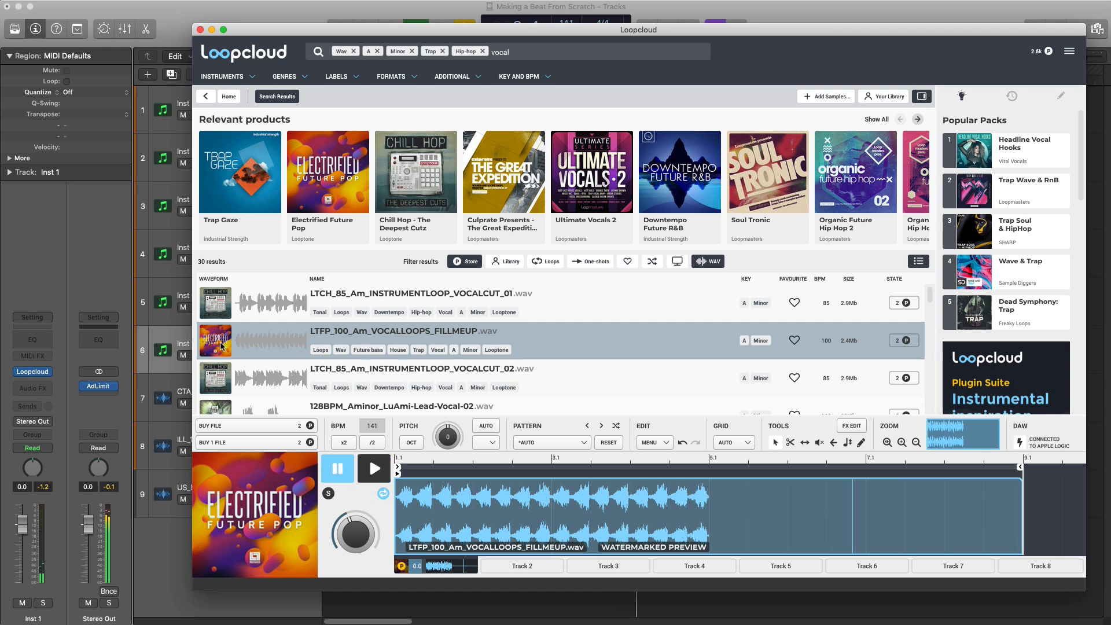
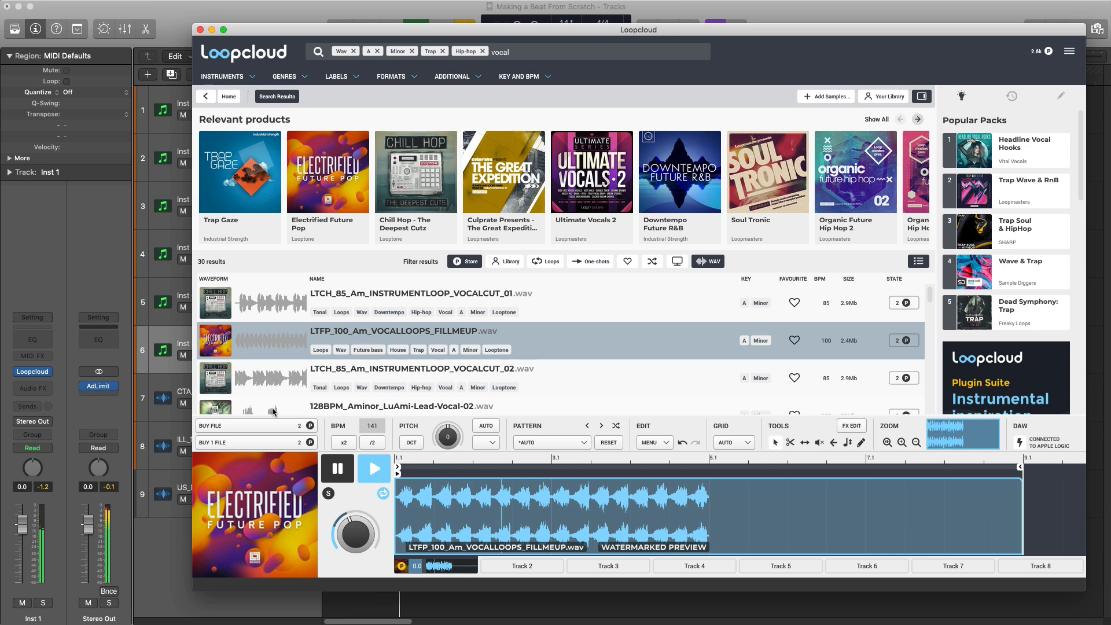
pyautogui.click(223, 381)
pyautogui.scroll(-1, 223, 381)
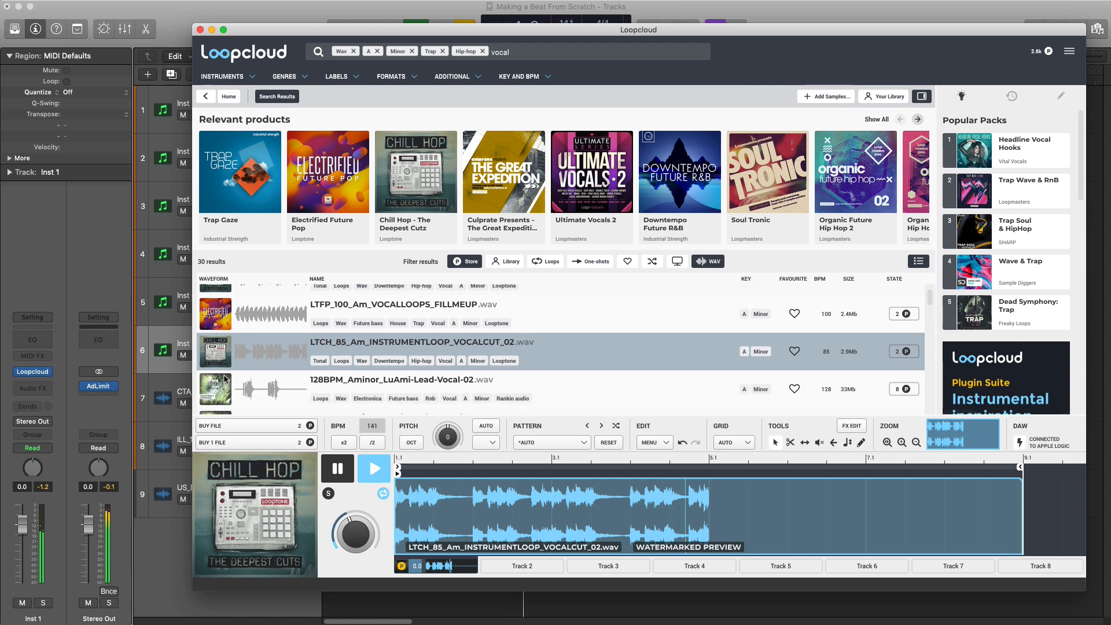
pyautogui.click(224, 380)
pyautogui.scroll(-3, 225, 380)
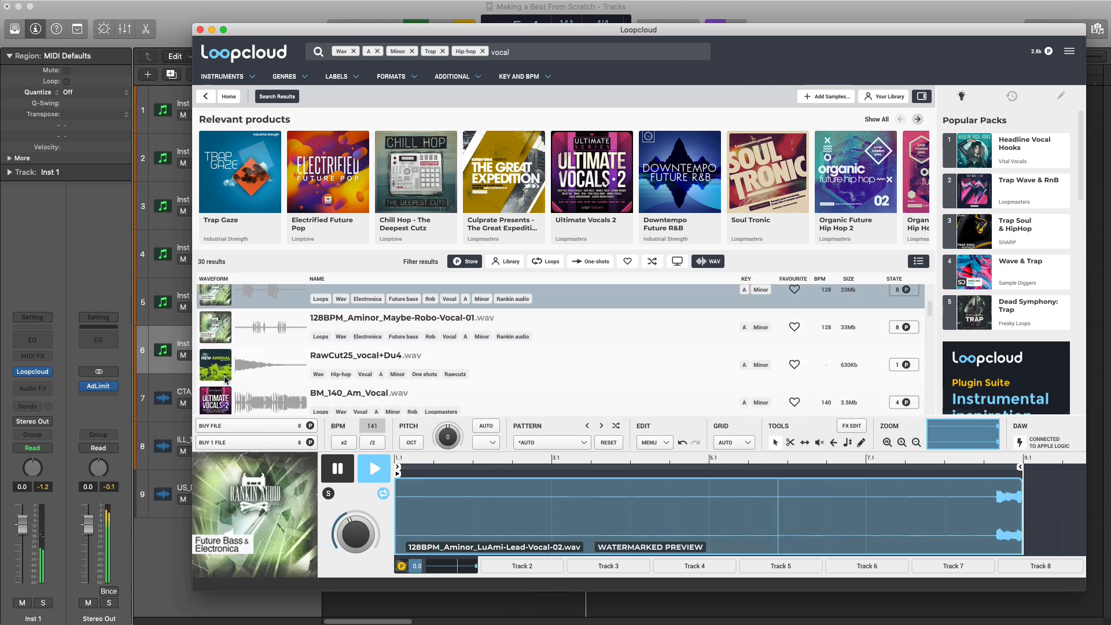
pyautogui.click(225, 324)
pyautogui.click(231, 406)
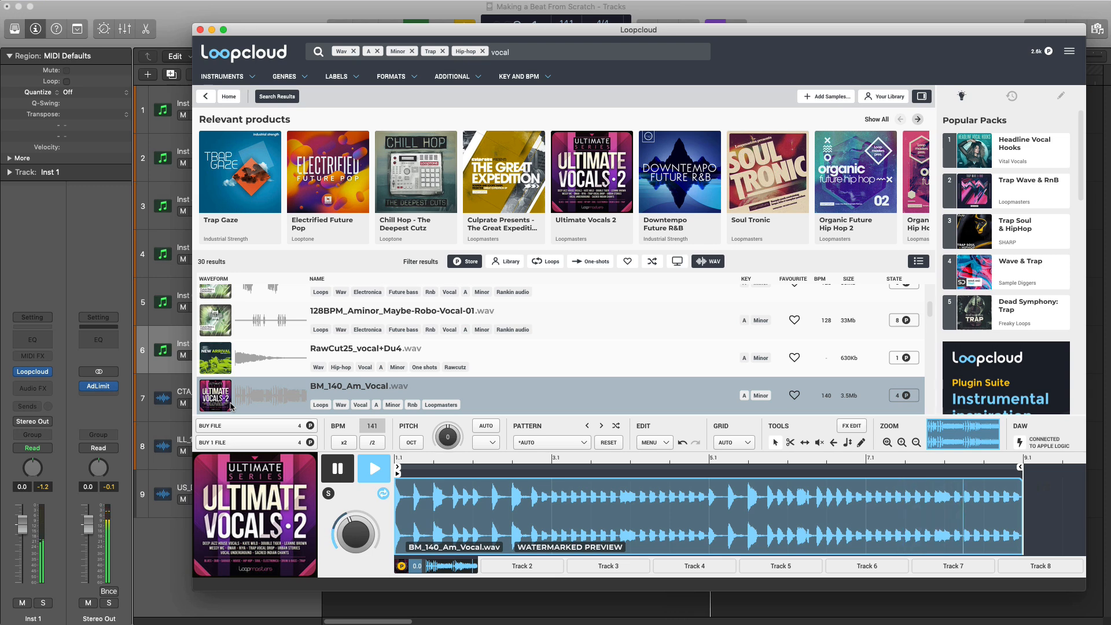
pyautogui.scroll(-2, 231, 406)
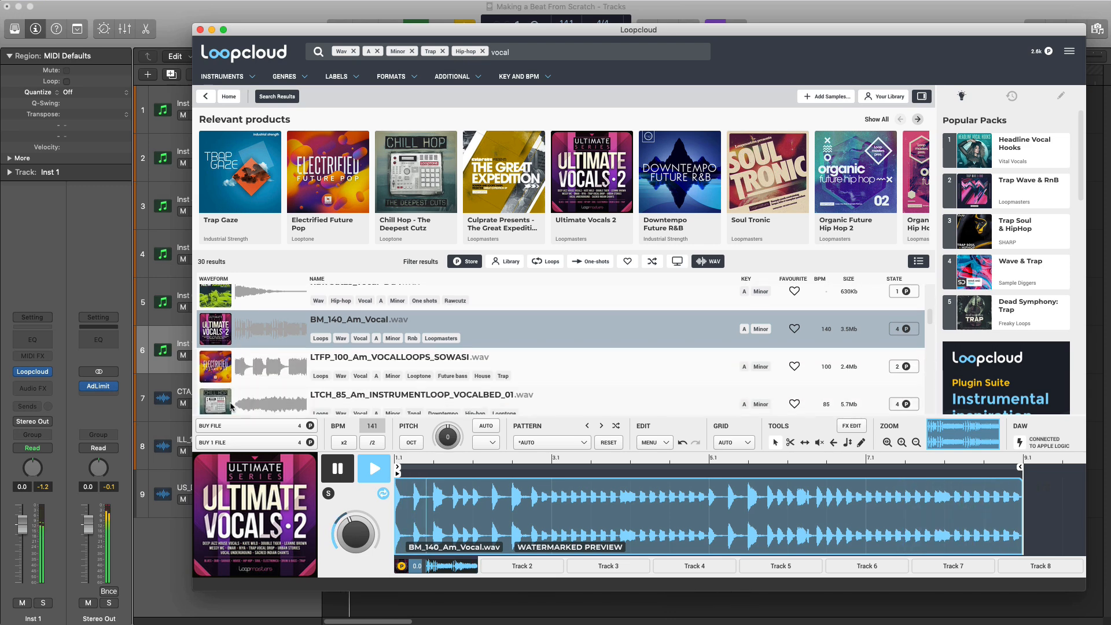
pyautogui.click(223, 368)
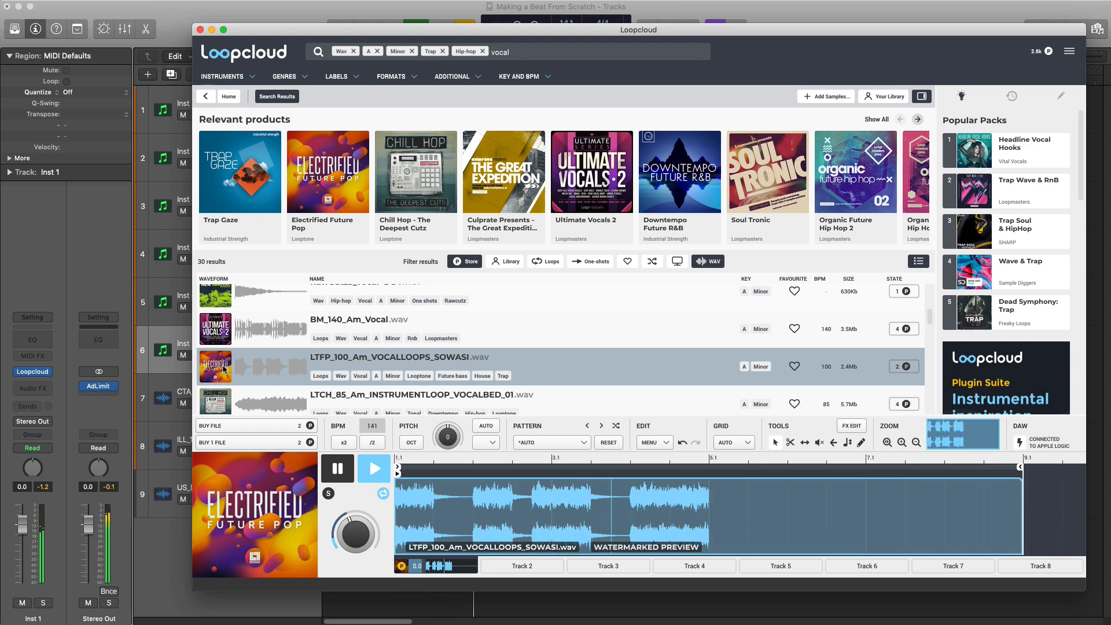
pyautogui.scroll(-1, 283, 363)
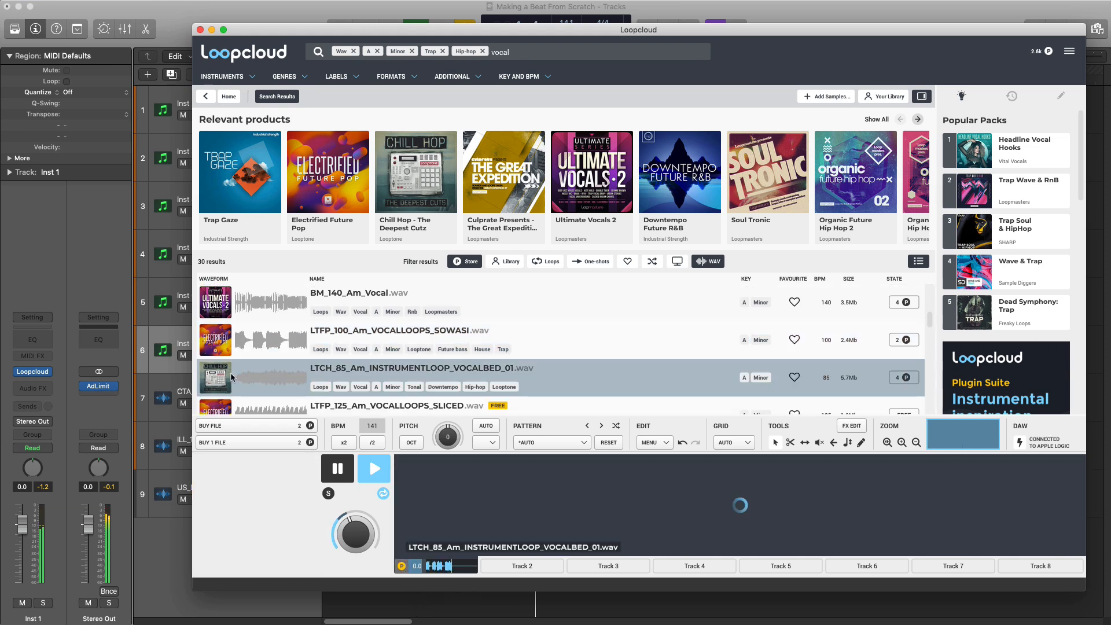
pyautogui.click(232, 378)
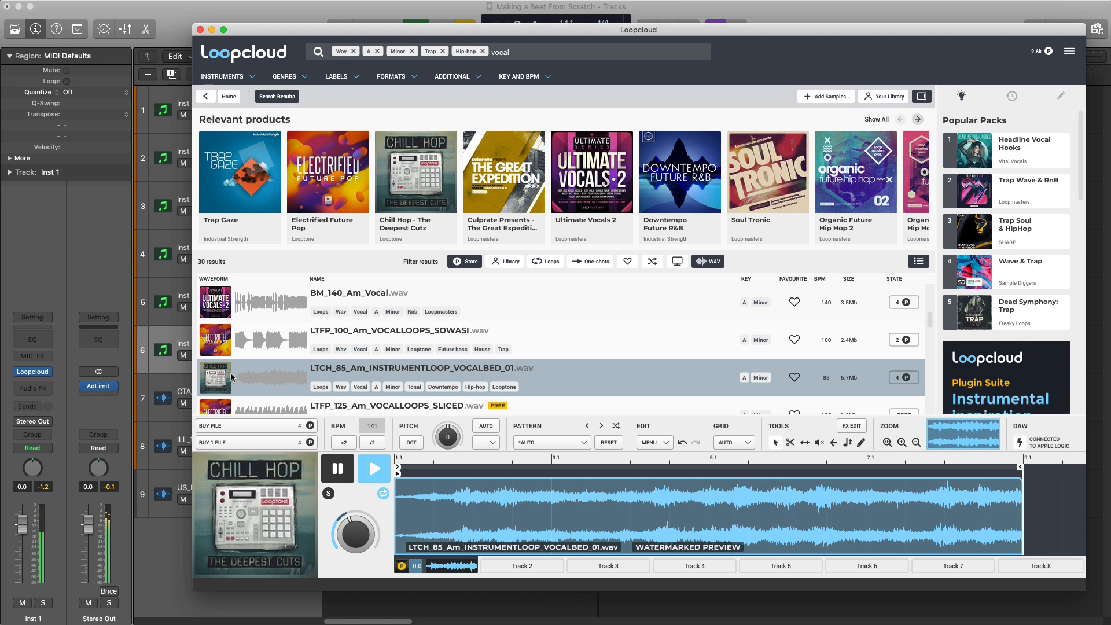
# Switch to Logic Pro, restart the beat to hear the VOCALBED_01 loop with it, and return to Loopcloud
pyautogui.press('space')
pyautogui.click(105, 250)
pyautogui.press('space')
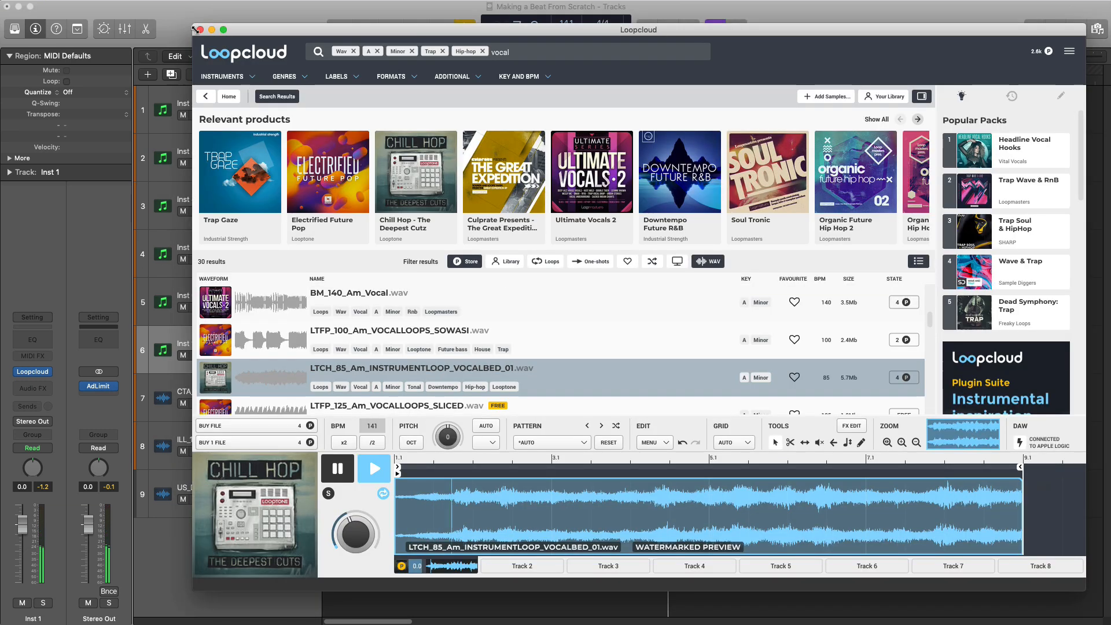
pyautogui.click(193, 15)
pyautogui.press('space')
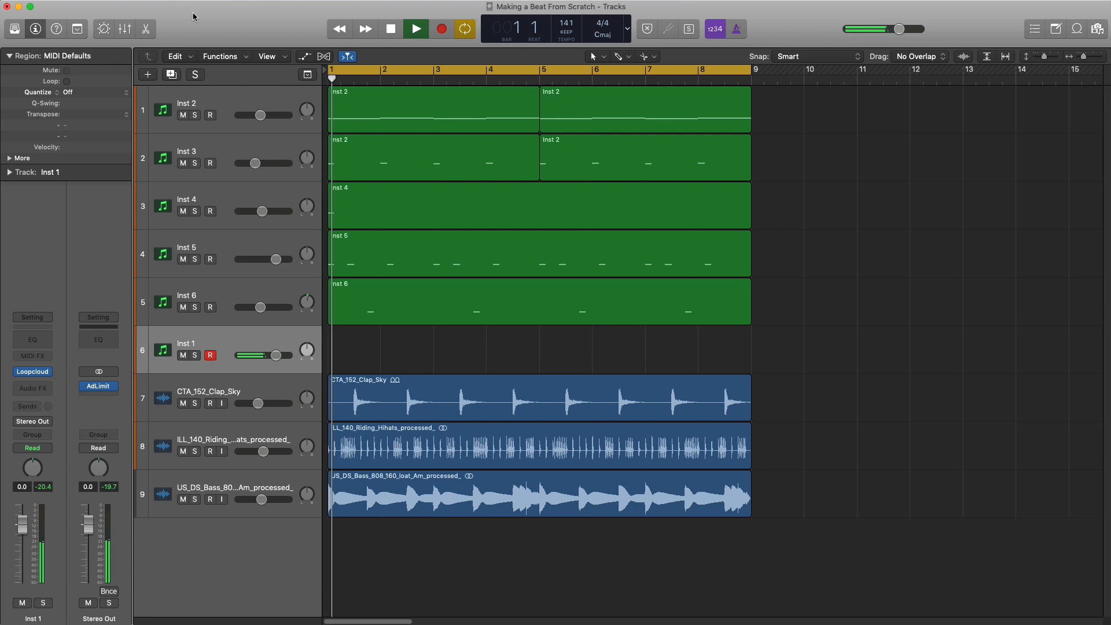
pyautogui.press('super+Tab')
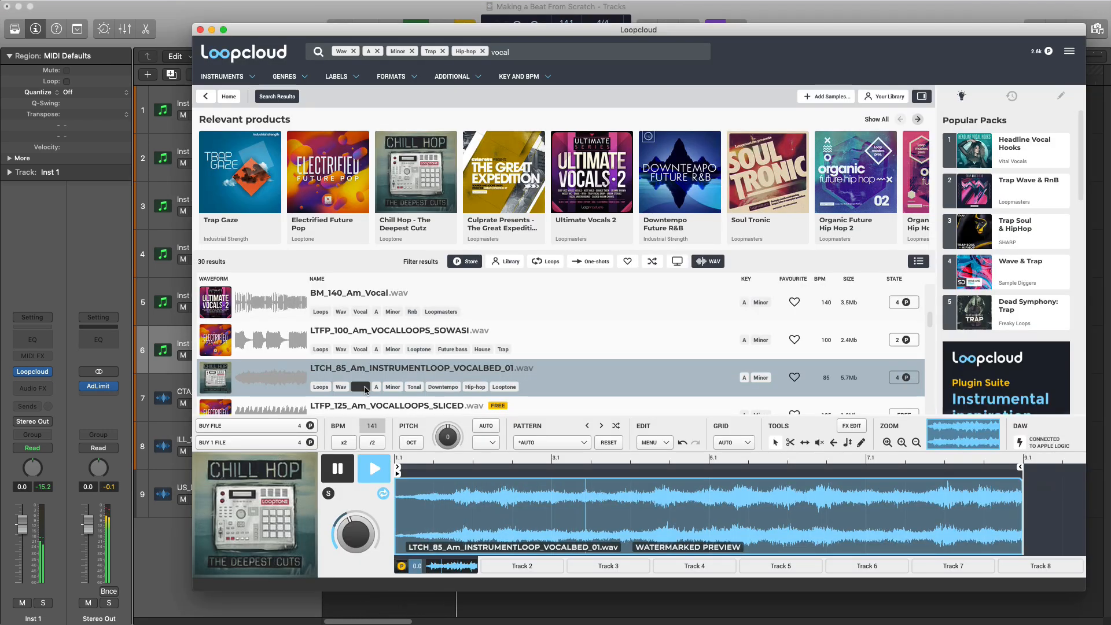
# Select the free LTFP_125_Am_VOCALLOOPS_SLICED loop in Loopcloud and audition it against the beat in Logic Pro
pyautogui.scroll(-1, 359, 389)
pyautogui.click(230, 389)
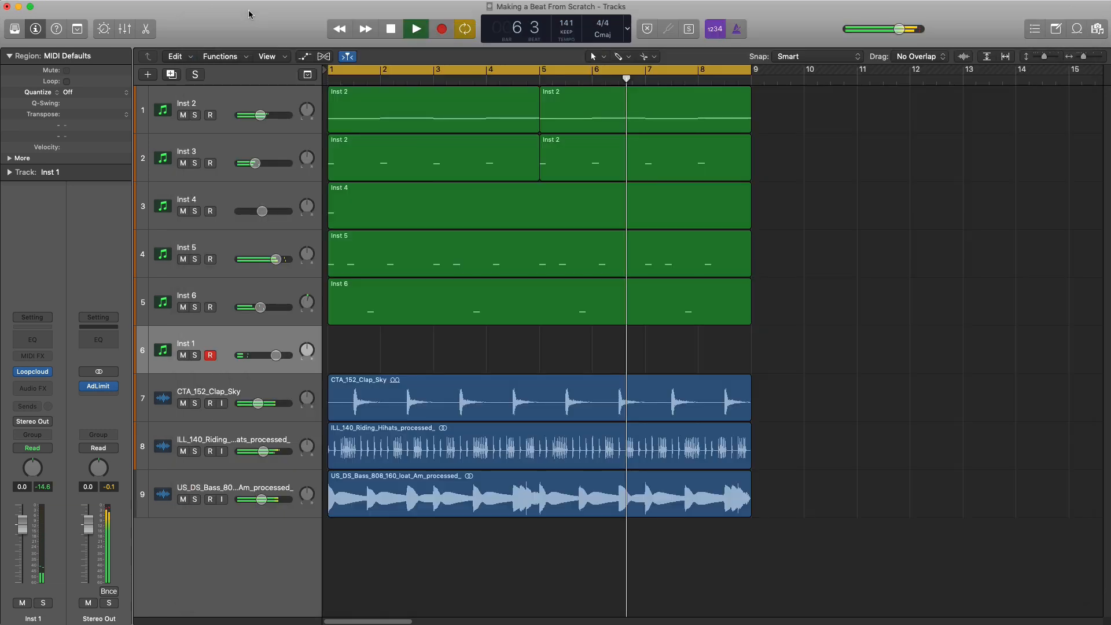
pyautogui.click(250, 14)
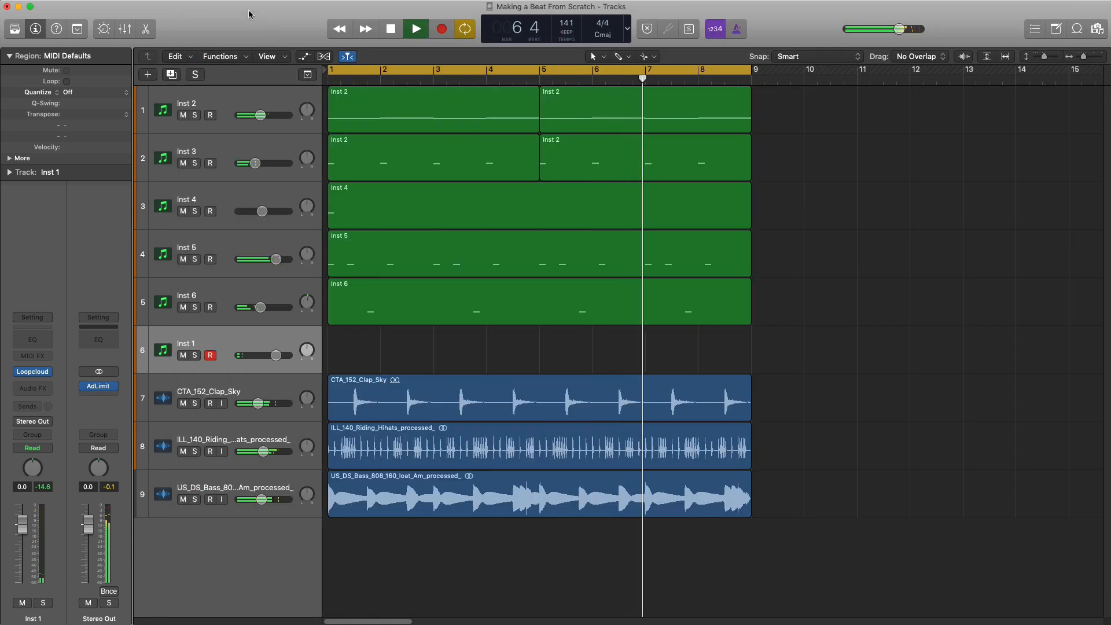
pyautogui.press('super+Tab')
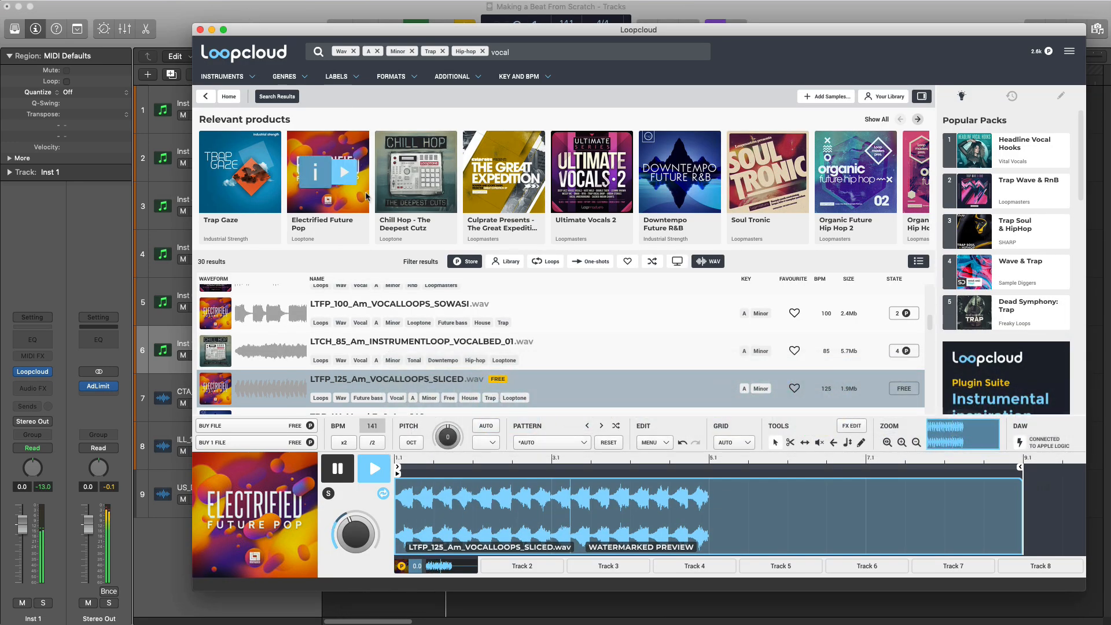
pyautogui.scroll(-1, 378, 316)
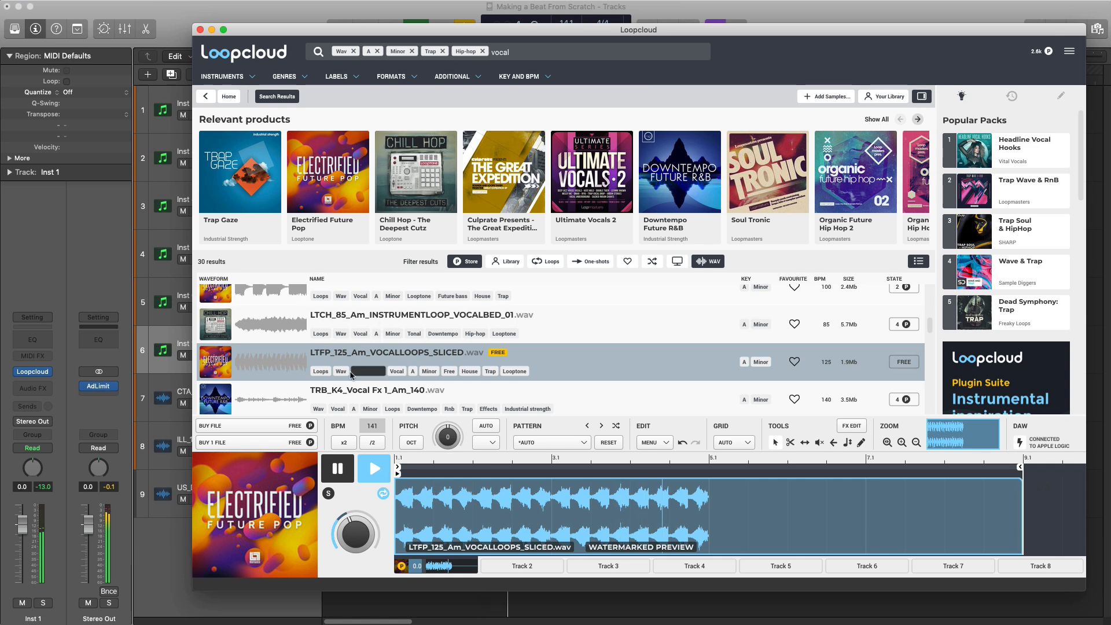
pyautogui.press('super+Tab')
pyautogui.press('super+Tab')
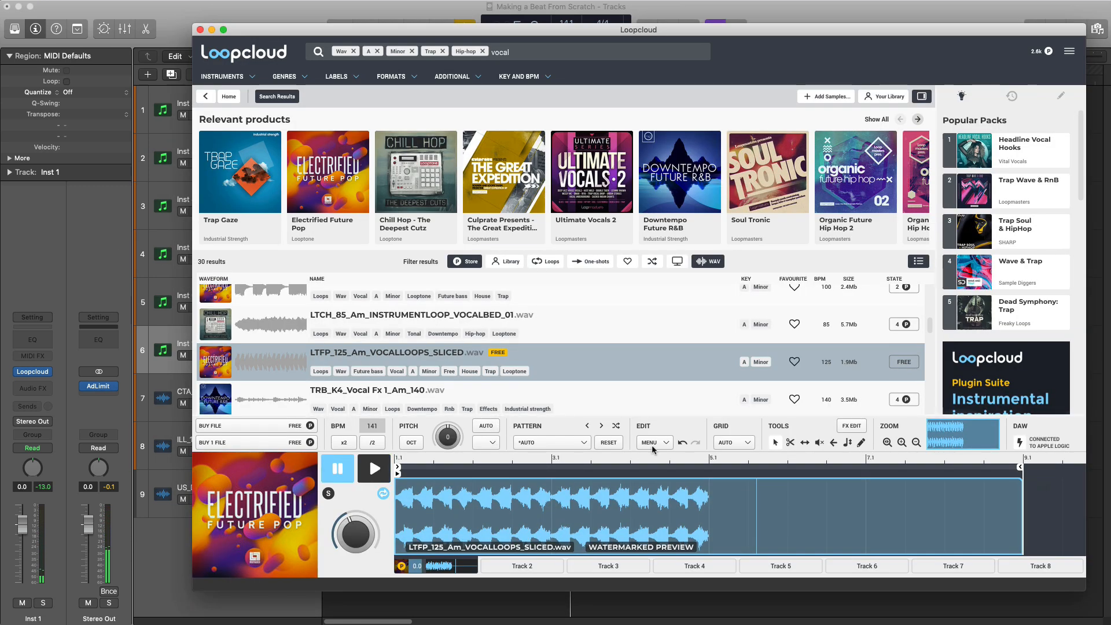
# Add a Filter effect with the Darker preset to the LTFP_125_Am_VOCALLOOPS_SLICED loop
pyautogui.click(847, 428)
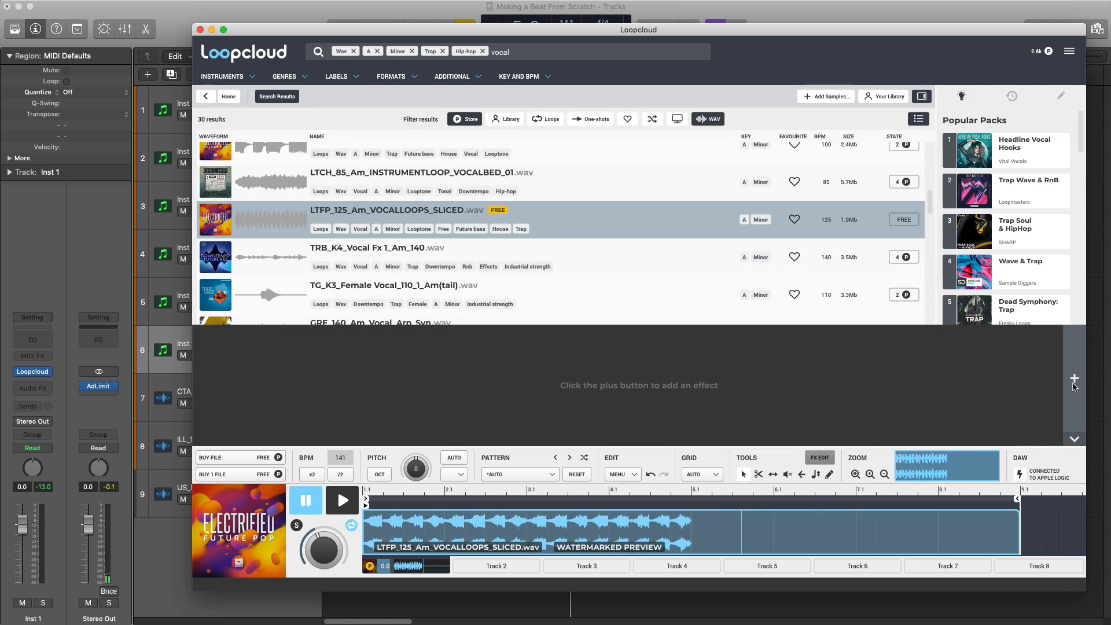
pyautogui.click(1074, 438)
pyautogui.moveTo(1015, 425)
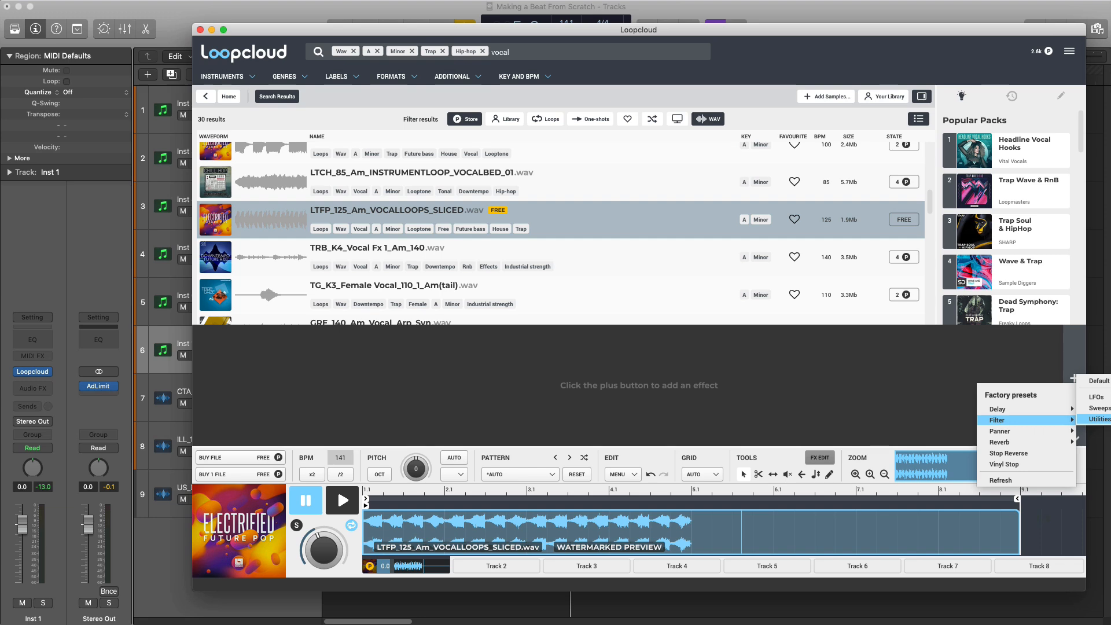
pyautogui.click(1107, 419)
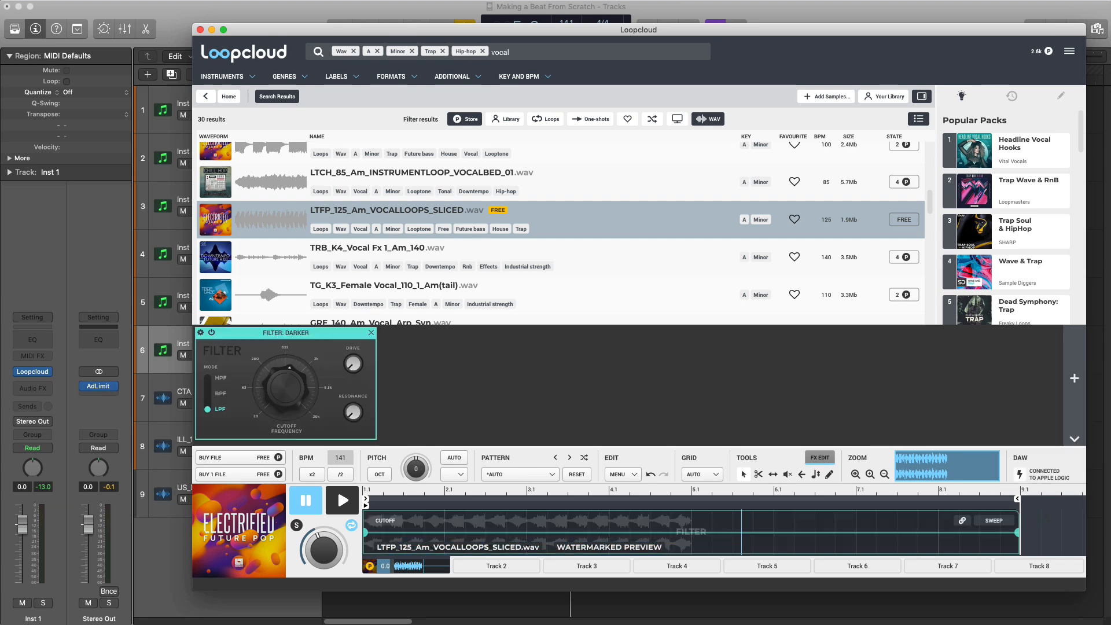
# Raise the low-pass filter's cutoff frequency on the vocal loop while the beat plays, and stop playback
pyautogui.click(167, 340)
pyautogui.press('space')
pyautogui.press('super+Tab')
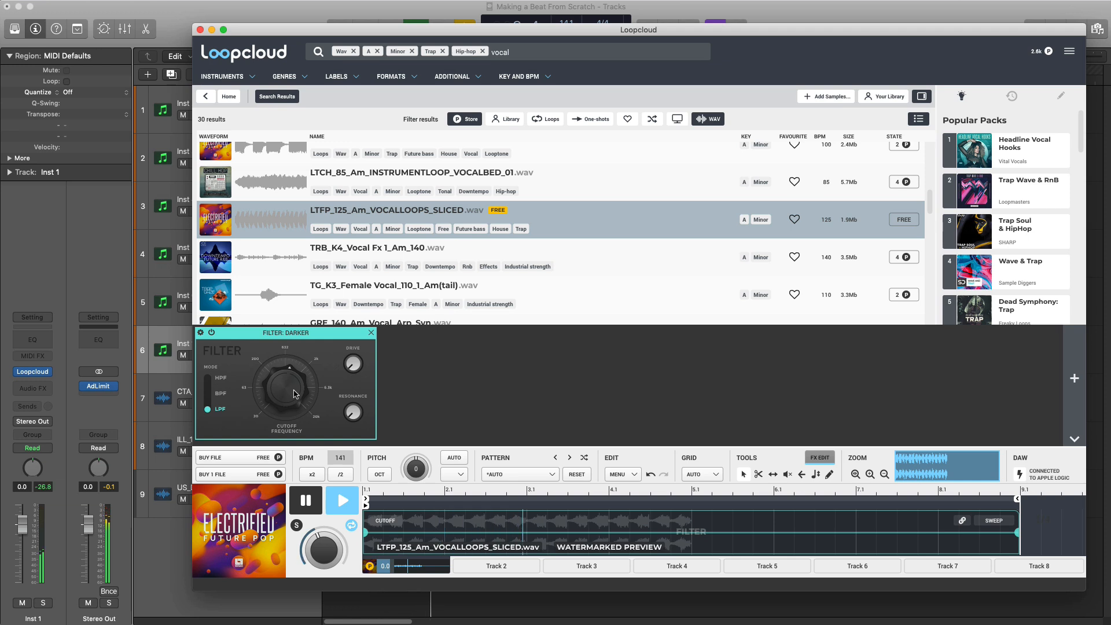
pyautogui.moveTo(295, 395); pyautogui.dragTo(299, 367)
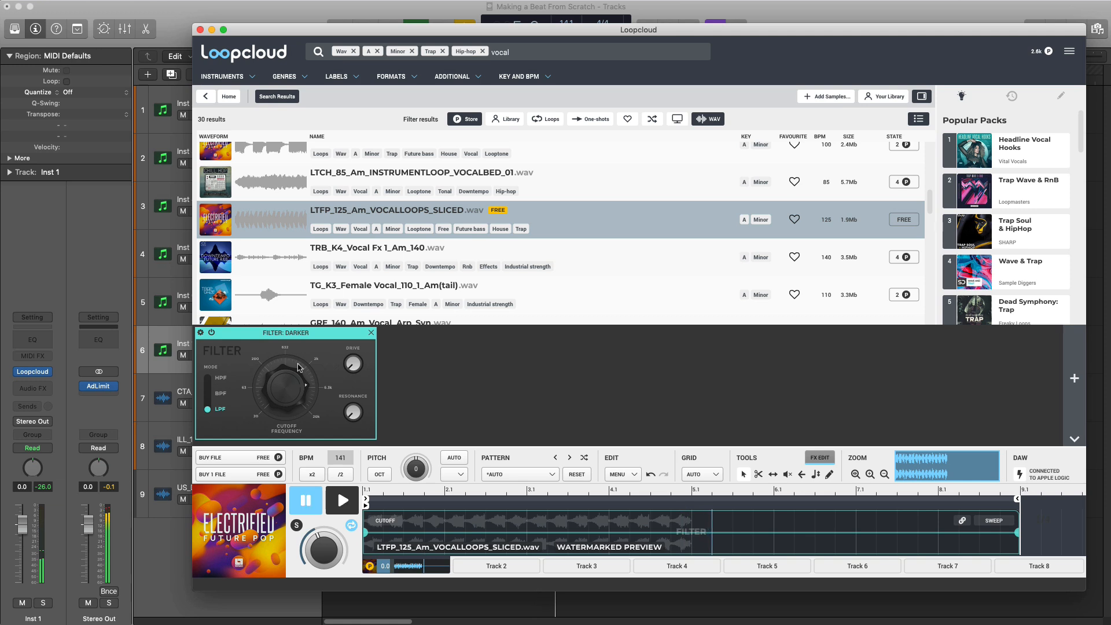
pyautogui.rightClick(298, 367)
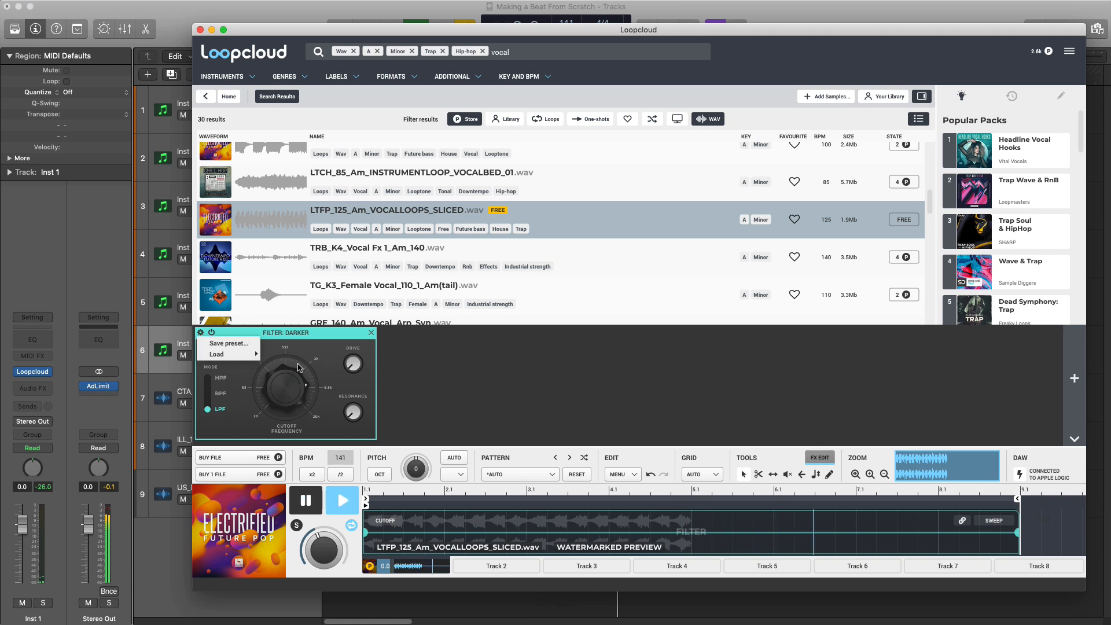
pyautogui.click(298, 367)
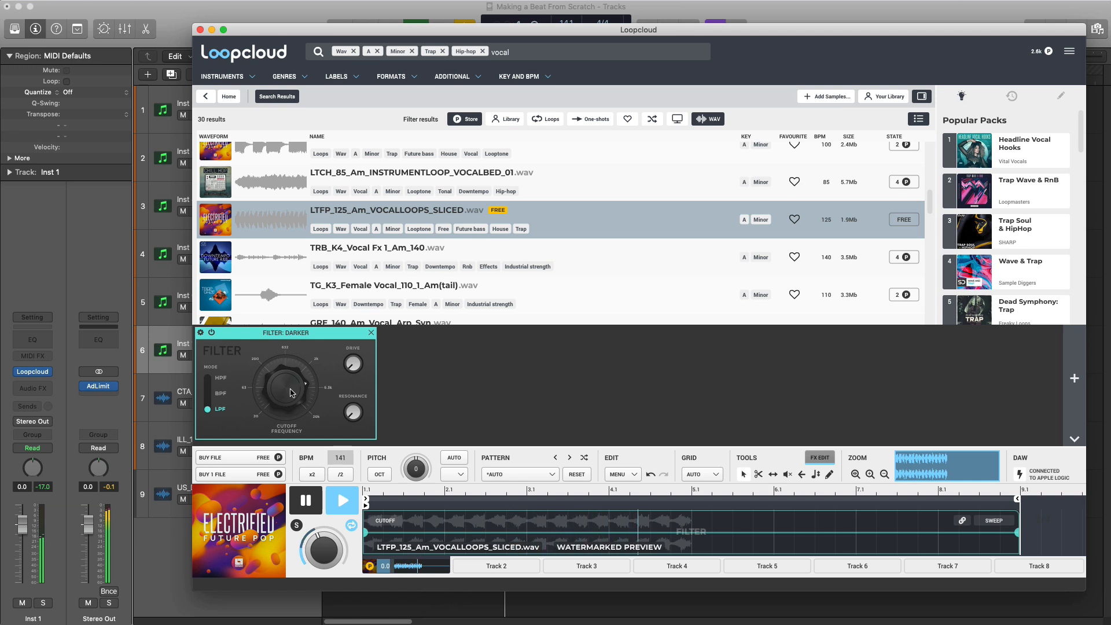
pyautogui.press('space')
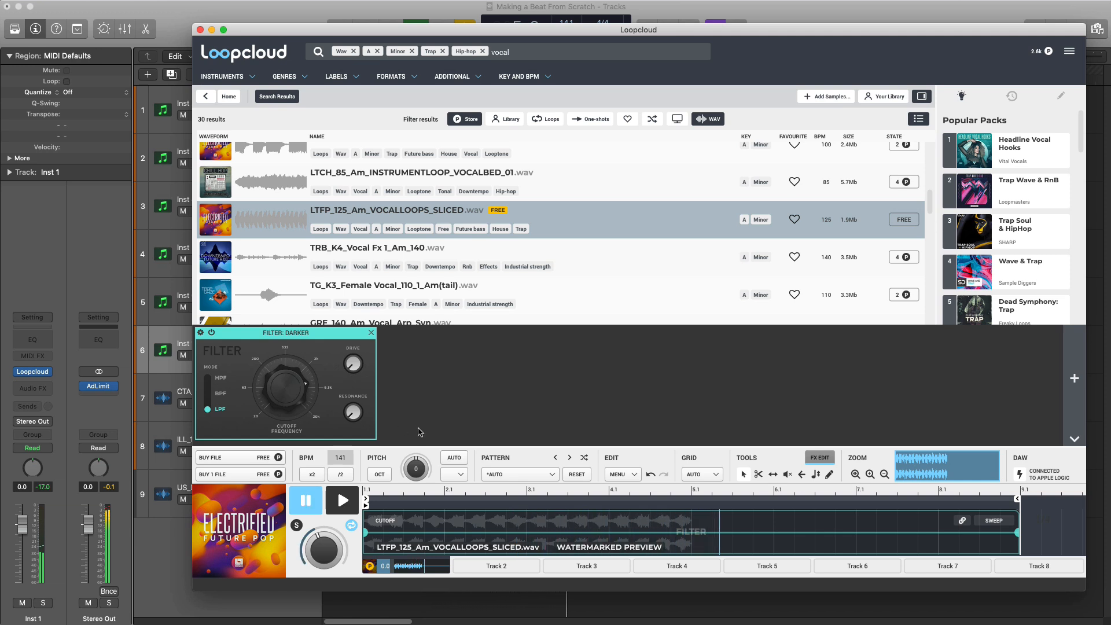
pyautogui.press('space')
pyautogui.press('v')
pyautogui.press('space')
pyautogui.press('v')
pyautogui.press('space')
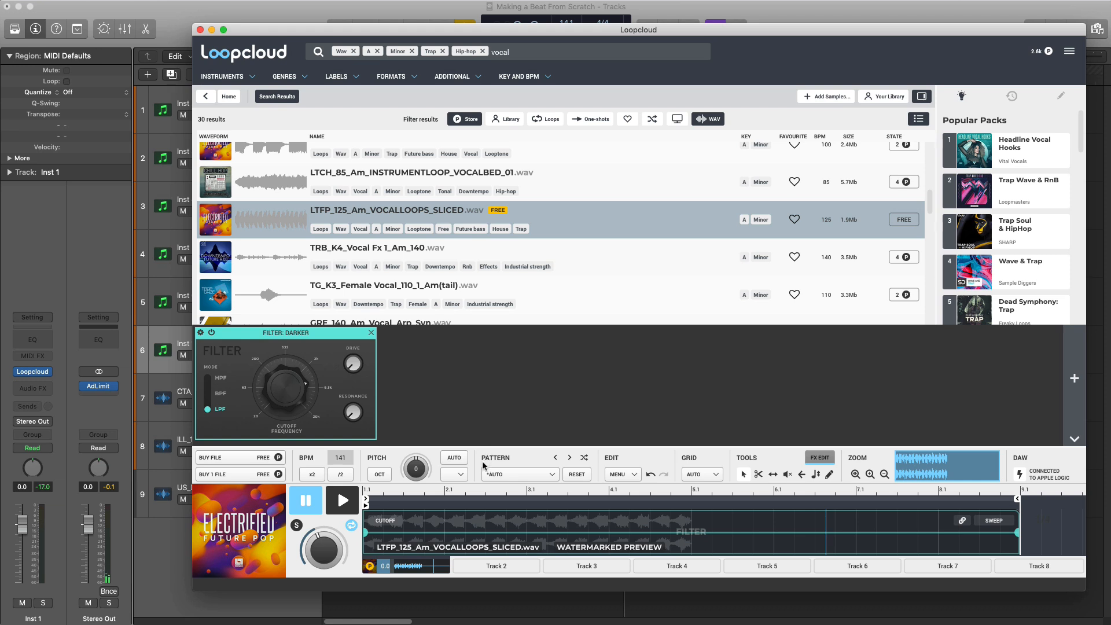
pyautogui.click(458, 476)
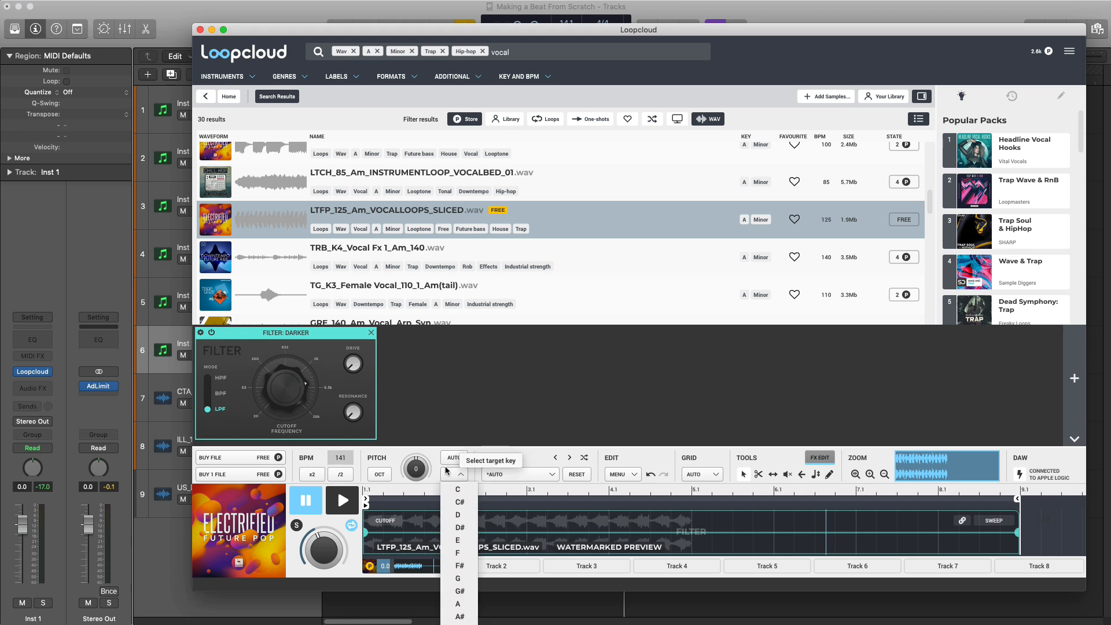
pyautogui.click(520, 475)
pyautogui.click(520, 476)
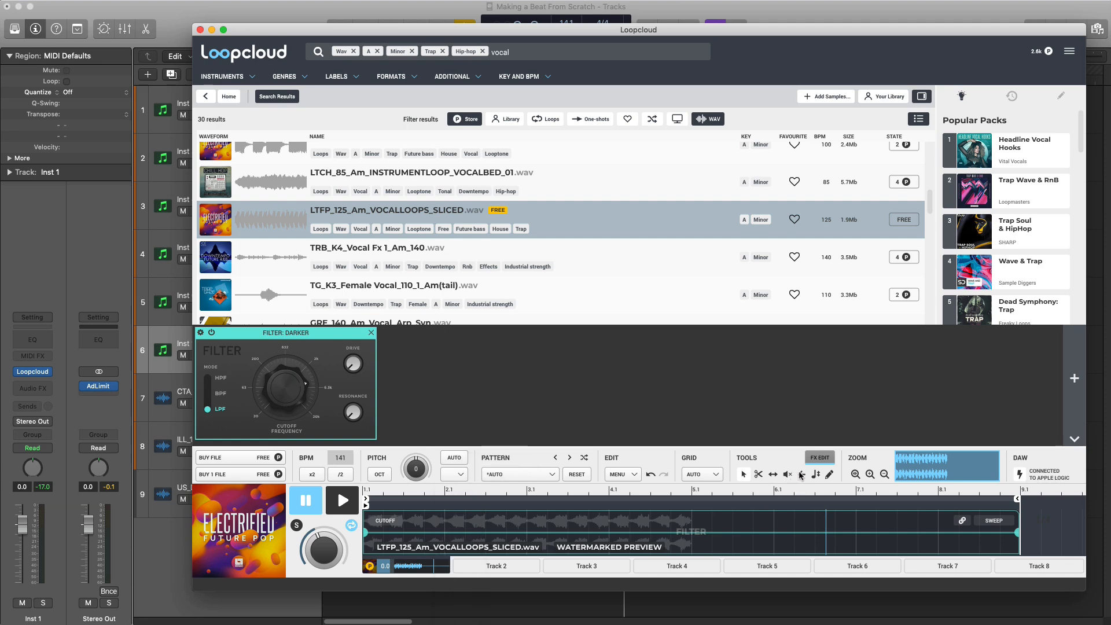
# Reverse the LTFP_125_Am_VOCALLOOPS_SLICED loop and preview the reversed audio from bar 5
pyautogui.click(802, 475)
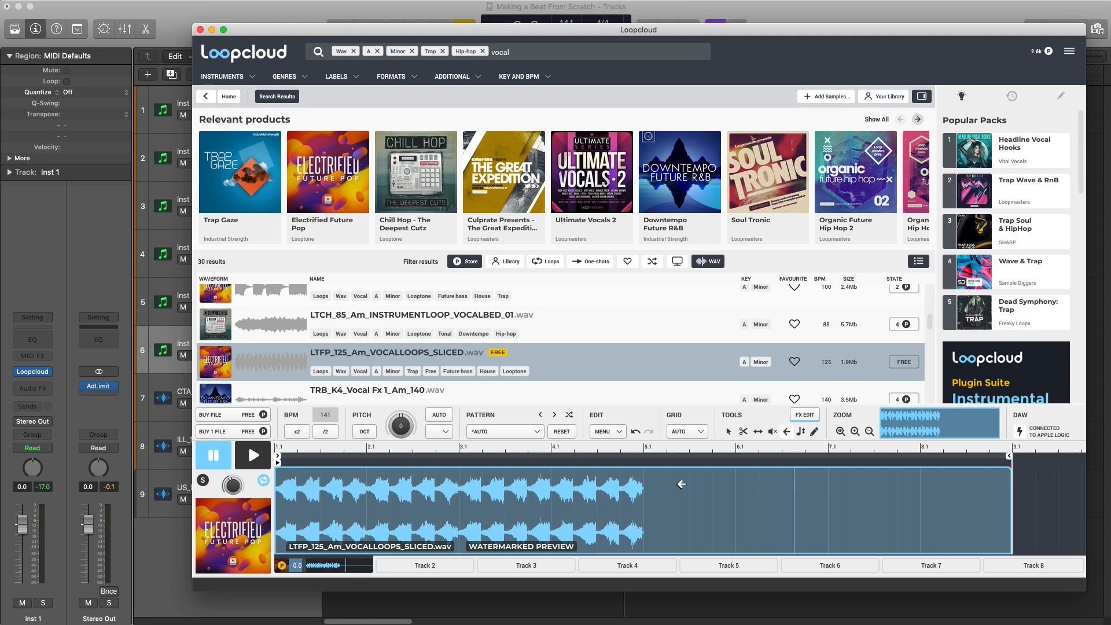
pyautogui.click(646, 485)
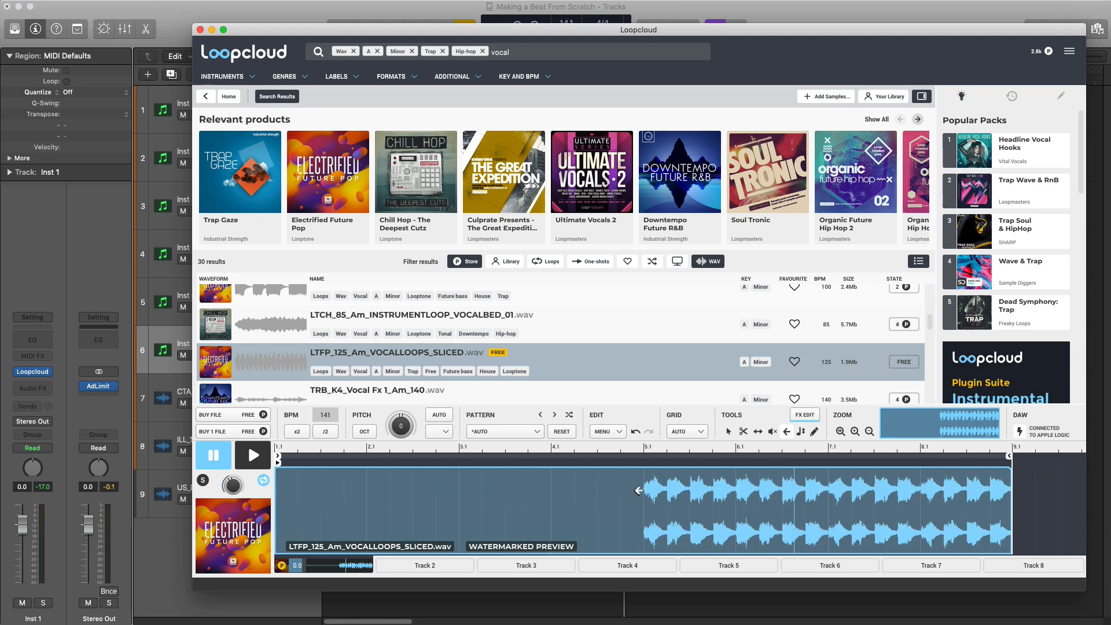
pyautogui.press('space')
pyautogui.press('space')
pyautogui.press('space')
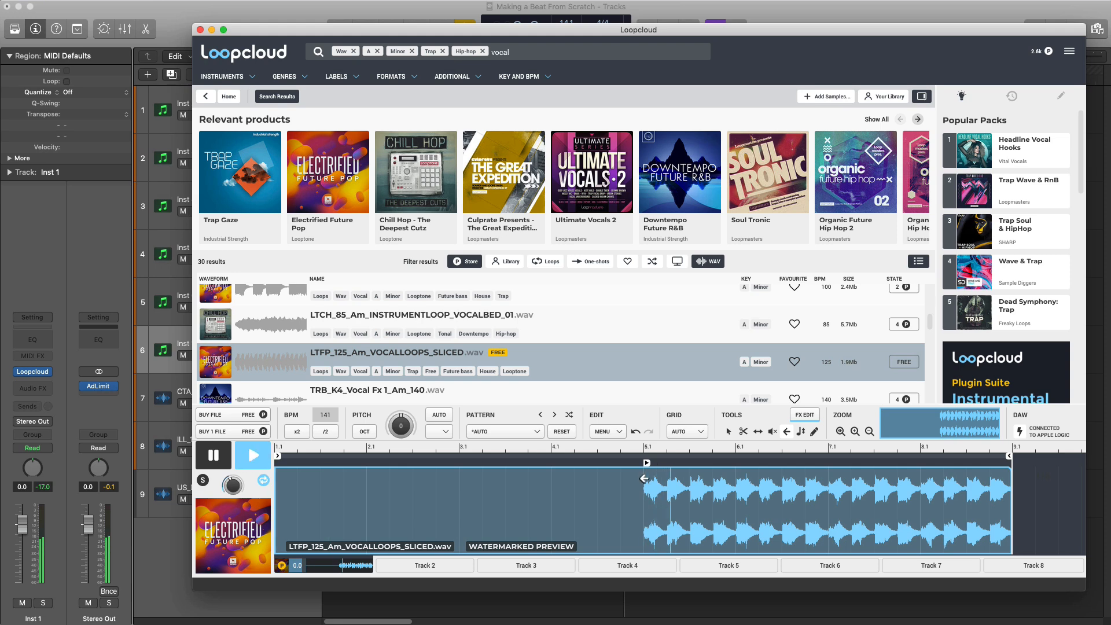
# Play the beat in Logic Pro and, back in Loopcloud, set the reversed vocal's loop start to bar 5
pyautogui.click(310, 11)
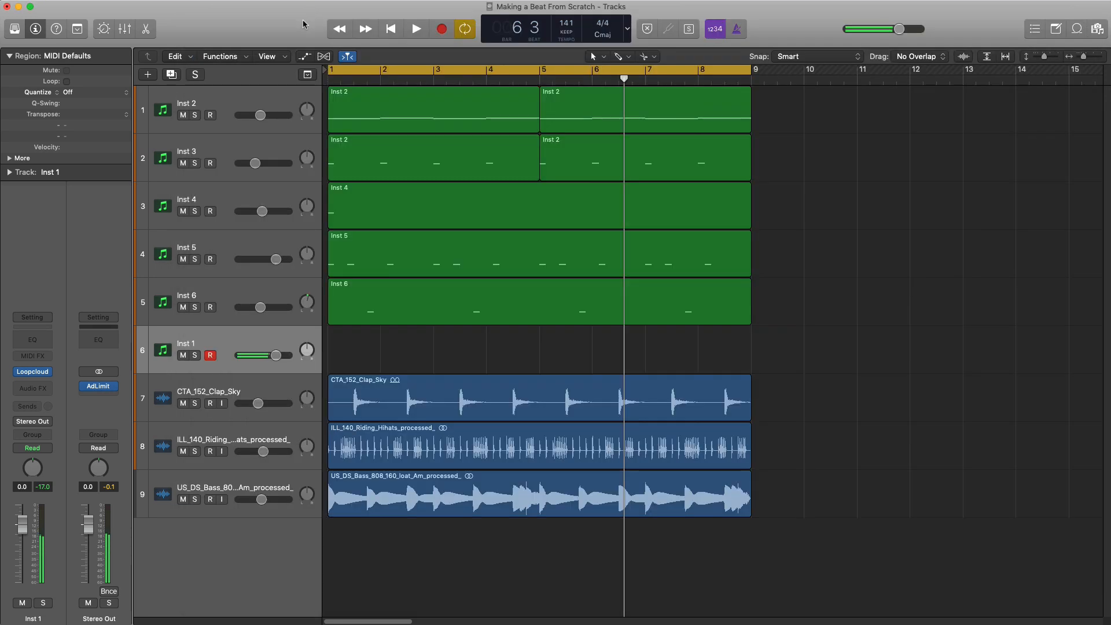
pyautogui.press('super+Tab')
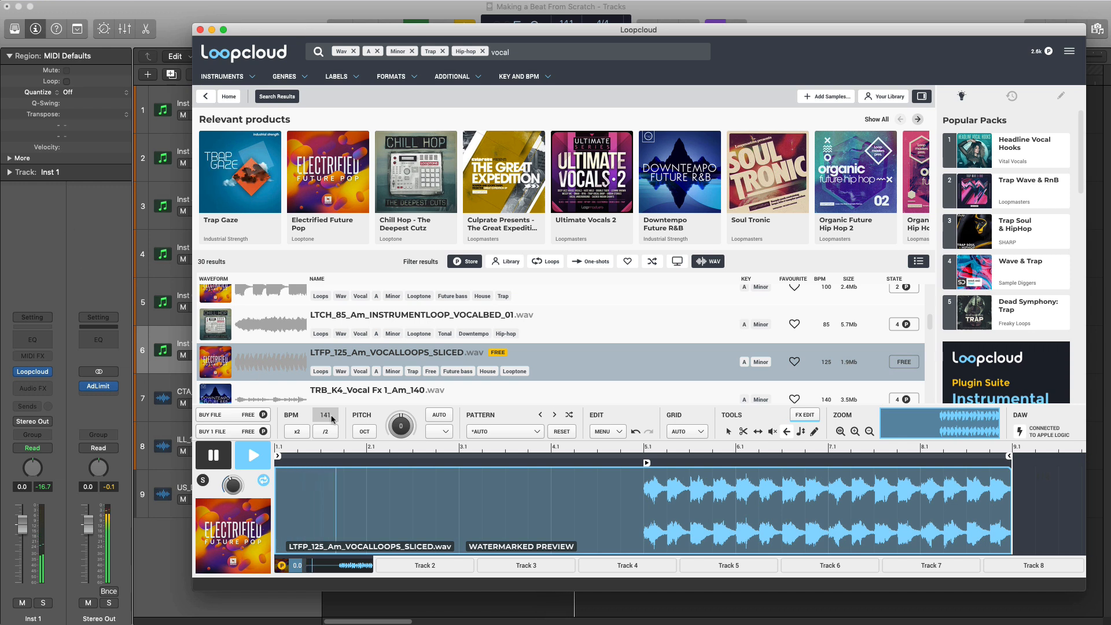
pyautogui.moveTo(278, 457); pyautogui.dragTo(647, 460)
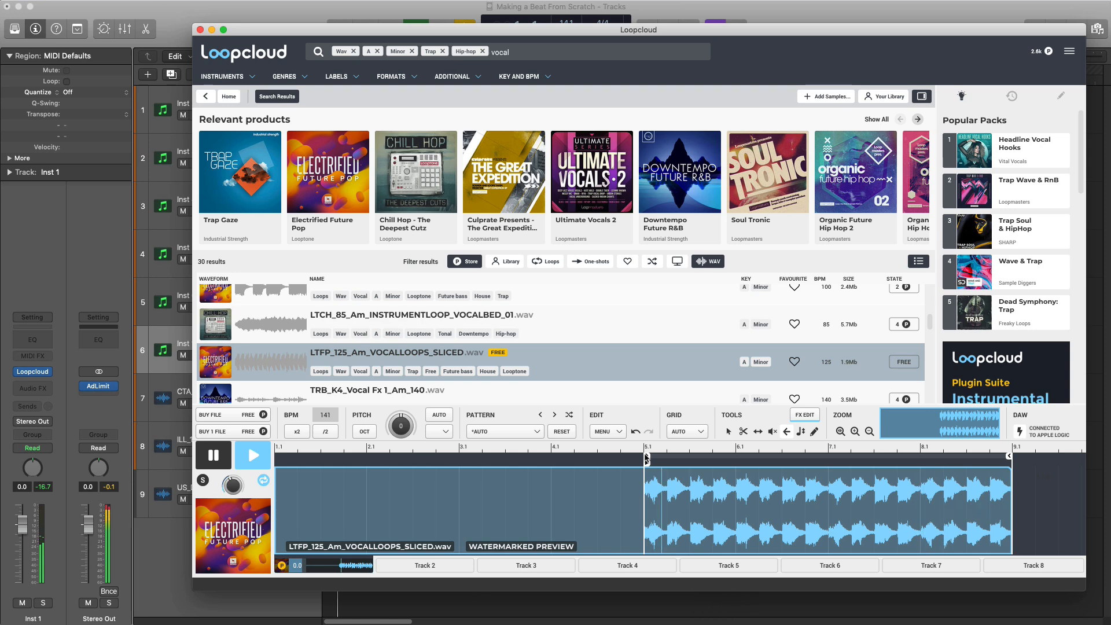
# Reverse the LTFP_125_Am_VOCALLOOPS_SLICED audio back to its original direction, set the loop range from bar 1 to bar 5, and stop playback
pyautogui.click(788, 514)
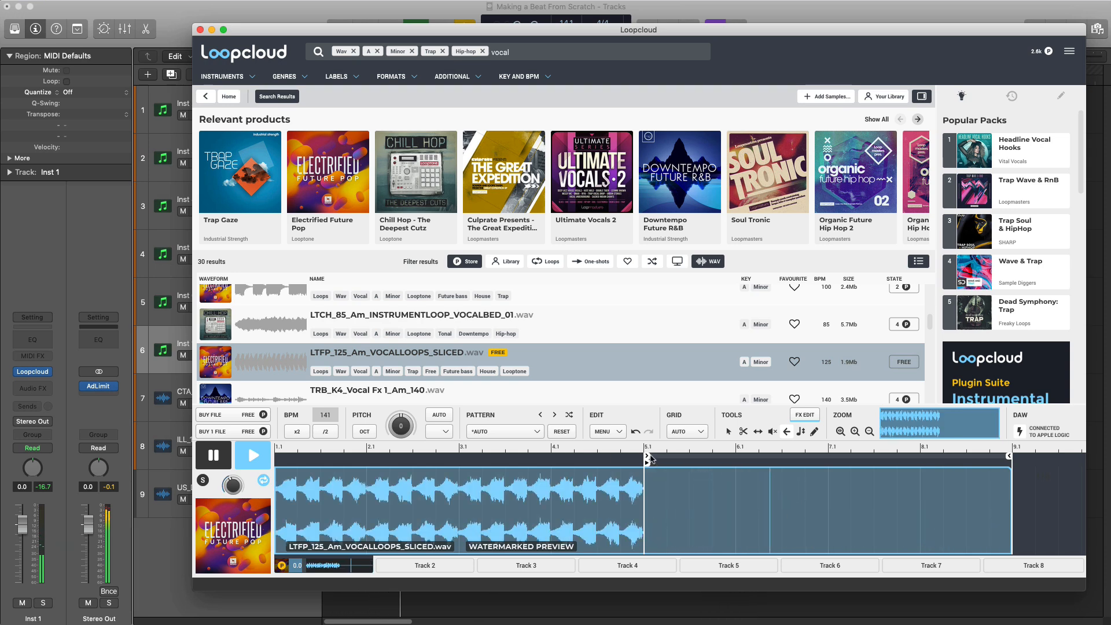
pyautogui.moveTo(647, 459); pyautogui.dragTo(255, 457)
pyautogui.moveTo(1010, 459); pyautogui.dragTo(641, 457)
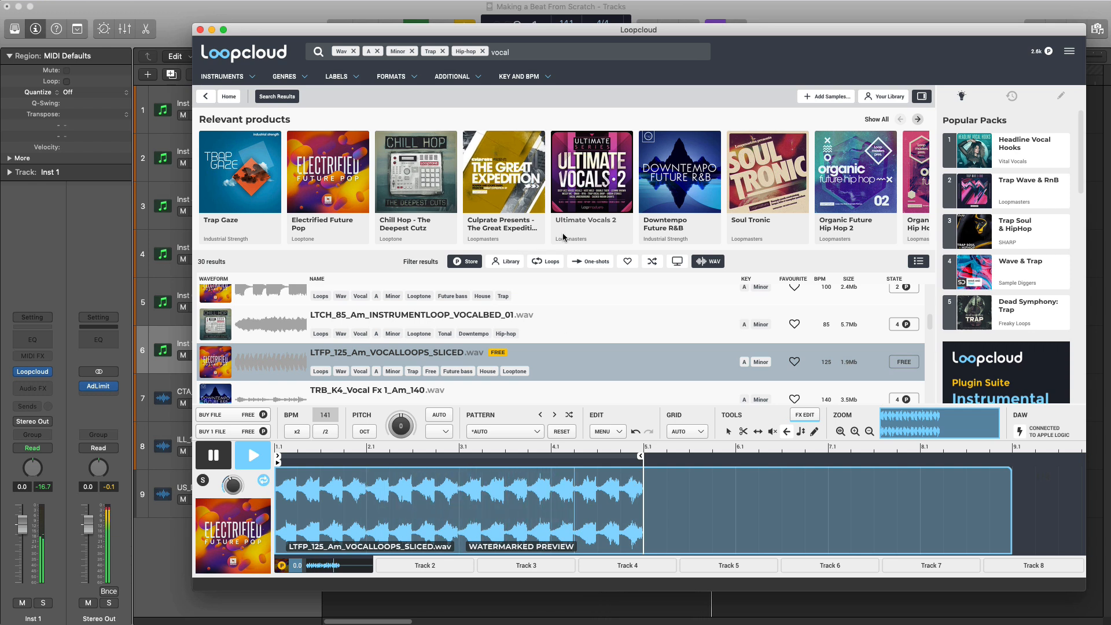
pyautogui.press('space')
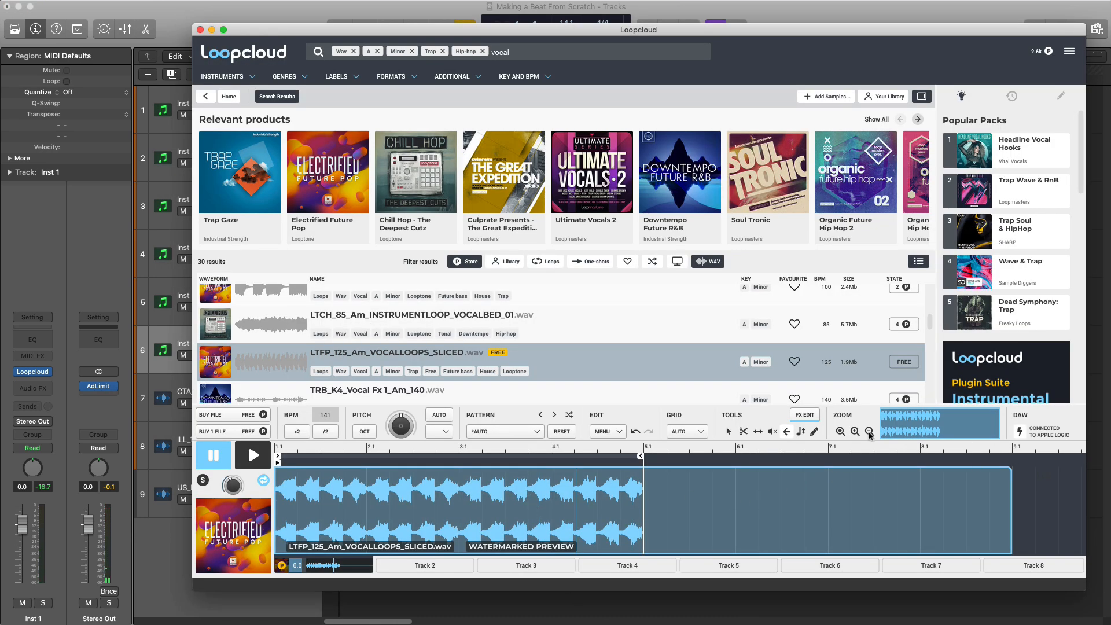
# Get the free LTFP_125_Am_VOCALLOOPS_SLICED file and place its processed version at bar 1 on a new Logic Pro track below the bass
pyautogui.click(804, 415)
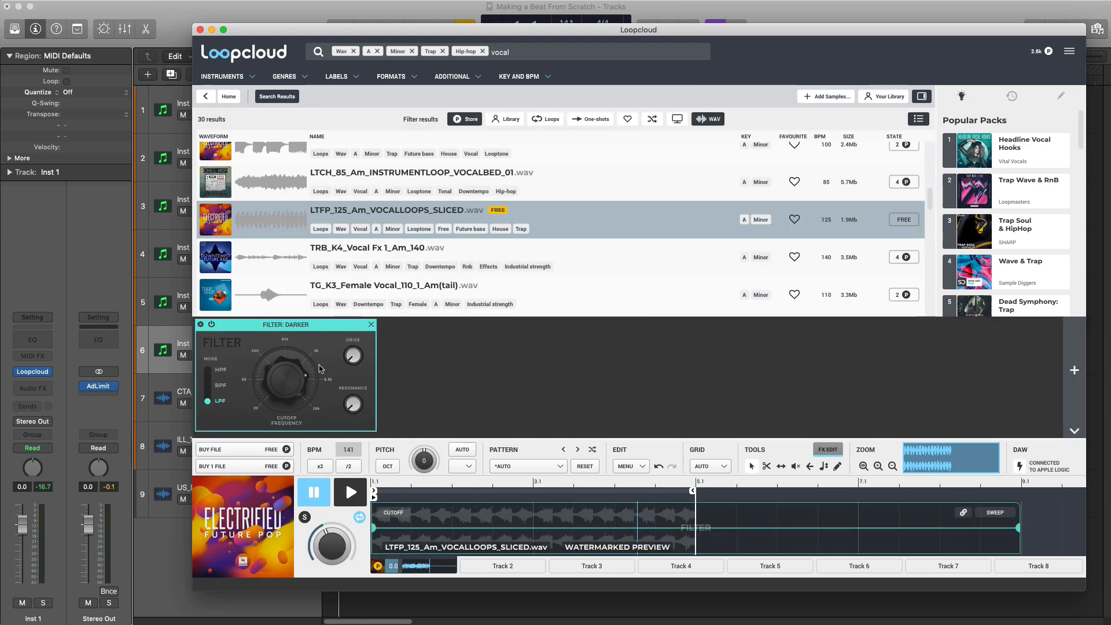
pyautogui.click(271, 455)
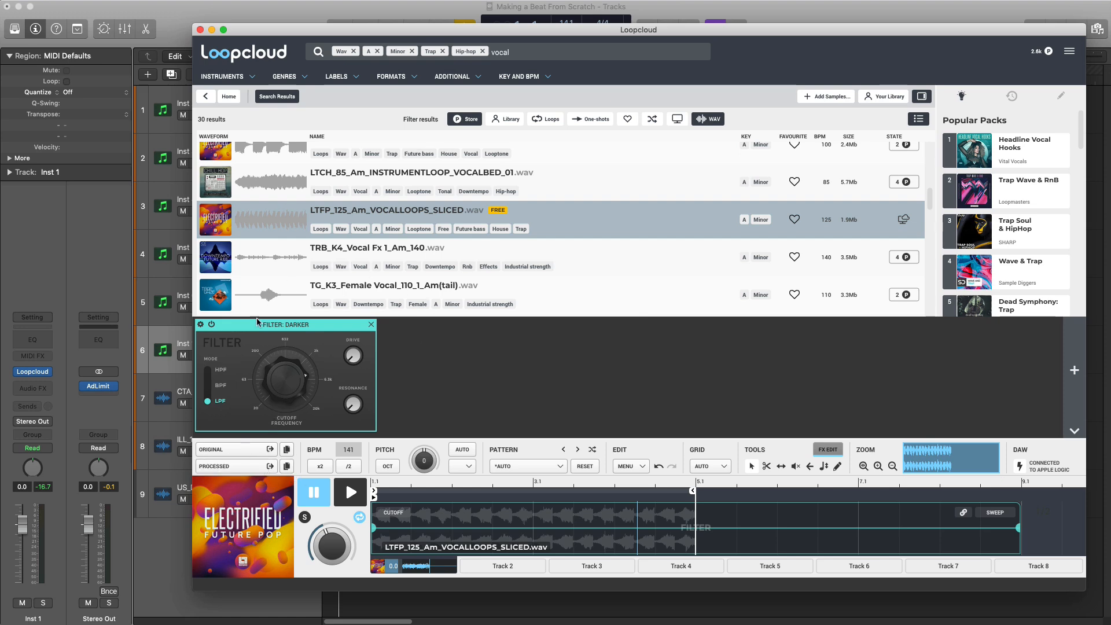
pyautogui.moveTo(357, 25); pyautogui.dragTo(782, 35)
pyautogui.moveTo(695, 476); pyautogui.dragTo(318, 544)
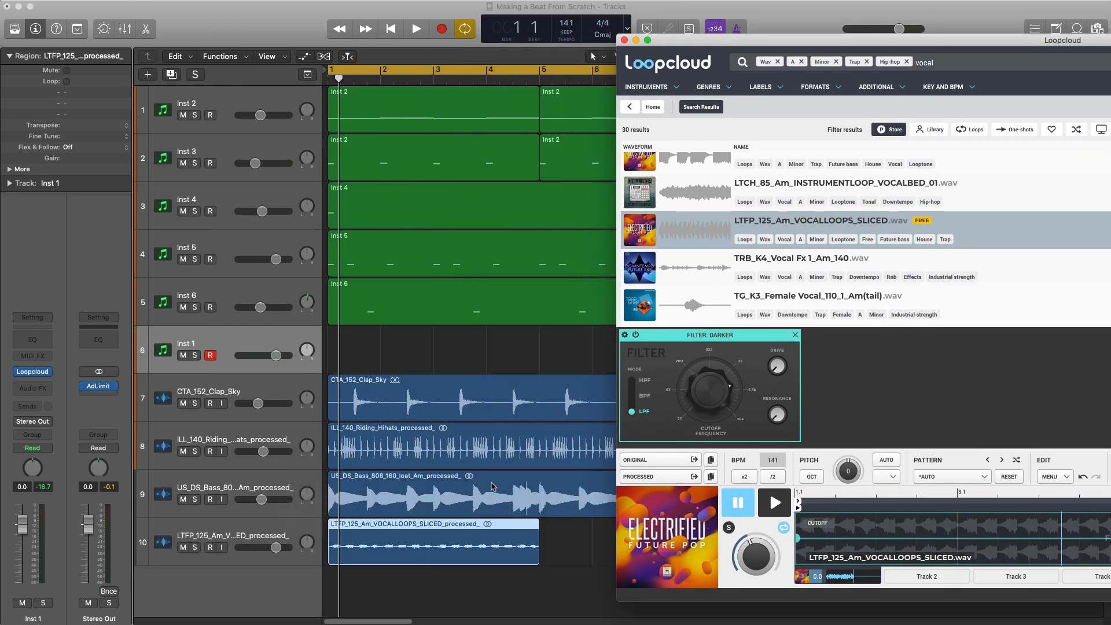
pyautogui.click(438, 560)
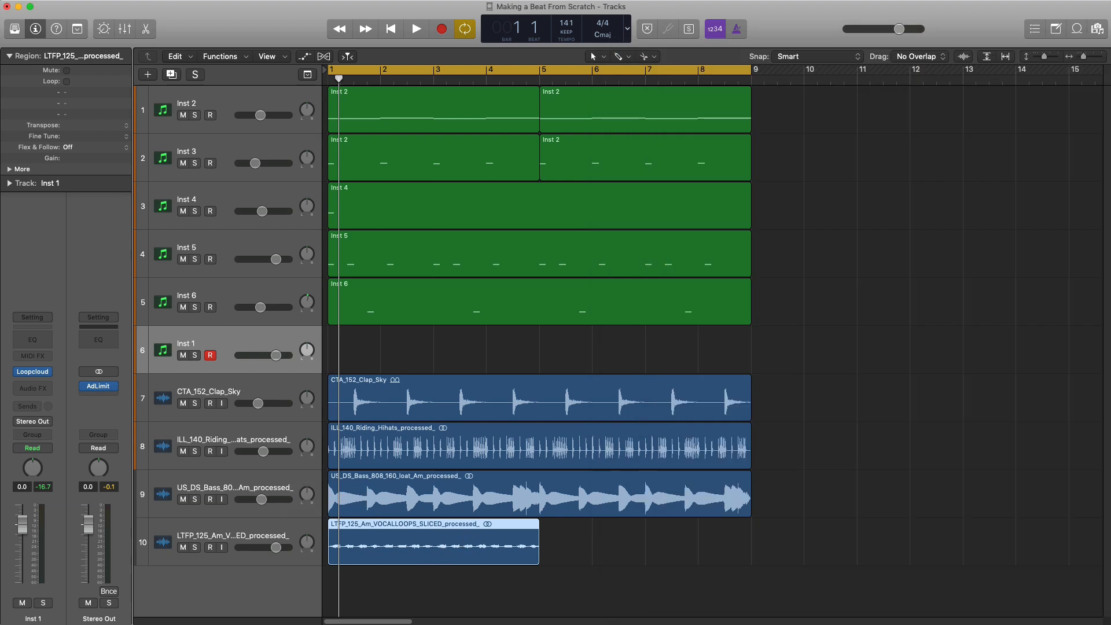
pyautogui.click(897, 624)
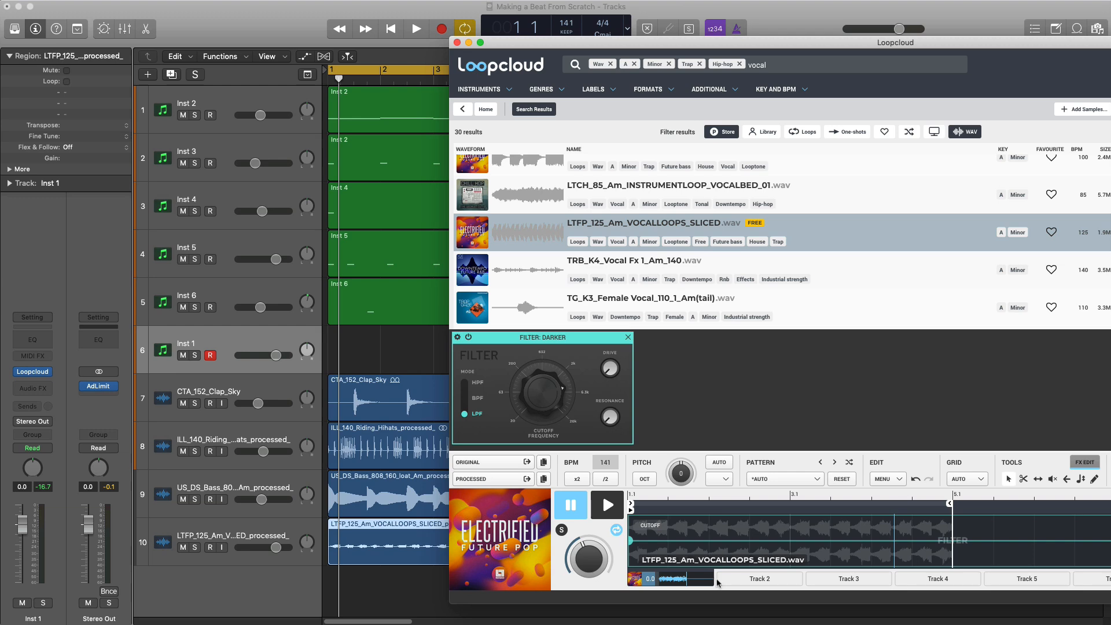
pyautogui.moveTo(530, 47); pyautogui.dragTo(762, 52)
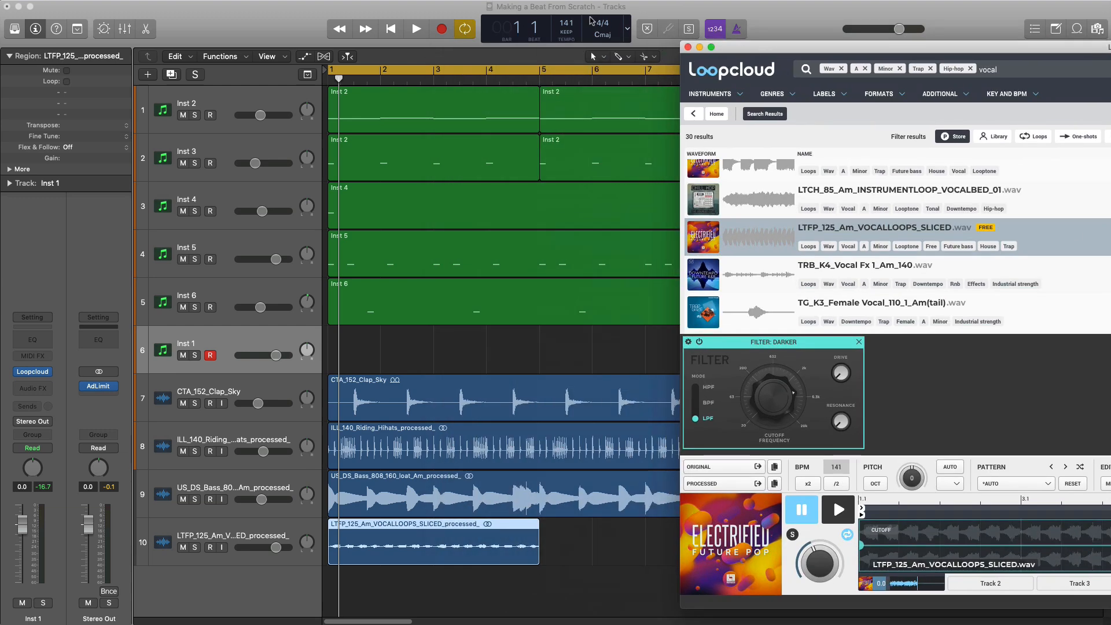
pyautogui.click(577, 10)
# Copy the vocal region to bar 5 and lower the vocal track's volume to -1.3 dB while the beat plays
pyautogui.moveTo(421, 536); pyautogui.dragTo(634, 528)
pyautogui.click(799, 517)
pyautogui.press('space')
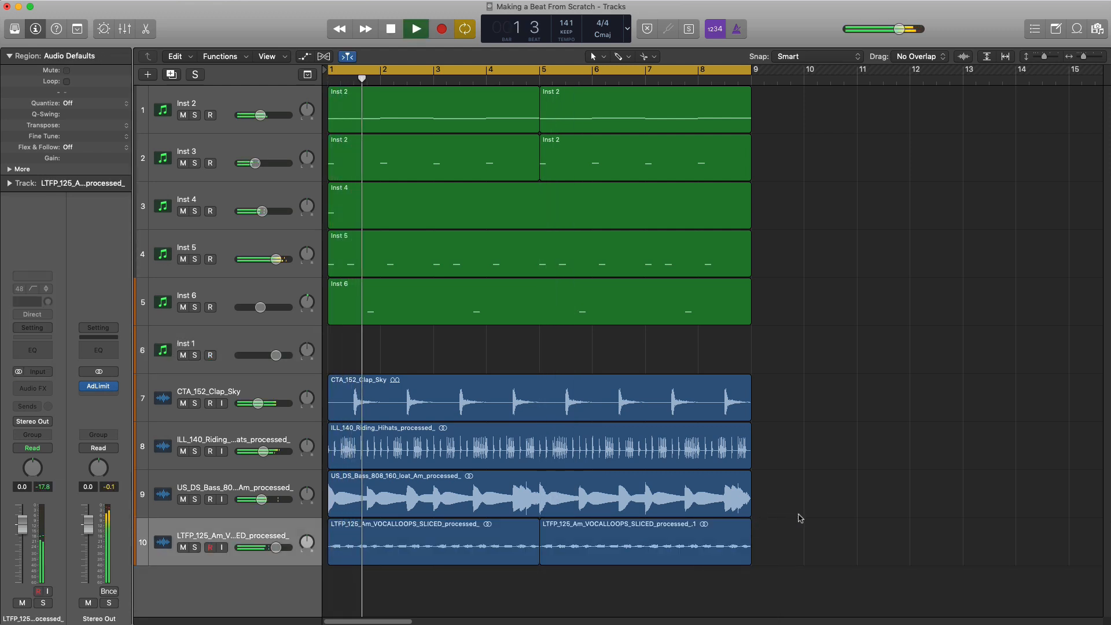
pyautogui.moveTo(276, 547); pyautogui.dragTo(272, 548)
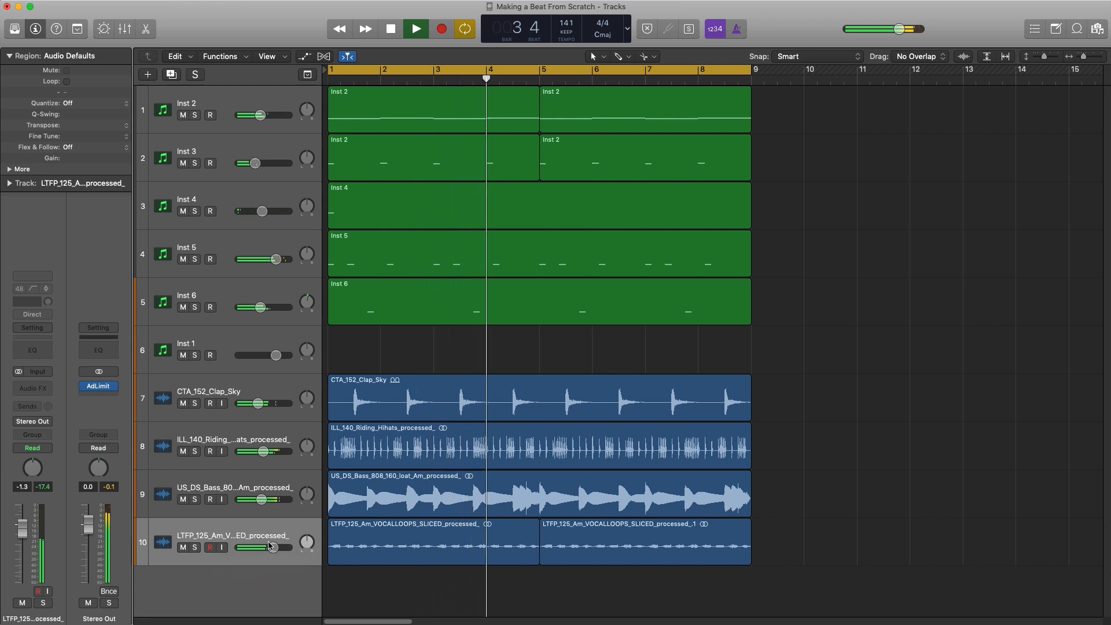
# Duplicate the Inst 4 track as Inst 7 and copy the Inst 4 region onto the new track
pyautogui.scroll(-2, 584, 463)
pyautogui.hscroll(-3, 583, 463)
pyautogui.scroll(-1, 583, 463)
pyautogui.scroll(-2, 589, 444)
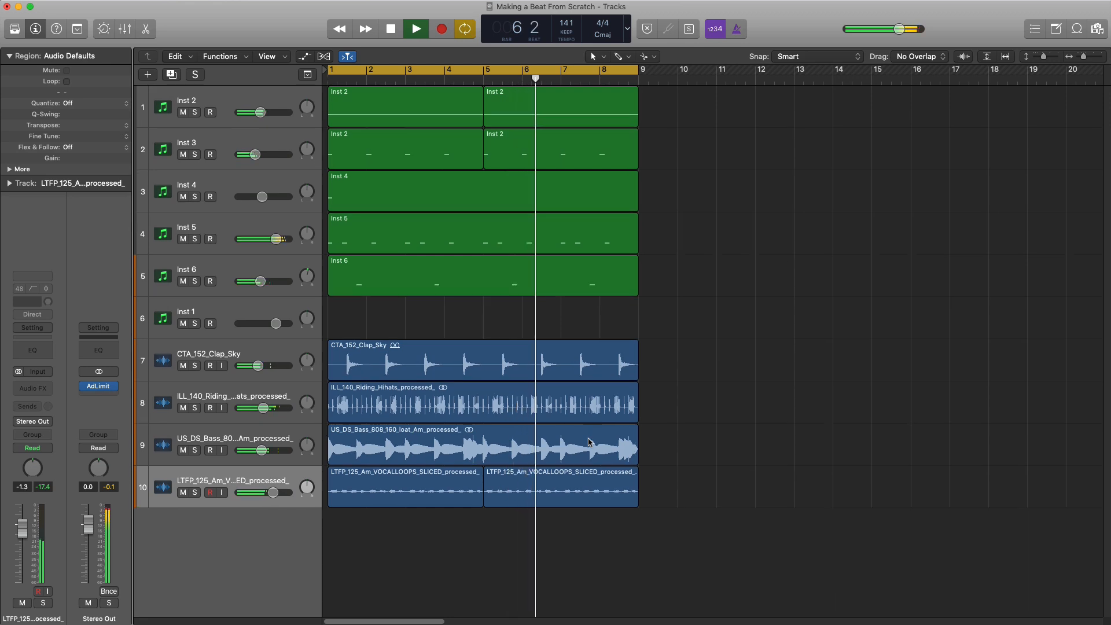
pyautogui.click(256, 184)
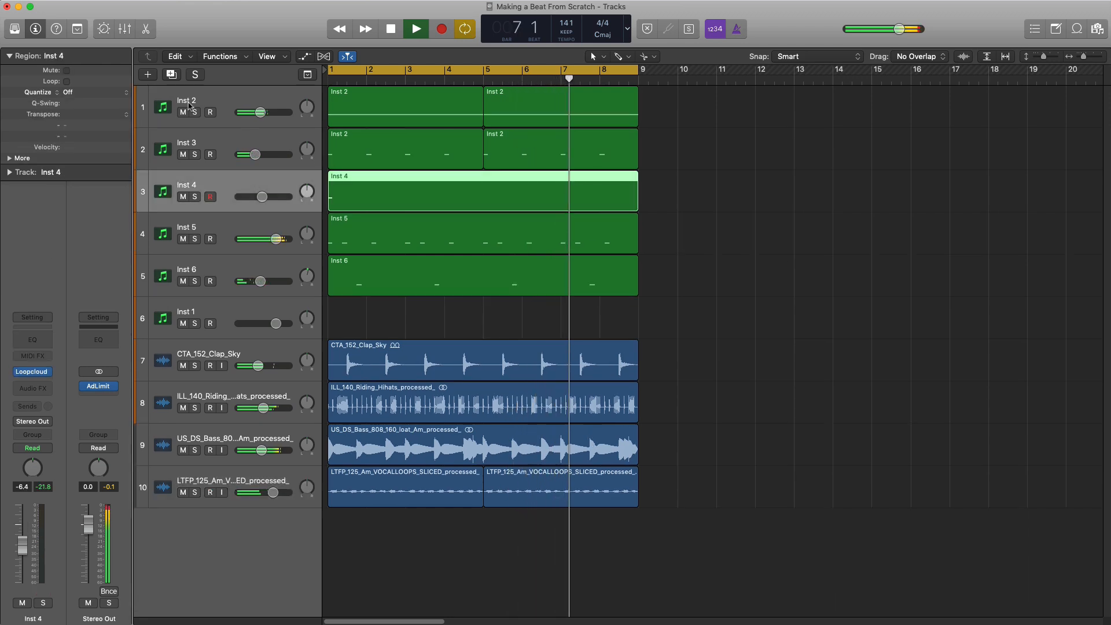
pyautogui.click(171, 74)
pyautogui.moveTo(387, 197); pyautogui.dragTo(386, 240)
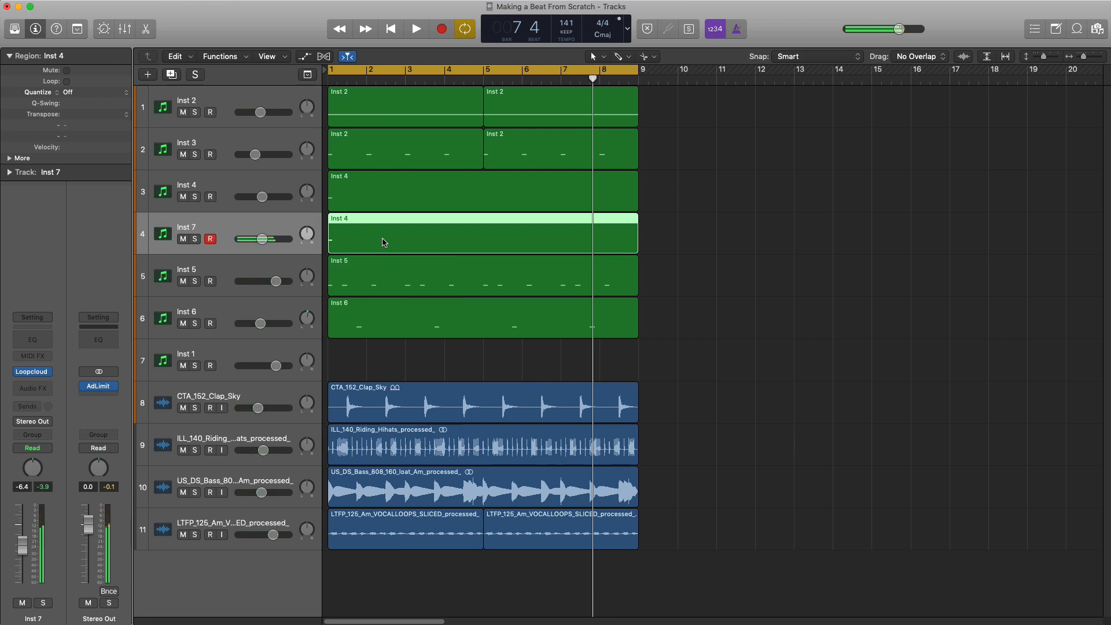
# In the Inst 7 region, move the note to C#1 on beat 3 of bar 1, copy it to bar 2, and play the beat
pyautogui.doubleClick(384, 242)
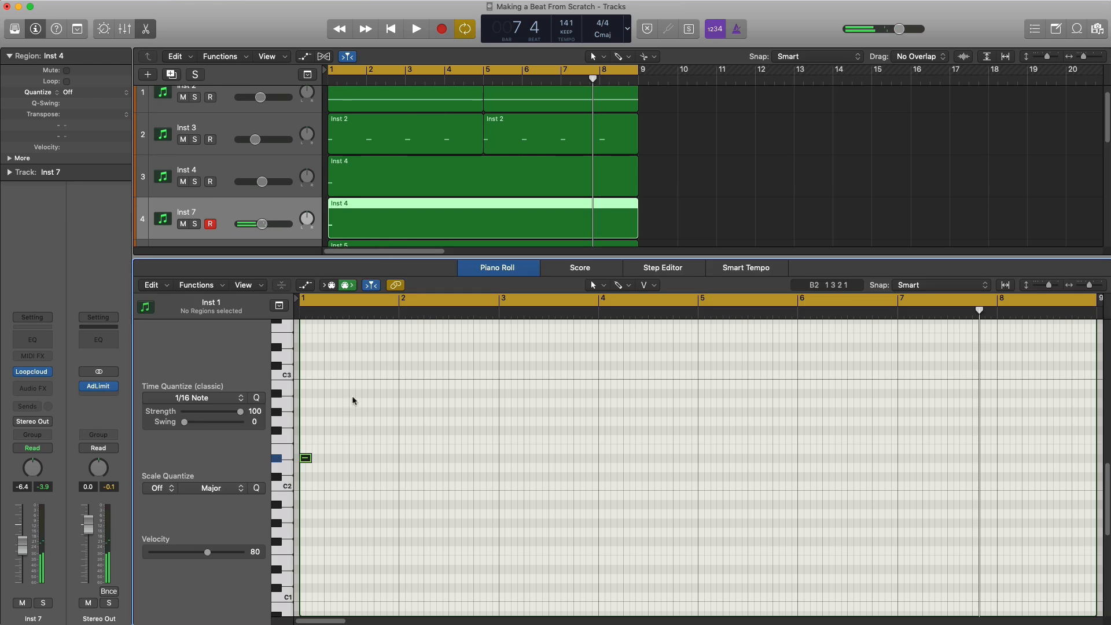
pyautogui.click(357, 458)
pyautogui.moveTo(360, 458); pyautogui.dragTo(352, 588)
pyautogui.click(452, 587)
pyautogui.moveTo(378, 476); pyautogui.dragTo(282, 460)
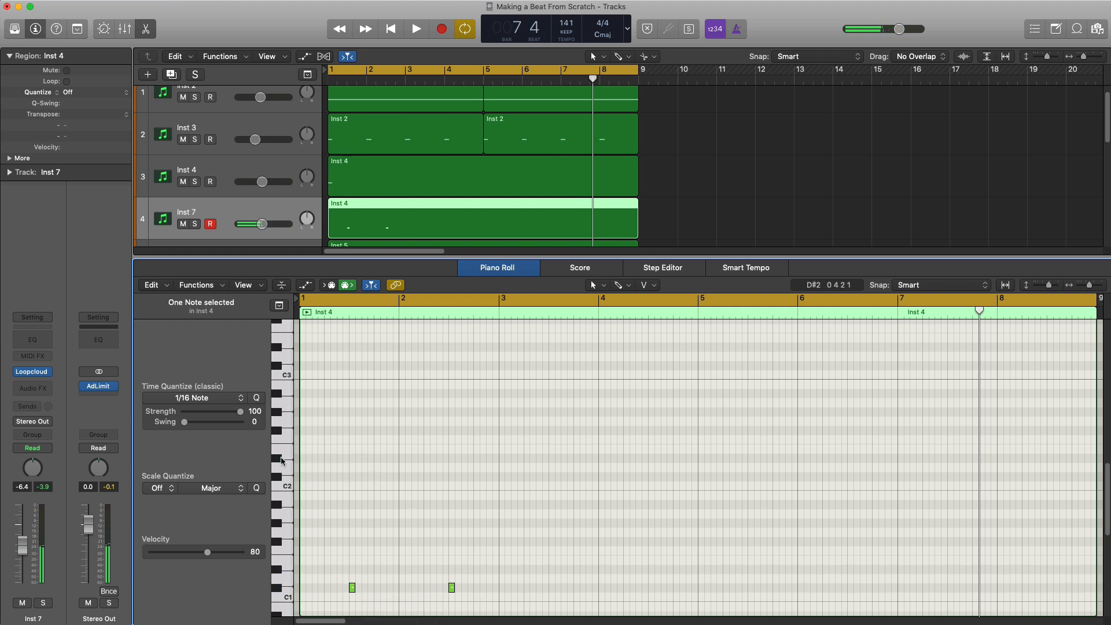
pyautogui.press('space')
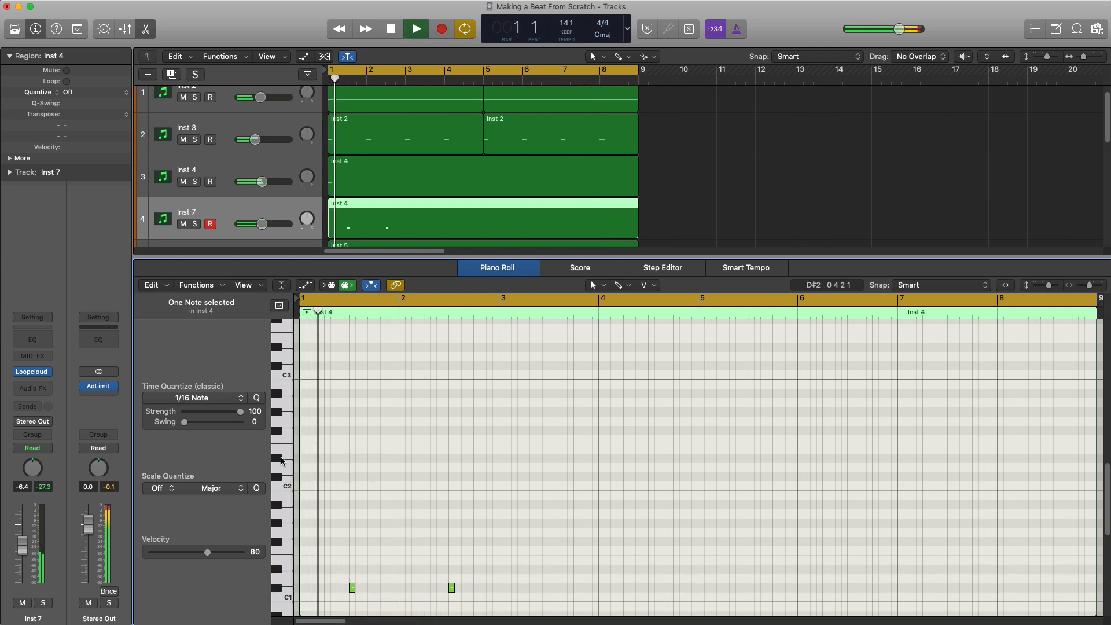
# Continue the C#1 notes on beat 3 of every bar through bar 8, split the region at bar 9 and delete the excess
pyautogui.click(553, 591)
pyautogui.press('space')
pyautogui.moveTo(568, 595); pyautogui.dragTo(345, 569)
pyautogui.press('super+r')
pyautogui.press('super+r')
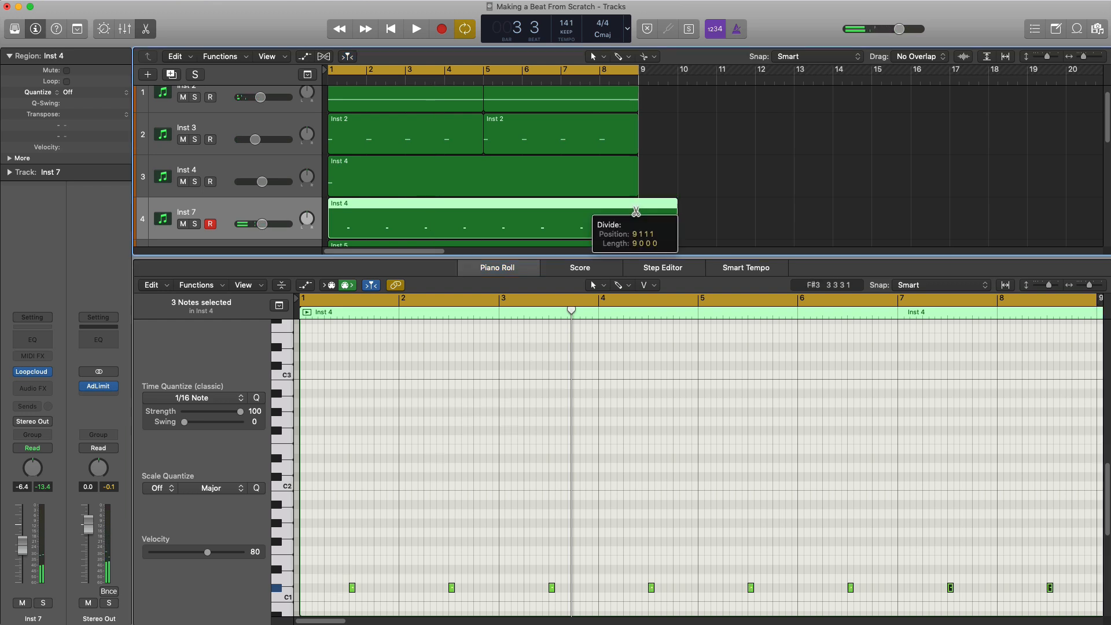
pyautogui.click(634, 211)
pyautogui.press('BackSpace')
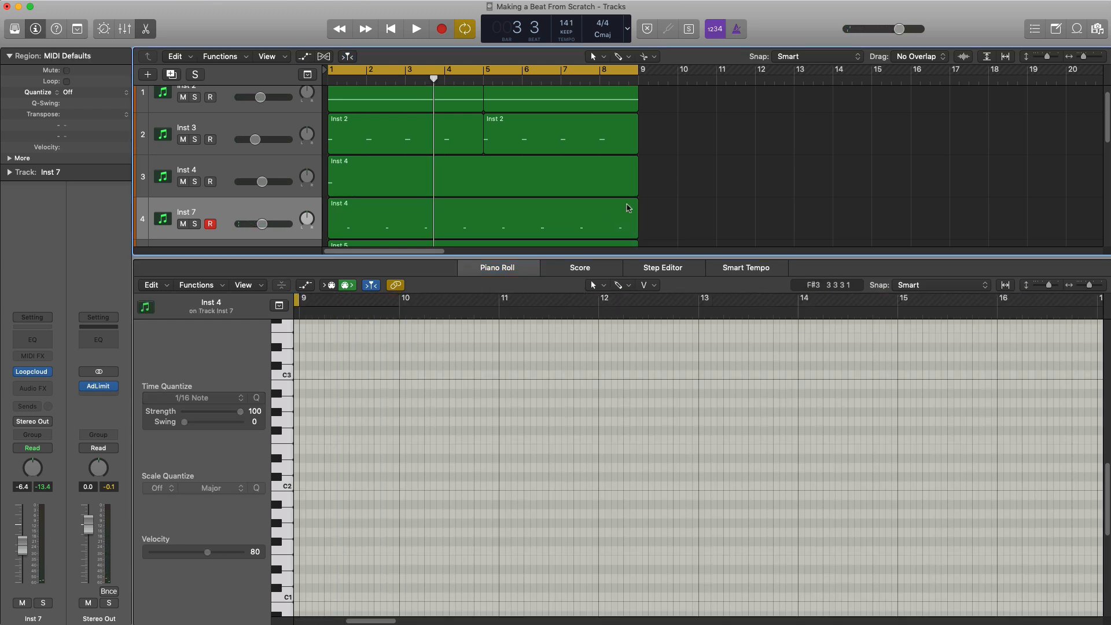
# Close the Piano Roll and duplicate the Inst 7 track as Inst 8
pyautogui.press('super+Up')
pyautogui.press('super+Up')
pyautogui.press('super+Up')
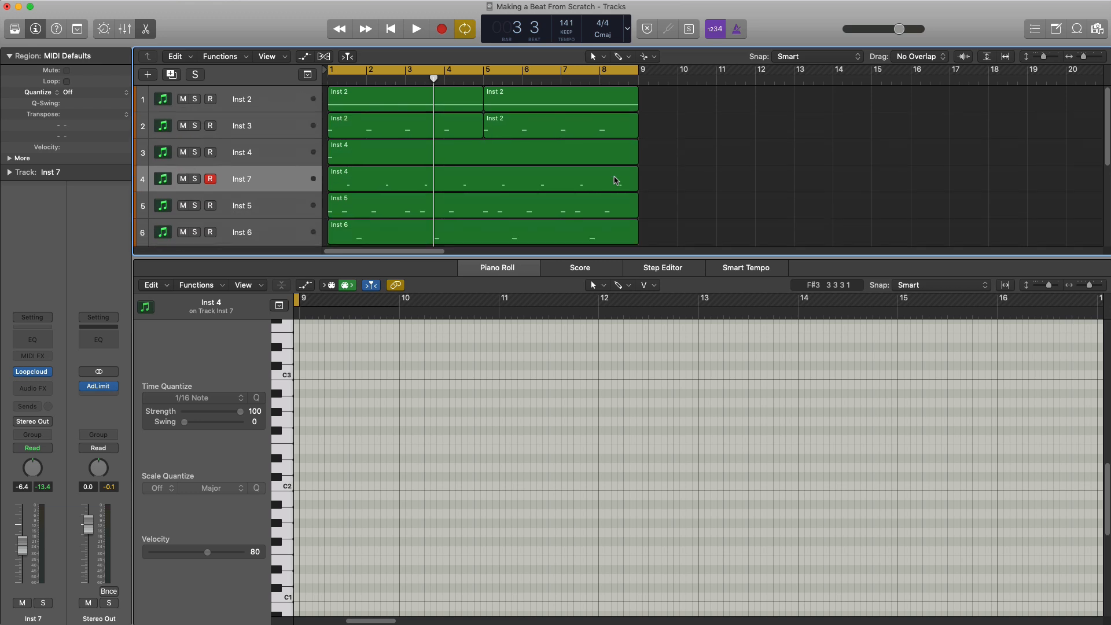
pyautogui.press('e')
pyautogui.press('super+Left')
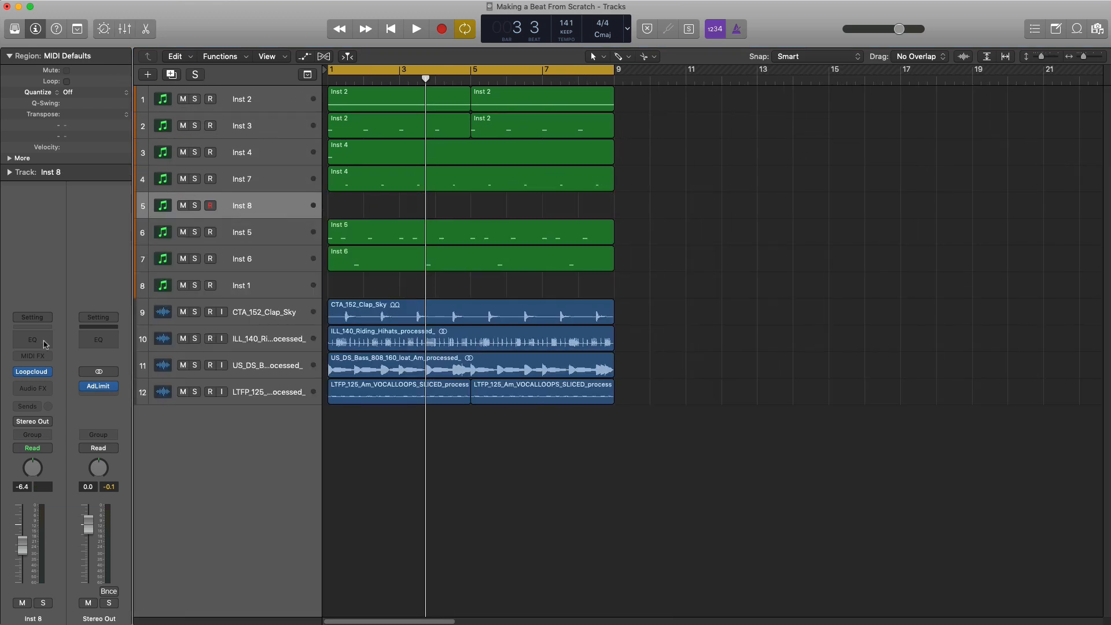
# Audition the drum pads of the Evil Needle kit in the Inst 8 Loopcloud Drum instrument, ending on a closed hi-hat, and close it
pyautogui.click(34, 372)
pyautogui.click(435, 181)
pyautogui.click(344, 171)
pyautogui.click(345, 138)
pyautogui.click(405, 139)
pyautogui.click(485, 139)
pyautogui.click(552, 140)
pyautogui.click(560, 216)
pyautogui.click(492, 220)
pyautogui.click(420, 226)
pyautogui.click(348, 226)
pyautogui.click(421, 264)
pyautogui.click(498, 267)
pyautogui.click(559, 273)
pyautogui.click(561, 277)
pyautogui.click(501, 277)
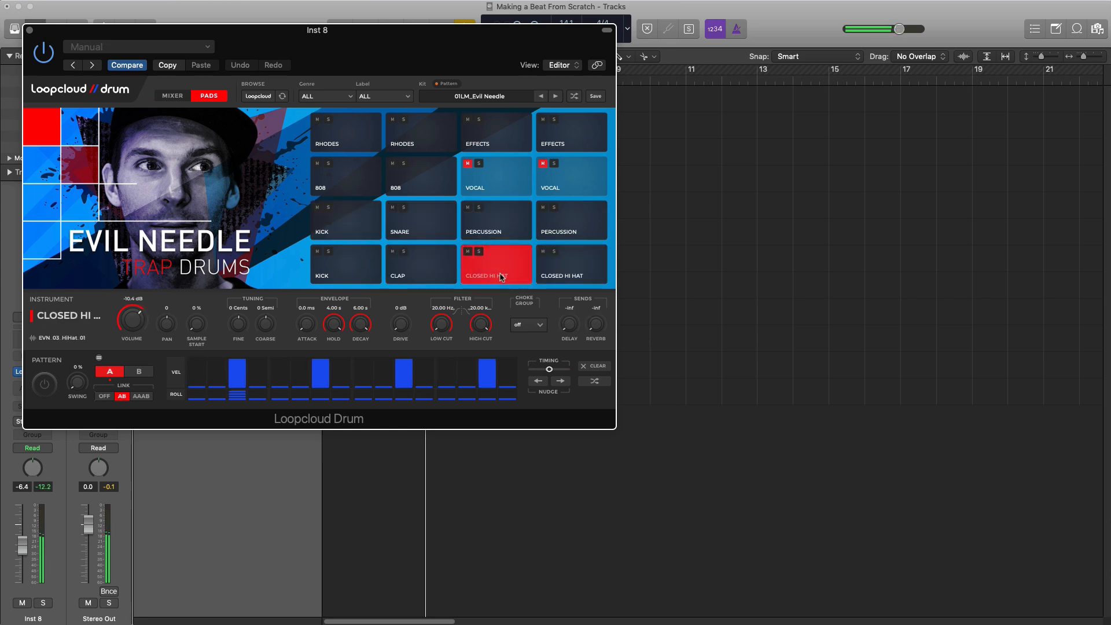
pyautogui.click(29, 29)
# Copy the Inst 7 region onto the Inst 8 track, open the copy, and clear its eight notes
pyautogui.moveTo(374, 187); pyautogui.dragTo(377, 209)
pyautogui.doubleClick(377, 209)
pyautogui.moveTo(340, 432); pyautogui.dragTo(1052, 540)
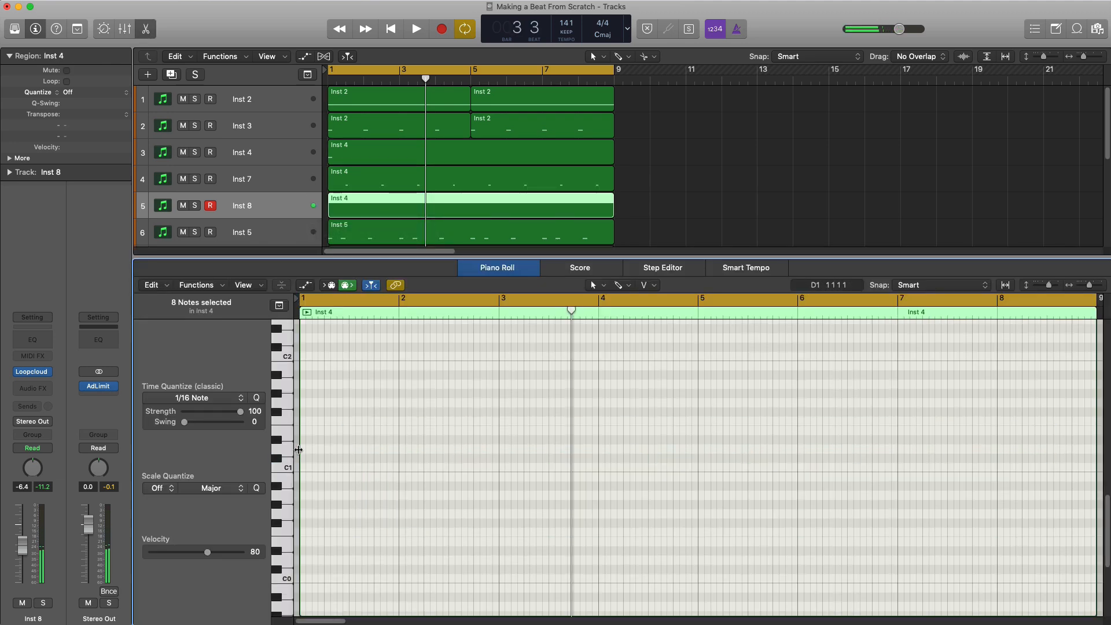
# Place D1 notes on beats 1 and 3 of bar 1 in the Inst 8 region and repeat them through bar 8
pyautogui.moveTo(305, 448)
pyautogui.mouseDown()
pyautogui.moveTo(385, 496)
pyautogui.moveTo(333, 455)
pyautogui.moveTo(352, 450)
pyautogui.mouseUp()
pyautogui.keyDown('super'); pyautogui.click(356, 450); pyautogui.keyUp('super')
pyautogui.moveTo(391, 451); pyautogui.dragTo(305, 446)
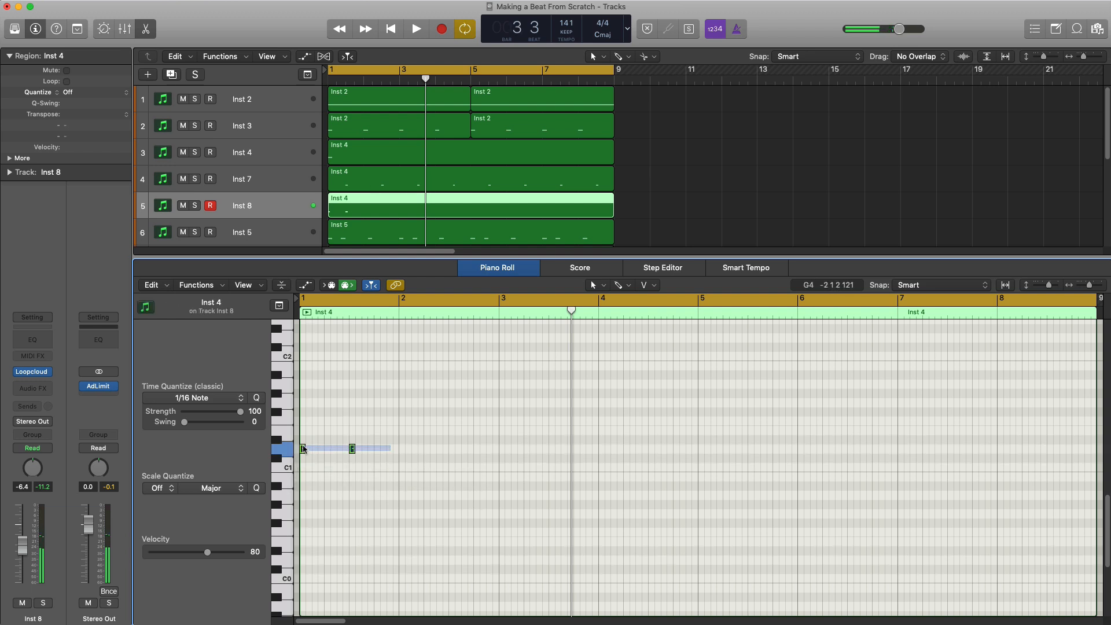
pyautogui.press('super+r')
pyautogui.press('super+r')
pyautogui.press('space')
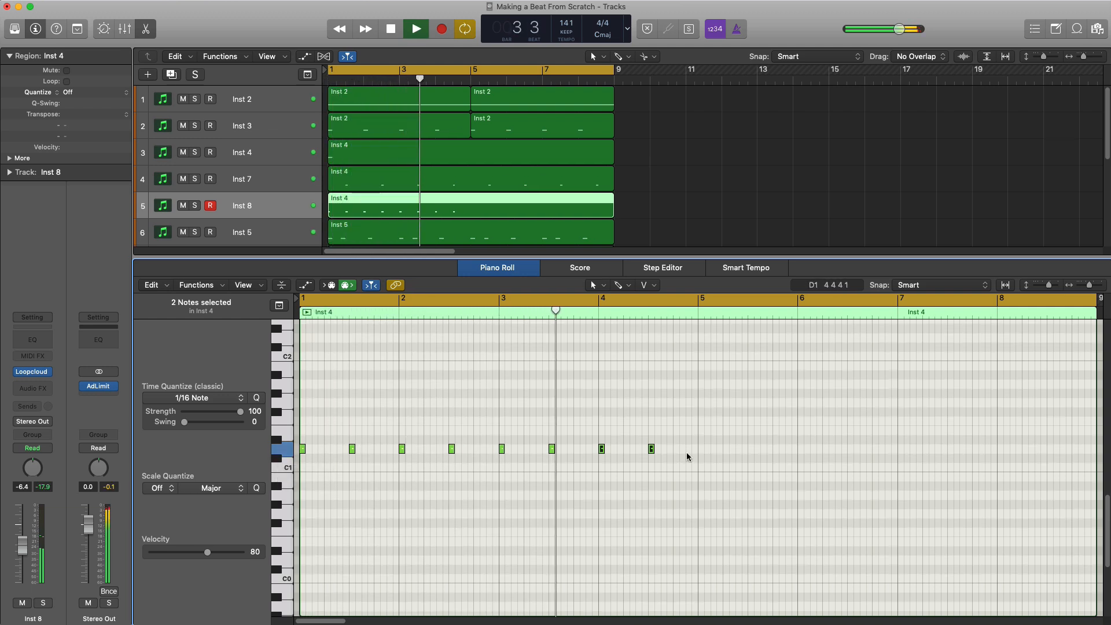
pyautogui.press('super+r')
pyautogui.press('super+r')
pyautogui.press('super+r')
pyautogui.press('super+r')
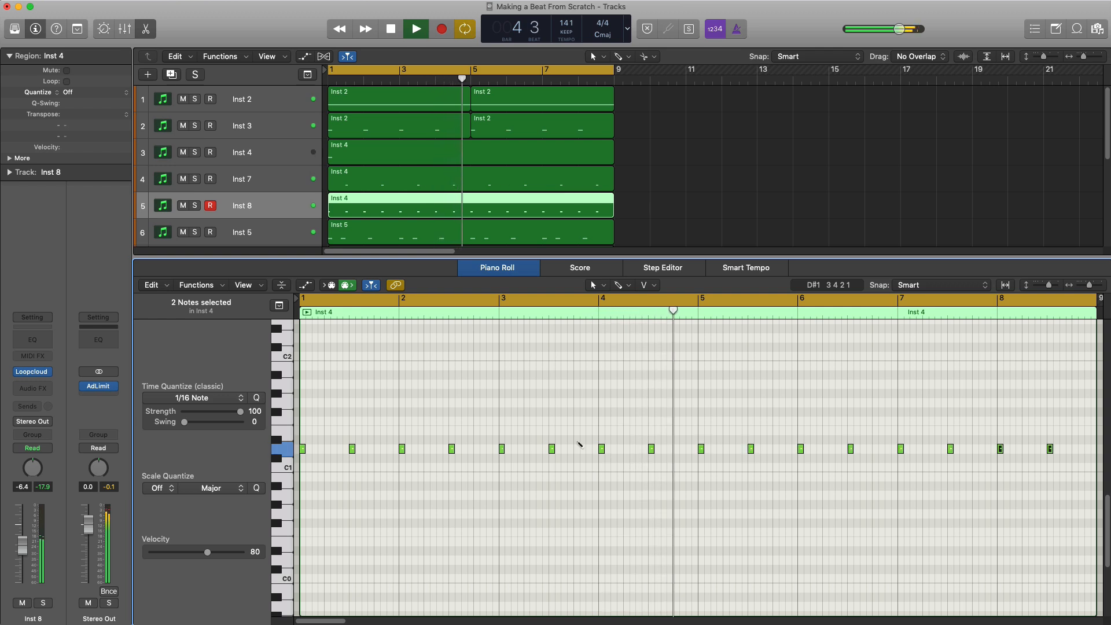
# Duplicate Inst 8 as Inst 9 with its region, move all copied notes to D#1 an eighth note later, and play the beat
pyautogui.press('super+d')
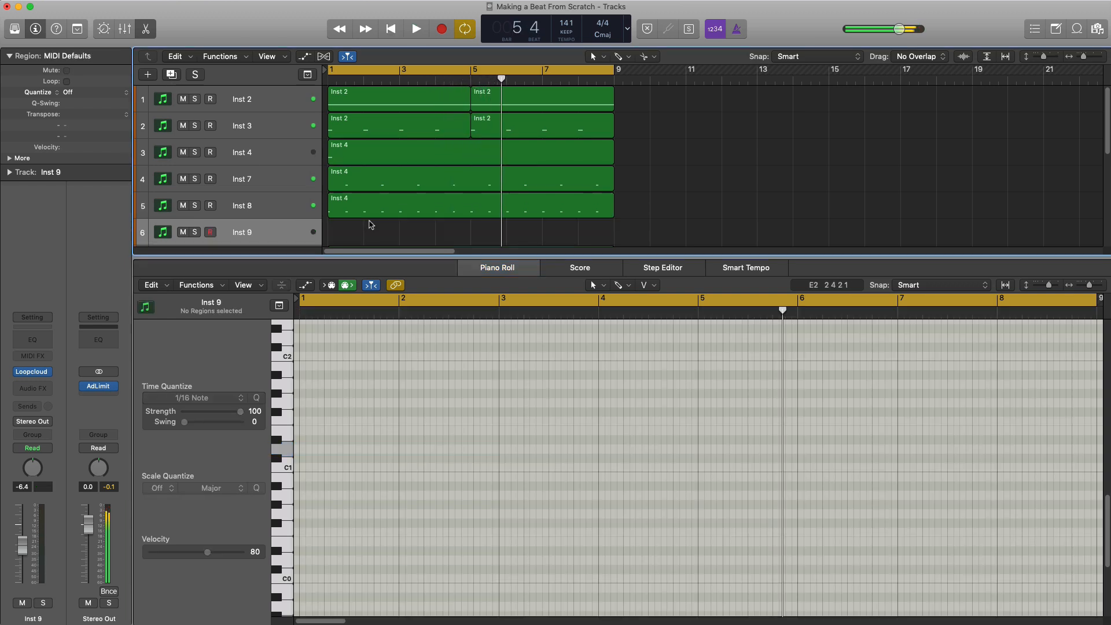
pyautogui.moveTo(377, 216); pyautogui.dragTo(377, 237)
pyautogui.click(316, 433)
pyautogui.press('super+a')
pyautogui.moveTo(305, 451); pyautogui.dragTo(315, 442)
pyautogui.press('space')
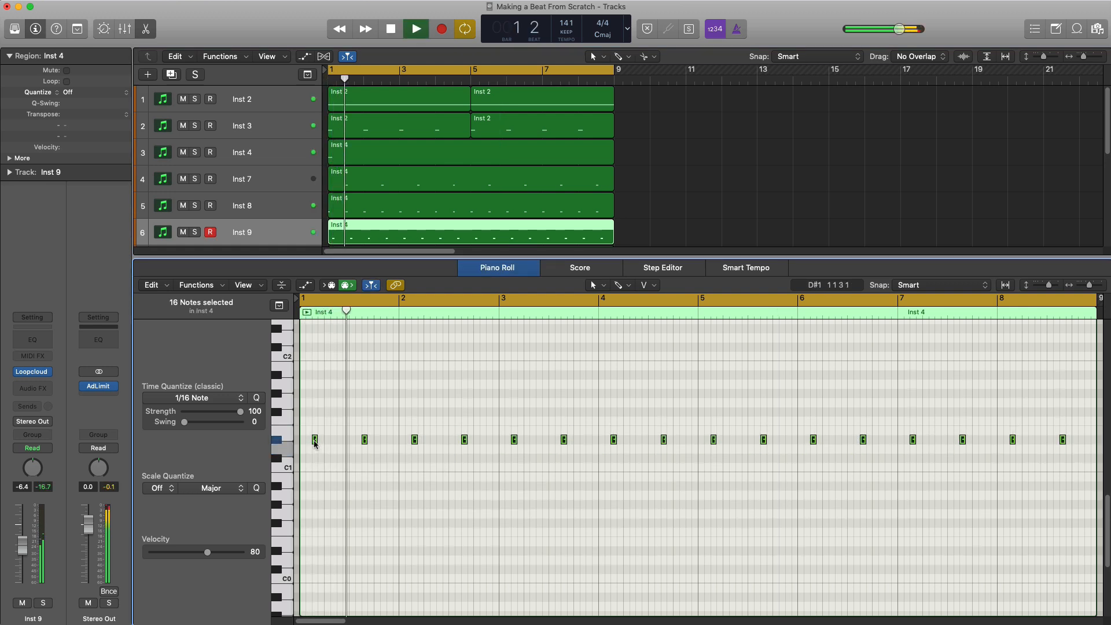
# Close the Piano Roll and lower the Inst 9 track's volume to -7.4 dB
pyautogui.press('x')
pyautogui.press('x')
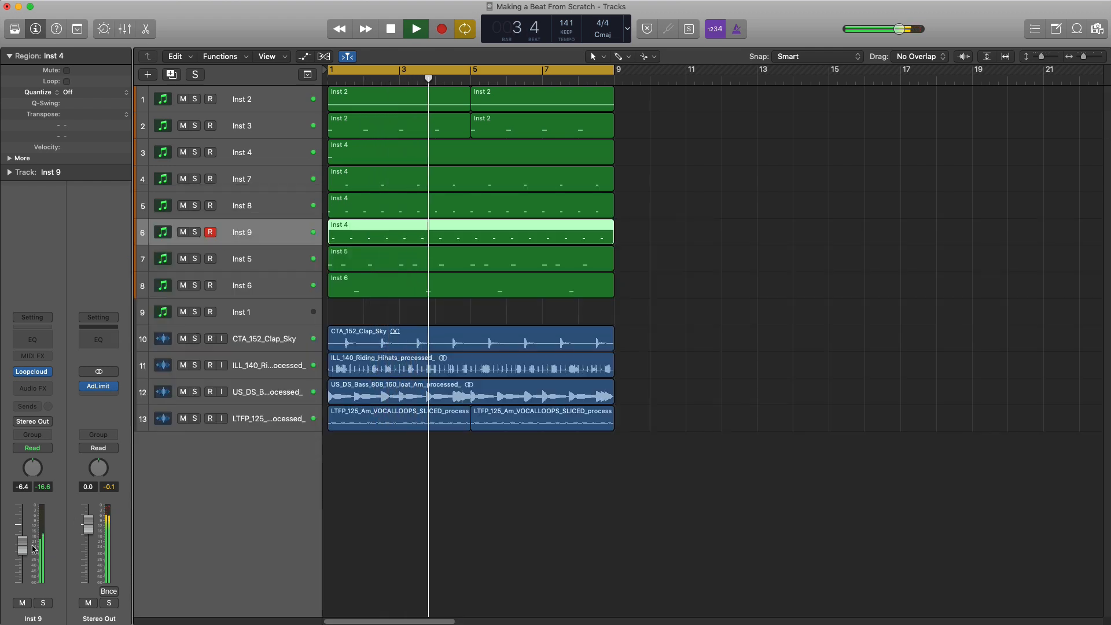
pyautogui.moveTo(22, 545); pyautogui.dragTo(22, 547)
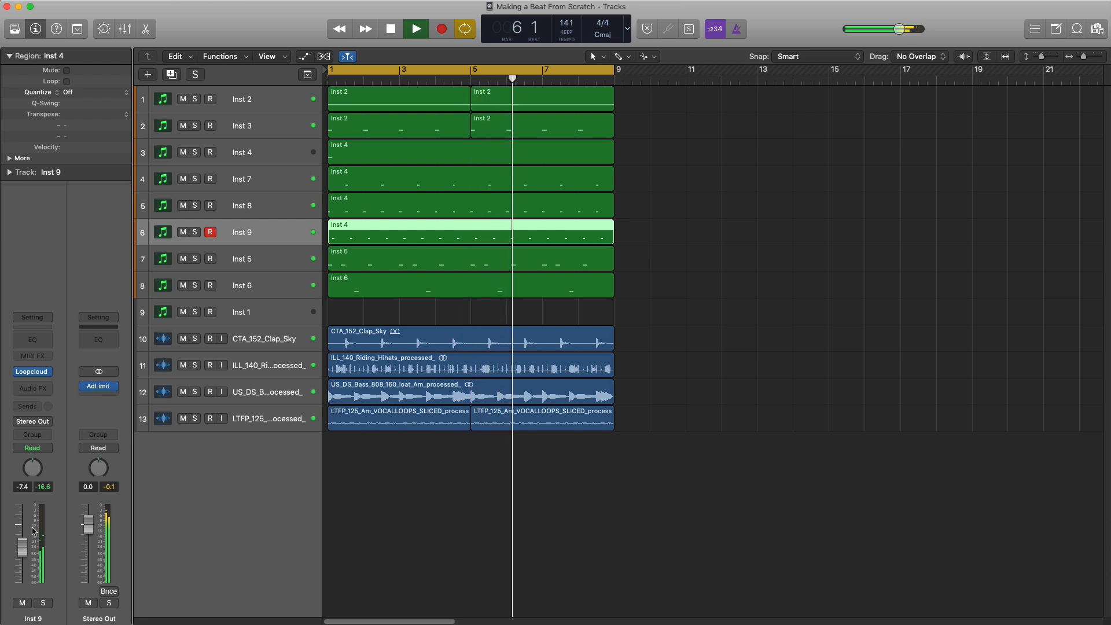
# Solo the Inst 2, Inst 3, US_DS_Bass and vocal loop tracks together to hear the melodic parts, and unsolo them
pyautogui.click(260, 99)
pyautogui.keyDown('shift'); pyautogui.click(259, 127); pyautogui.keyUp('shift')
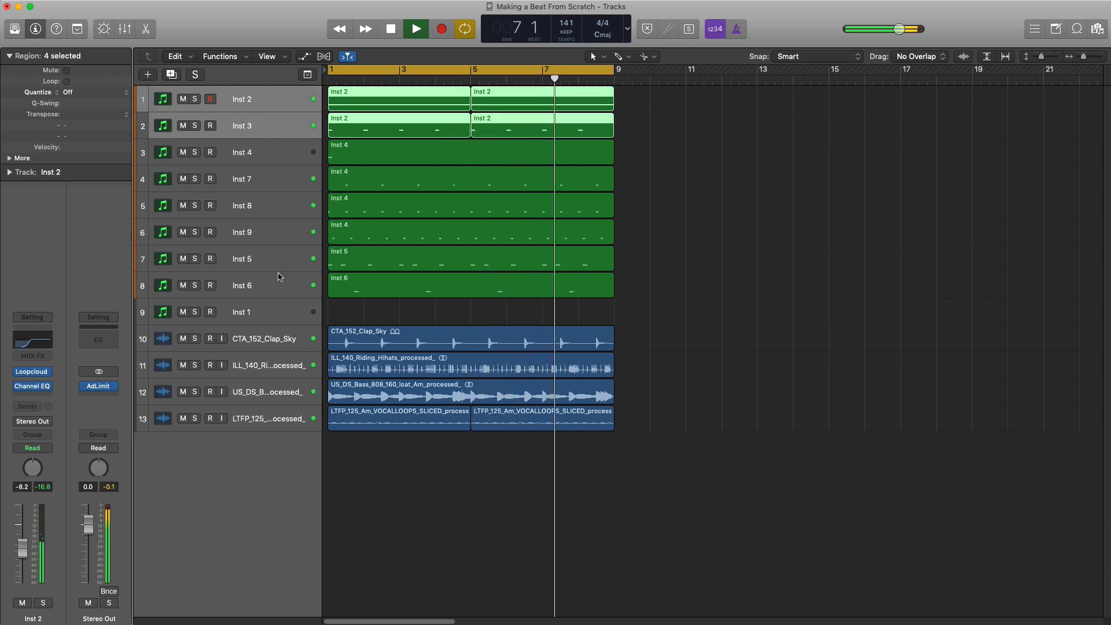
pyautogui.keyDown('shift'); pyautogui.click(249, 394); pyautogui.keyUp('shift')
pyautogui.keyDown('shift'); pyautogui.click(230, 425); pyautogui.keyUp('shift')
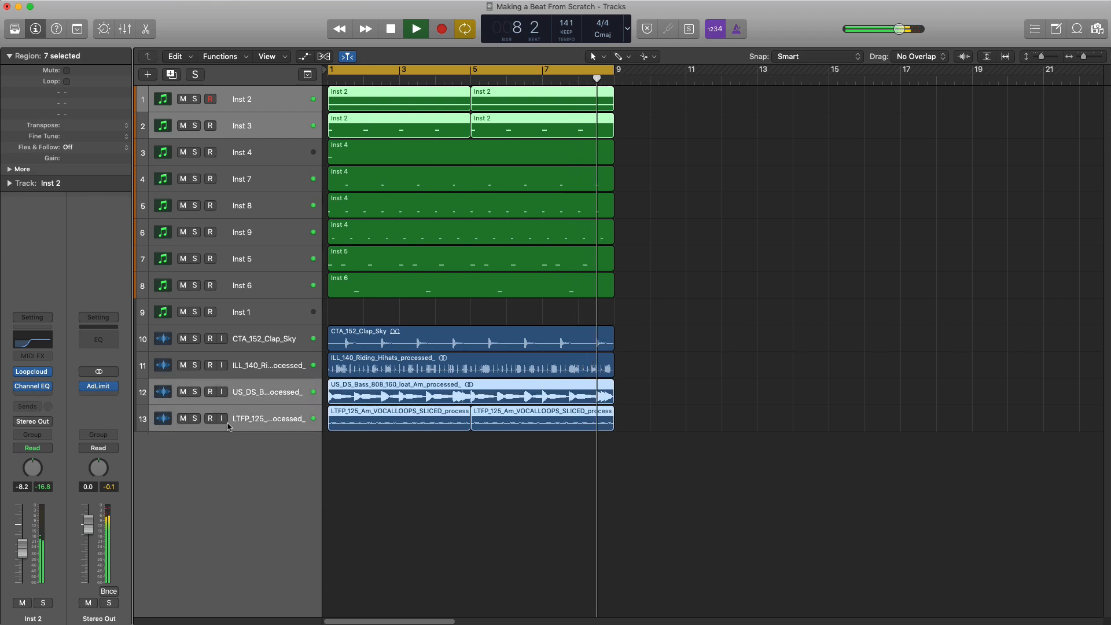
pyautogui.click(200, 419)
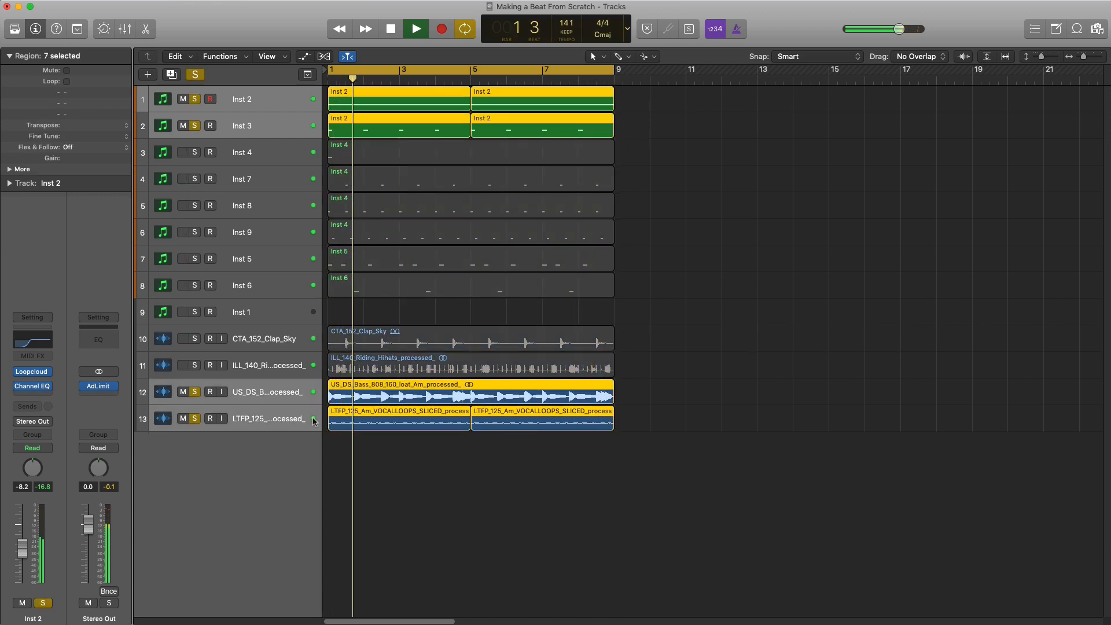
pyautogui.scroll(-3, 417, 437)
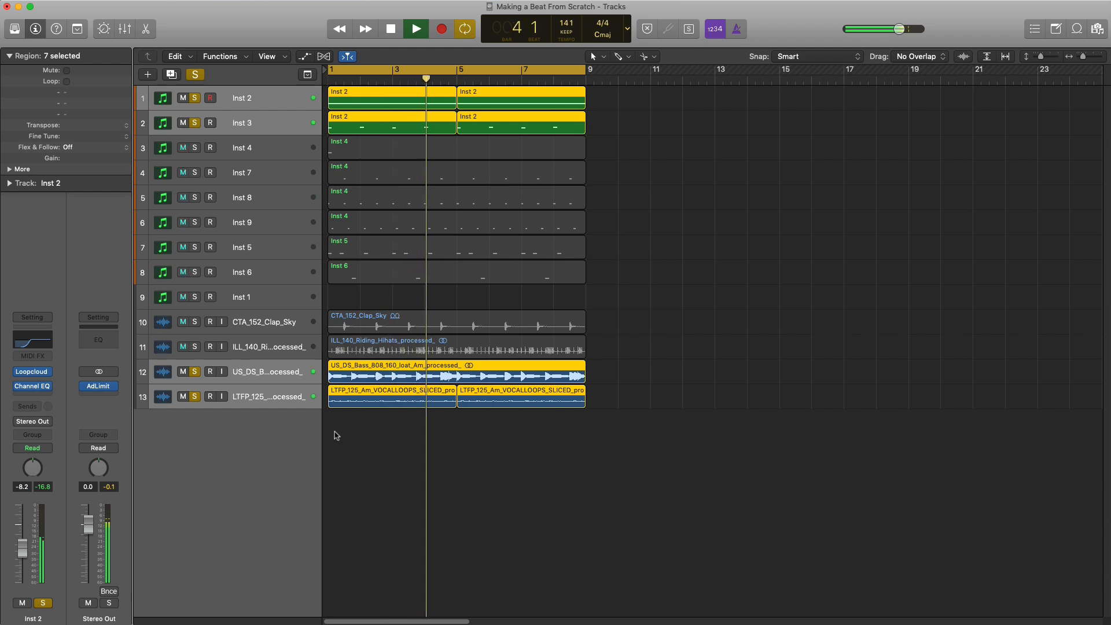
pyautogui.keyDown('alt'); pyautogui.click(195, 397); pyautogui.keyUp('alt')
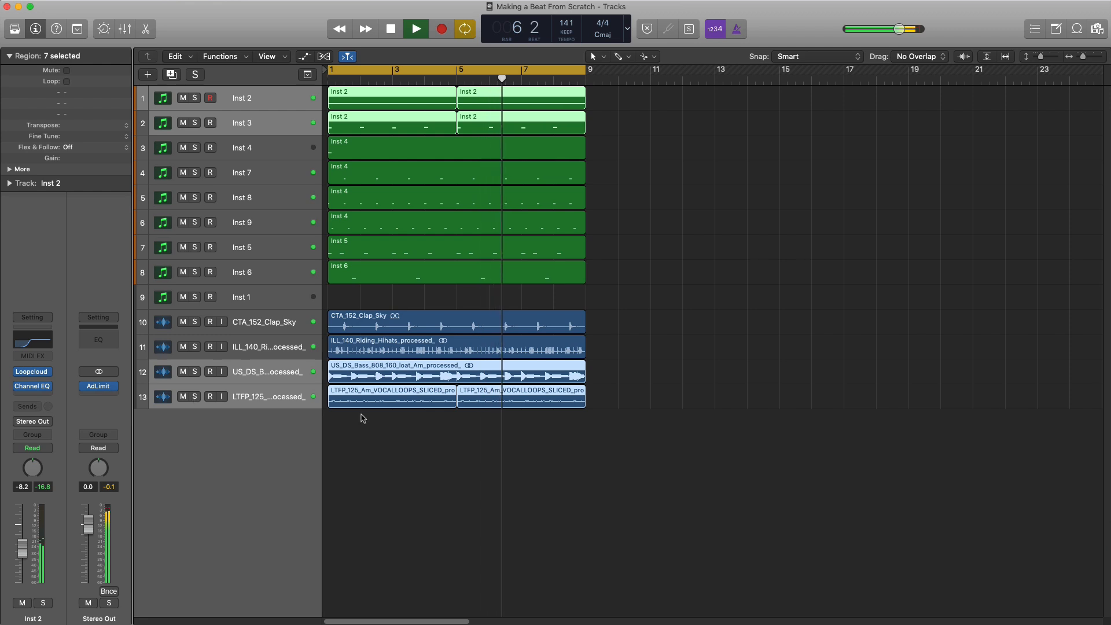
# Stop playback and repeat all the bars 1–8 regions twice to fill the arrangement through bar 24
pyautogui.press('space')
pyautogui.moveTo(676, 451); pyautogui.dragTo(330, 81)
pyautogui.press('super+r')
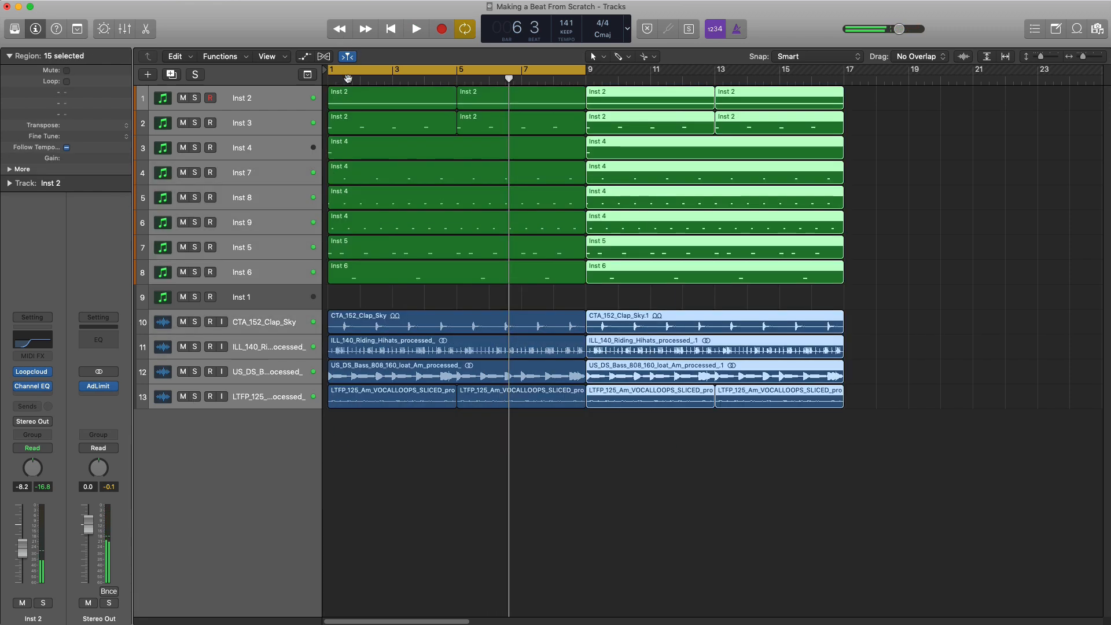
pyautogui.press('super+r')
pyautogui.scroll(-5, 520, 267)
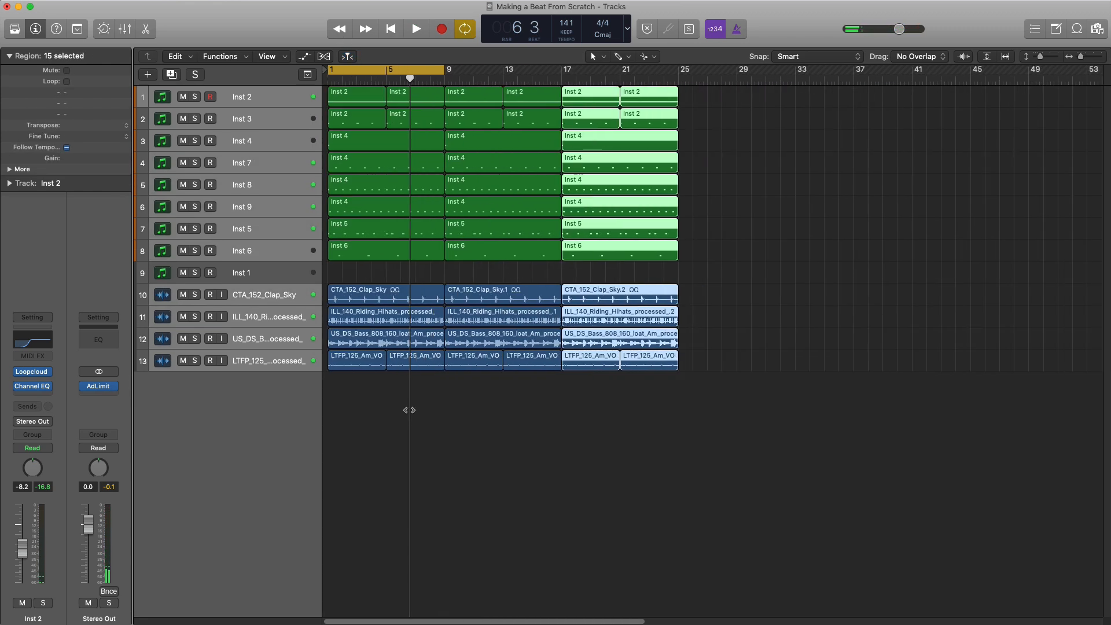
# Delete the bars 1–8 regions of Inst 7 and all tracks below it, and move the cycle range to bars 9–16
pyautogui.moveTo(421, 416); pyautogui.dragTo(342, 165)
pyautogui.press('Delete')
pyautogui.moveTo(421, 76); pyautogui.dragTo(538, 76)
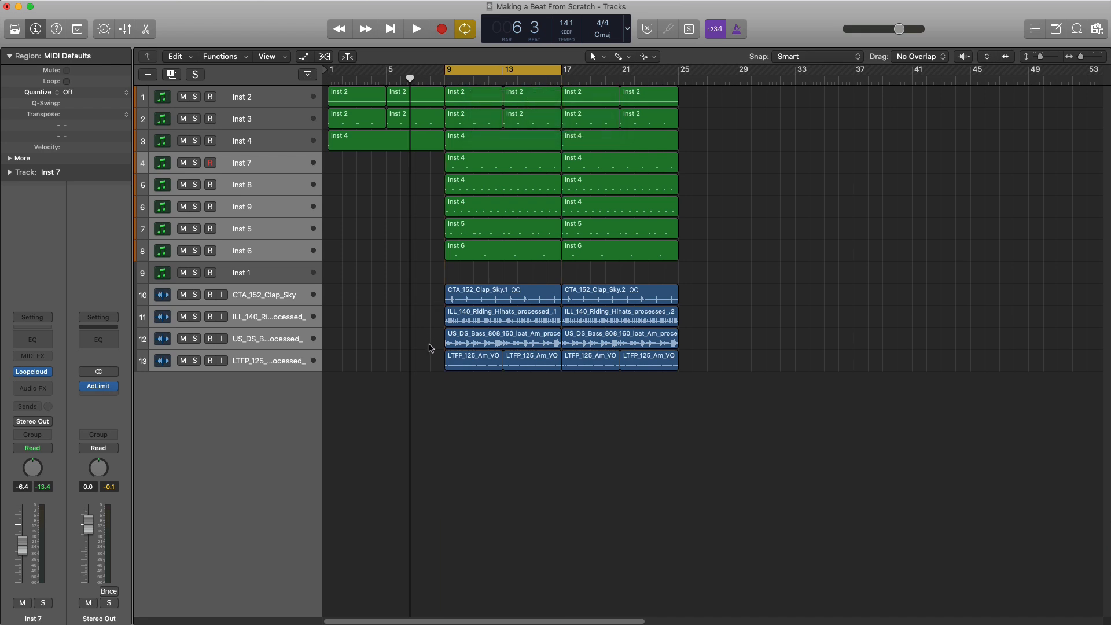
# Move the vocal loop track directly below Inst 4 and delete the bars 9–16 regions of Inst 8 and all tracks below it
pyautogui.moveTo(288, 361); pyautogui.dragTo(280, 164)
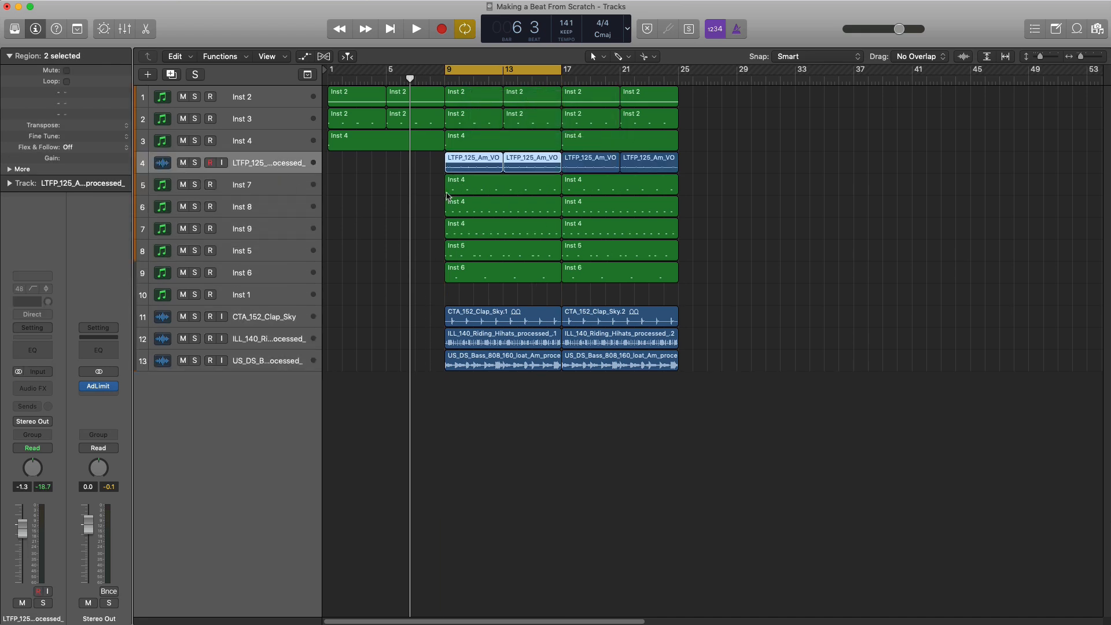
pyautogui.moveTo(426, 208); pyautogui.dragTo(511, 382)
pyautogui.press('Delete')
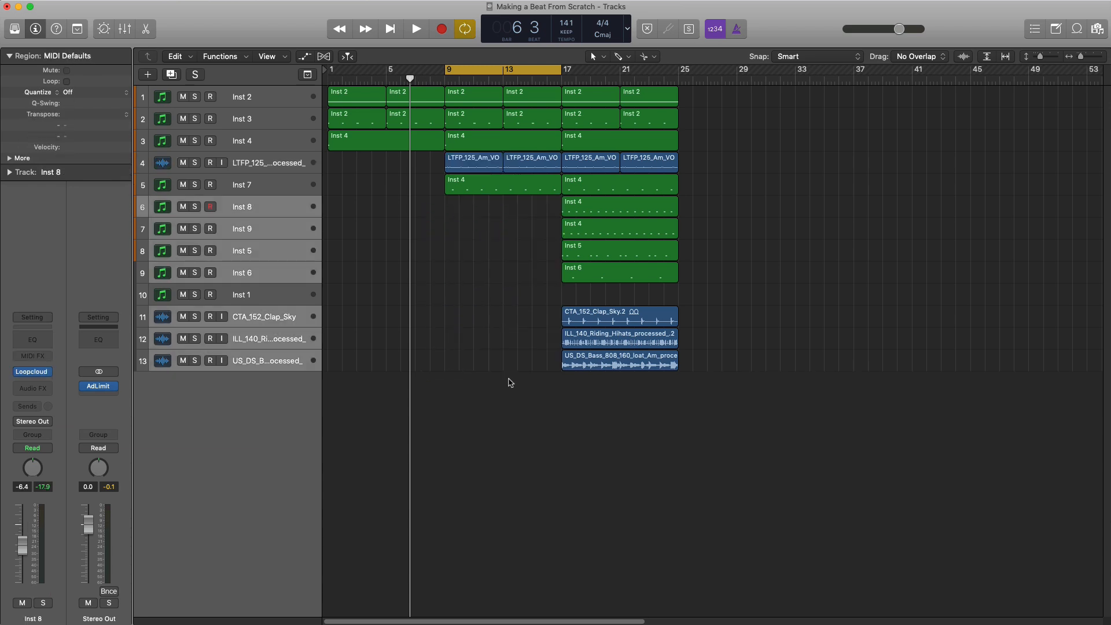
# Move the Inst 8, Inst 9, Inst 5 and Inst 6 regions to bar 25 and place the clap and hi-hat tracks above Inst 8
pyautogui.moveTo(724, 299); pyautogui.dragTo(718, 212)
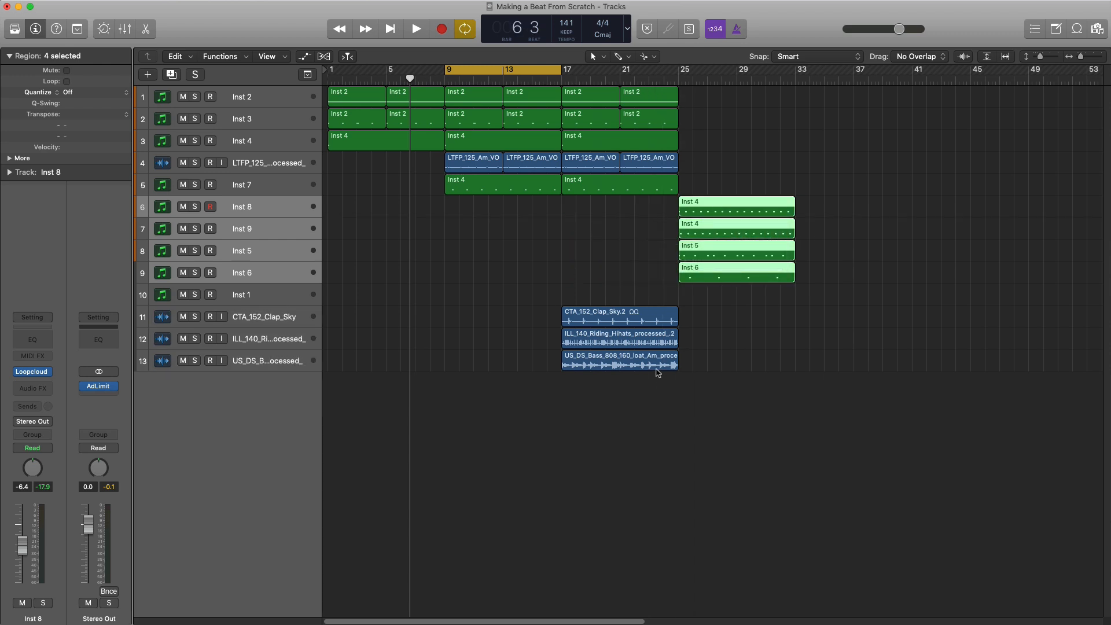
pyautogui.click(655, 258)
pyautogui.moveTo(216, 313); pyautogui.dragTo(219, 207)
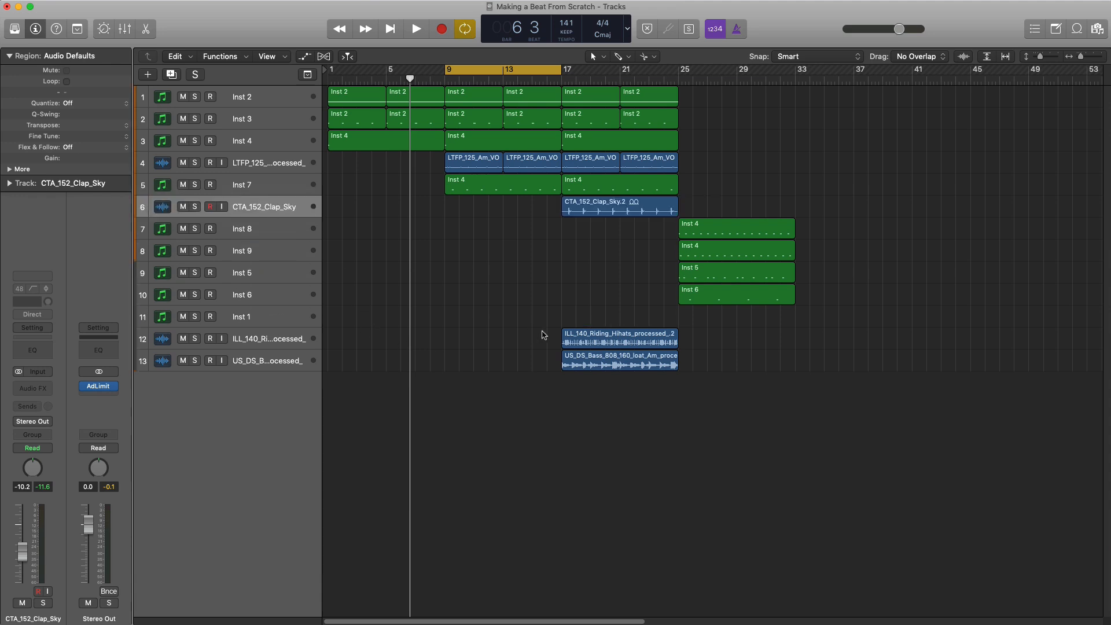
pyautogui.moveTo(250, 340); pyautogui.dragTo(249, 231)
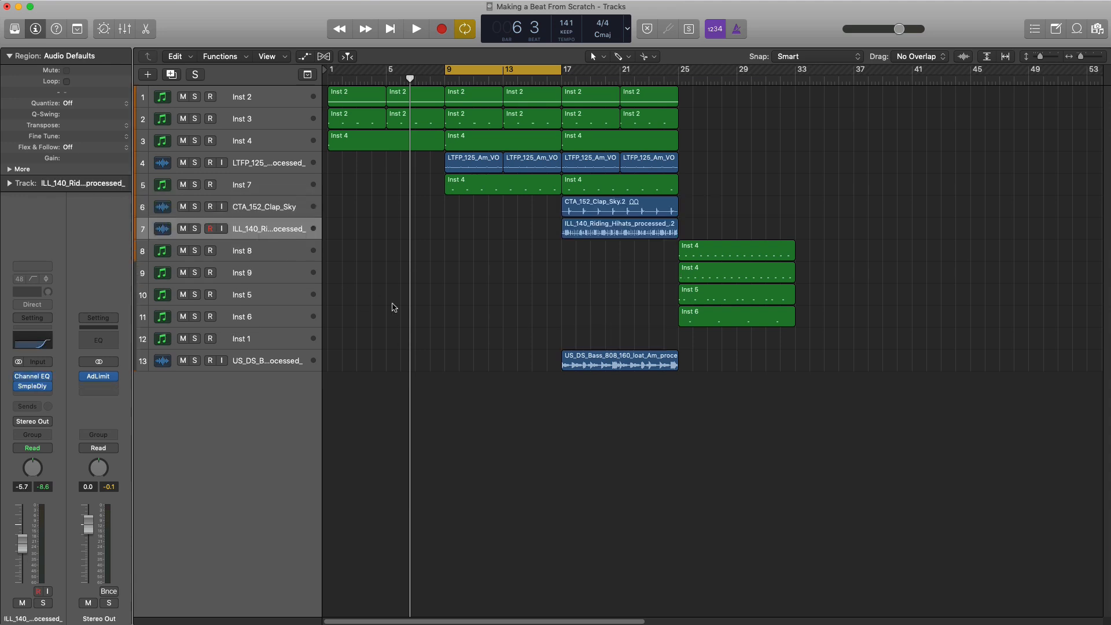
# Repeat the bars 17–24 regions into bars 25–32, shifting the repeated vocal loop regions to bars 33–40
pyautogui.moveTo(664, 404); pyautogui.dragTo(695, 100)
pyautogui.click(826, 205)
pyautogui.keyDown('shift'); pyautogui.click(706, 164); pyautogui.keyUp('shift')
pyautogui.moveTo(706, 164); pyautogui.dragTo(823, 168)
# Repeat the bars 25–32 drum and bass regions and the Inst 2, Inst 3 and Inst 4 regions into bars 33–40
pyautogui.moveTo(834, 421); pyautogui.dragTo(726, 179)
pyautogui.press('super+r')
pyautogui.moveTo(814, 135); pyautogui.dragTo(718, 106)
pyautogui.press('super+r')
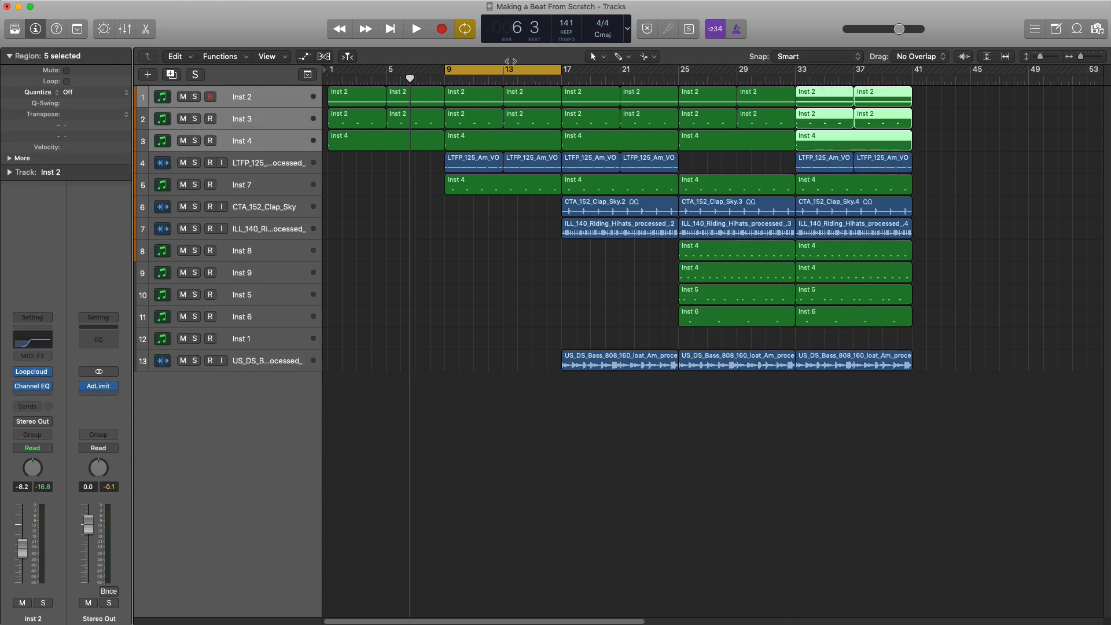
# Turn cycle mode off, play the arrangement from bar 1, and select the hi-hat track
pyautogui.press('Return')
pyautogui.press('space')
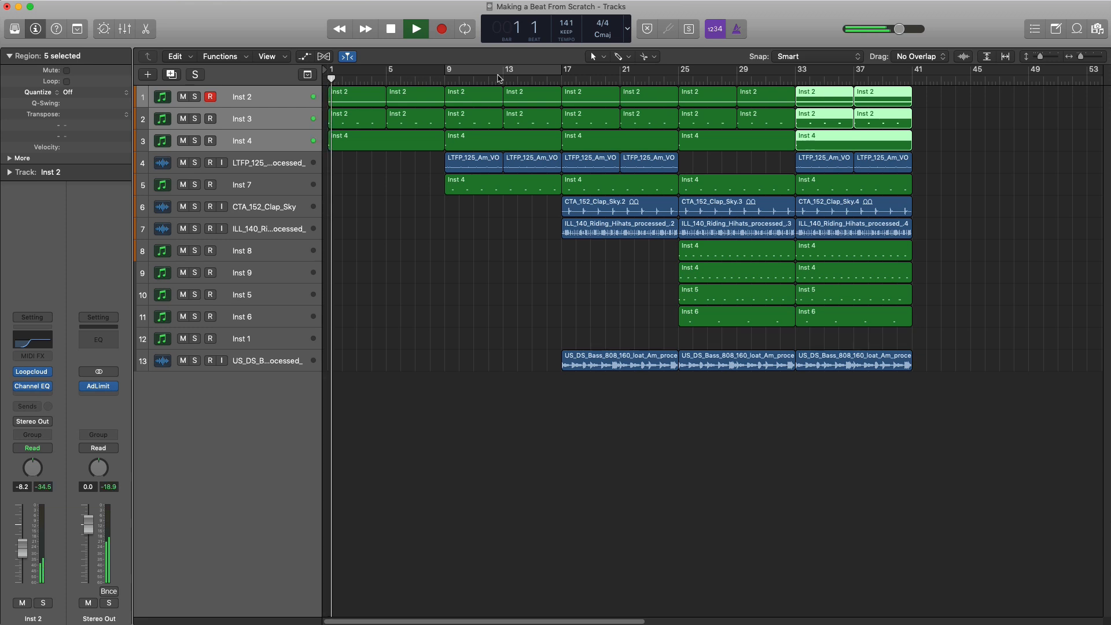
pyautogui.scroll(-2, 498, 325)
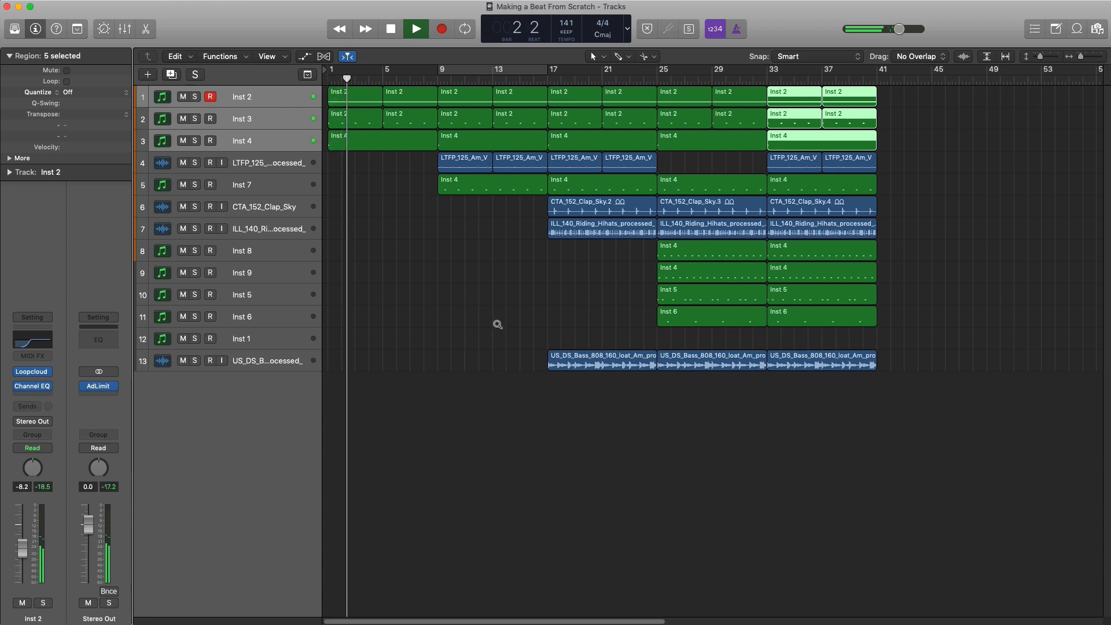
pyautogui.scroll(-1, 498, 324)
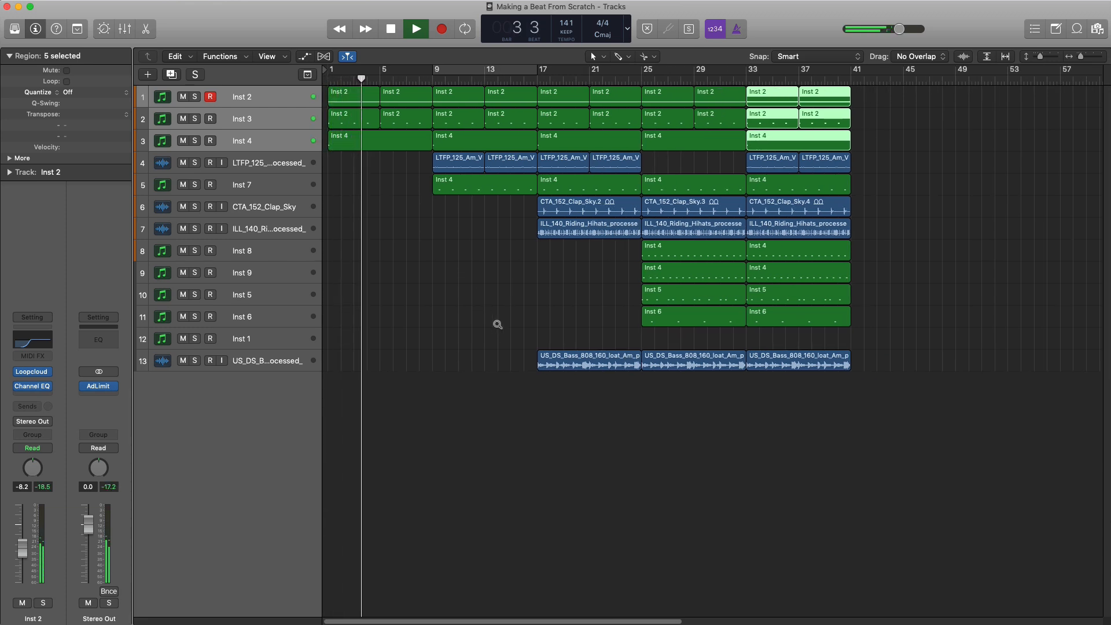
pyautogui.click(659, 473)
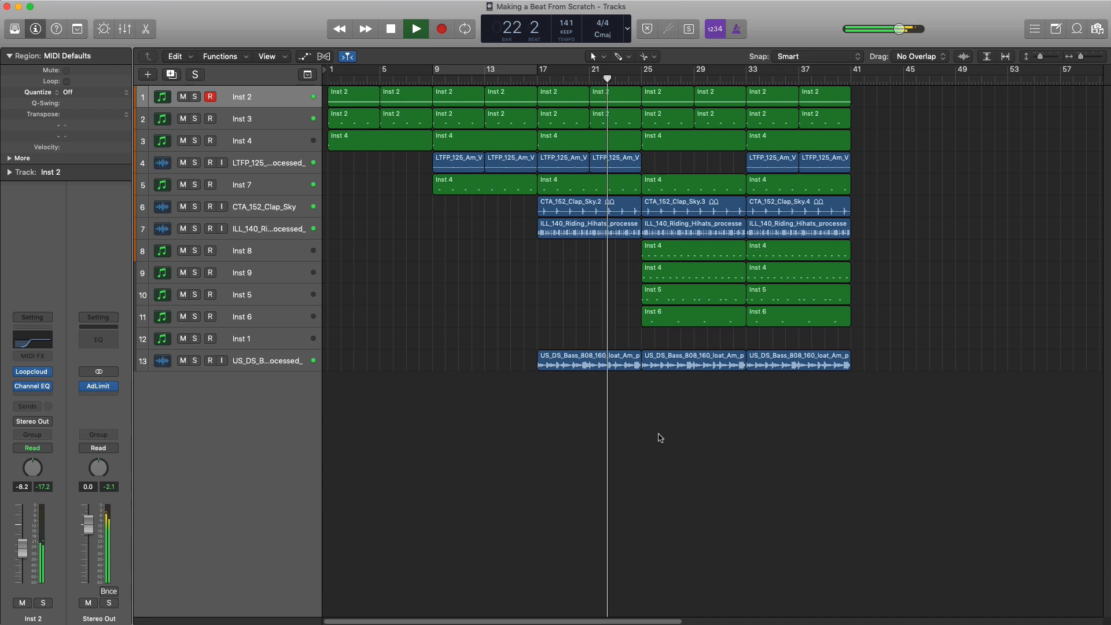
pyautogui.click(243, 229)
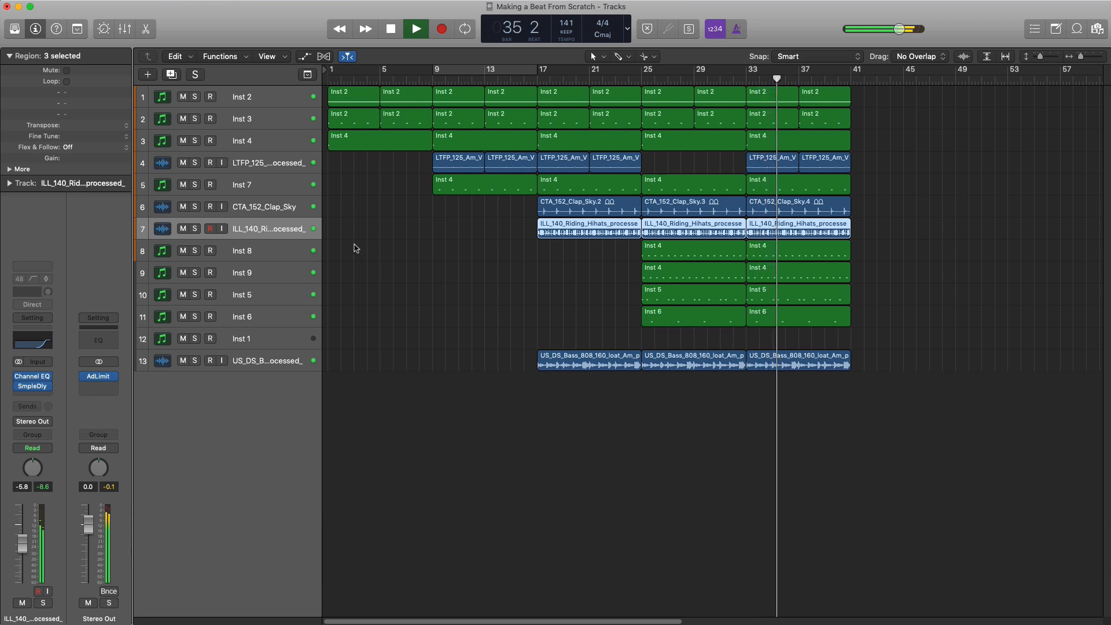
# Repeat the bars 33–40 regions of Inst 2, Inst 3, Inst 4, the US_DS_Bass track and the vocal loop into bars 41–48
pyautogui.moveTo(873, 137); pyautogui.dragTo(750, 107)
pyautogui.press('super+r')
pyautogui.click(833, 363)
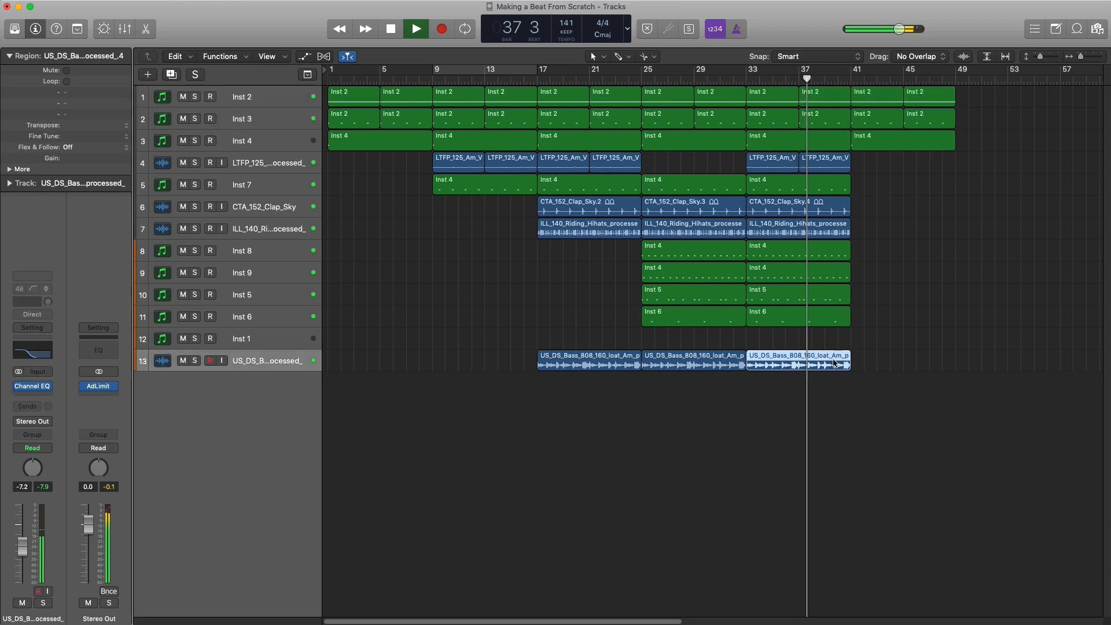
pyautogui.press('super+r')
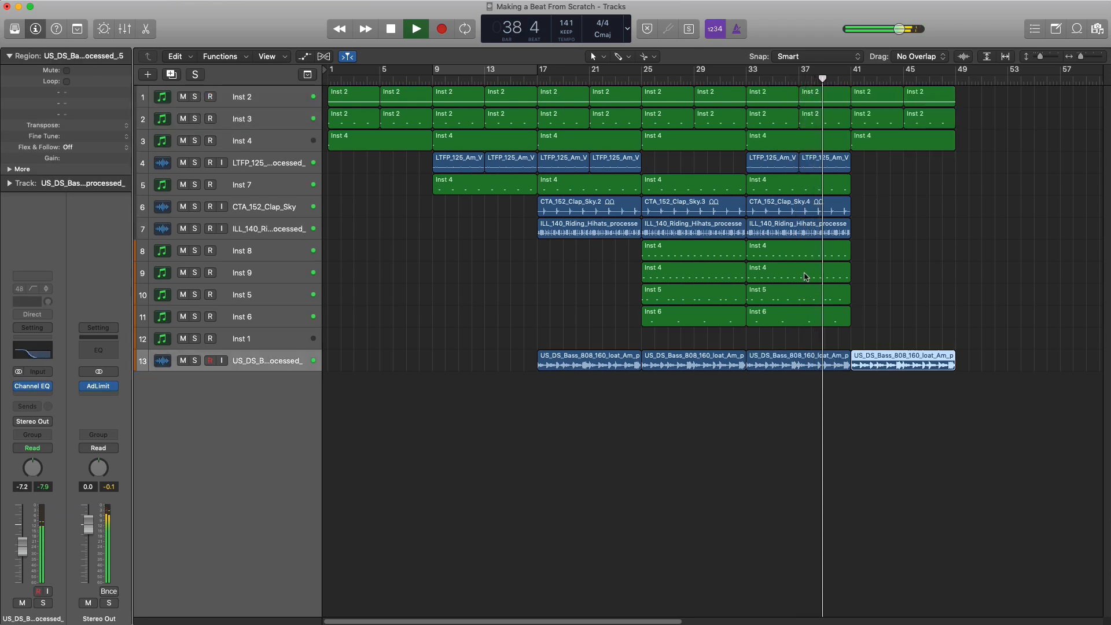
pyautogui.moveTo(934, 165); pyautogui.dragTo(758, 167)
pyautogui.press('super+r')
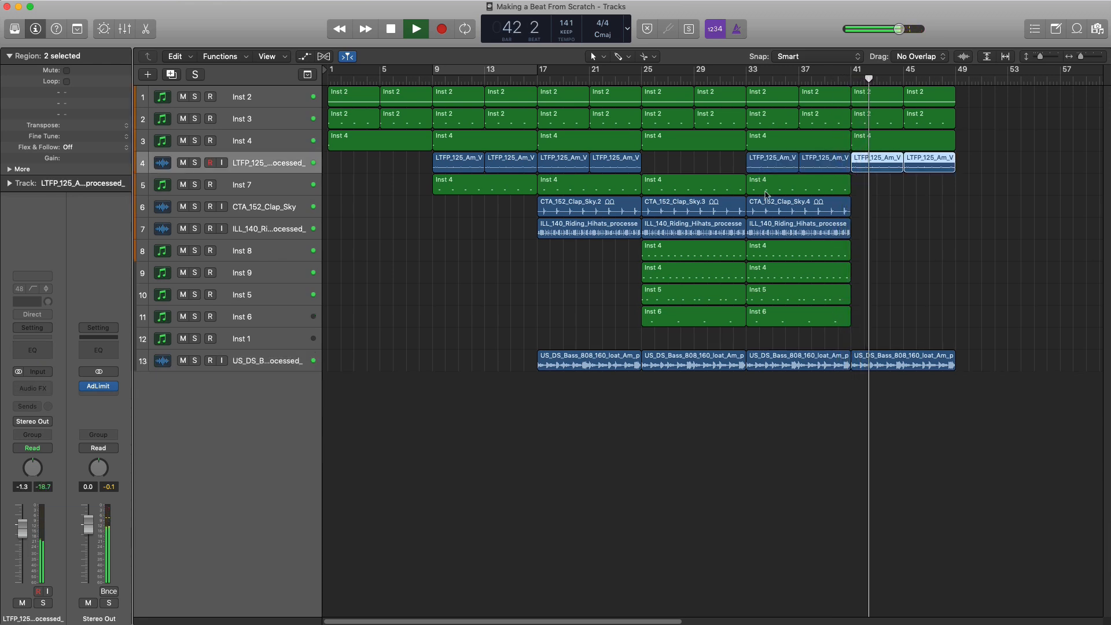
# Copy all the bars 33–40 regions to bars 49–56, play to the arrangement's end, and return the playhead to bar 1
pyautogui.moveTo(839, 396); pyautogui.dragTo(971, 105)
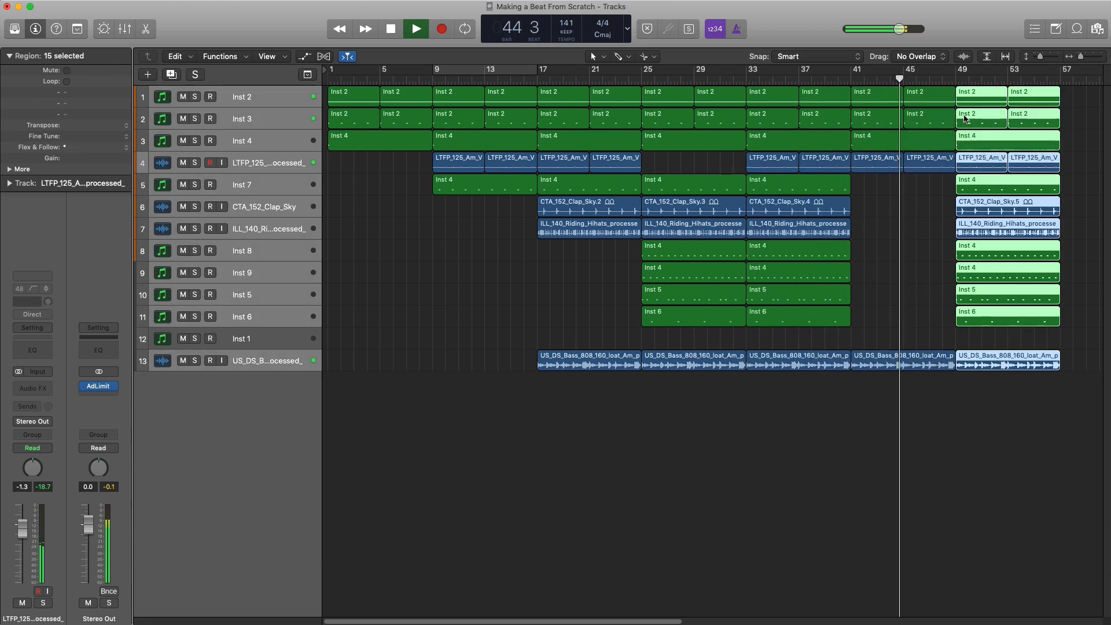
pyautogui.keyDown('ctrl'); pyautogui.keyDown('alt'); pyautogui.click(859, 272); pyautogui.keyUp('alt'); pyautogui.keyUp('ctrl')
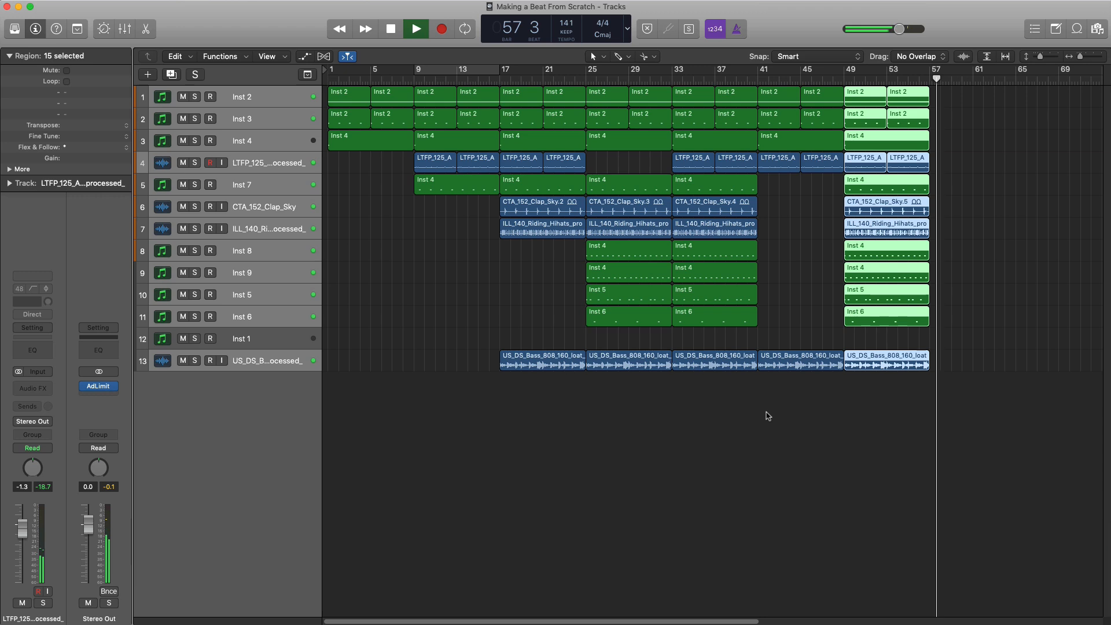
pyautogui.press('space')
pyautogui.press('Return')
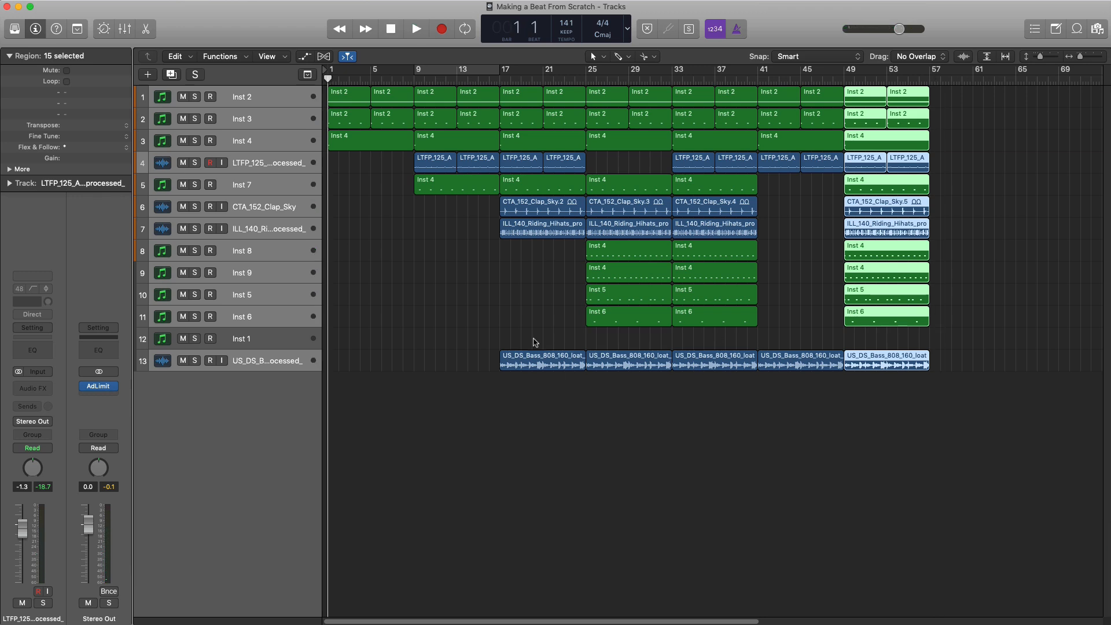
# Open the Loopcloud plug-in on Inst 1, switch to the Loopcloud app to view and reposition its window, and return to Logic Pro
pyautogui.click(290, 365)
pyautogui.click(277, 343)
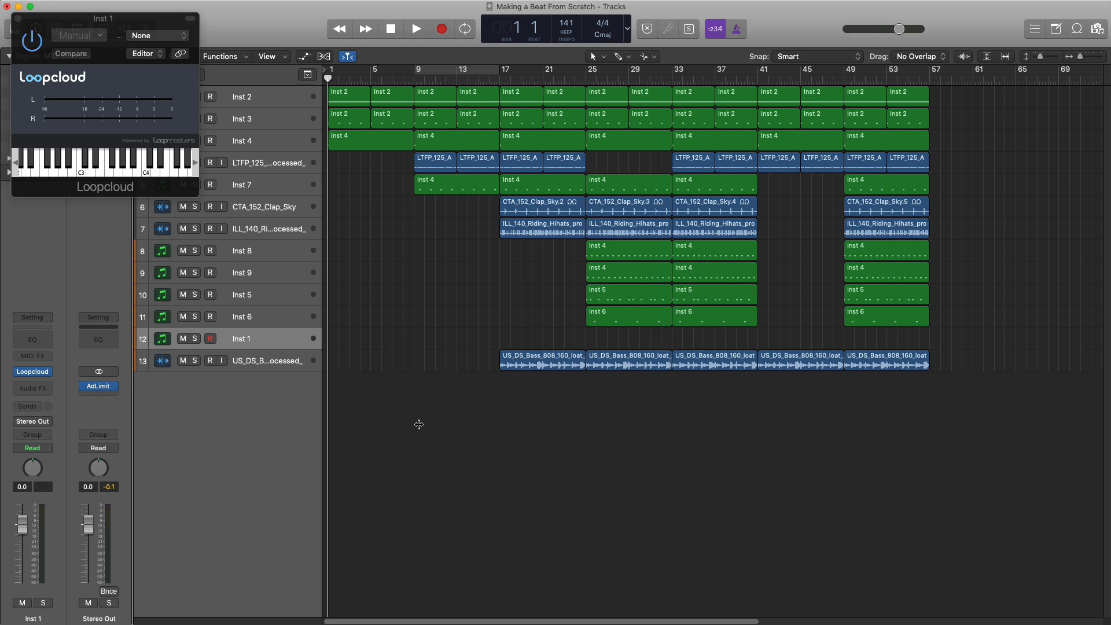
pyautogui.press('super+Tab')
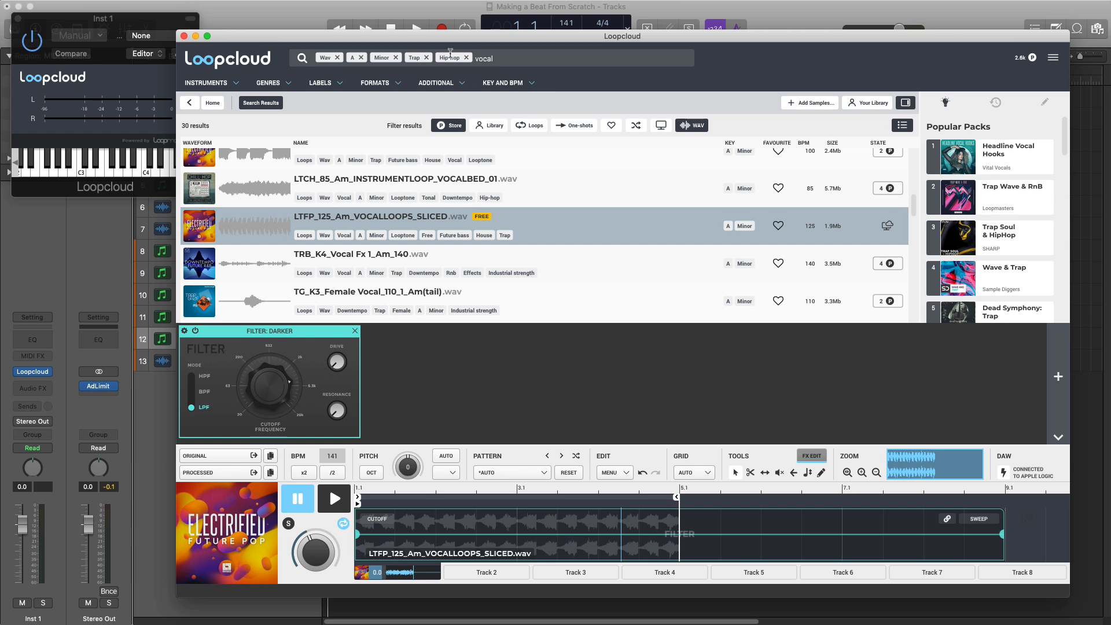
pyautogui.moveTo(439, 42); pyautogui.dragTo(884, 46)
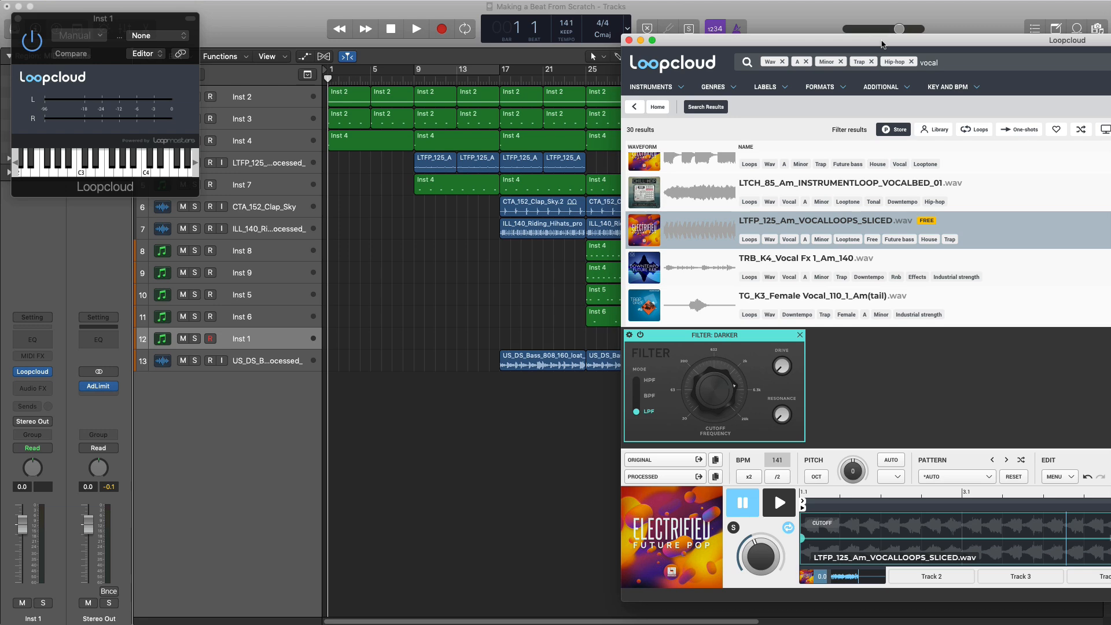
pyautogui.doubleClick(827, 40)
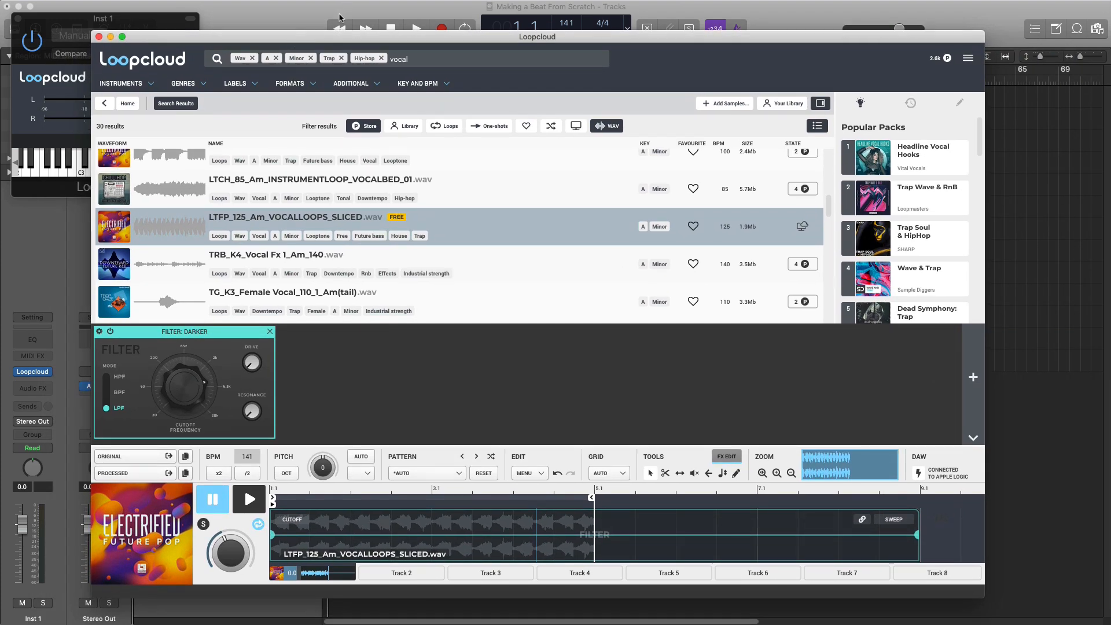
pyautogui.click(342, 19)
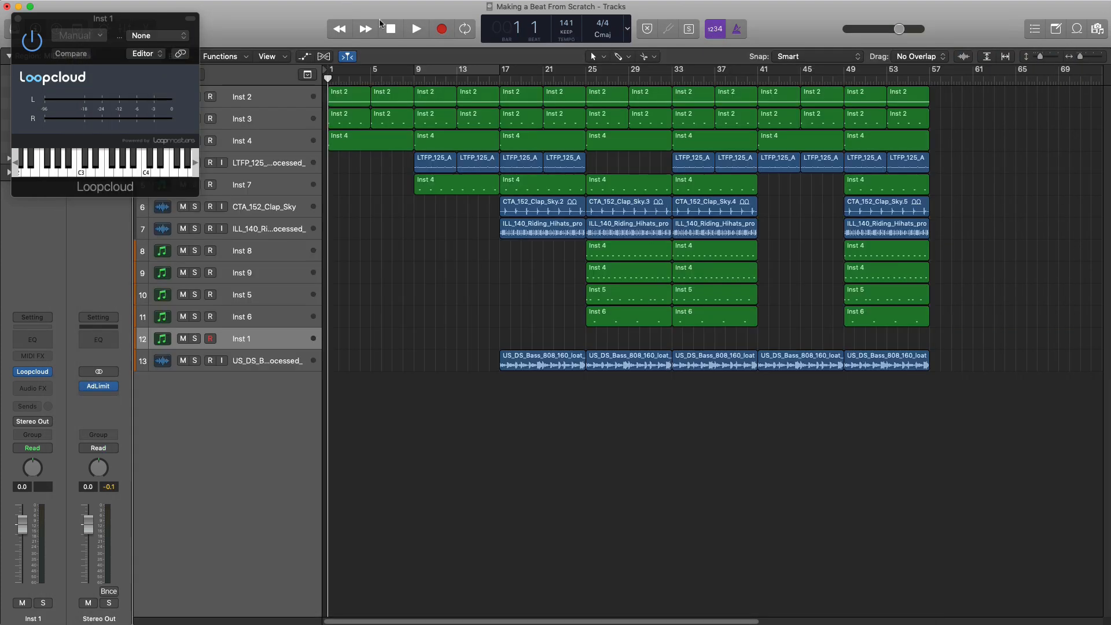